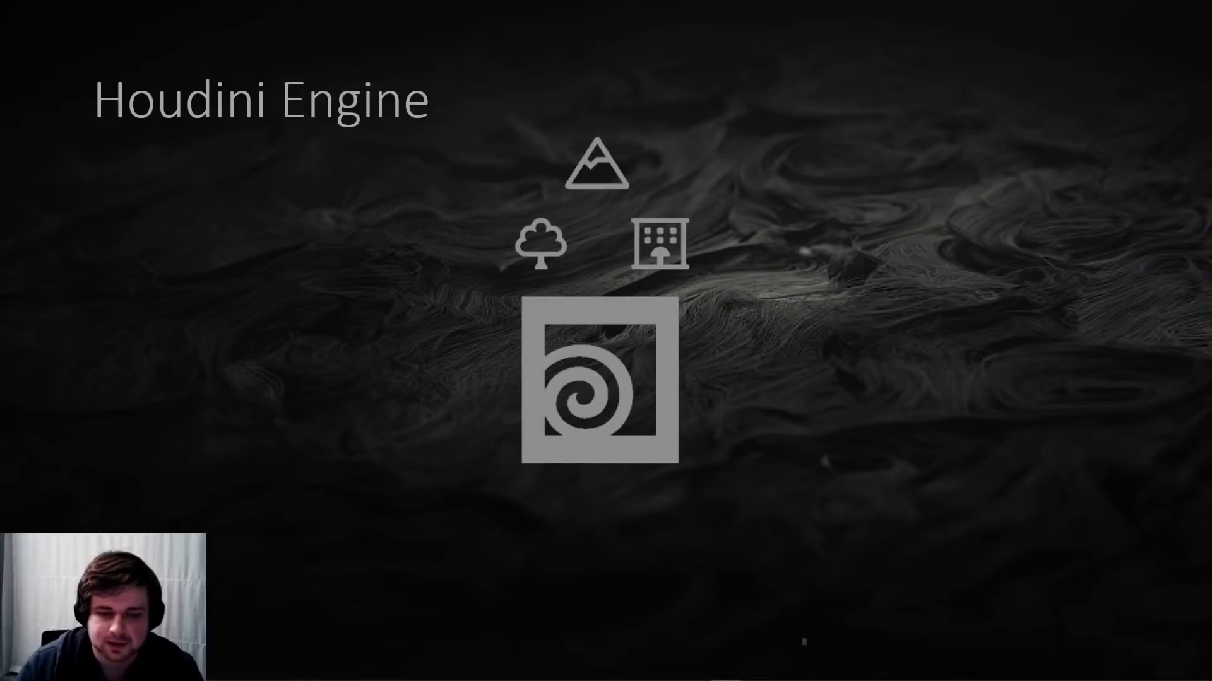
key("Right")
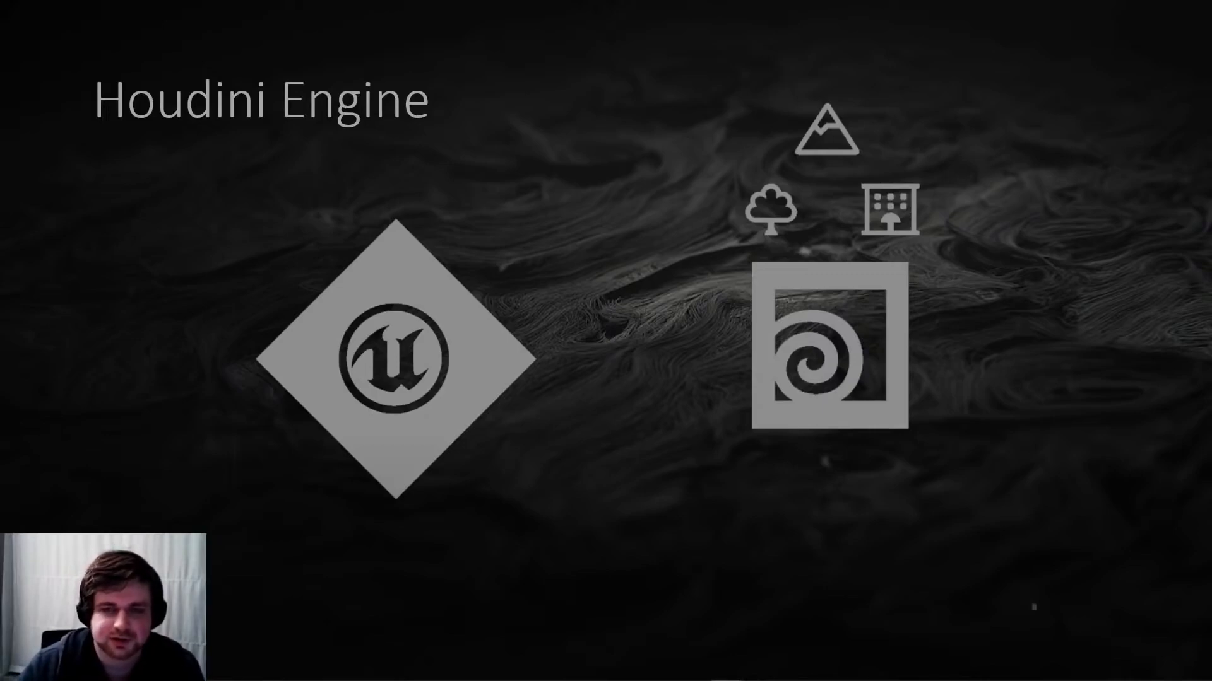
key("Right")
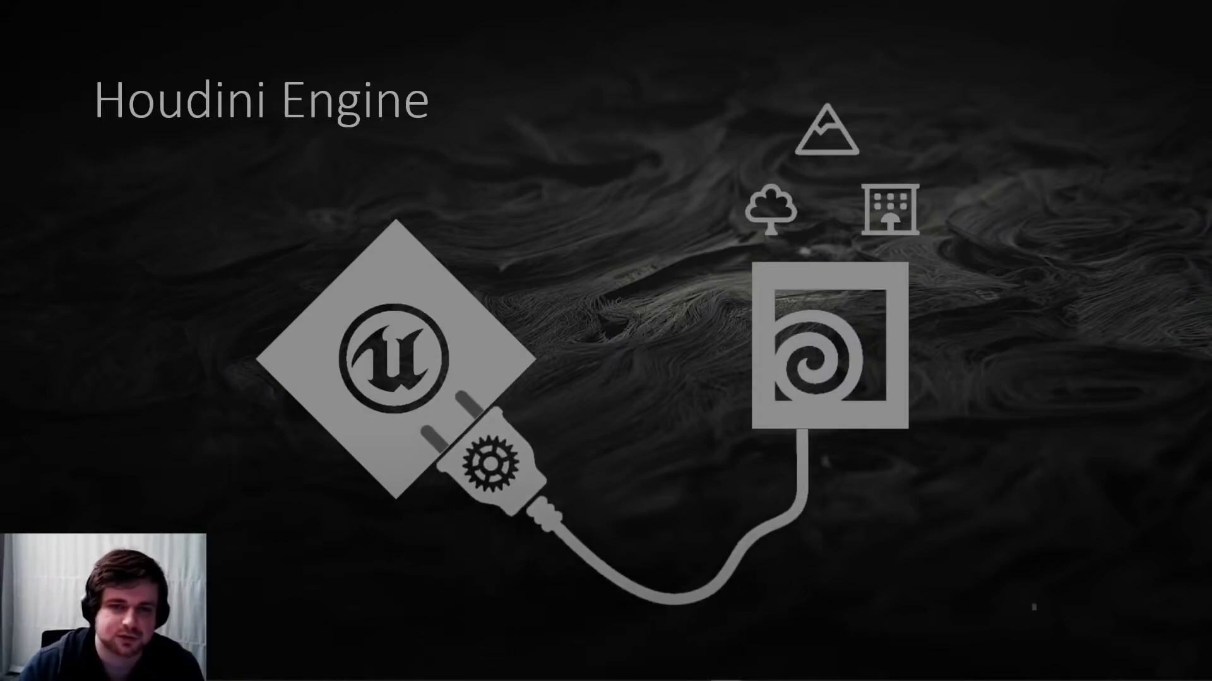
key("Right")
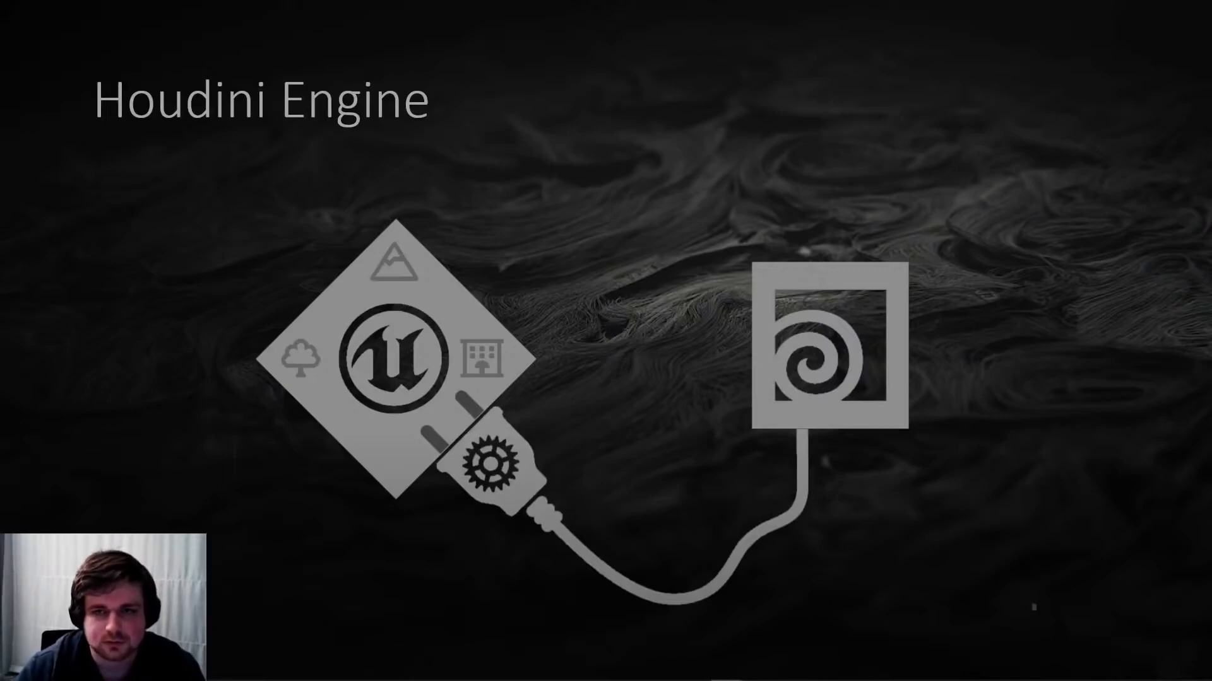
key("Right")
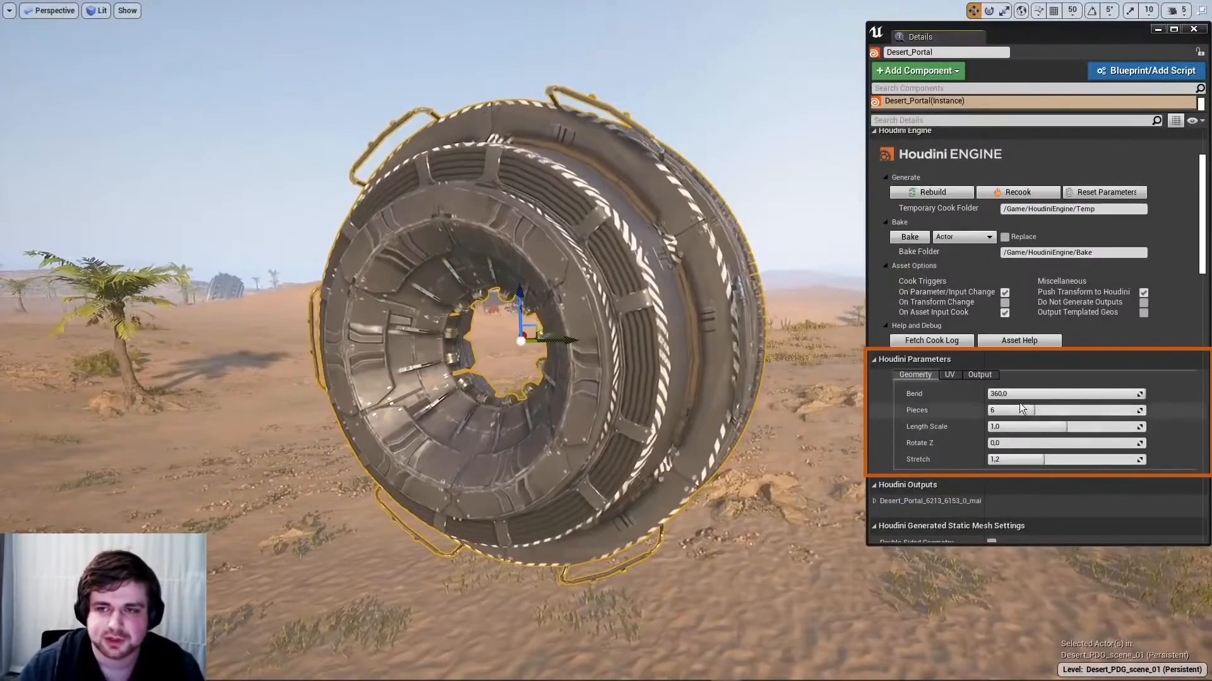
Try different Bend and Length Scale values on the Desert_Portal asset and set its Pieces to 5
left_click_drag(1035, 394, 1146, 427)
left_click(1149, 393)
left_click(1140, 427)
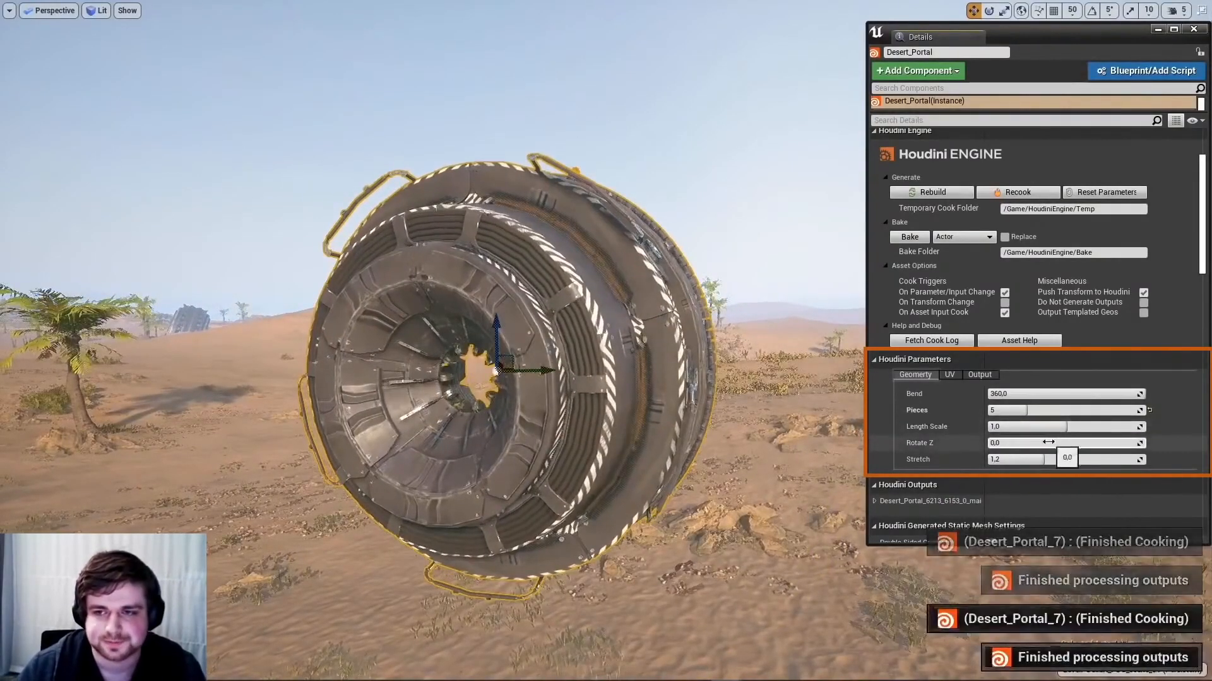
Adjust the Desert_Portal's Rotate Z to about 117.6 and its Stretch to about 1.29
left_click_drag(1067, 443, 1101, 460)
left_click(1149, 444)
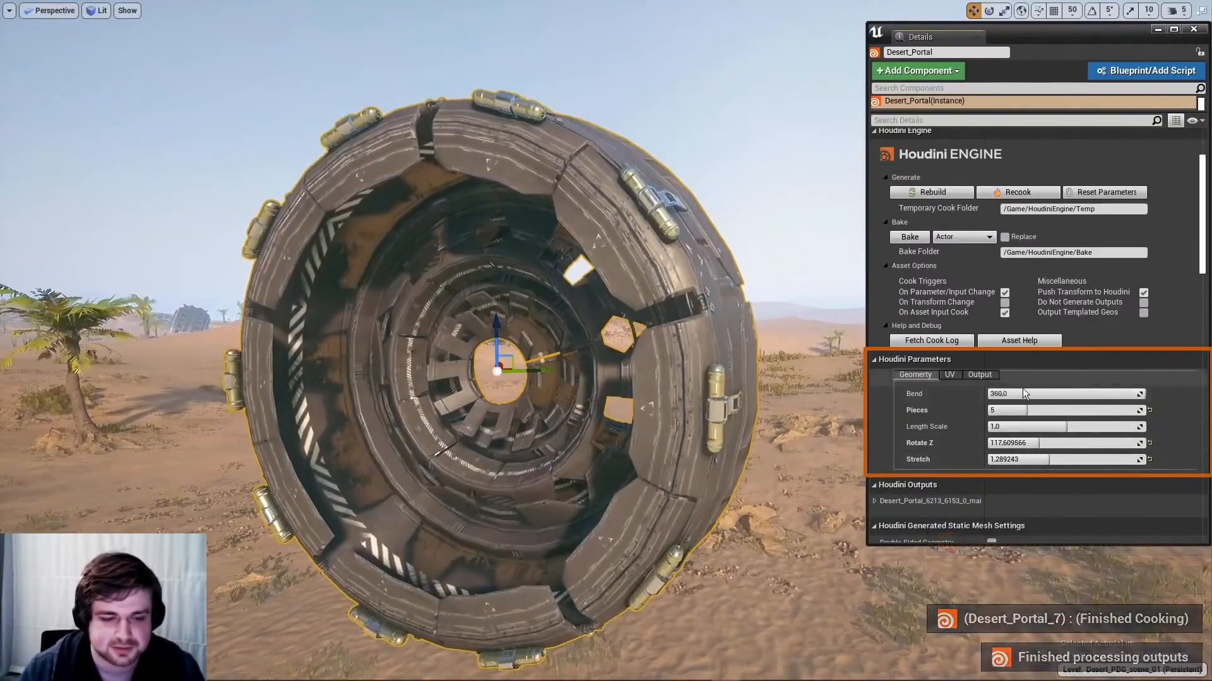
left_click(1147, 442)
left_click(1149, 459)
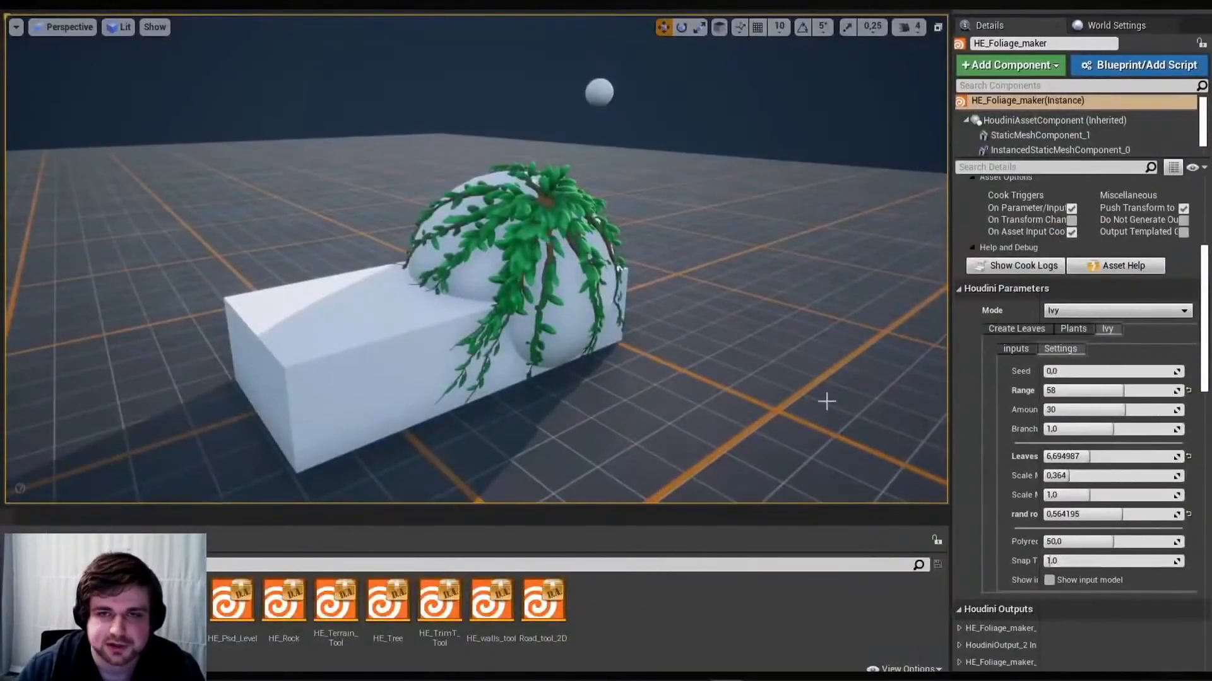
Move the small floating sphere sideways so the ivy grows from the far end of the white box
right_click_drag(676, 256, 687, 256)
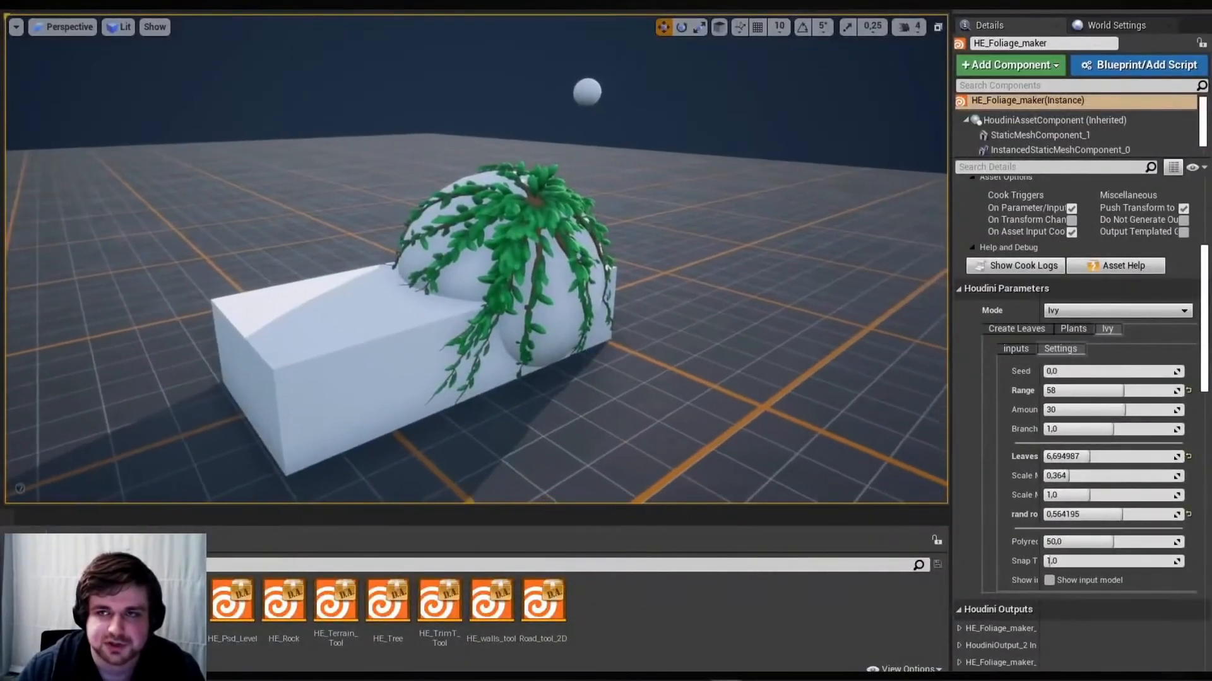
left_click(597, 89)
left_click_drag(548, 100, 303, 110)
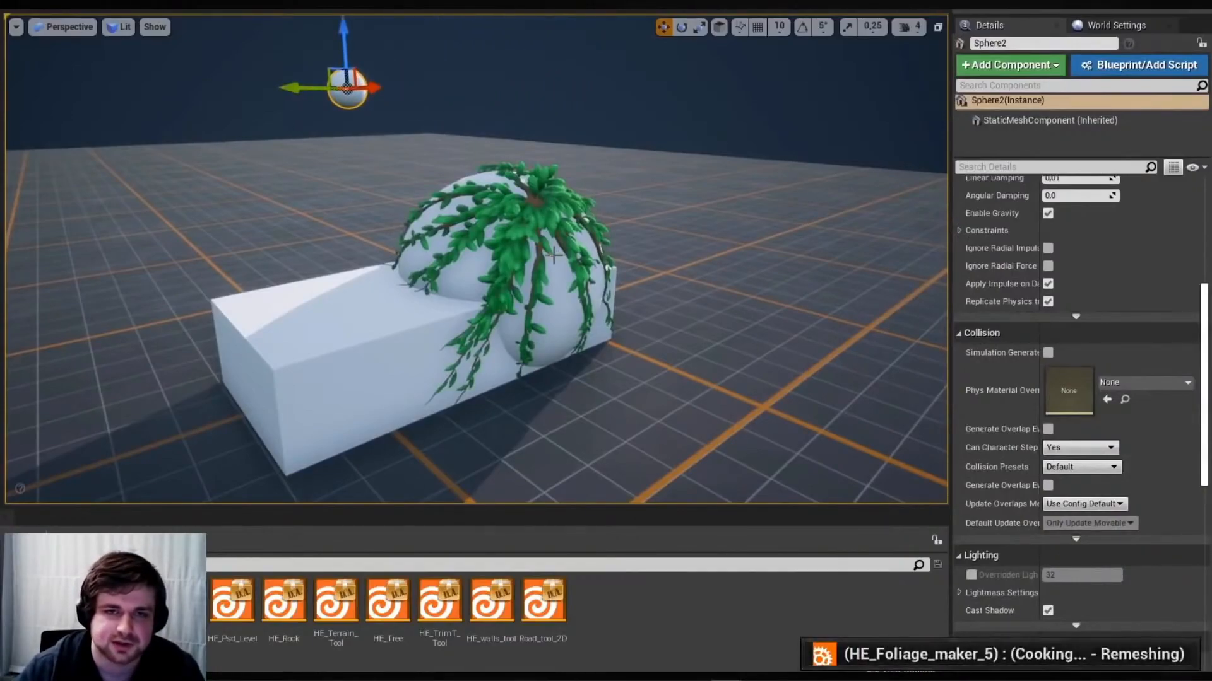
Lower the small sphere to the side of the box, close to where it meets the large sphere
right_click_drag(553, 255, 517, 257)
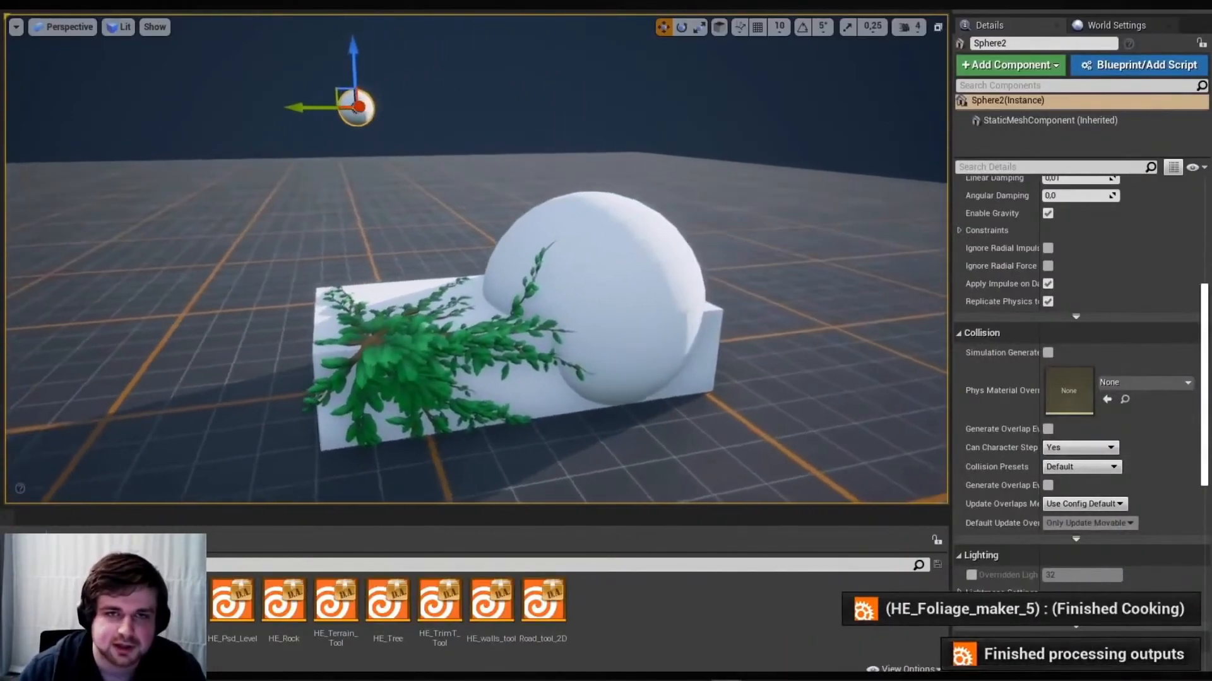
right_click_drag(436, 193, 436, 240)
left_click_drag(409, 127, 580, 323)
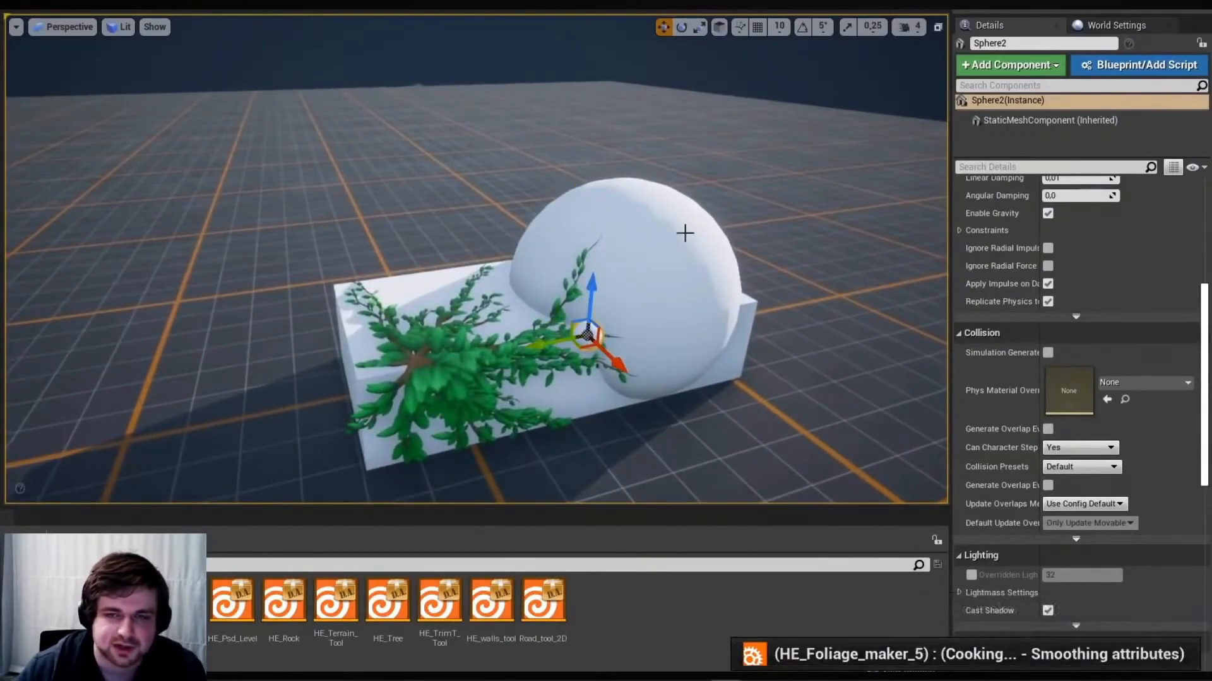
Move the large sphere along the box to its opposite end so the ivy adapts to the new shape
right_click_drag(685, 233, 480, 159)
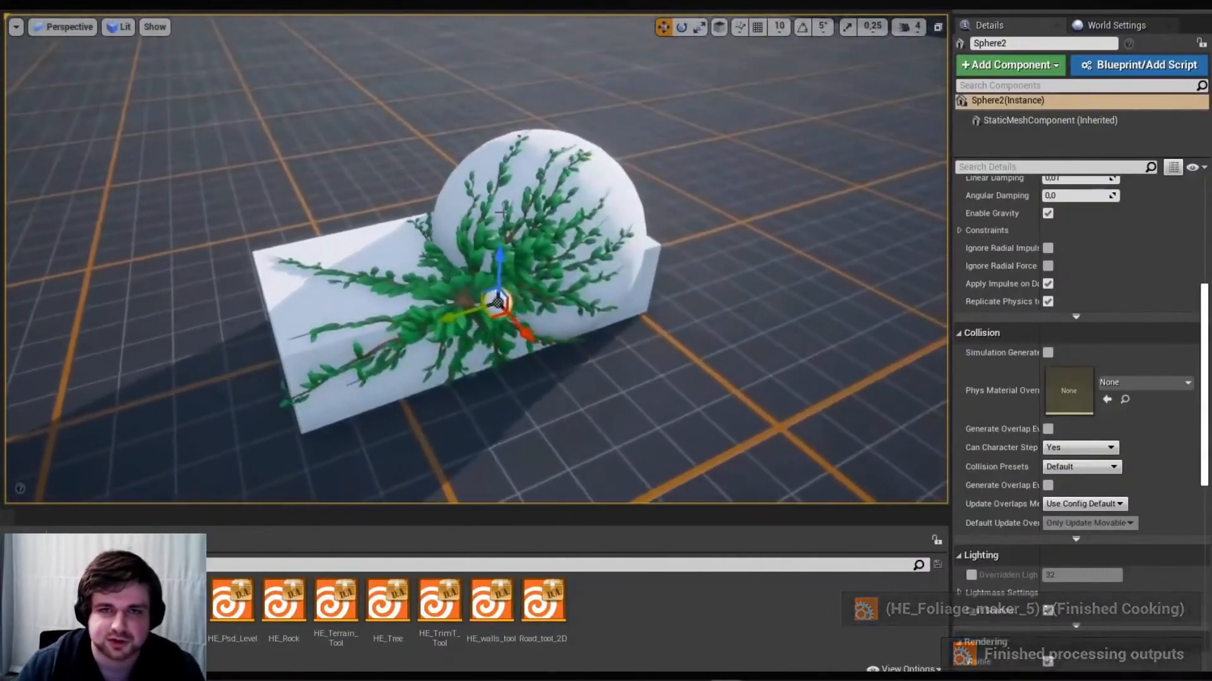
left_click(480, 159)
left_click_drag(539, 230, 372, 281)
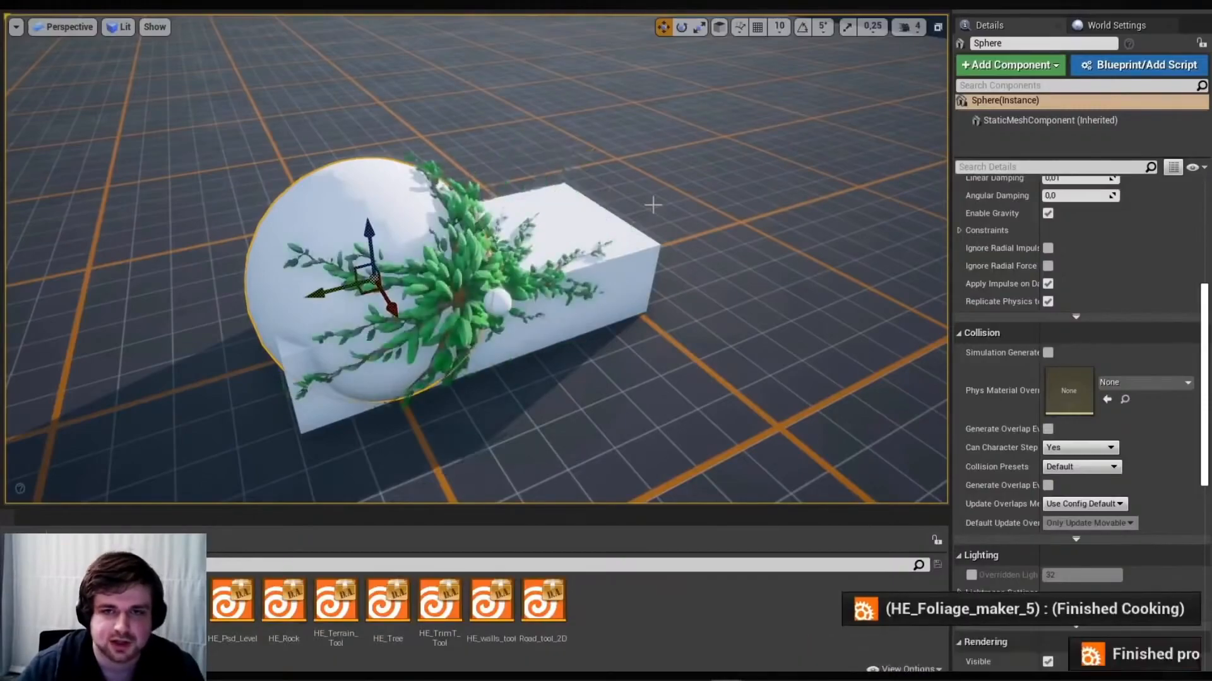
Rotate the white box beneath the large sphere so that the ivy is regenerated over it
mouse_move(653, 205)
right_mouse_down()
mouse_move(624, 218)
mouse_move(644, 225)
right_mouse_up()
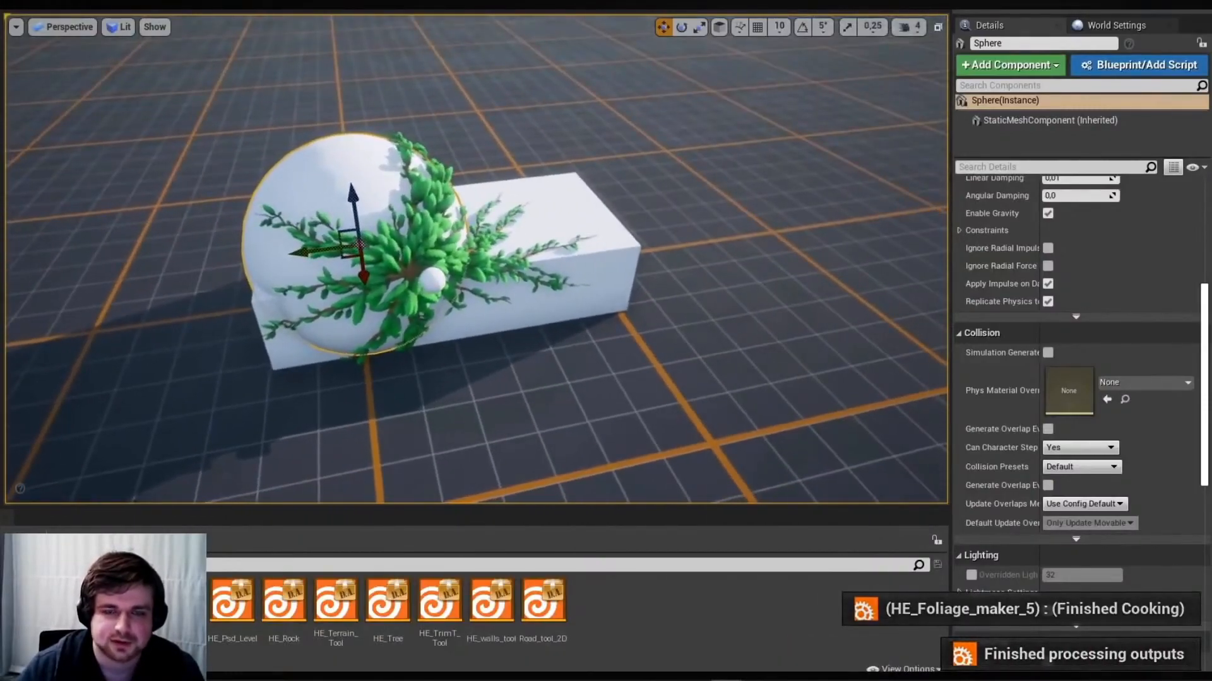
left_click(446, 325)
key("e")
mouse_move(445, 331)
left_mouse_down()
mouse_move(479, 347)
mouse_move(449, 337)
left_mouse_up()
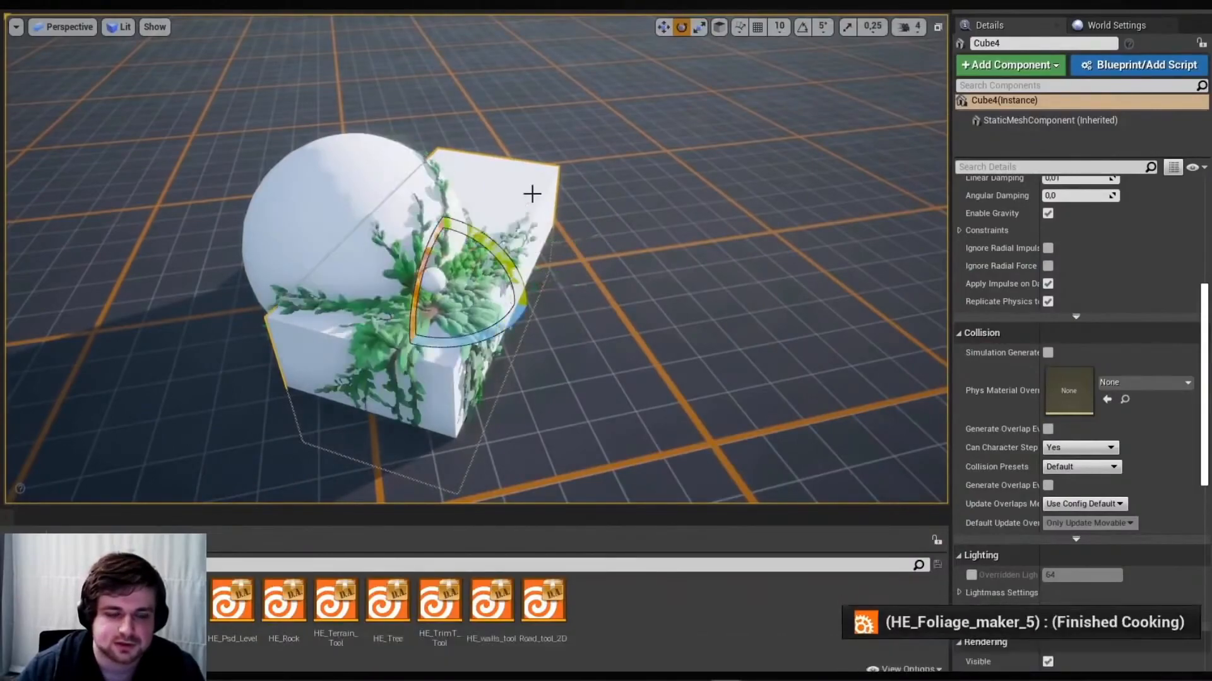
Place an HE_Tree Houdini asset on the empty ground beside the ivy-covered box and sphere
right_click_drag(554, 201, 553, 365)
left_click_drag(388, 599, 544, 273)
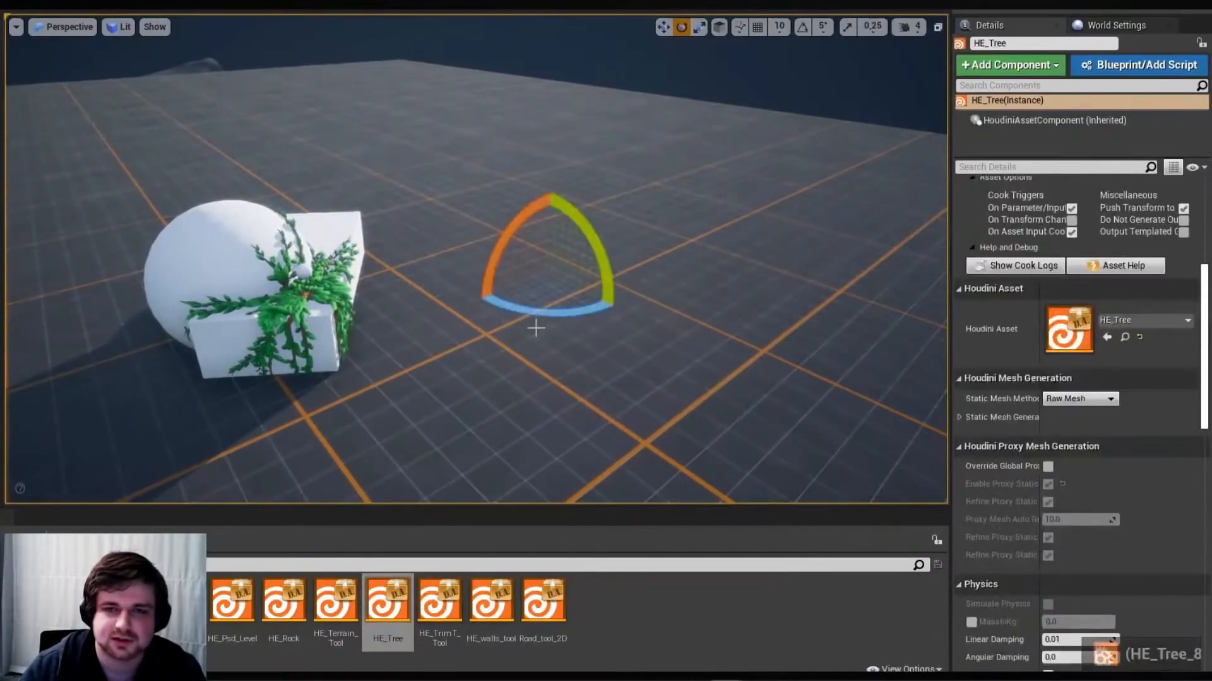
mouse_move(654, 288)
right_mouse_down()
mouse_move(667, 250)
mouse_move(657, 291)
right_mouse_up()
left_click(657, 289)
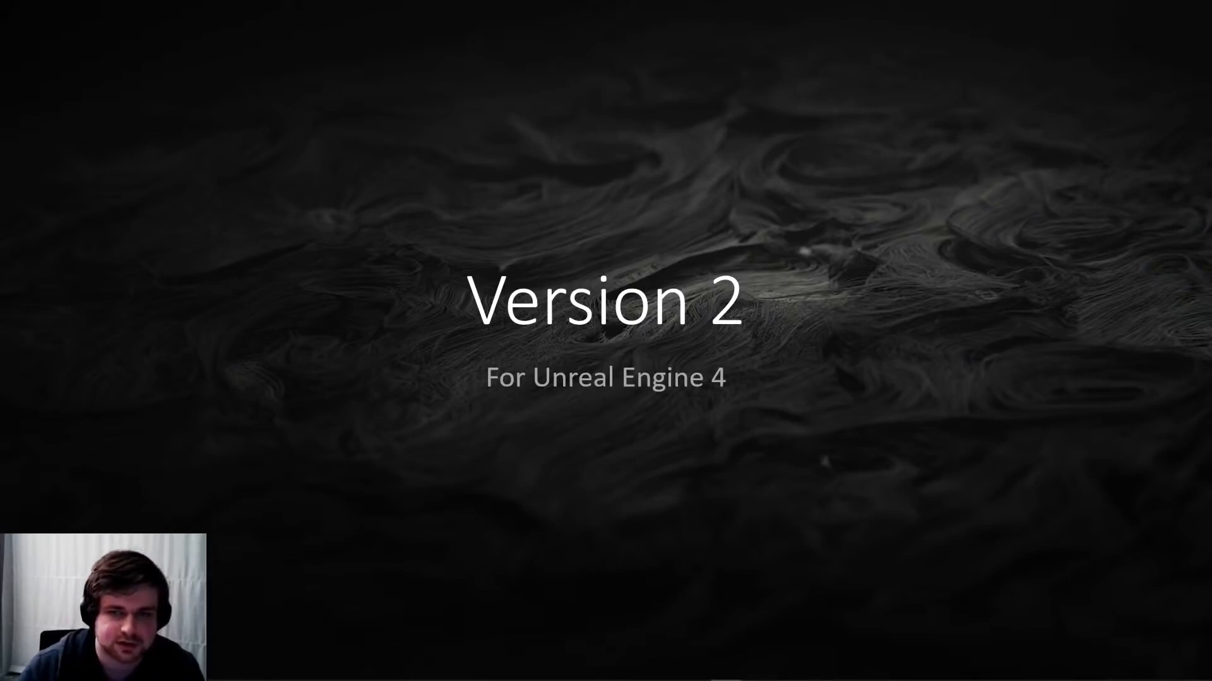
key("Right")
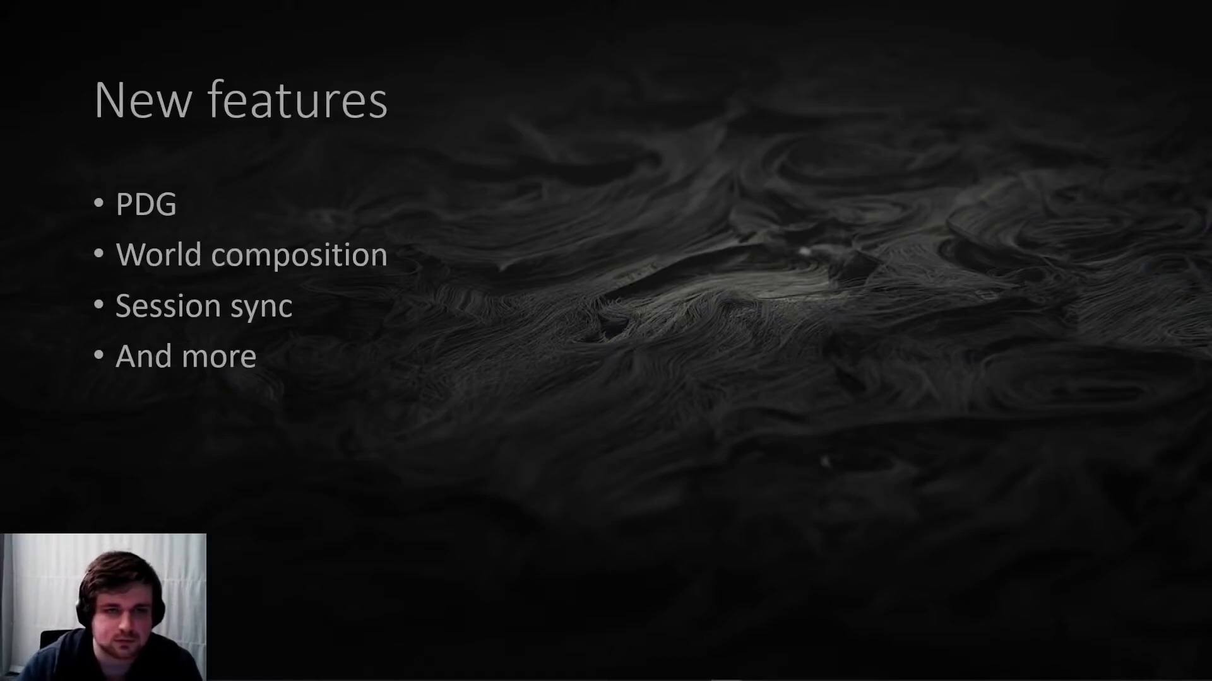
key("Right")
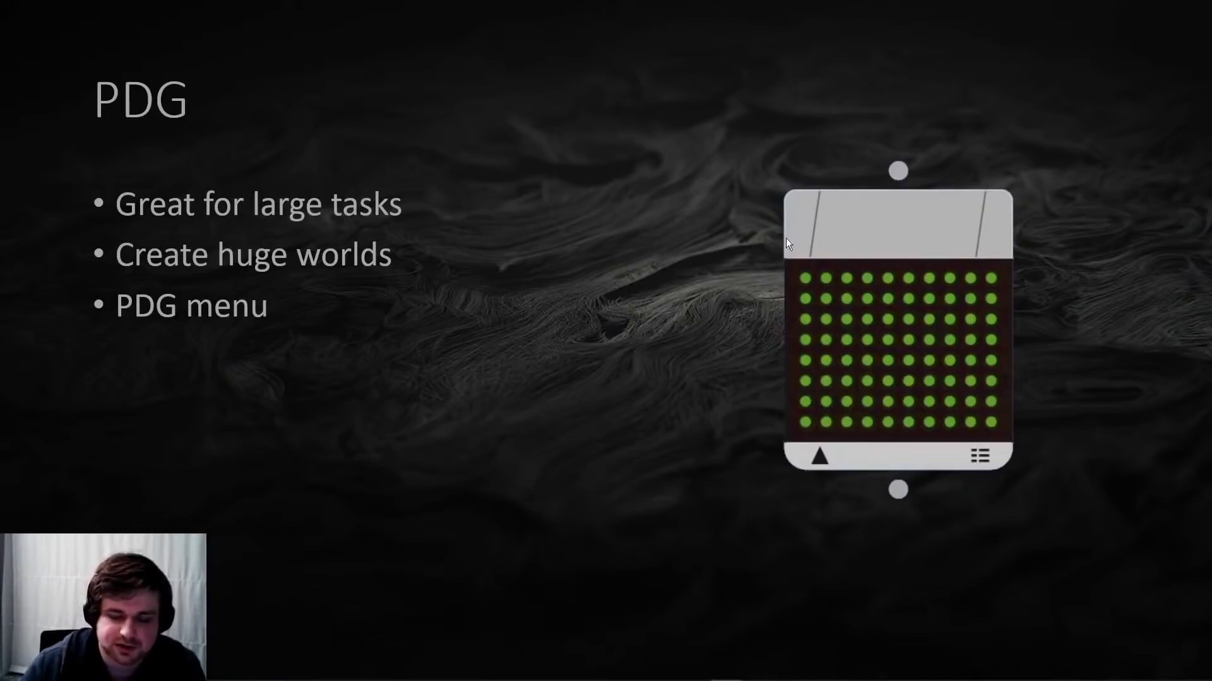
key("Right")
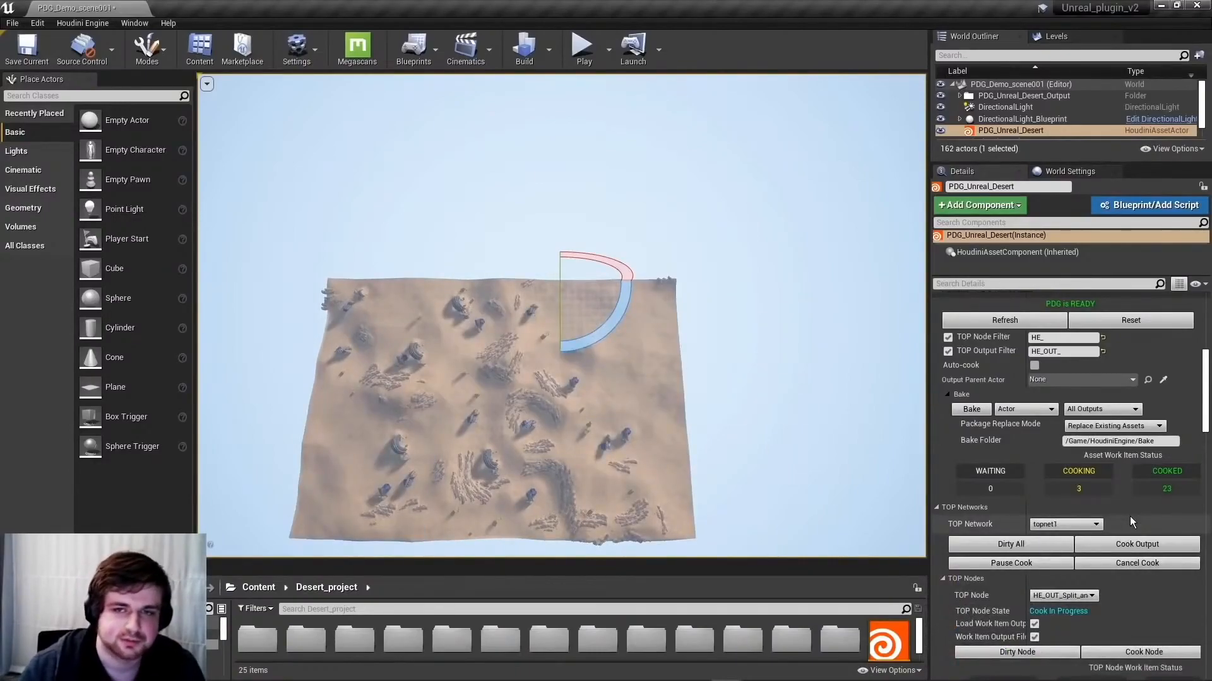
Lock the details of the PDG_Unreal_Desert asset and clear the selection in the level
left_click(1203, 186)
left_click(865, 225)
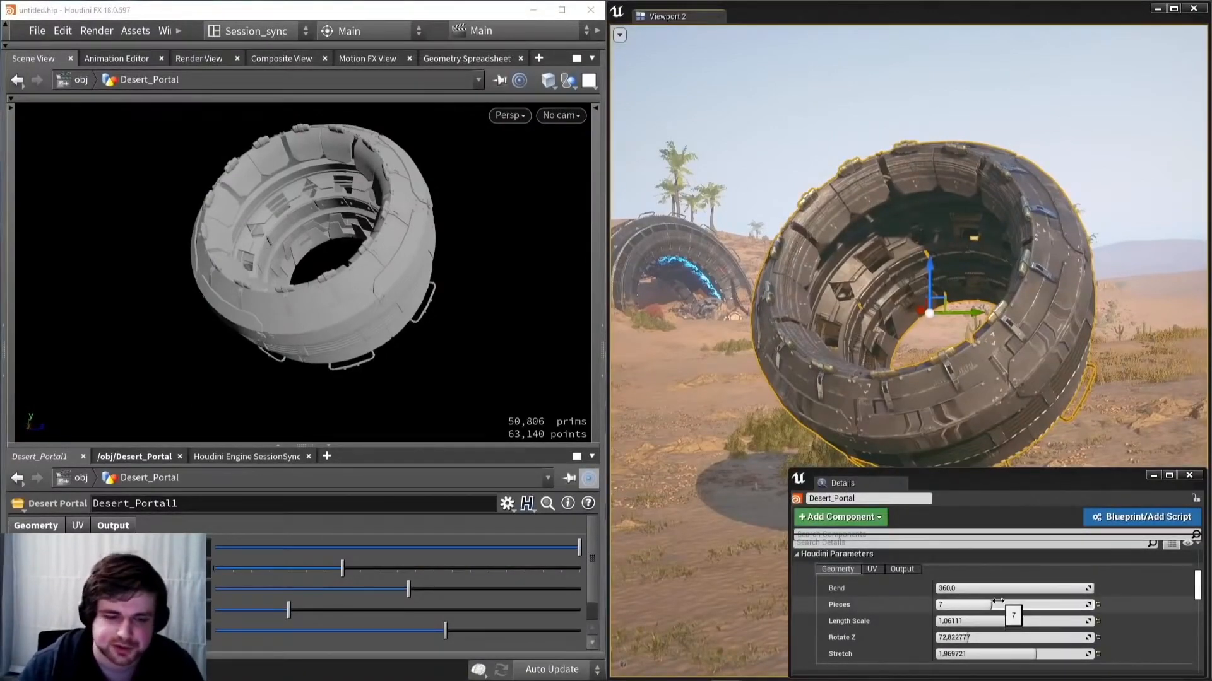
Adjust the portal's Length Scale in Unreal, and set it to 0.986 from the synced Houdini session
left_click_drag(994, 606, 1018, 623)
mouse_move(382, 588)
left_mouse_down()
mouse_move(275, 588)
mouse_move(396, 585)
left_mouse_up()
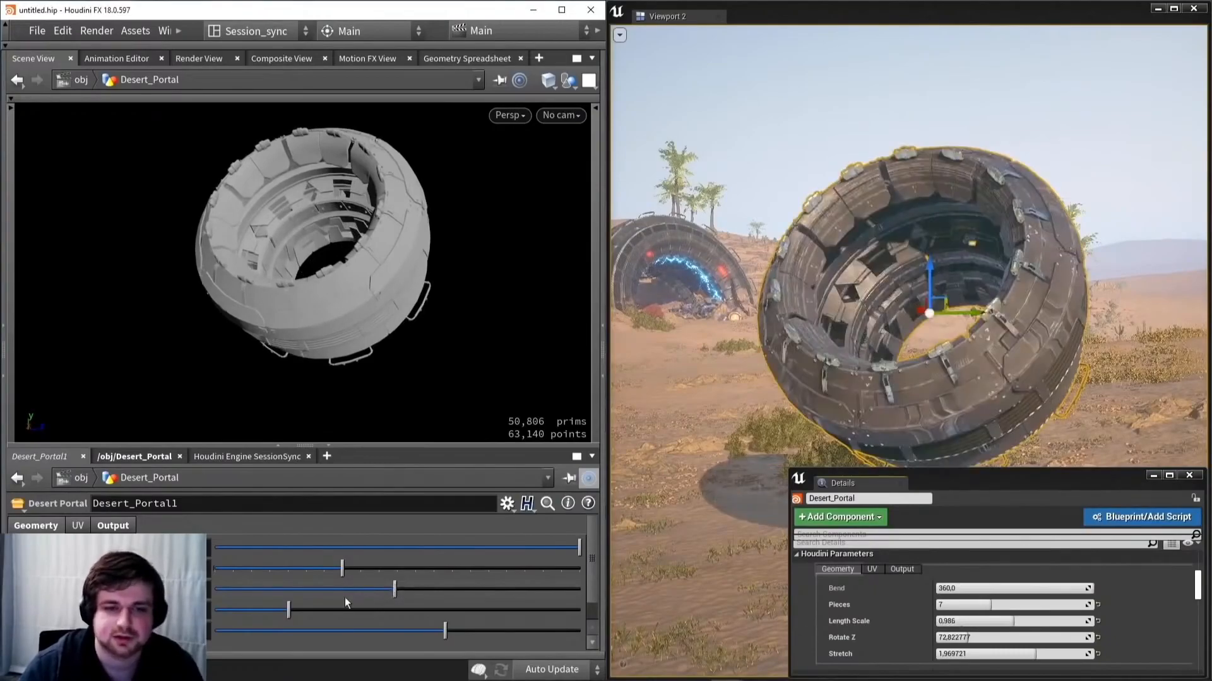
In Houdini, set the portal's Rotate Z to 20.6, reduce Stretch to 1.043 and raise it slightly again
left_click_drag(289, 610, 236, 602)
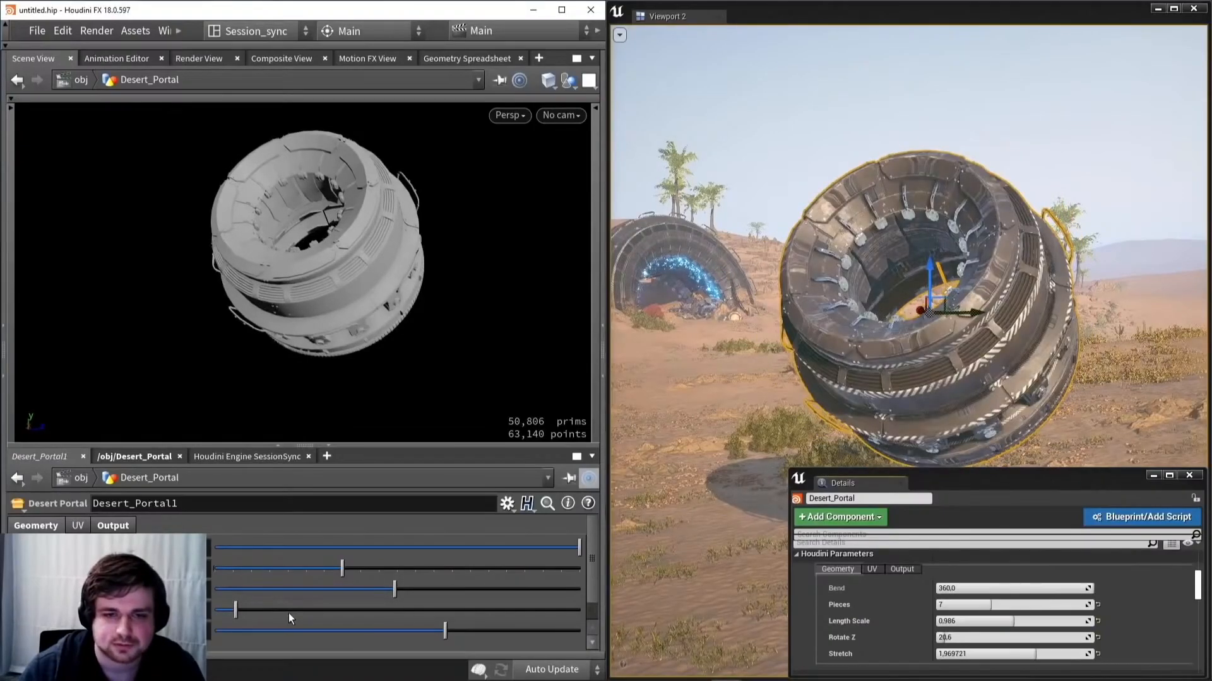
left_click_drag(444, 631, 324, 633)
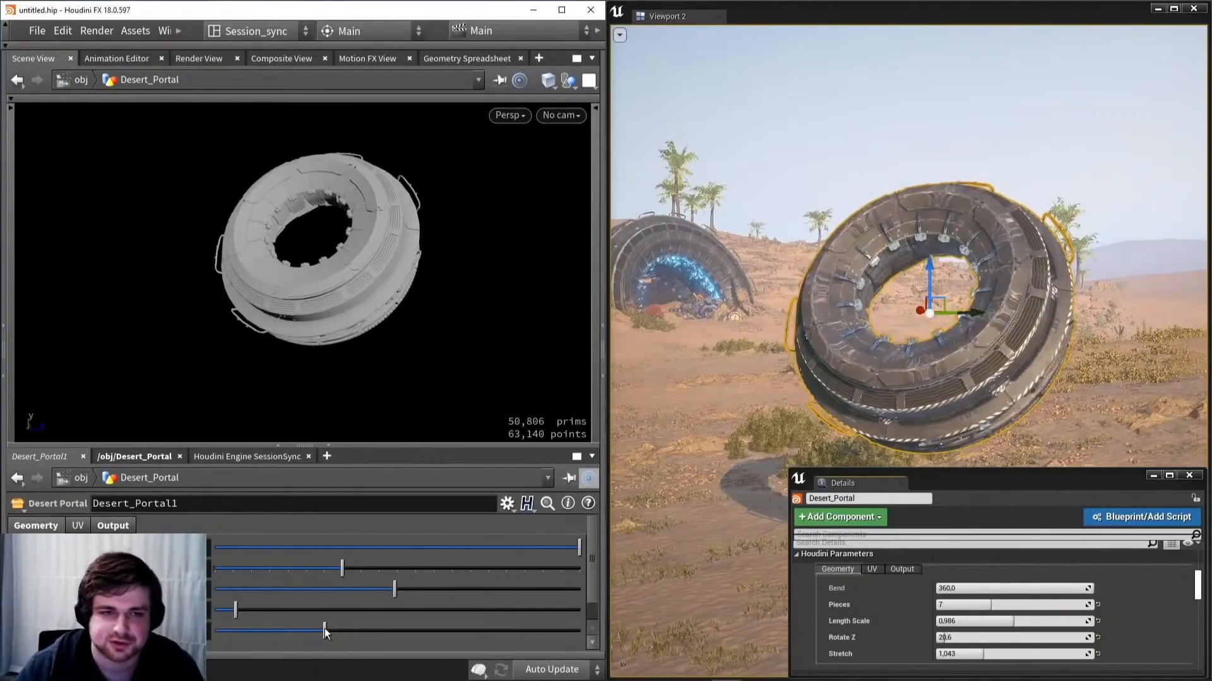
left_click_drag(325, 632, 353, 631)
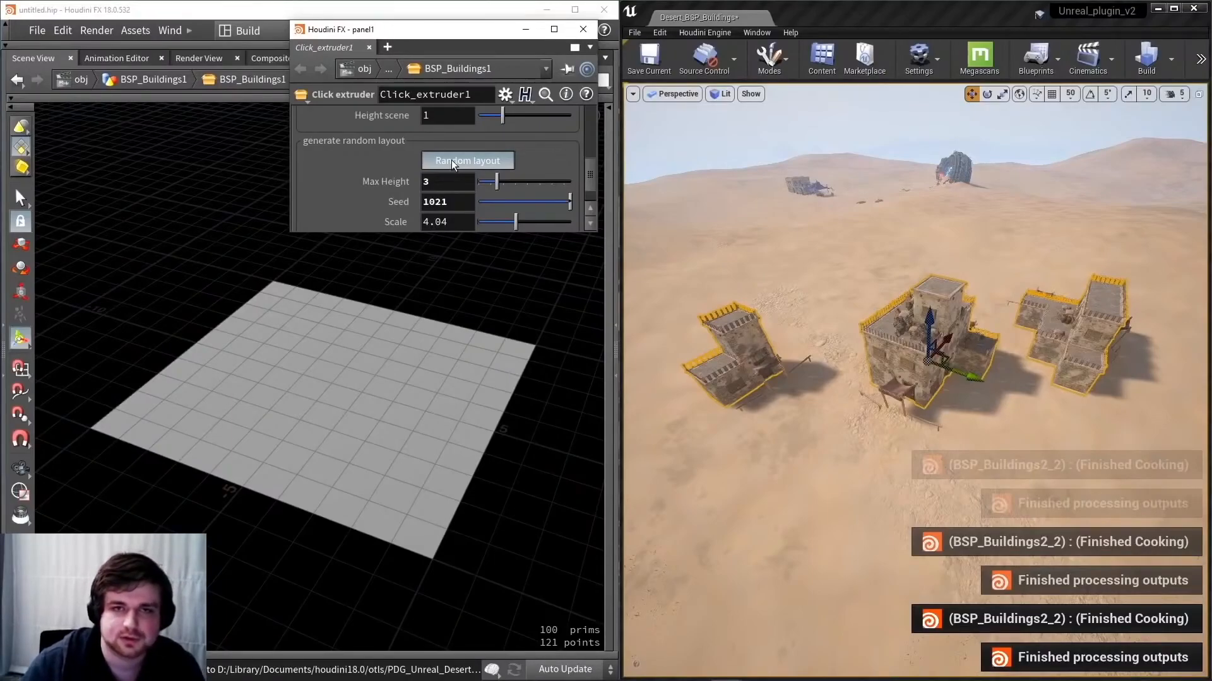
Generate new random building layouts with the Click extruder node until its seed reaches 1091, and inspect the result in Unreal
left_click(452, 162)
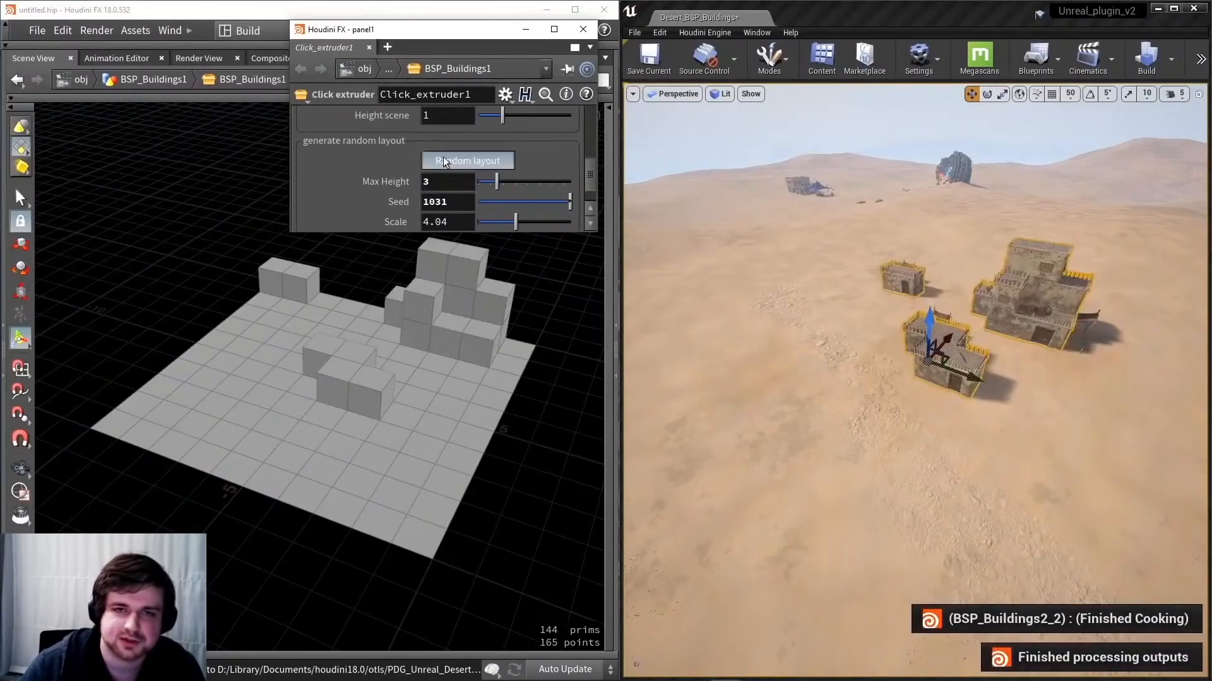
left_click(445, 162)
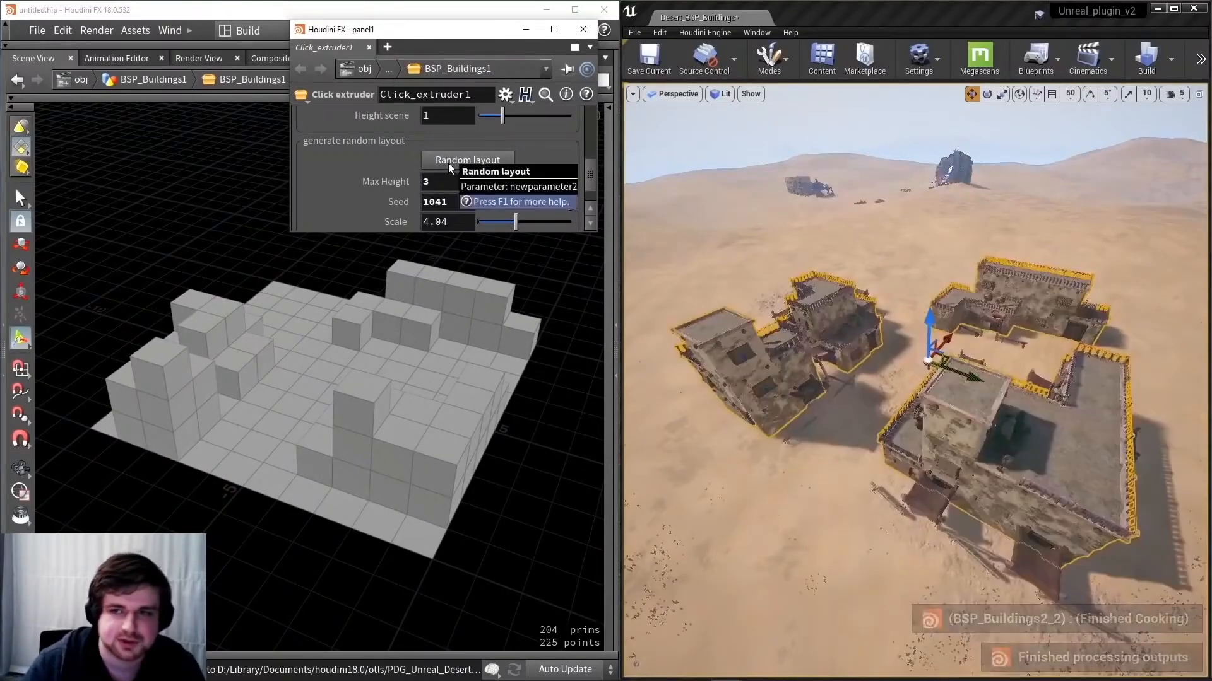
left_click(450, 166)
left_click(449, 166)
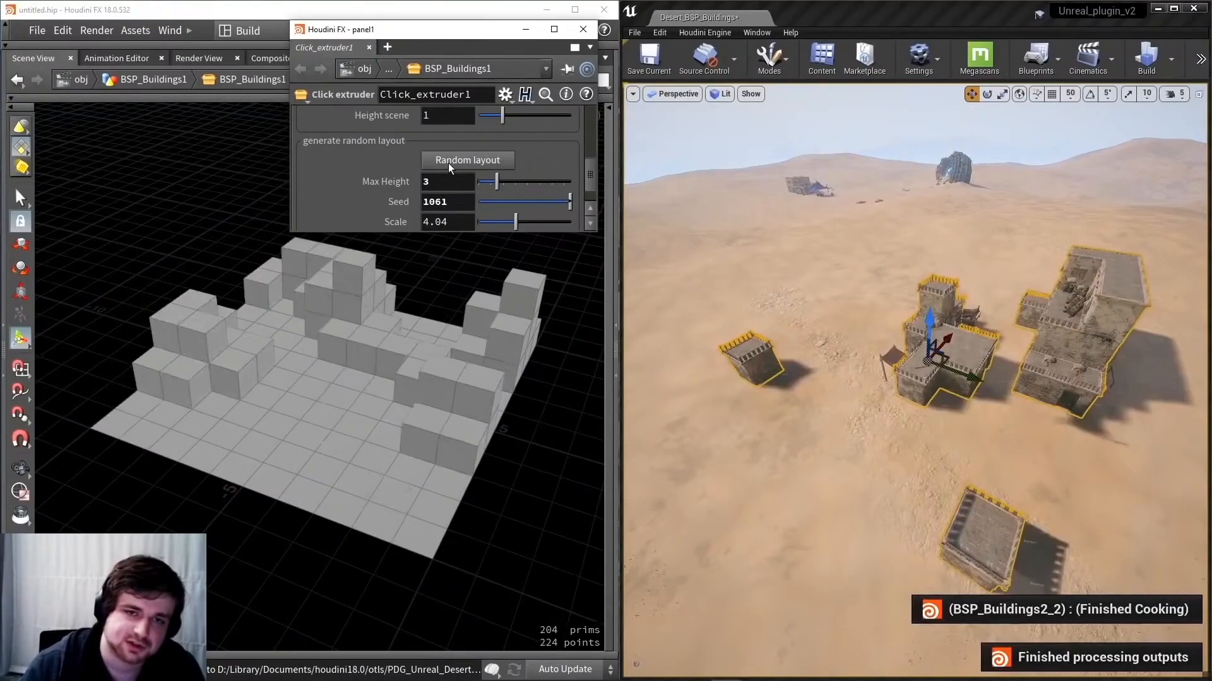
left_click(449, 166)
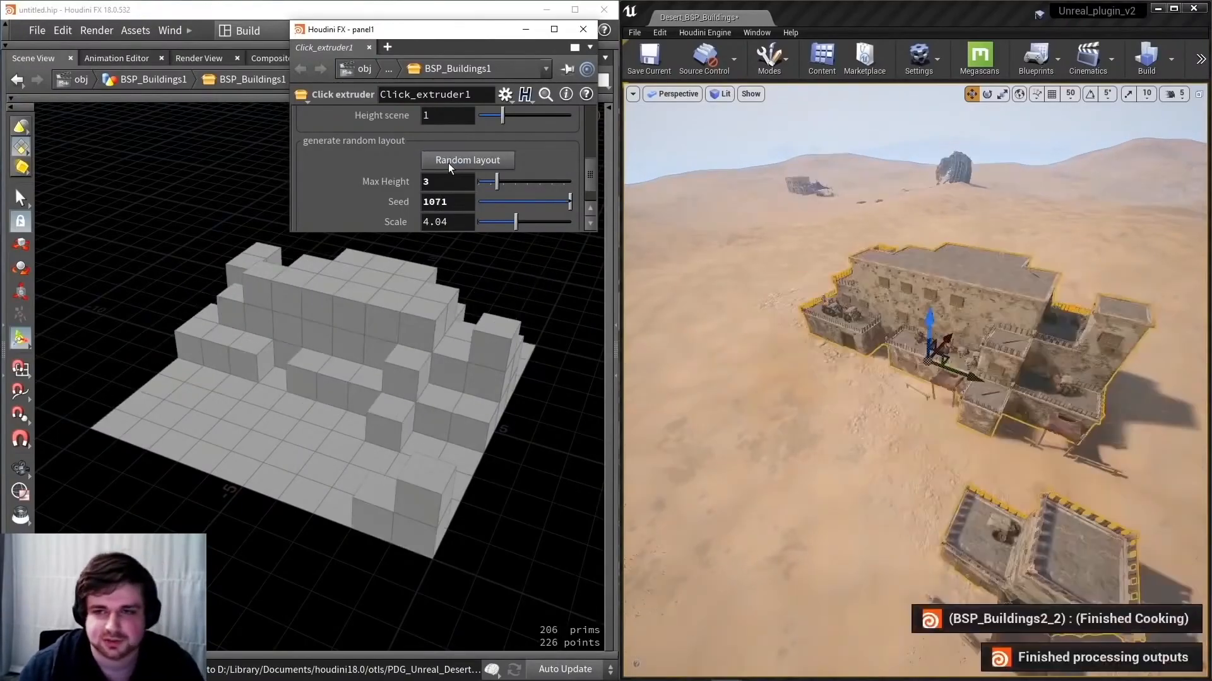
left_click(450, 166)
left_click(450, 166)
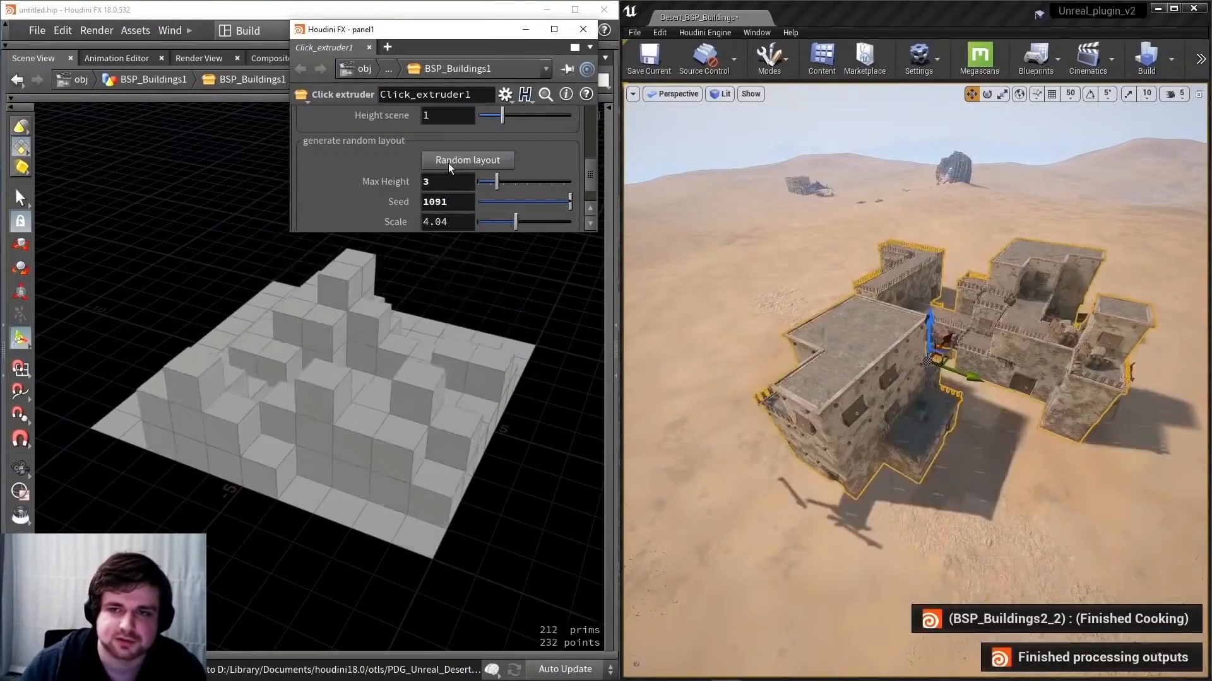
left_click_drag(884, 379, 1180, 379, "alt")
right_click_drag(915, 378, 1007, 369)
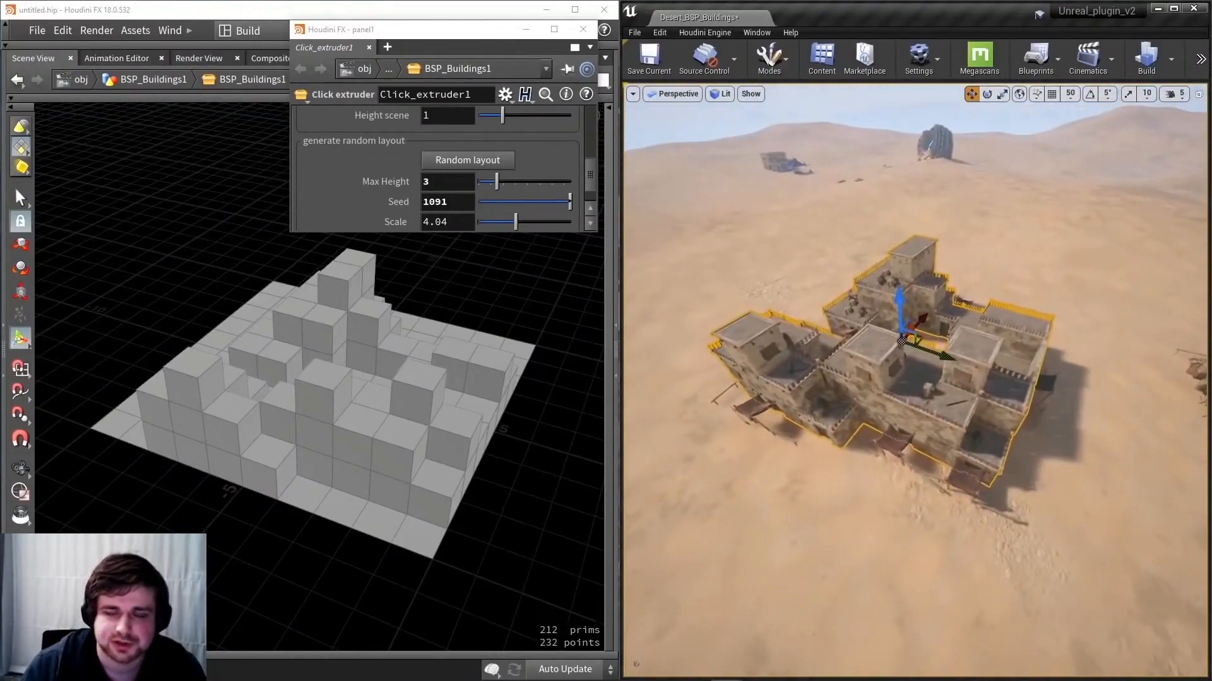
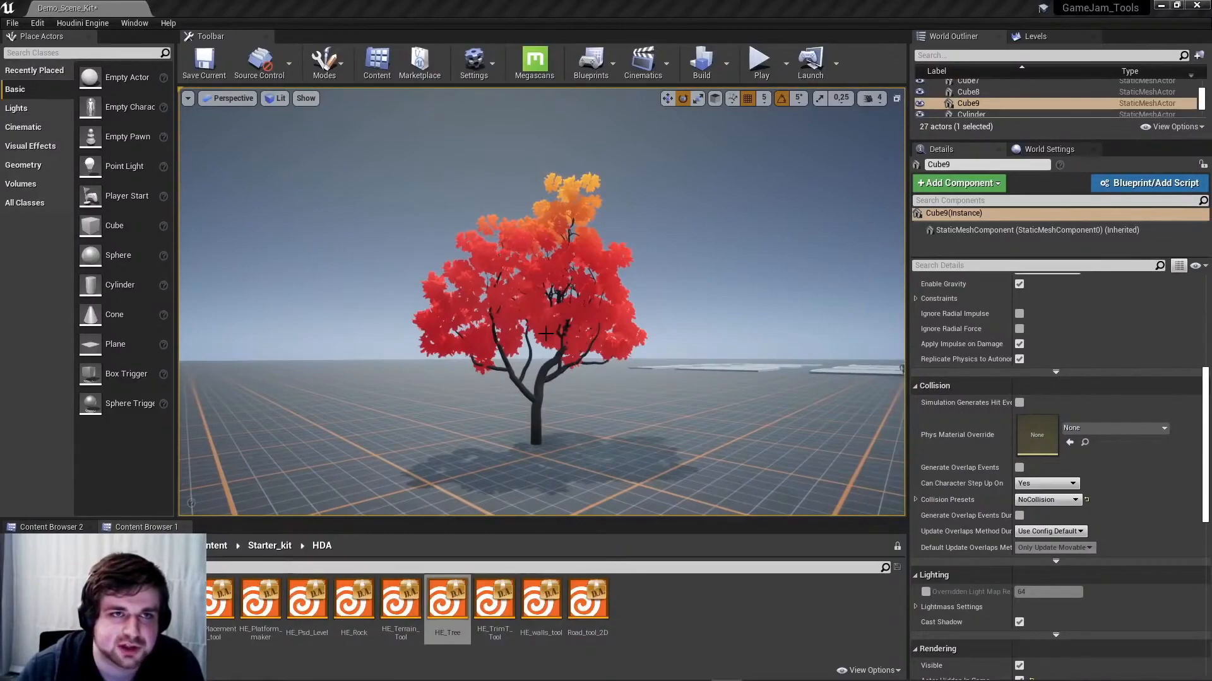
right_click_drag(545, 334, 571, 264)
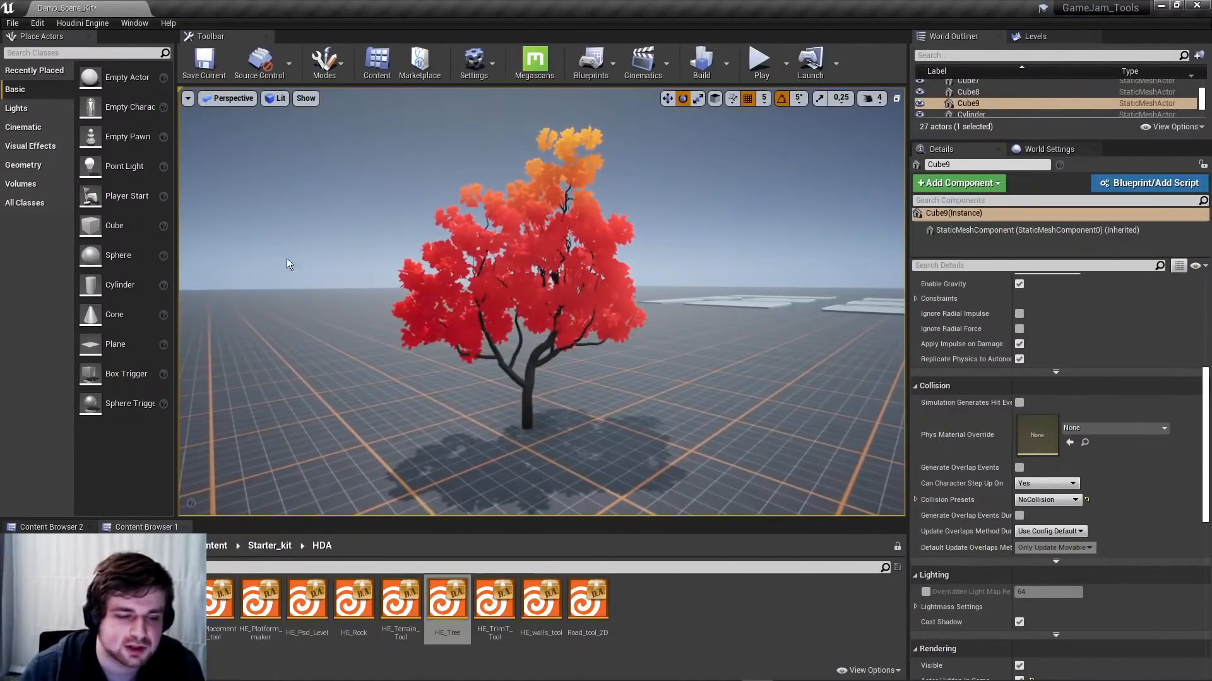
left_click(71, 24)
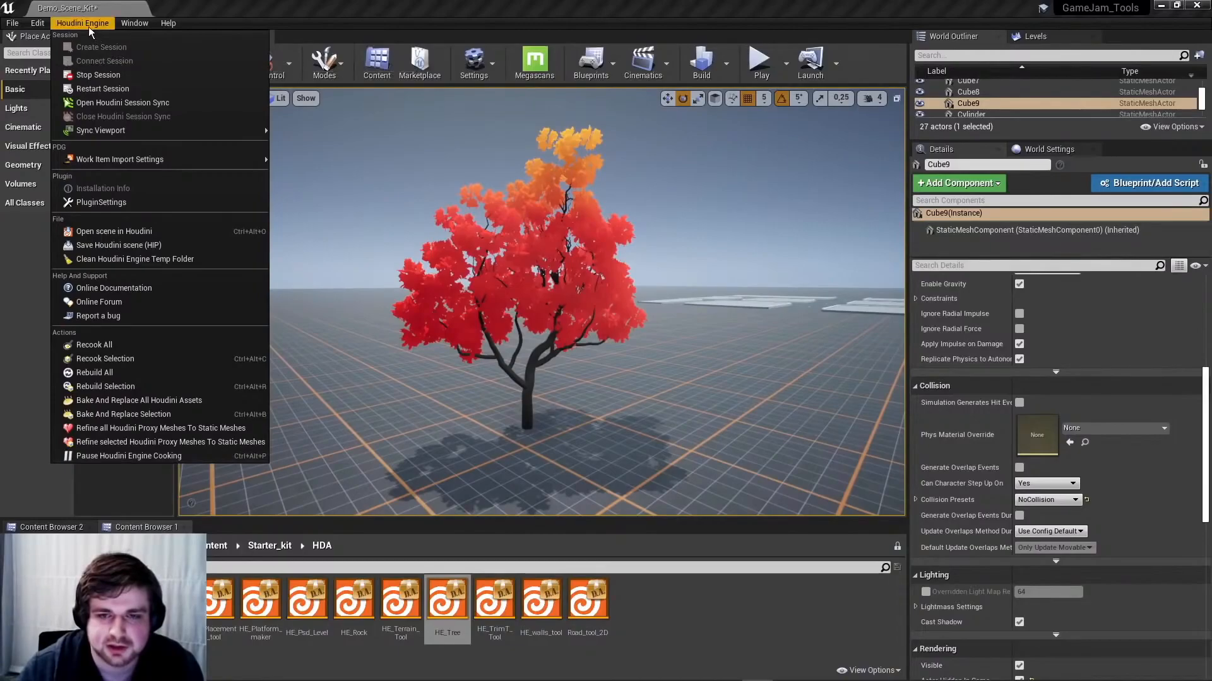
left_click(89, 26)
mouse_move(592, 234)
right_mouse_down()
mouse_move(591, 271)
mouse_move(592, 234)
mouse_move(555, 271)
mouse_move(584, 243)
right_mouse_up()
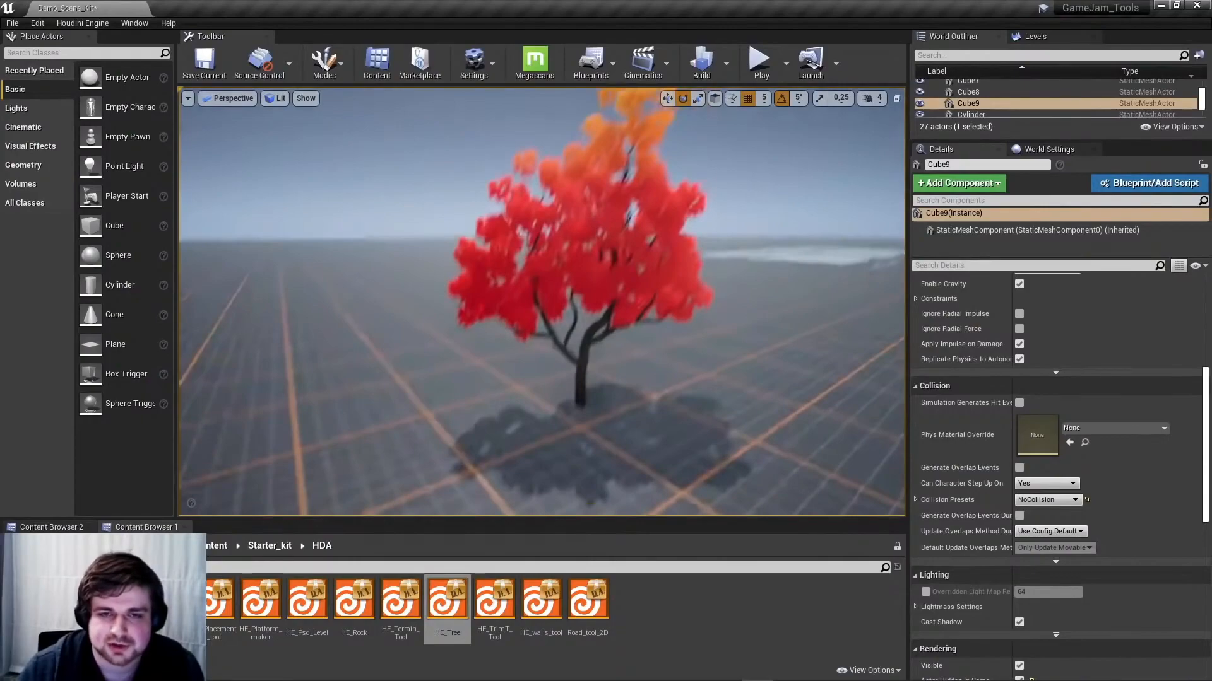
Place the HE_Tree Houdini asset in the level beside the existing red tree
left_click_drag(447, 602, 481, 414)
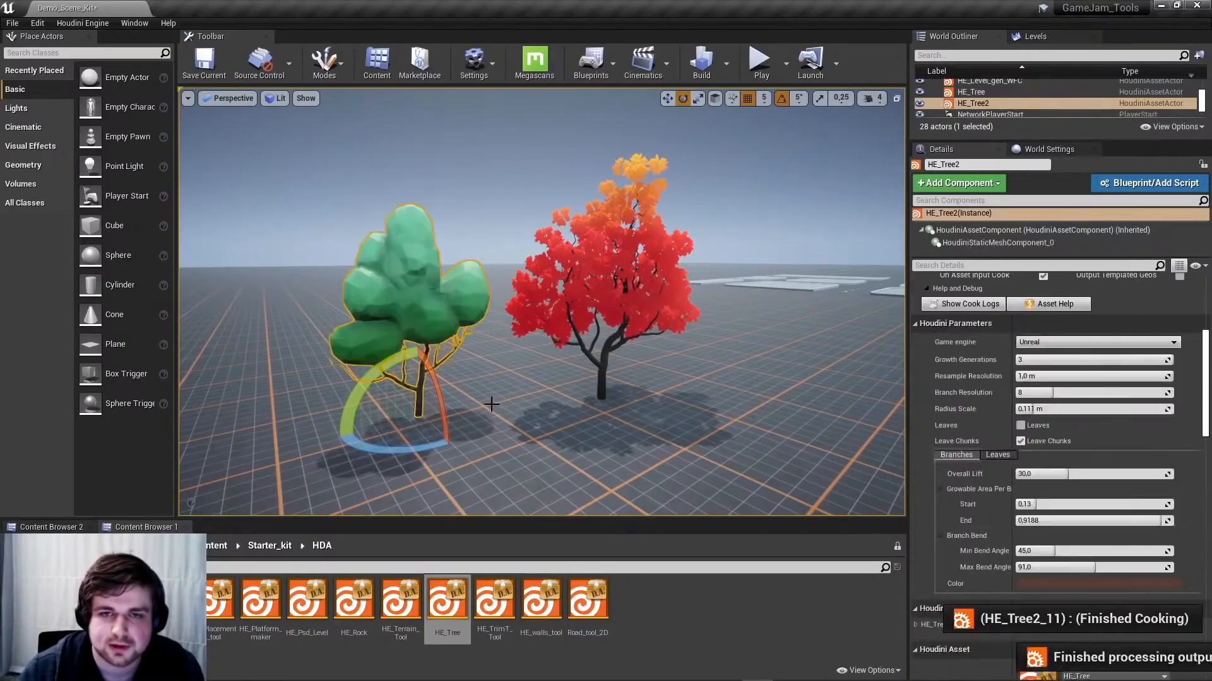
right_click_drag(467, 395, 583, 242)
key("w")
key("g")
key("w")
key("w")
key("w")
key("s")
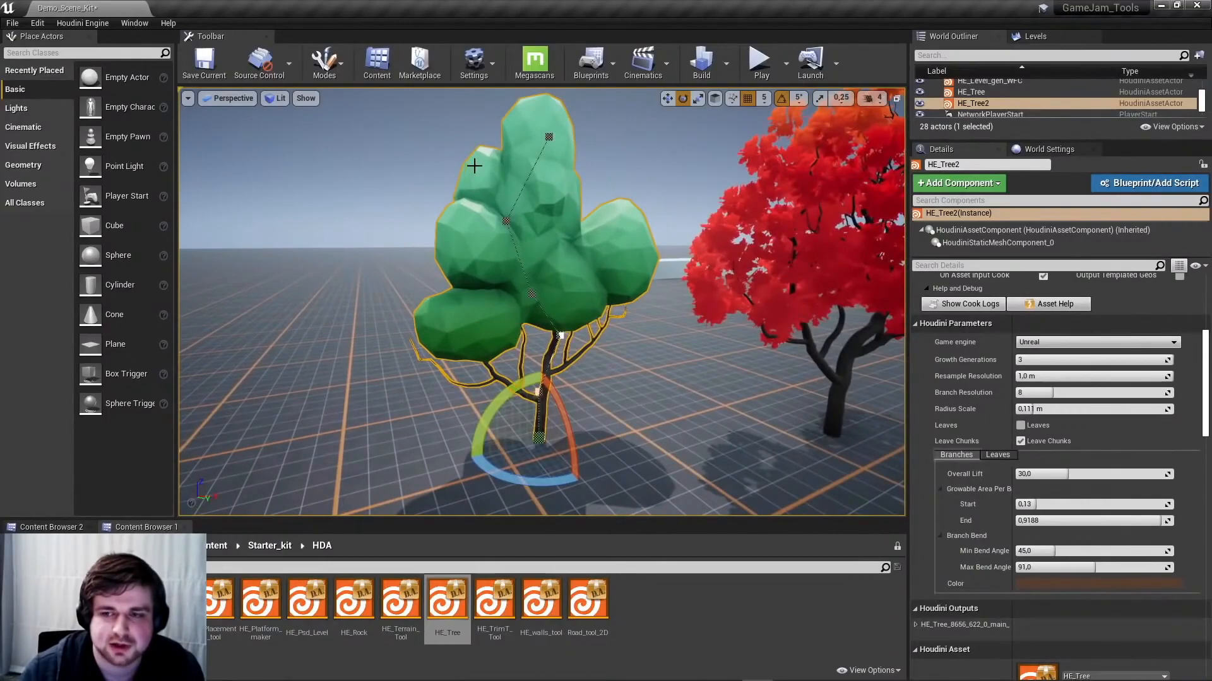
Reshape the new tree by moving its guide curve's control points so the trunk bends out to the side
right_click_drag(546, 400, 516, 247)
key("w")
left_click(506, 251)
left_click_drag(516, 247, 592, 285)
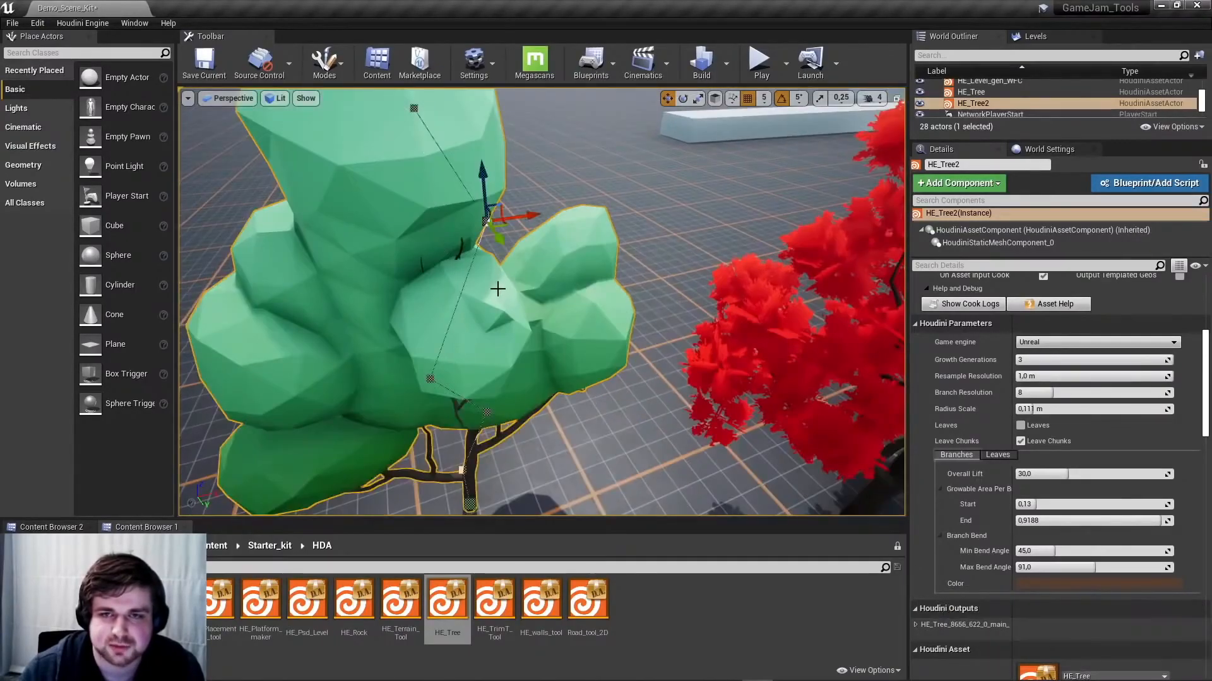
right_click_drag(515, 360, 571, 368)
left_click(560, 364)
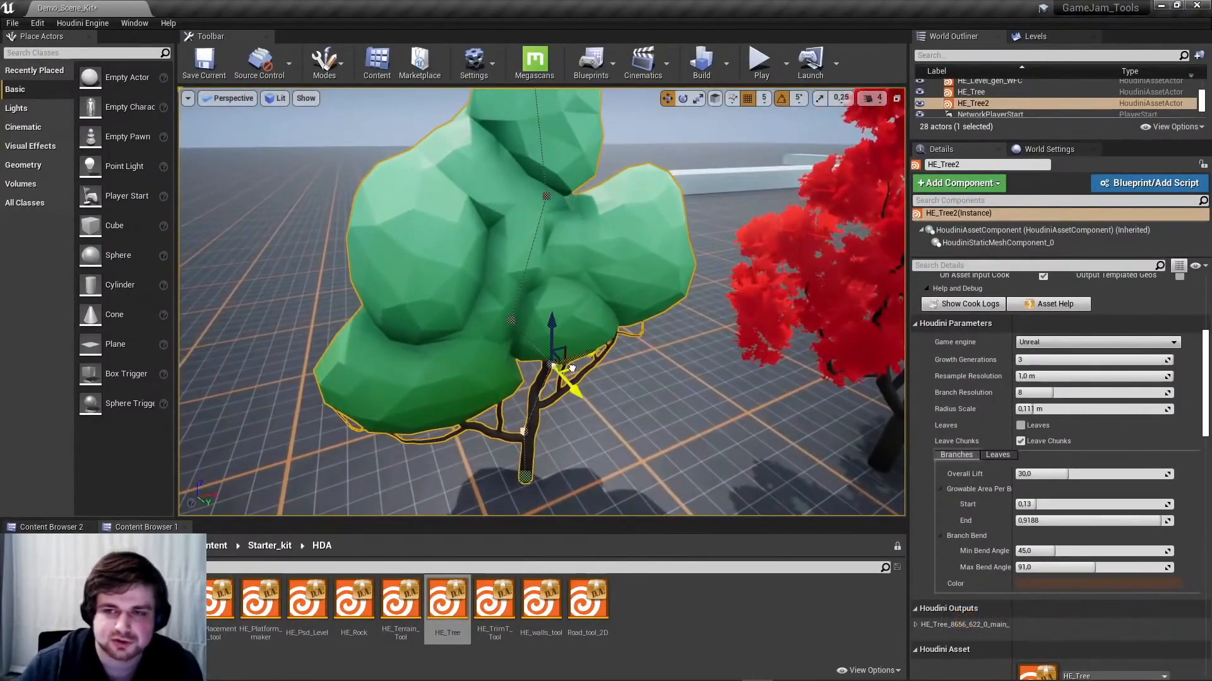
left_click_drag(571, 367, 686, 404)
right_click_drag(687, 404, 688, 405)
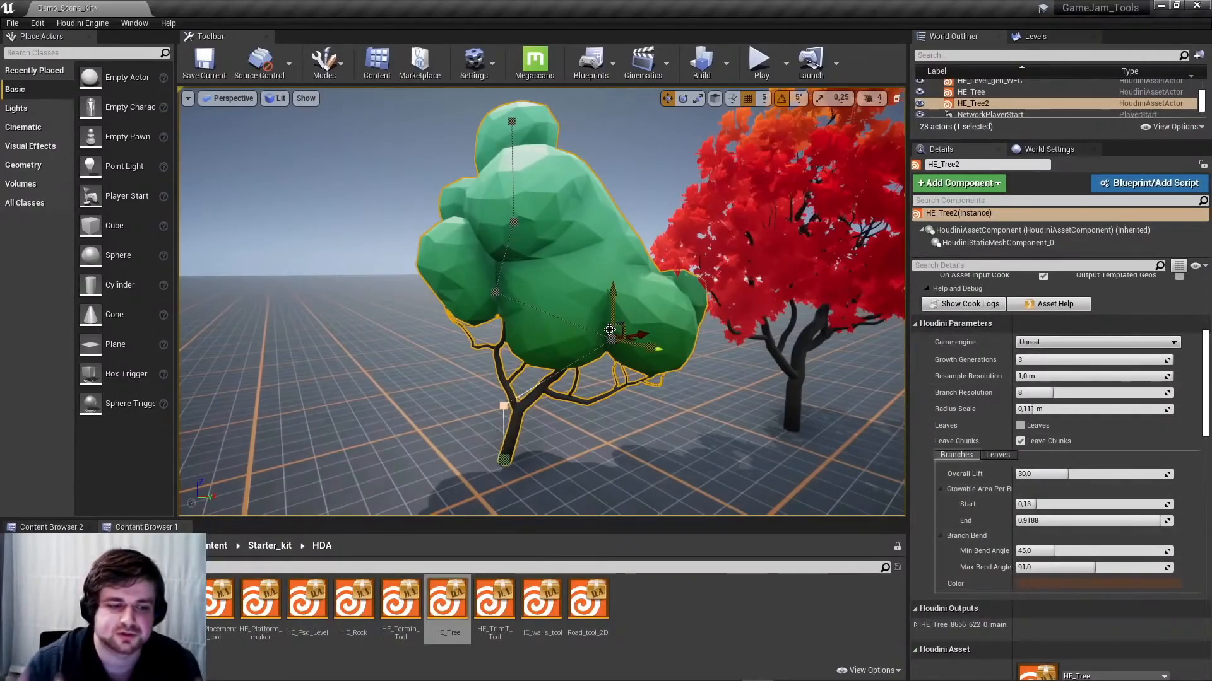
left_click_drag(607, 329, 615, 316)
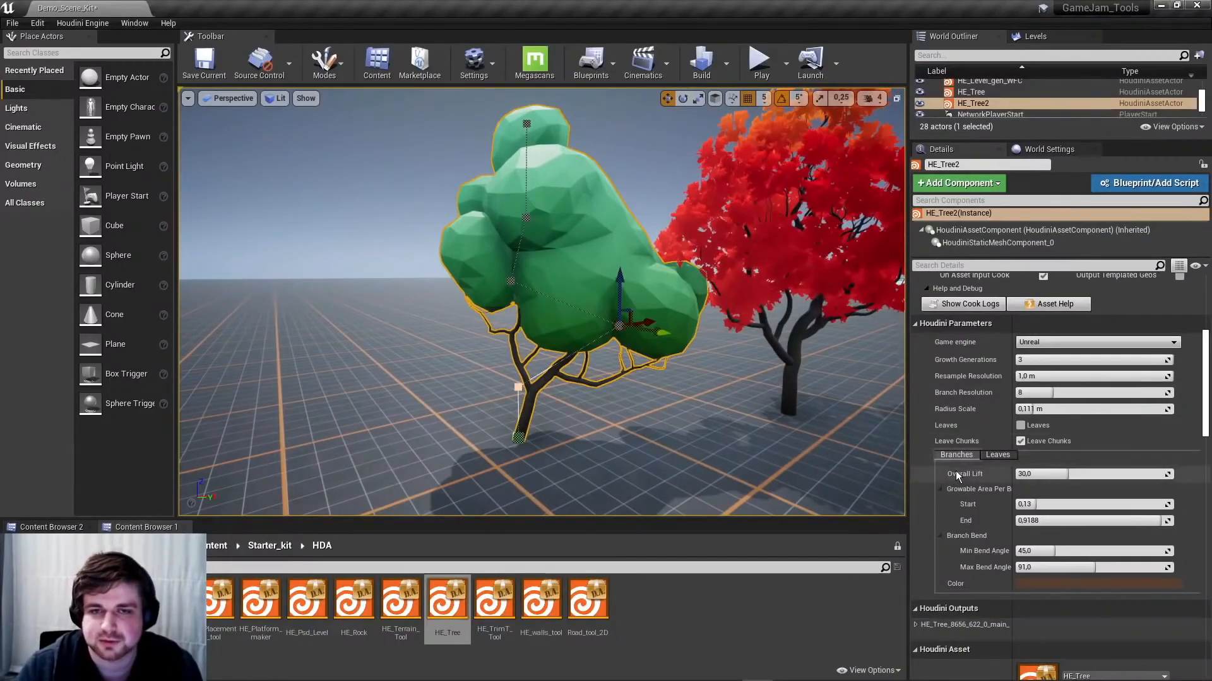
Raise the branches' Overall Lift to about 58.37, and lower it to about 27.85
left_click_drag(1057, 473, 1085, 475)
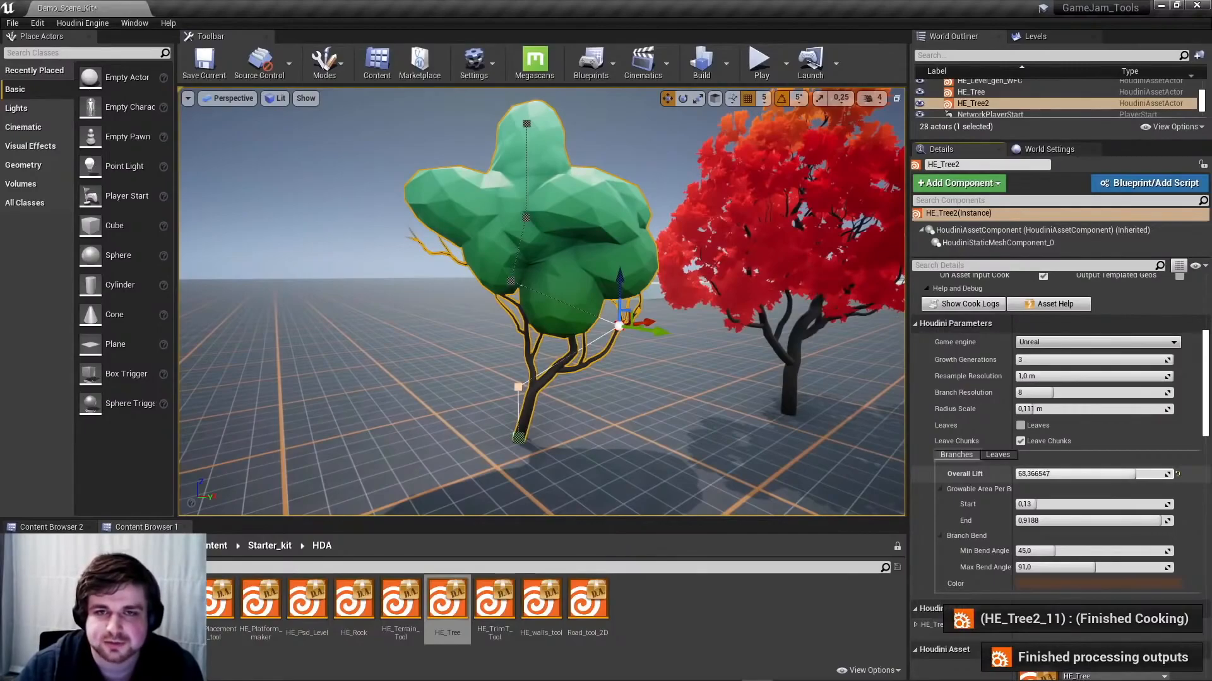
left_click_drag(1086, 474, 980, 484)
scroll(981, 484, "down", 1)
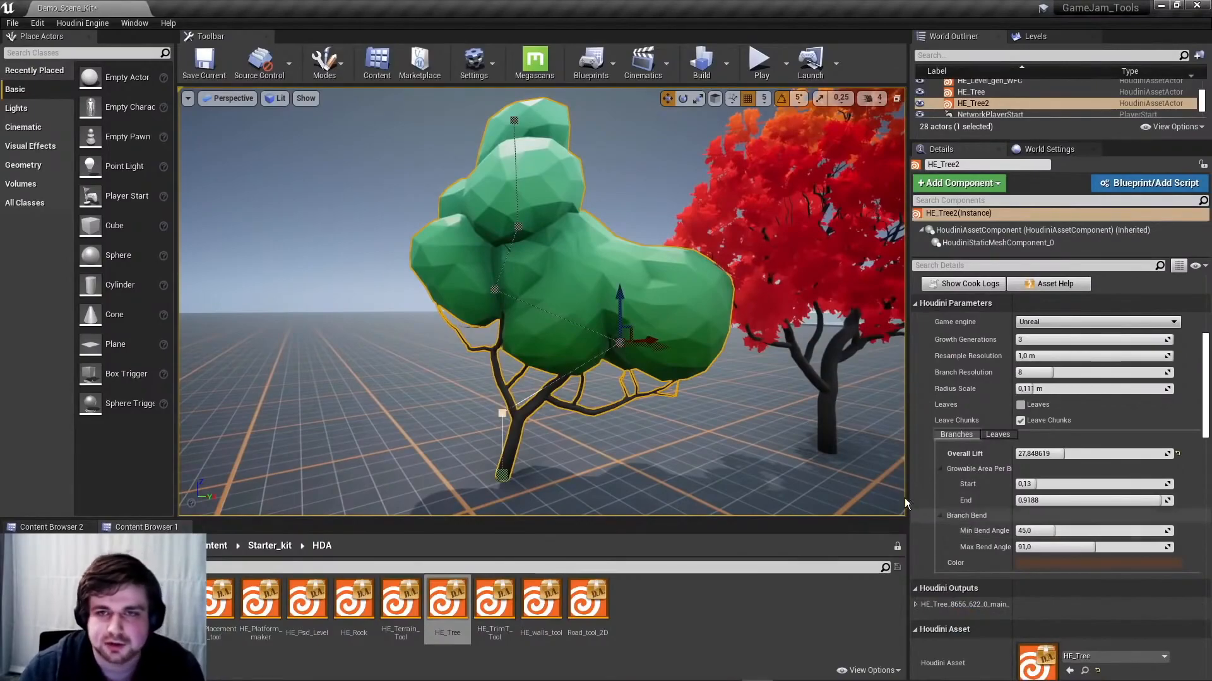
Turn off Leave Chunks and enable Leaves on the new tree
right_click_drag(674, 420, 669, 411)
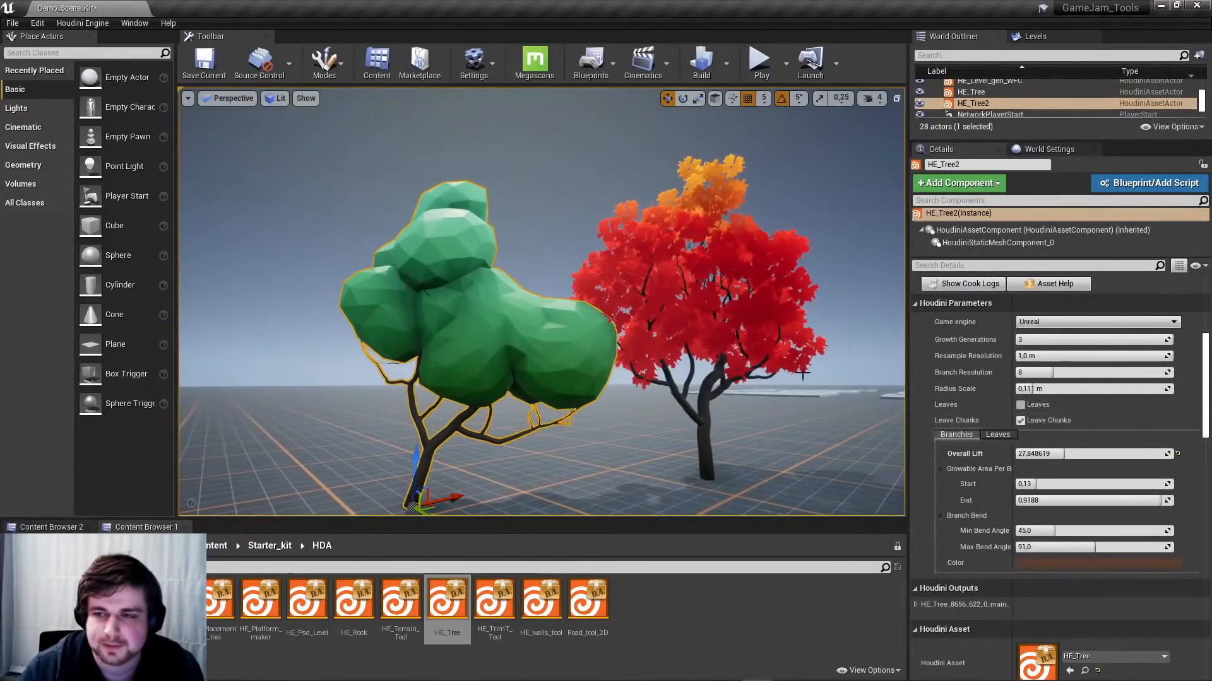
left_click(1020, 420)
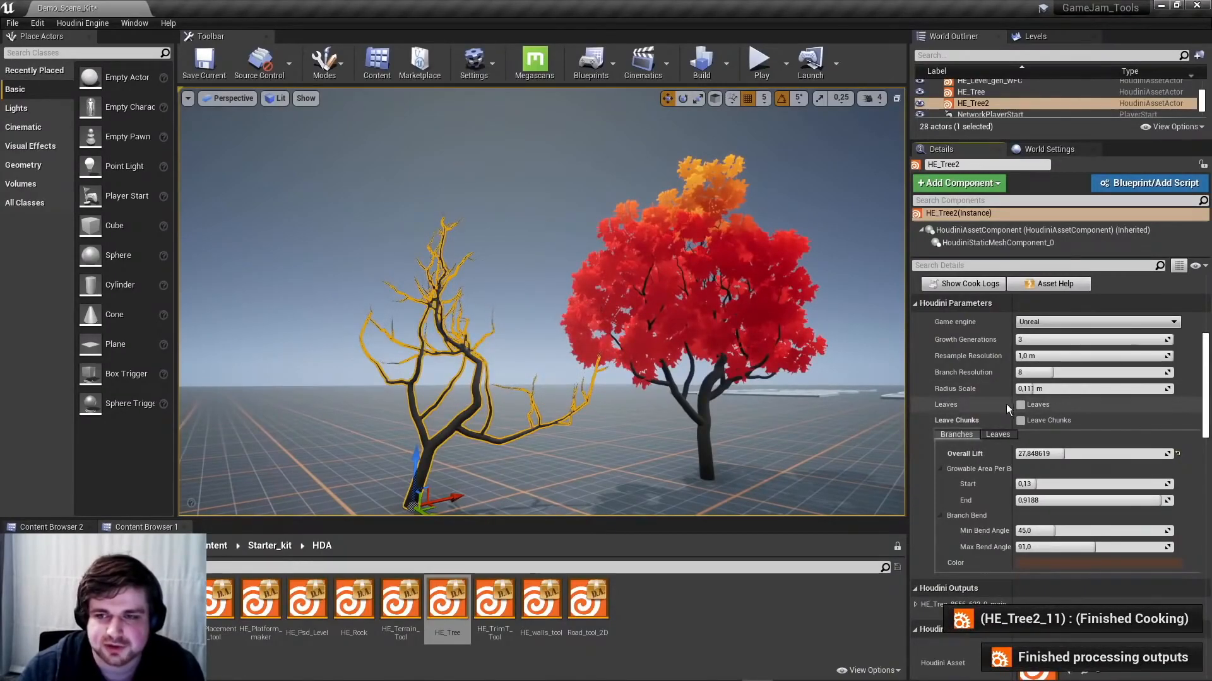
left_click(1012, 406)
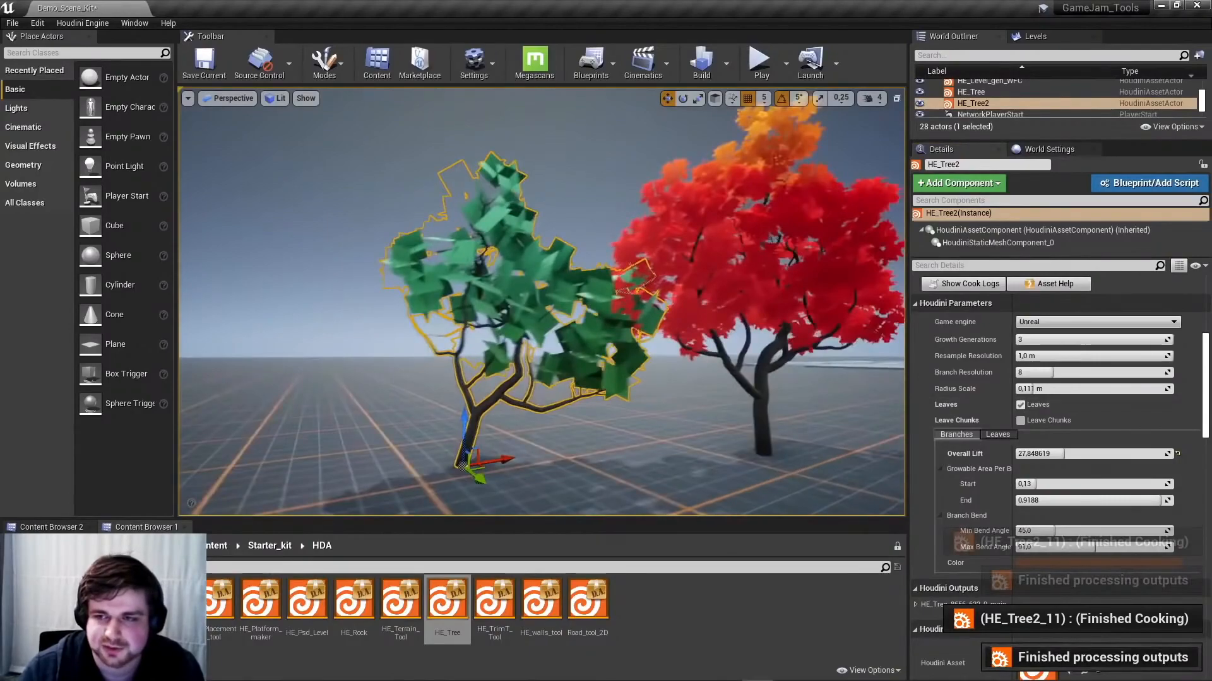
key("f")
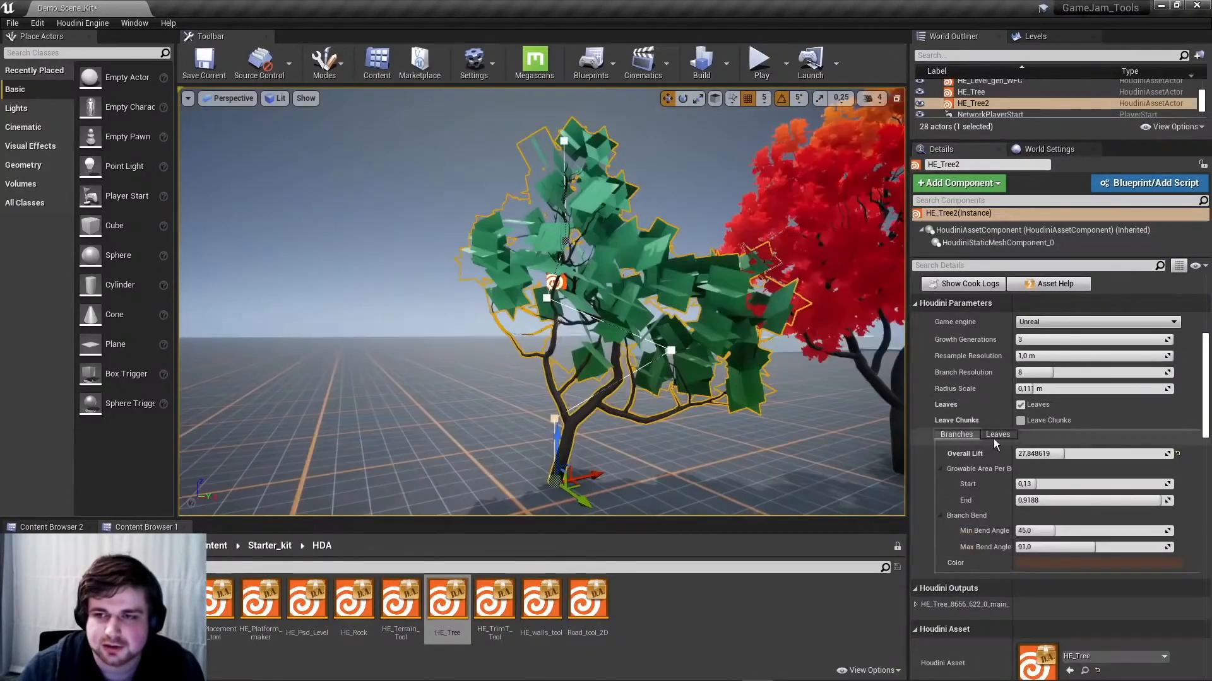
Assign Leaves_Inst from the GameJam Material folder as the leaves material and set the leaves' Uniform Scale to about 1.916
left_click(995, 435)
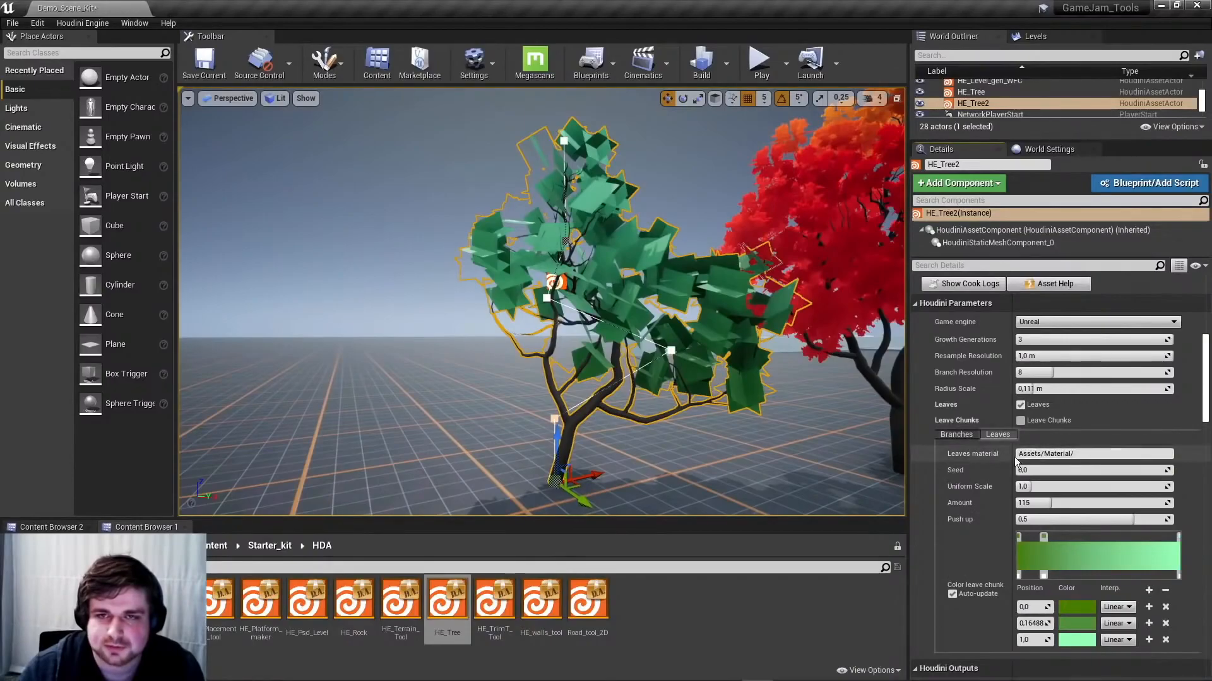
left_click(43, 527)
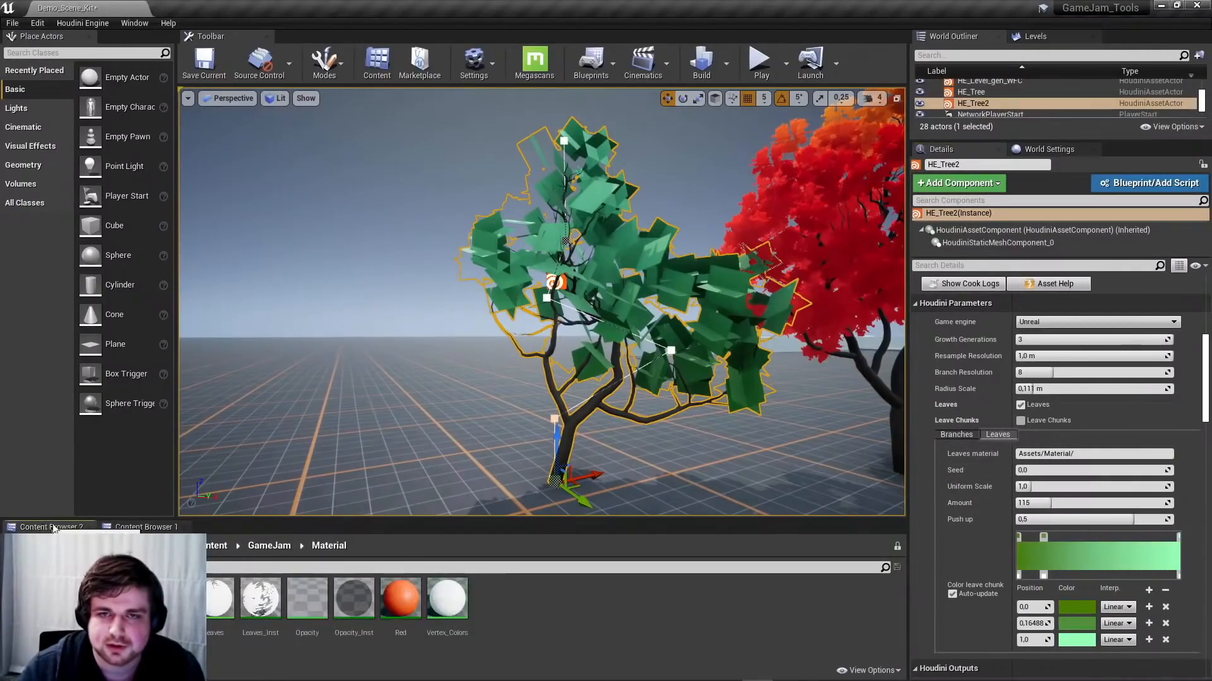
left_click_drag(260, 598, 954, 425)
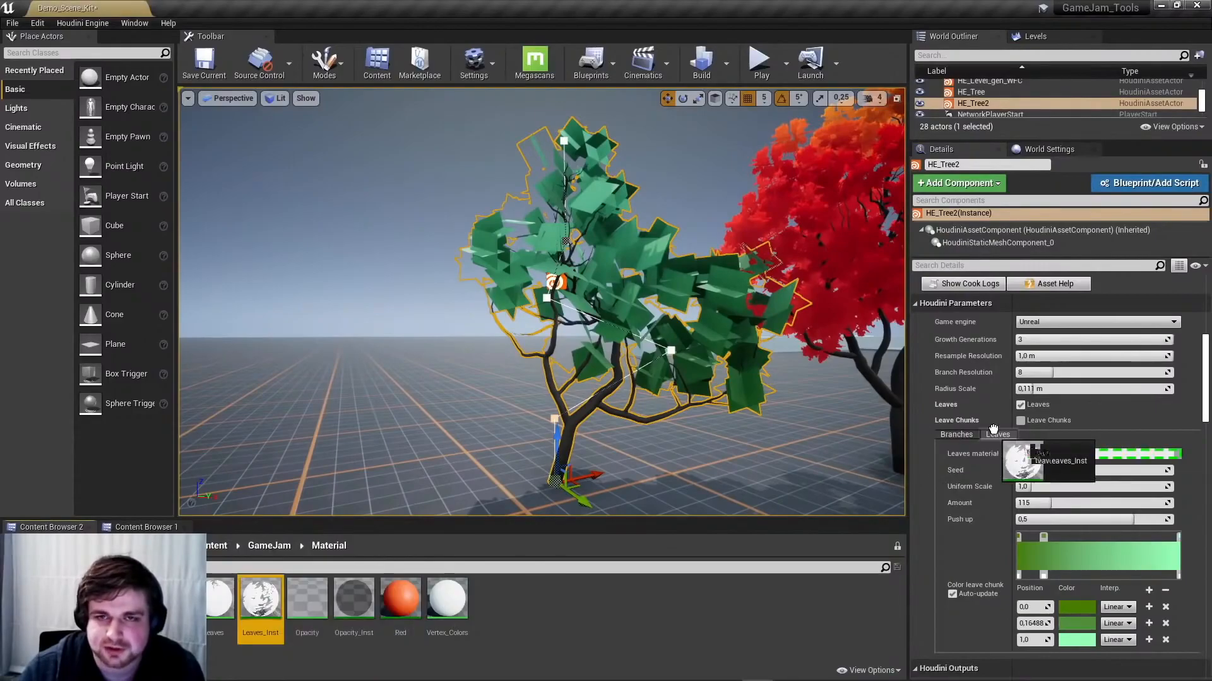
right_click_drag(673, 375, 635, 318)
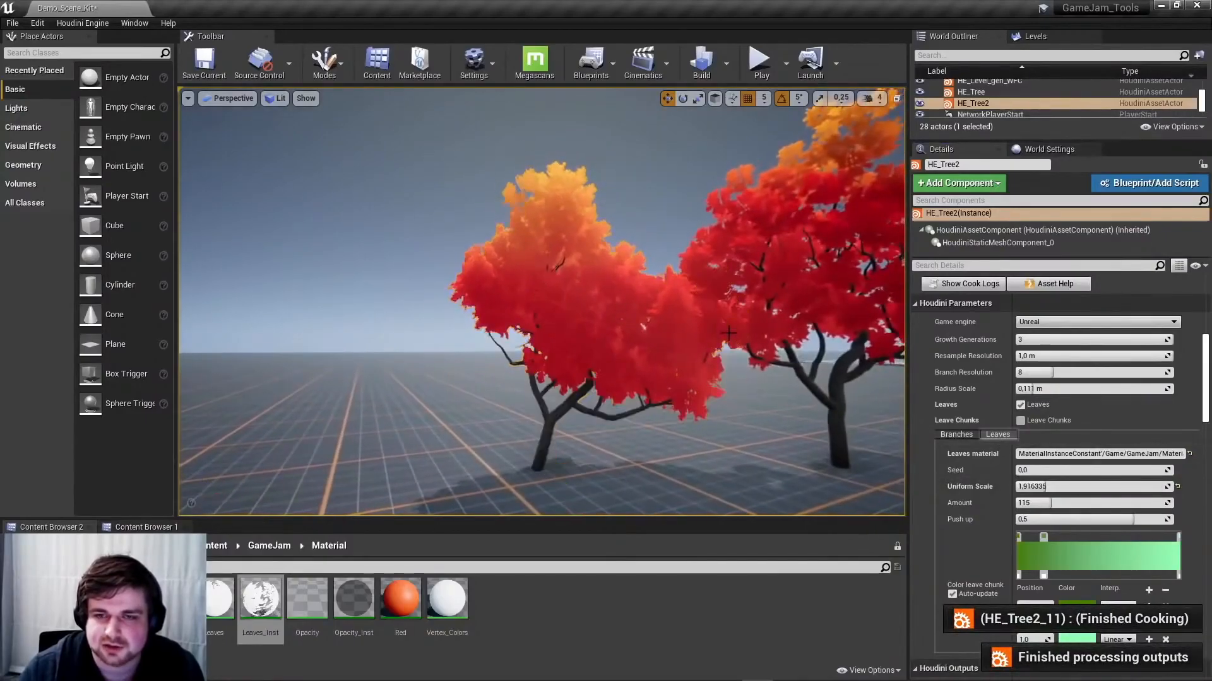
right_click_drag(542, 303, 550, 300)
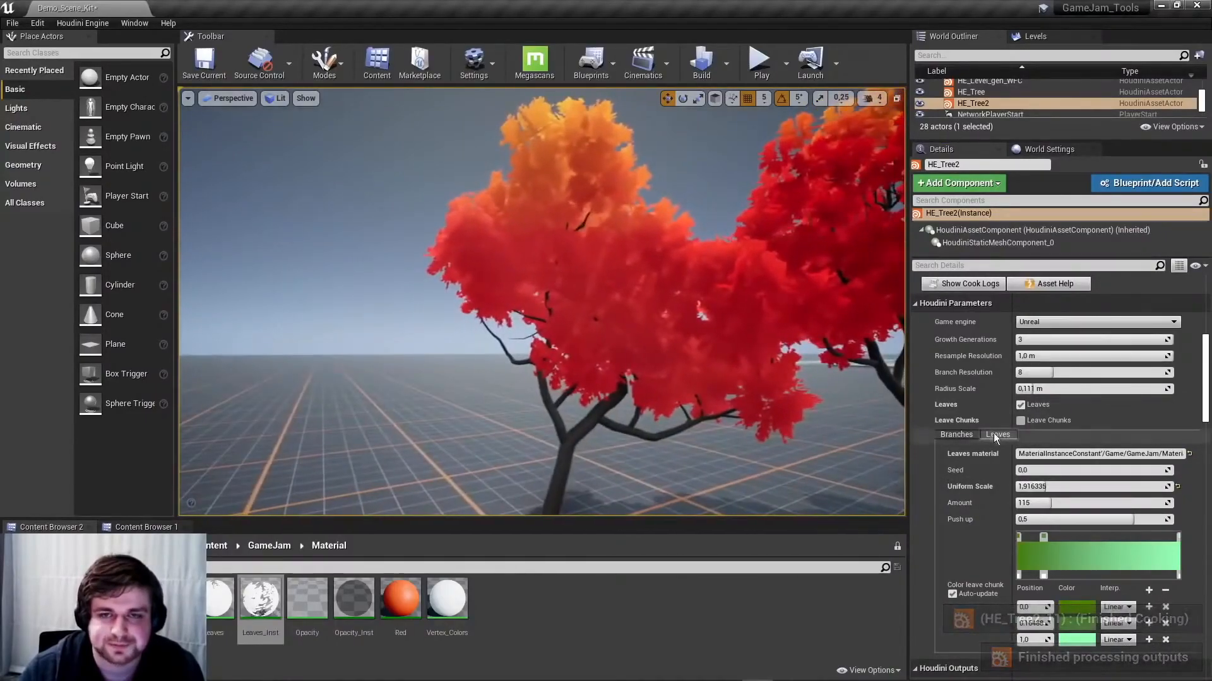
Vary the leaves' Seed, ending at about 2.83
left_click_drag(1034, 471, 1068, 470)
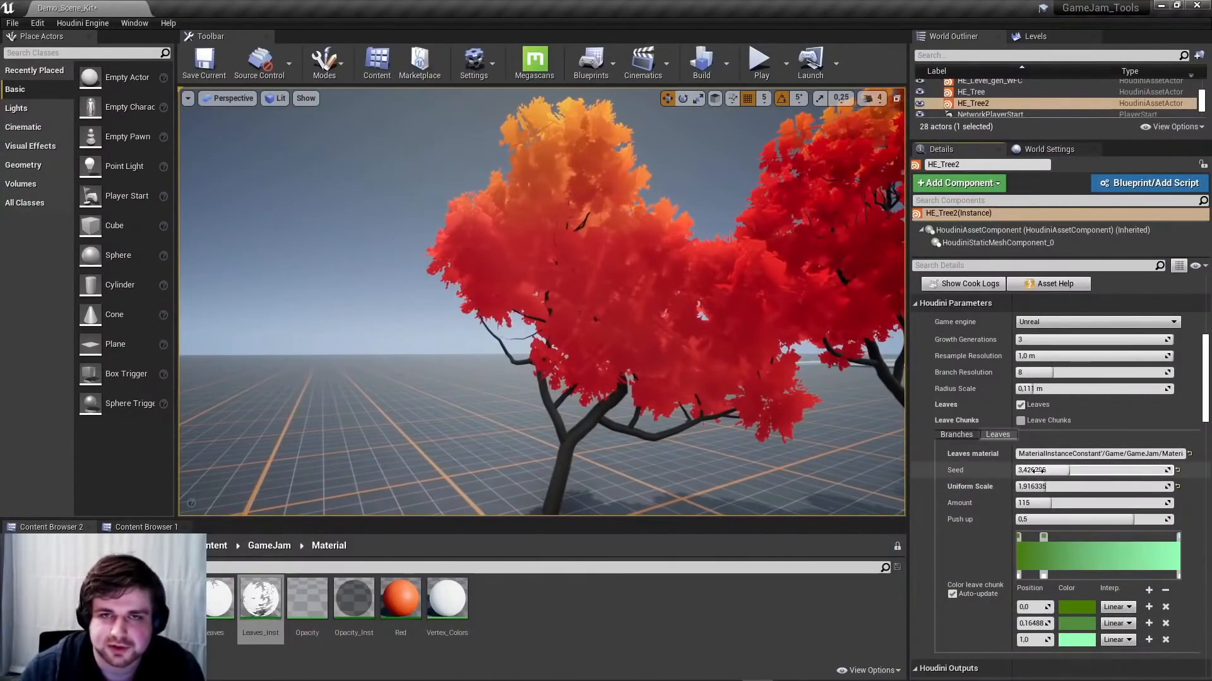
left_click_drag(1037, 471, 1058, 470)
right_click_drag(757, 328, 631, 284)
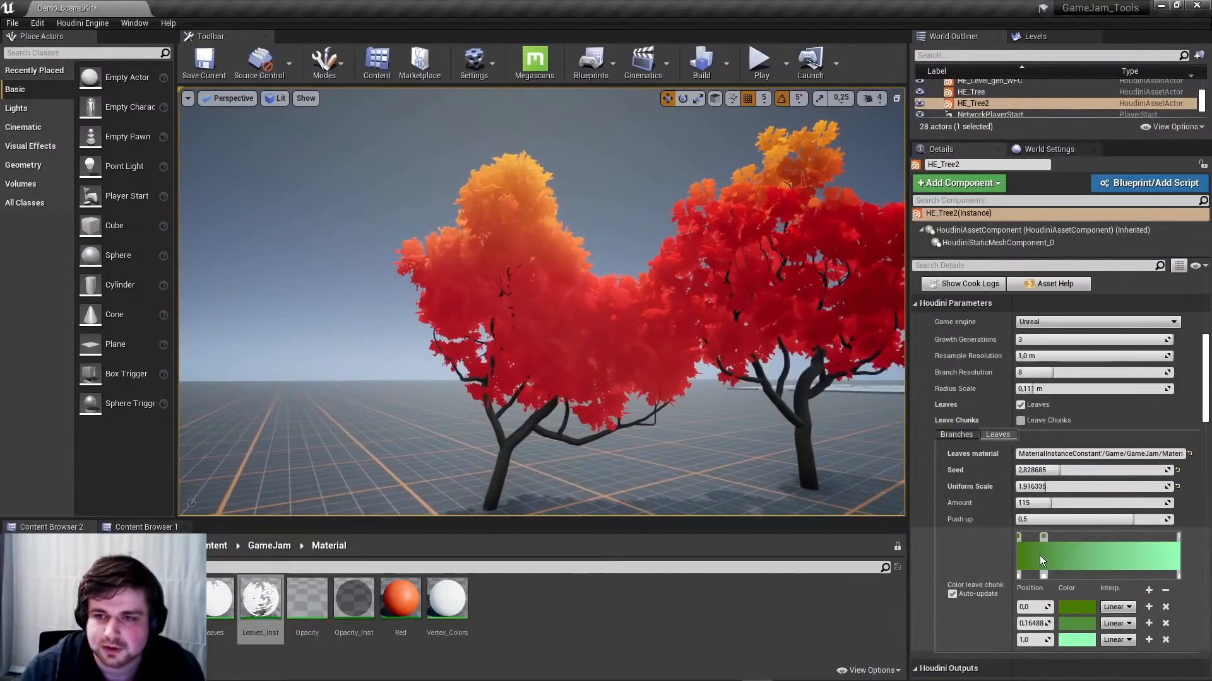
Open the Leaves_Inst material instance to review its parameters, close it and inspect the foliage up close
double_click(260, 603)
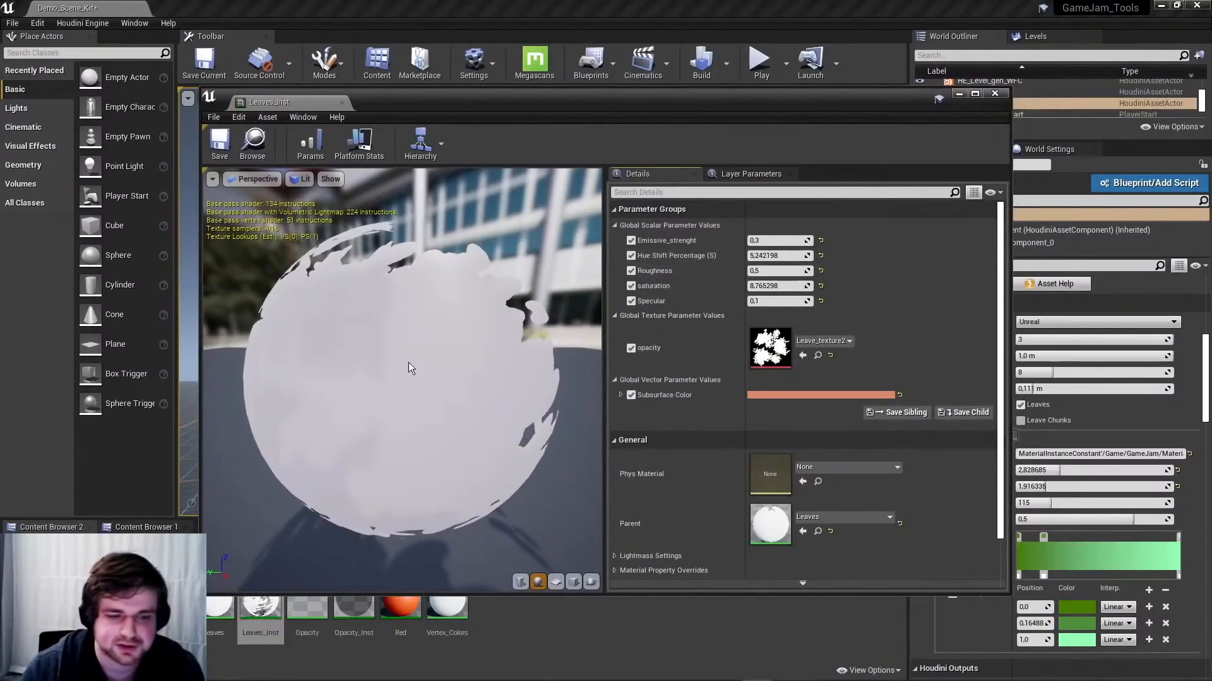
left_click(995, 92)
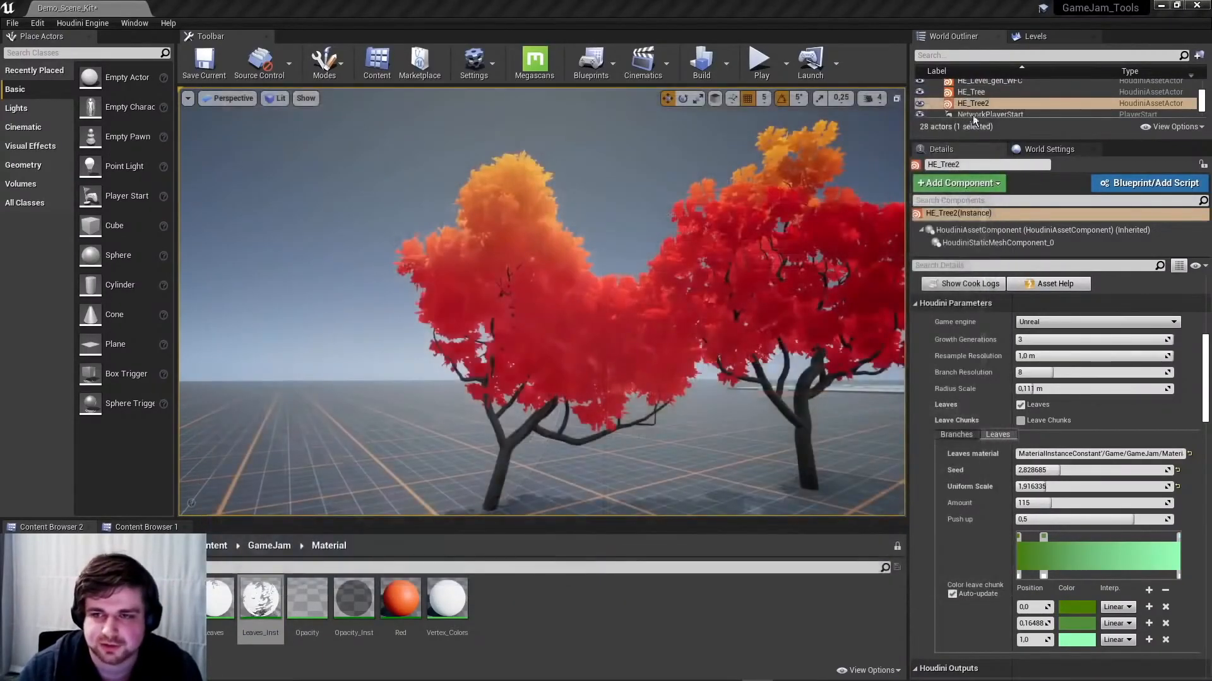
right_click_drag(757, 253, 732, 341)
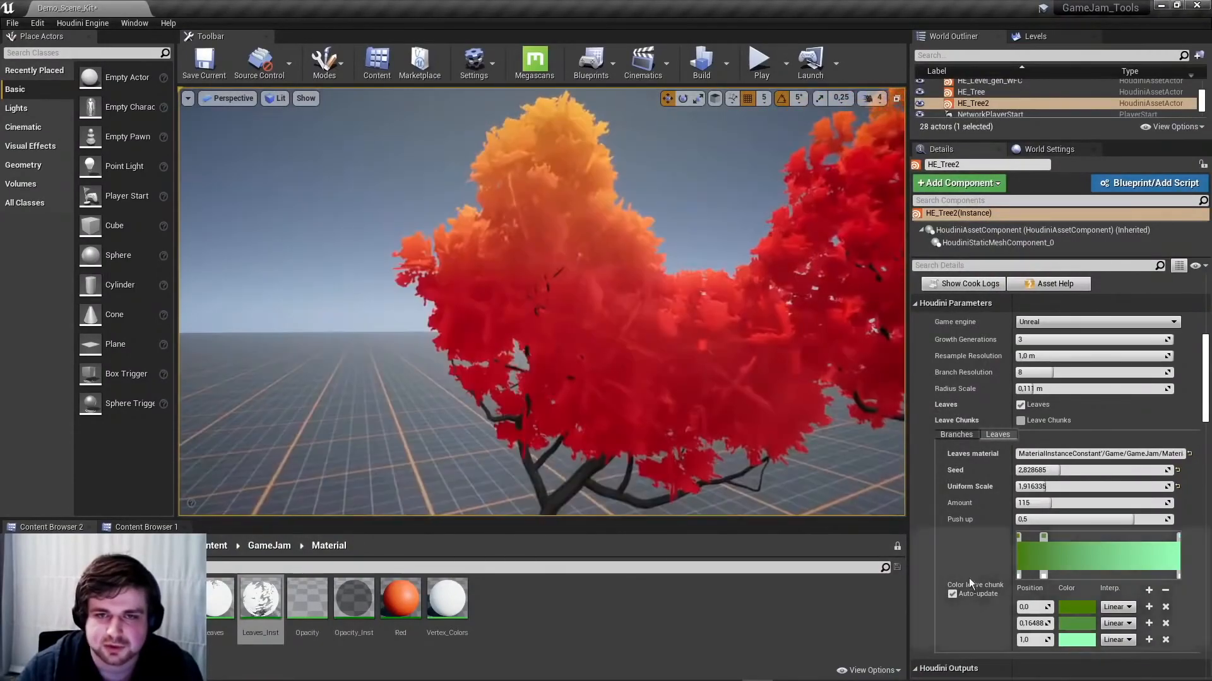
Set the branches' Overall Lift to about 34.3 and the leaves' Push up to about 0.181, and inspect the tree
left_click(956, 435)
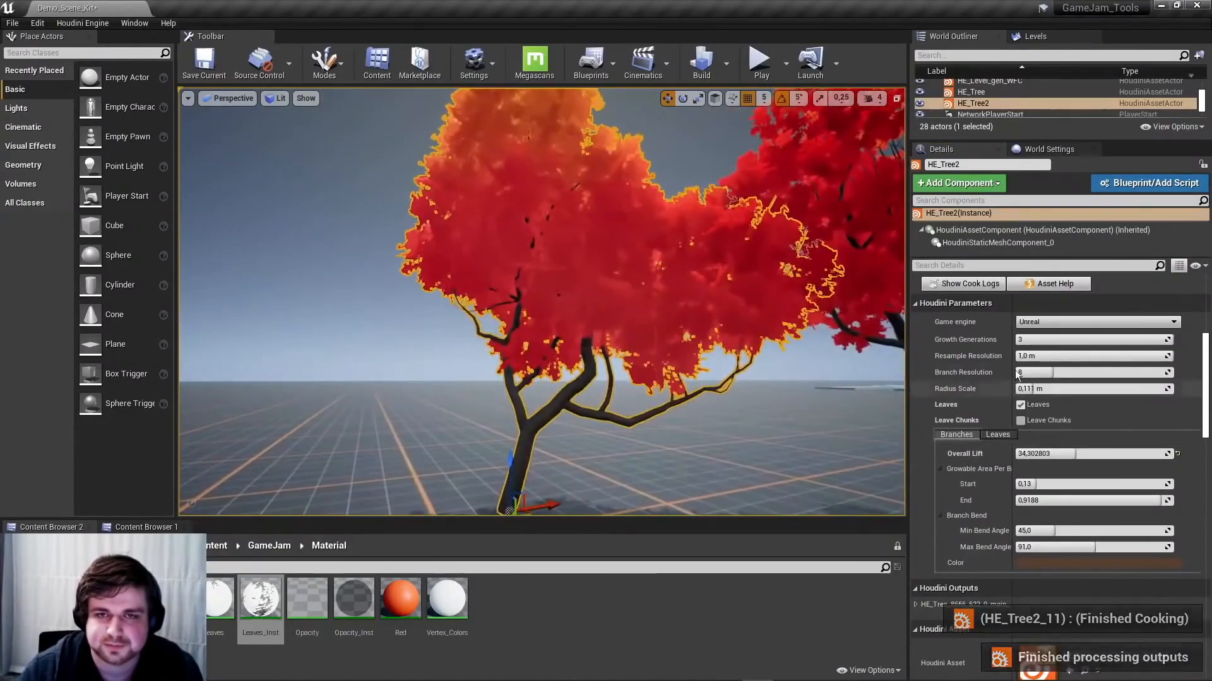
left_click(998, 435)
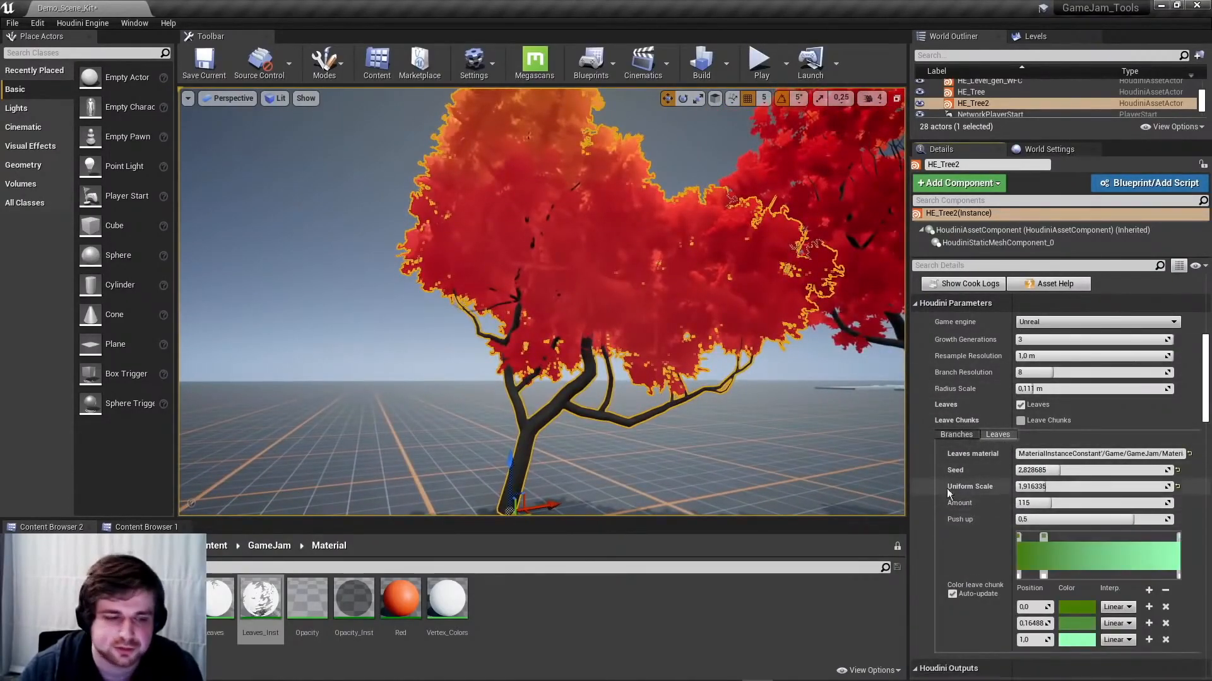
left_click_drag(1092, 519, 1069, 519)
key("g")
right_click_drag(780, 245, 823, 375)
key("g")
scroll(823, 375, "up", 3)
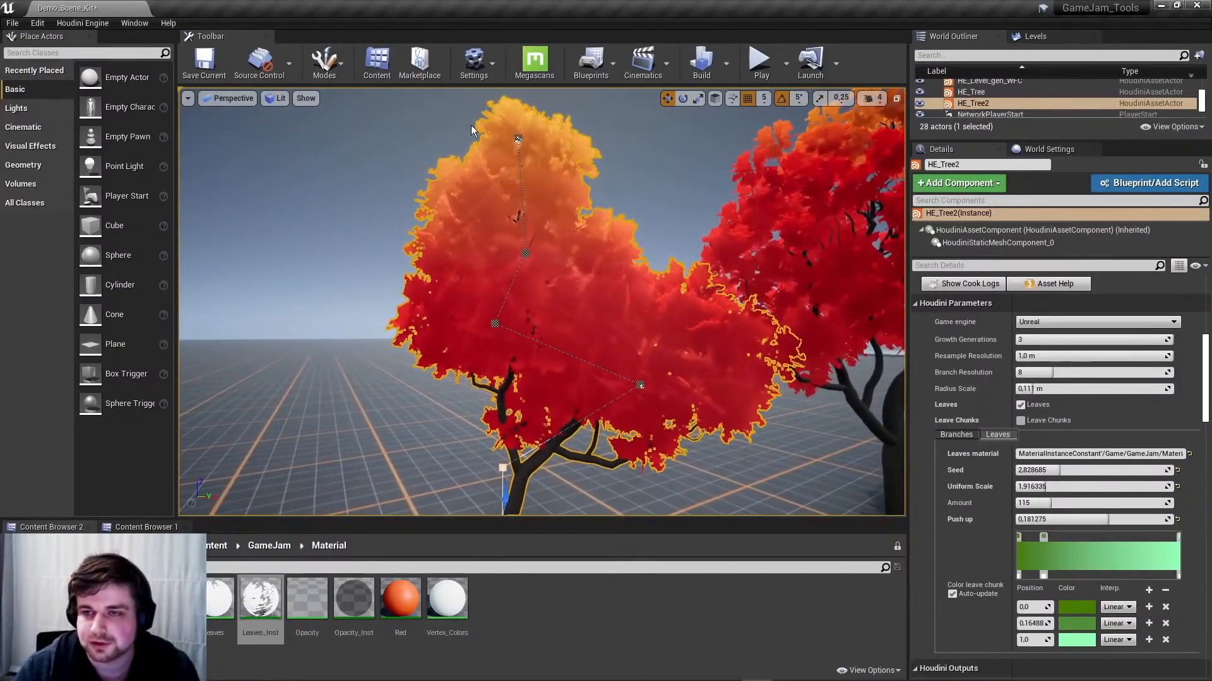
right_click_drag(473, 126, 473, 154)
key("s")
right_click_drag(553, 211, 553, 253)
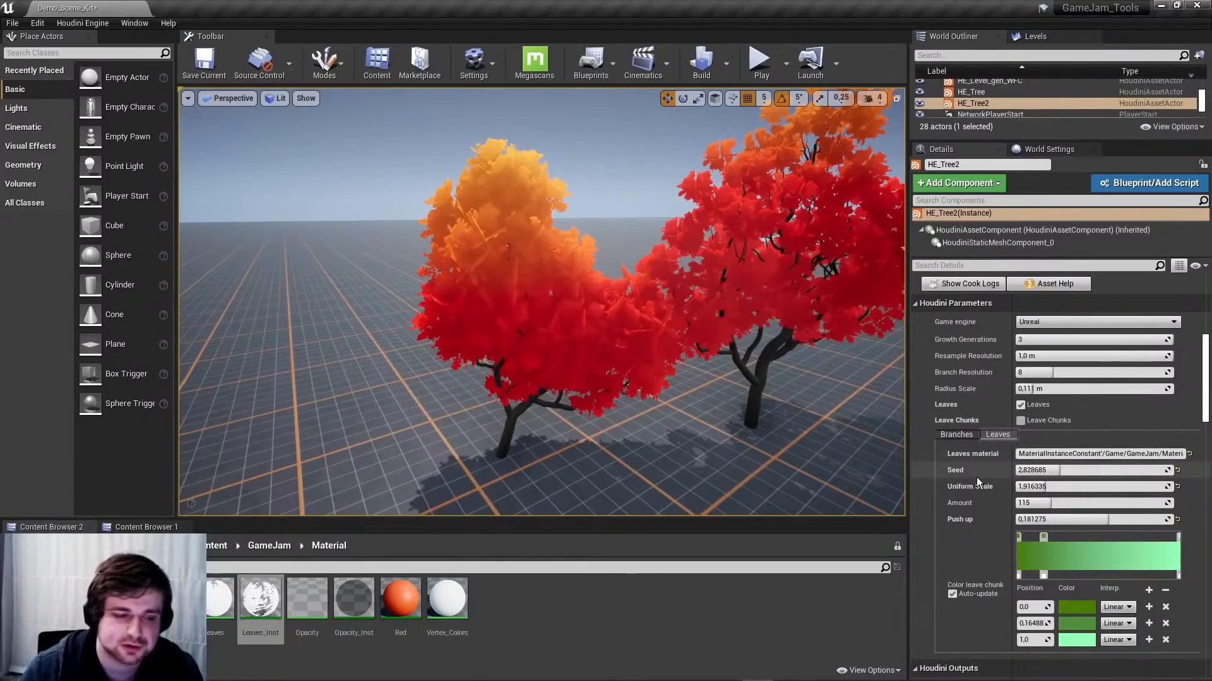
Bake HE_Tree2 to an actor and open the HoudiniEngine Bake folder in the content browser
left_click(978, 106)
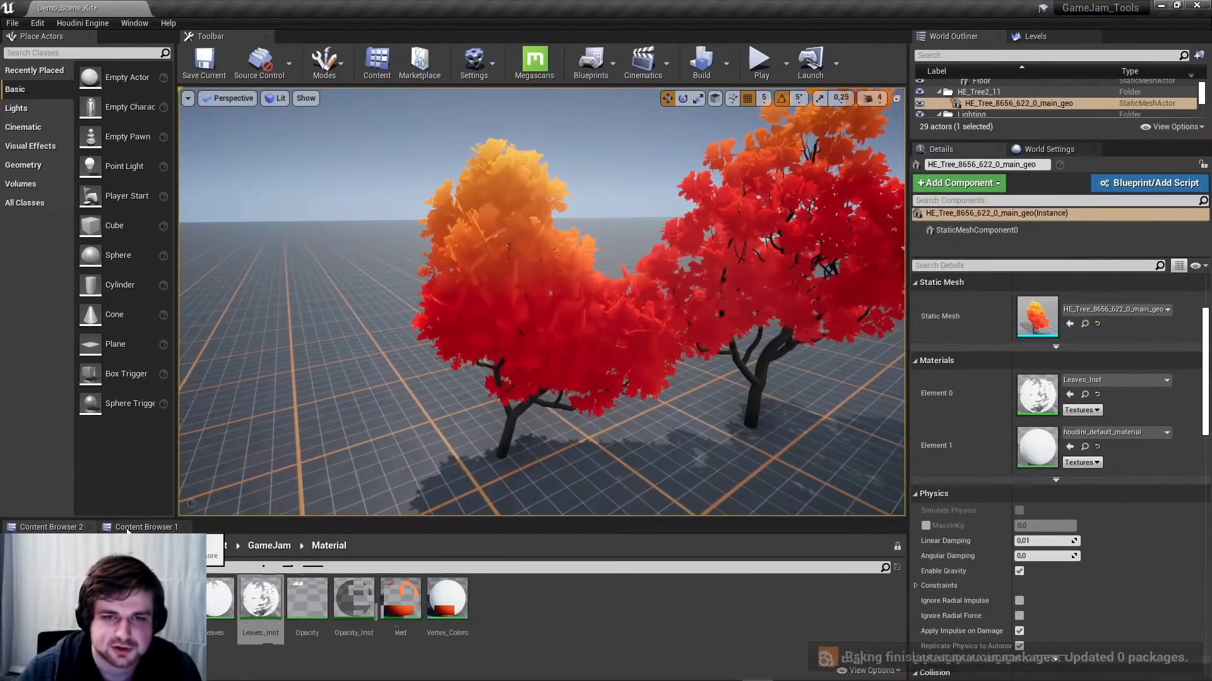
left_click(127, 531)
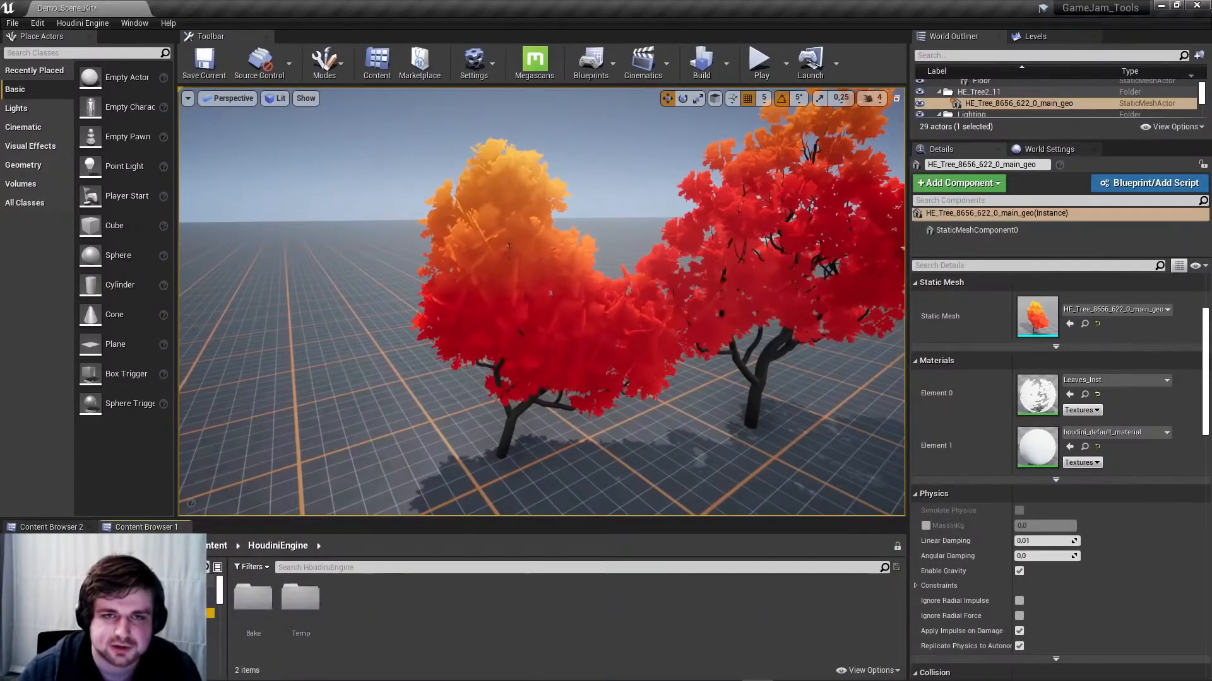
left_click(269, 642)
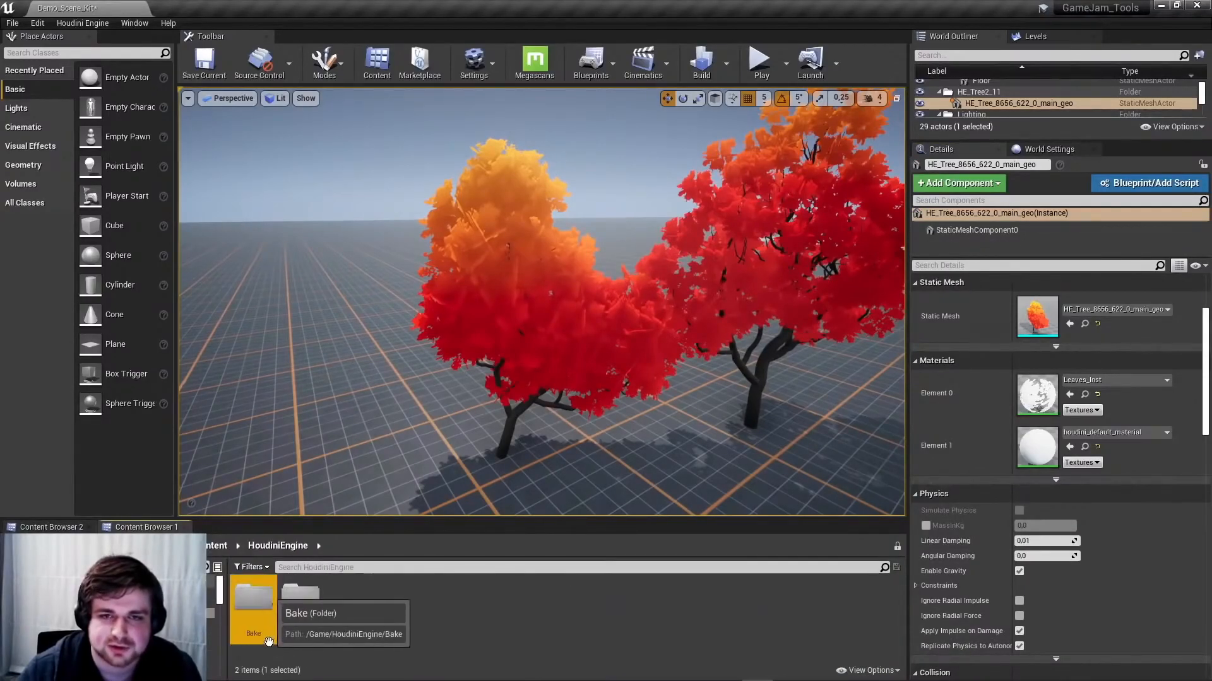
double_click(246, 595)
Place the baked meshes HE_Tree_8656_622_0_main_geo and HE_Tree_3_0_0_main_geo in the level beside the new tree
scroll(364, 460, "down", 5)
left_click_drag(301, 596, 417, 376)
key("f")
right_click_drag(542, 301, 574, 273)
left_click_drag(253, 597, 580, 422)
right_click_drag(580, 422, 623, 434)
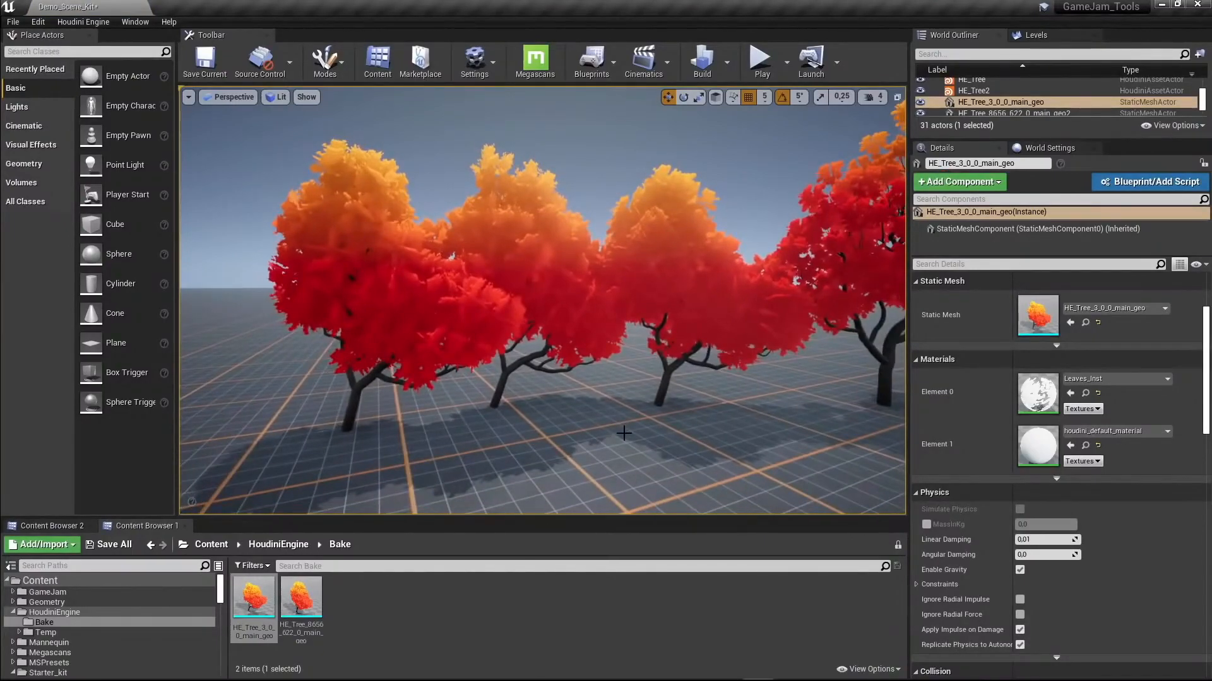
Delete the two baked tree meshes placed from the Bake folder from the level
right_click_drag(608, 341, 603, 326)
left_click(564, 283)
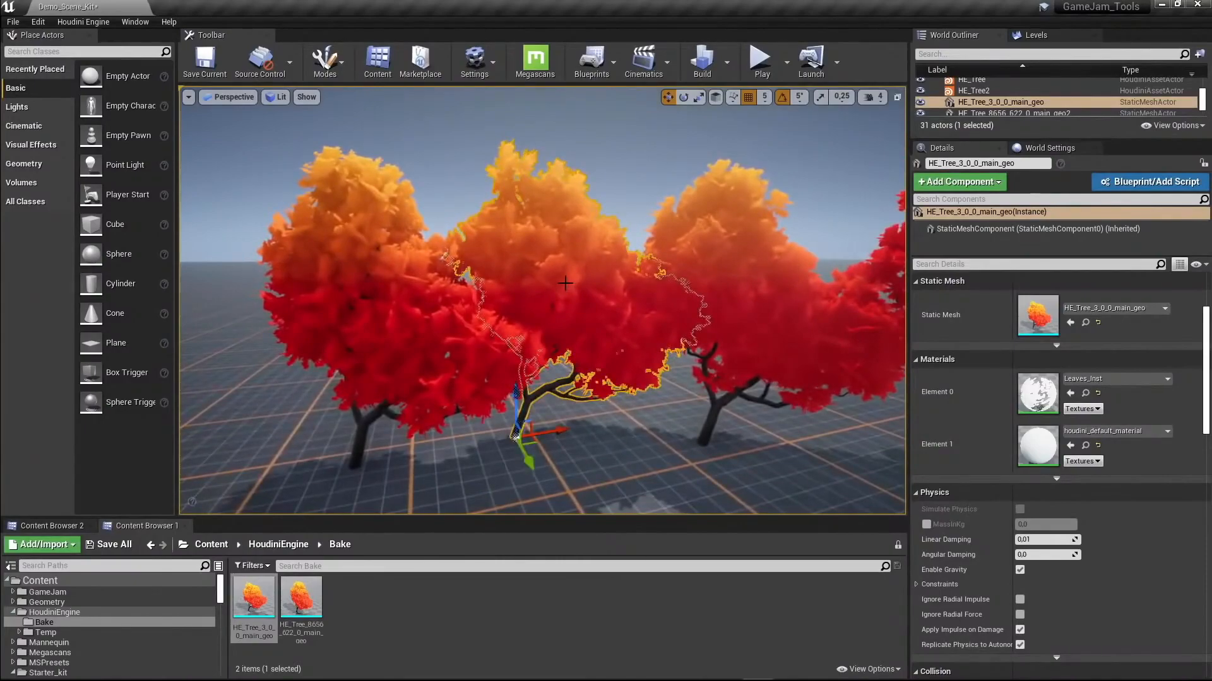
key("Delete")
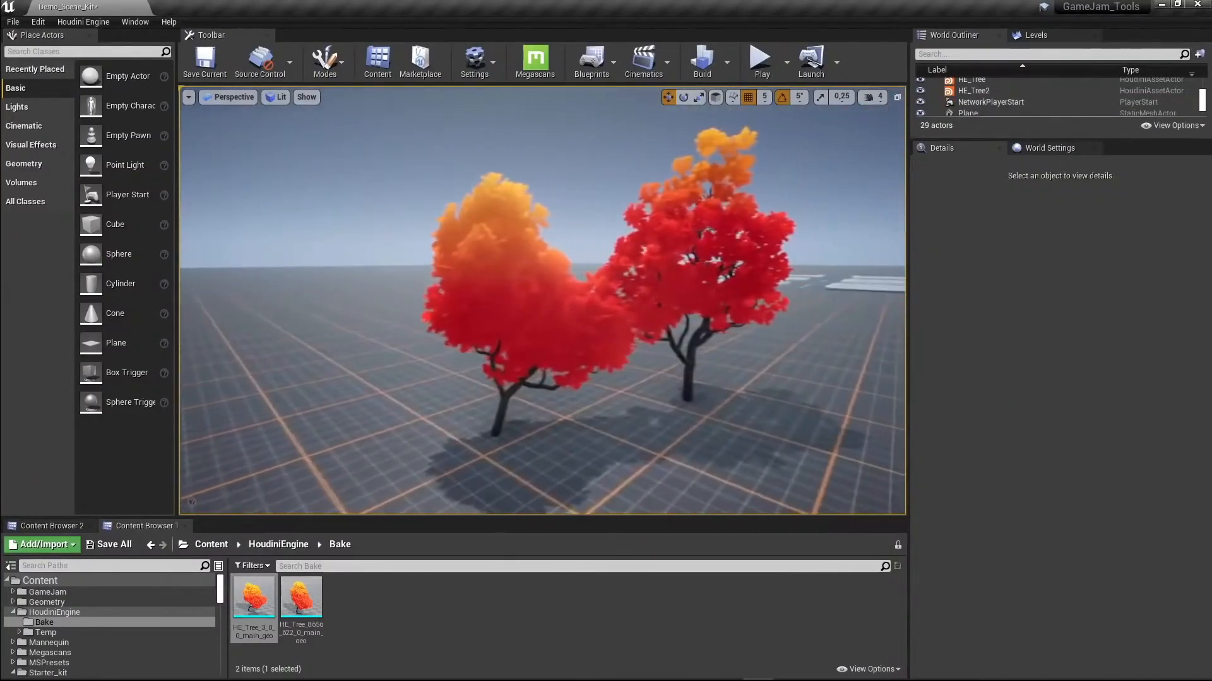
Move the baked tree actor away from the original, and select HE_Tree2 to bring up its bake options
right_click_drag(525, 293, 525, 278)
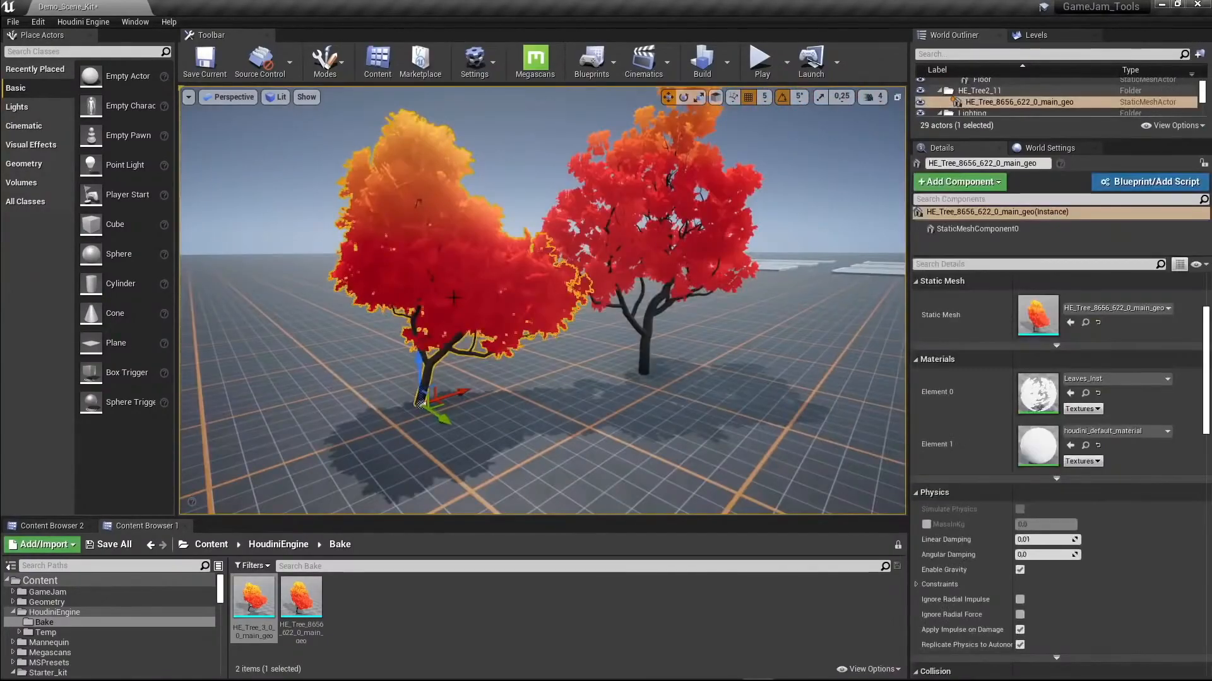
left_click_drag(449, 396, 225, 395, "alt")
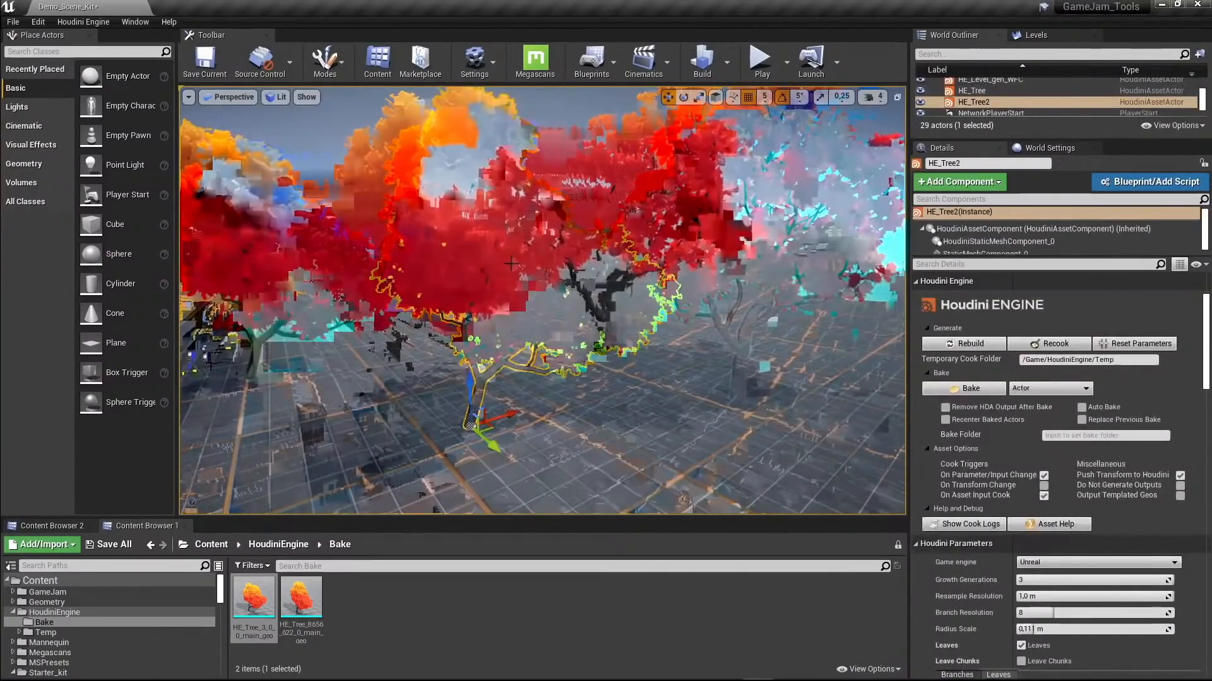
scroll(1047, 434, "up", 2)
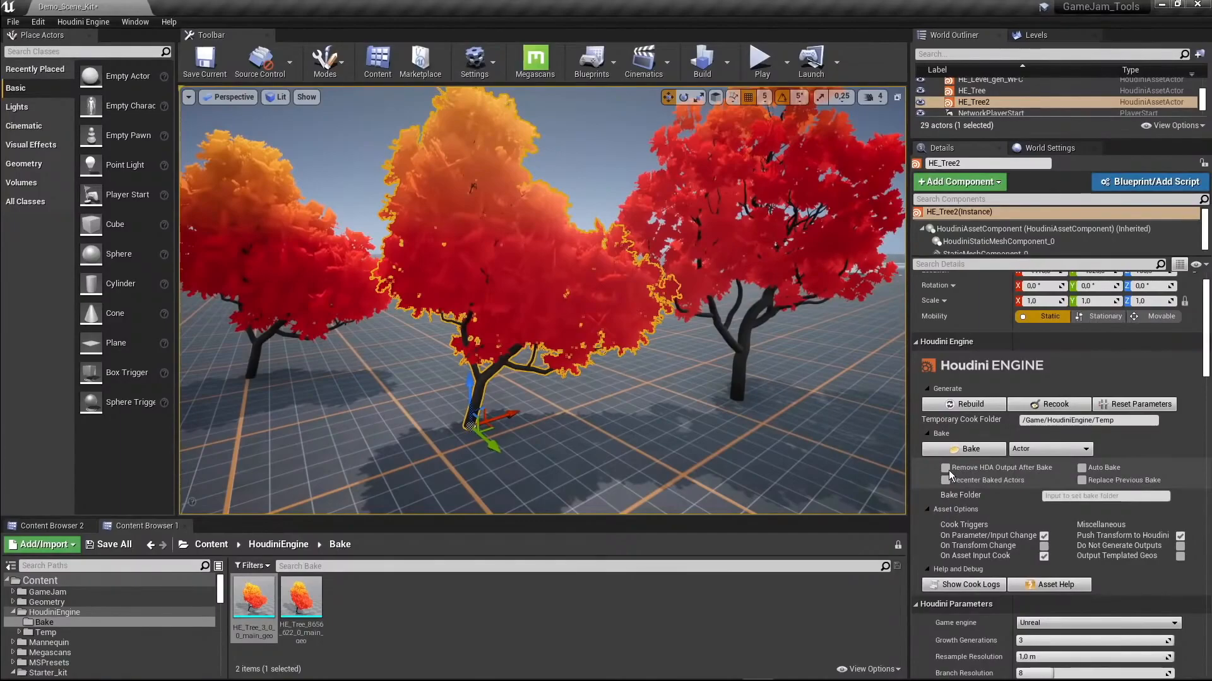
Examine the original and baked trees side by side from a distance with the editor overlays hidden
mouse_move(542, 300)
right_mouse_down()
mouse_move(454, 294)
mouse_move(505, 294)
mouse_move(514, 253)
mouse_move(545, 218)
right_mouse_up()
key("g")
key("s")
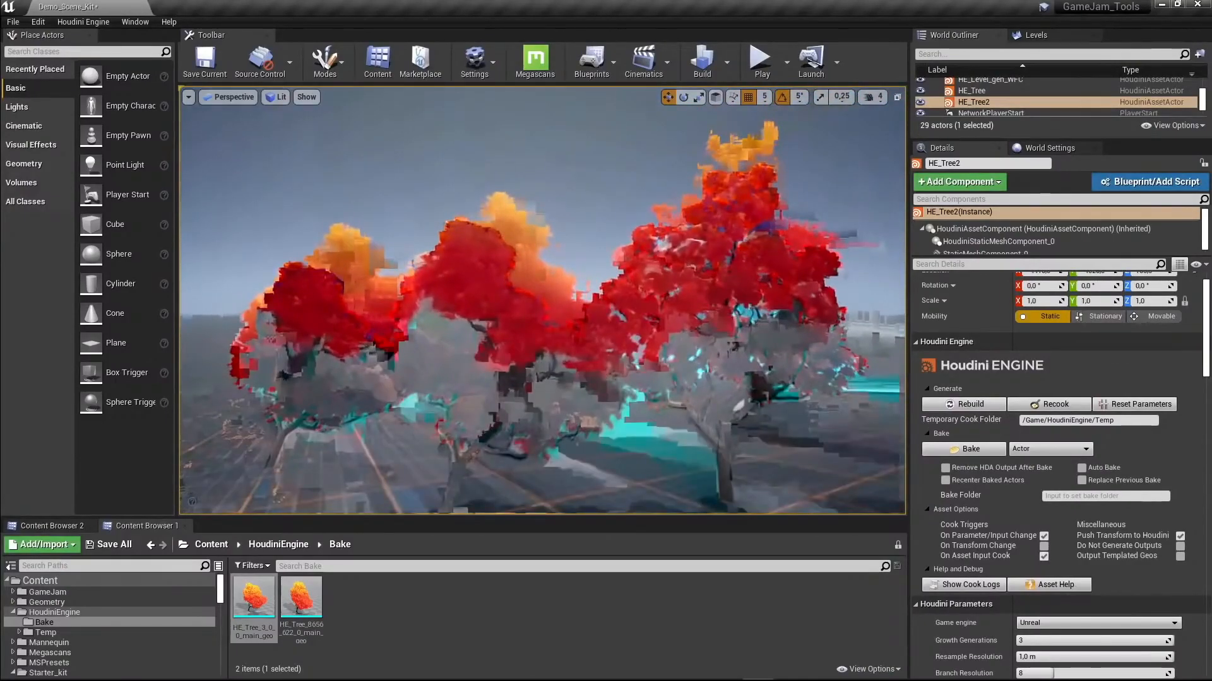
right_click_drag(516, 328, 516, 336)
key("s")
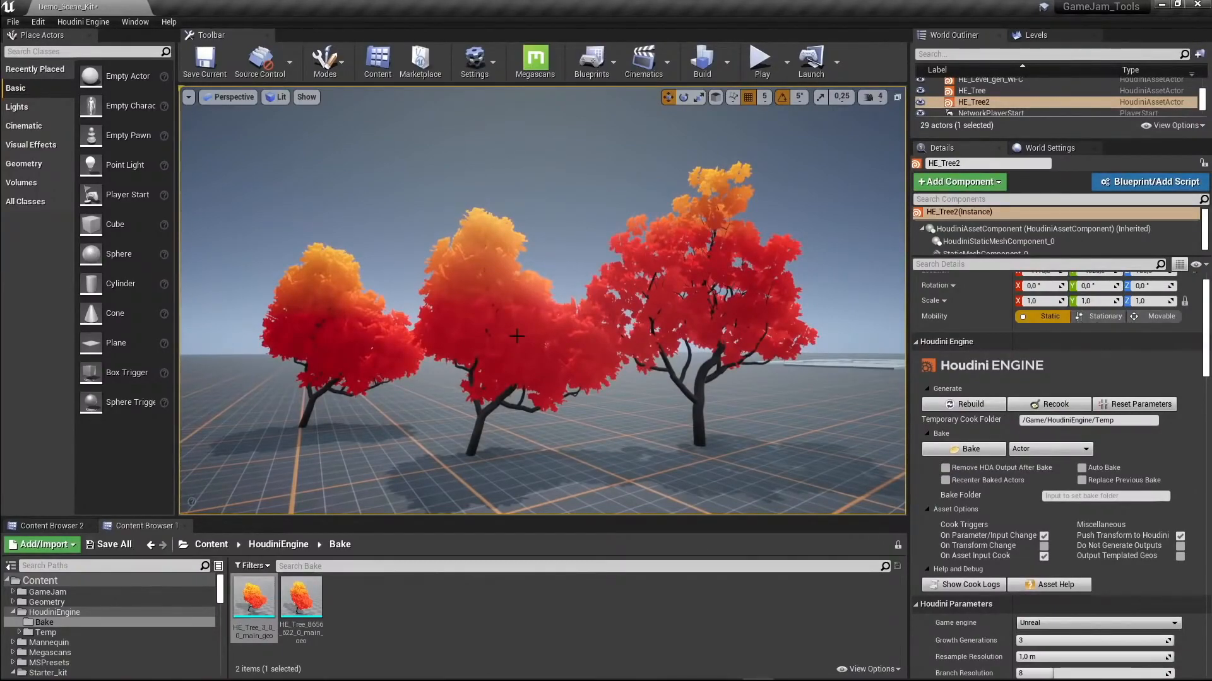
right_click_drag(517, 336, 544, 285)
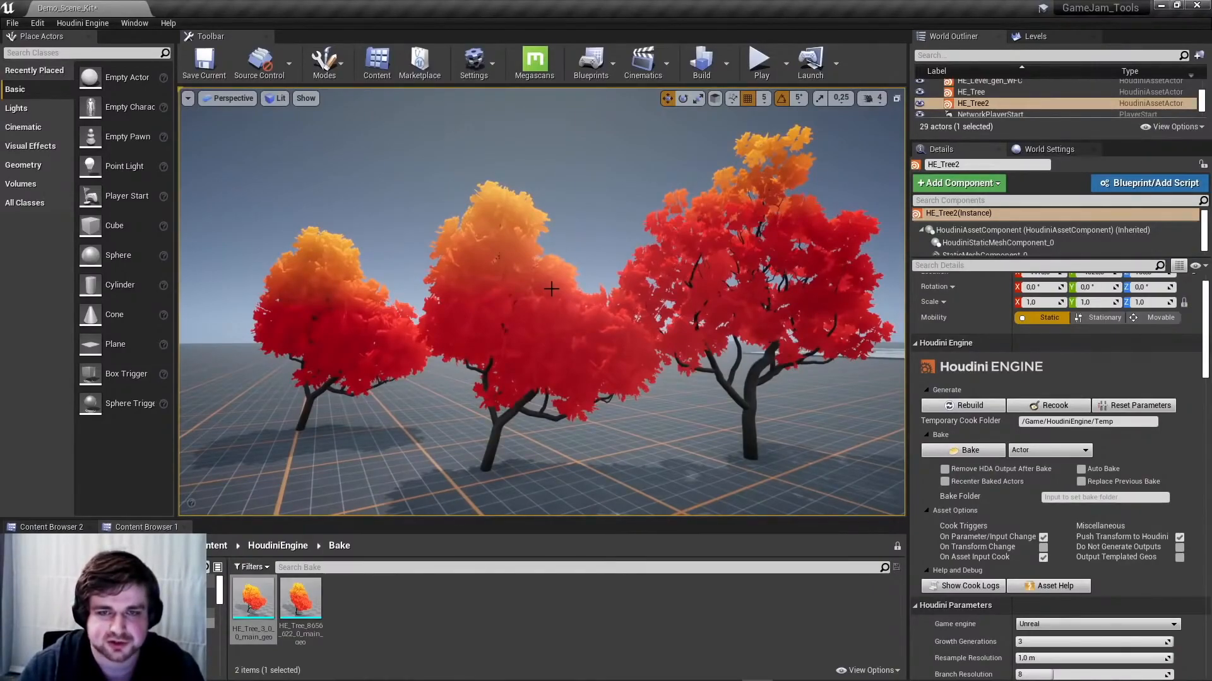
Select the Road_tool_2D asset and show the hidden blockout cubes that define its roads
right_click_drag(535, 288, 508, 327)
left_click(527, 319)
mouse_move(576, 298)
right_mouse_down()
mouse_move(576, 309)
mouse_move(576, 299)
right_mouse_up()
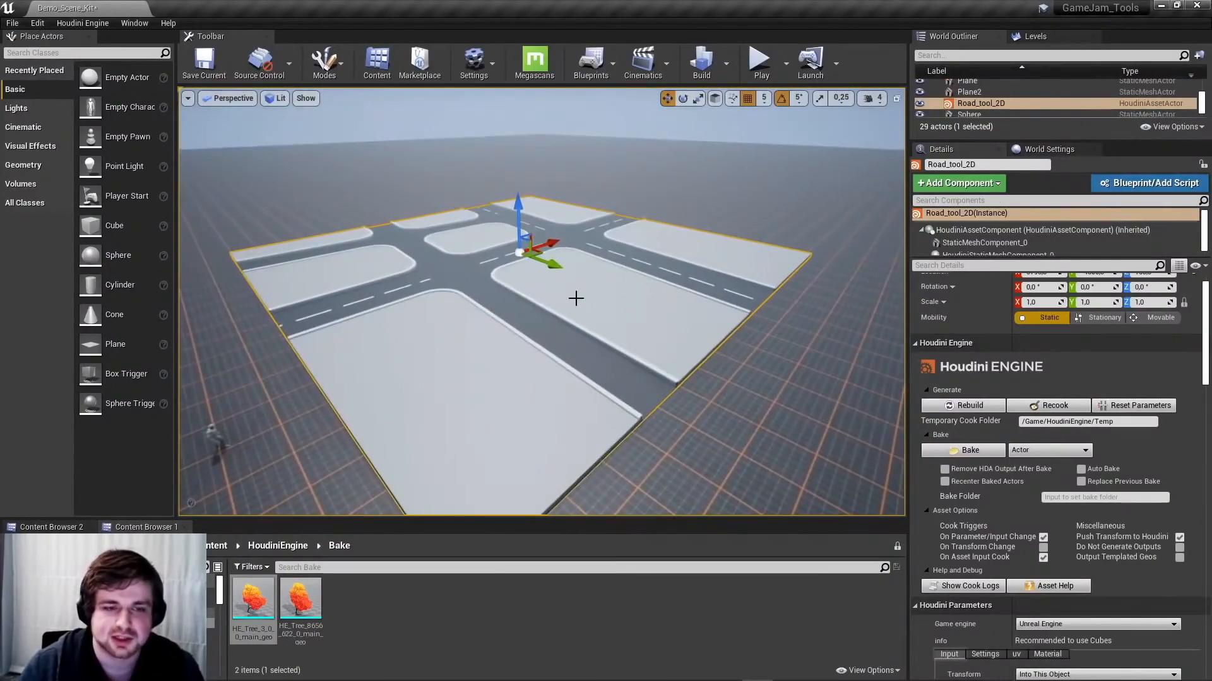
right_click_drag(575, 299, 617, 303)
key("g")
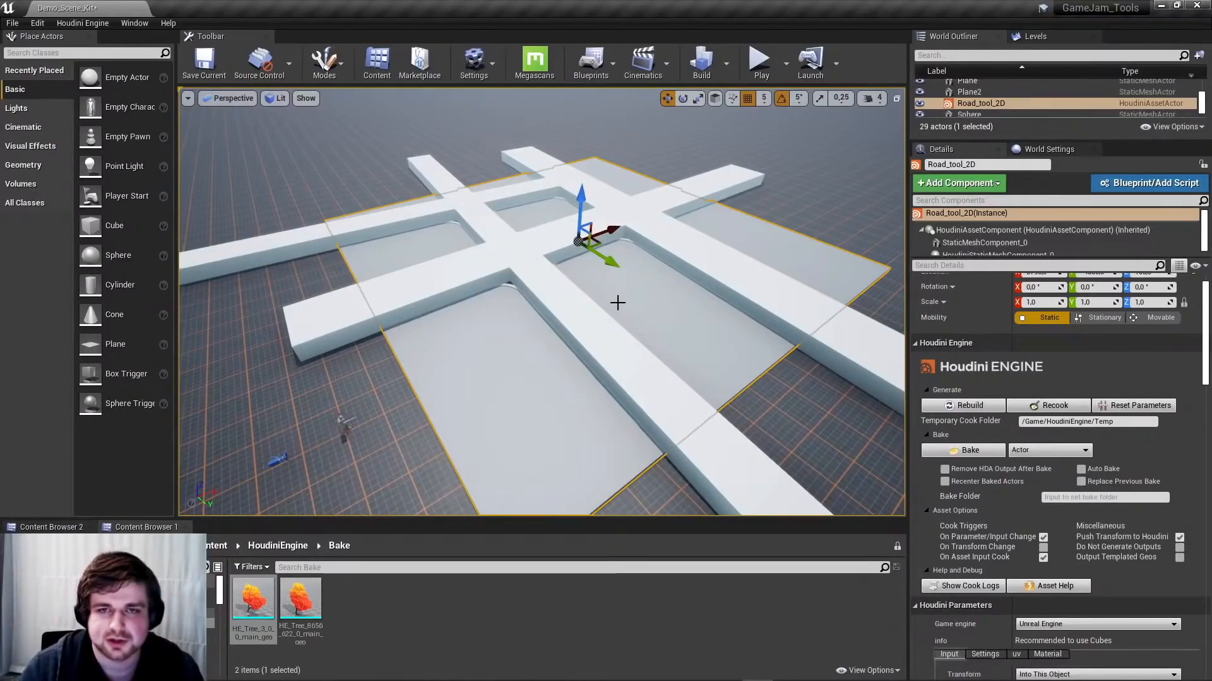
Rotate the long blockout cube Cube9 to about -105° around Z to redirect its road
right_click_drag(617, 303, 570, 286)
left_click(618, 220)
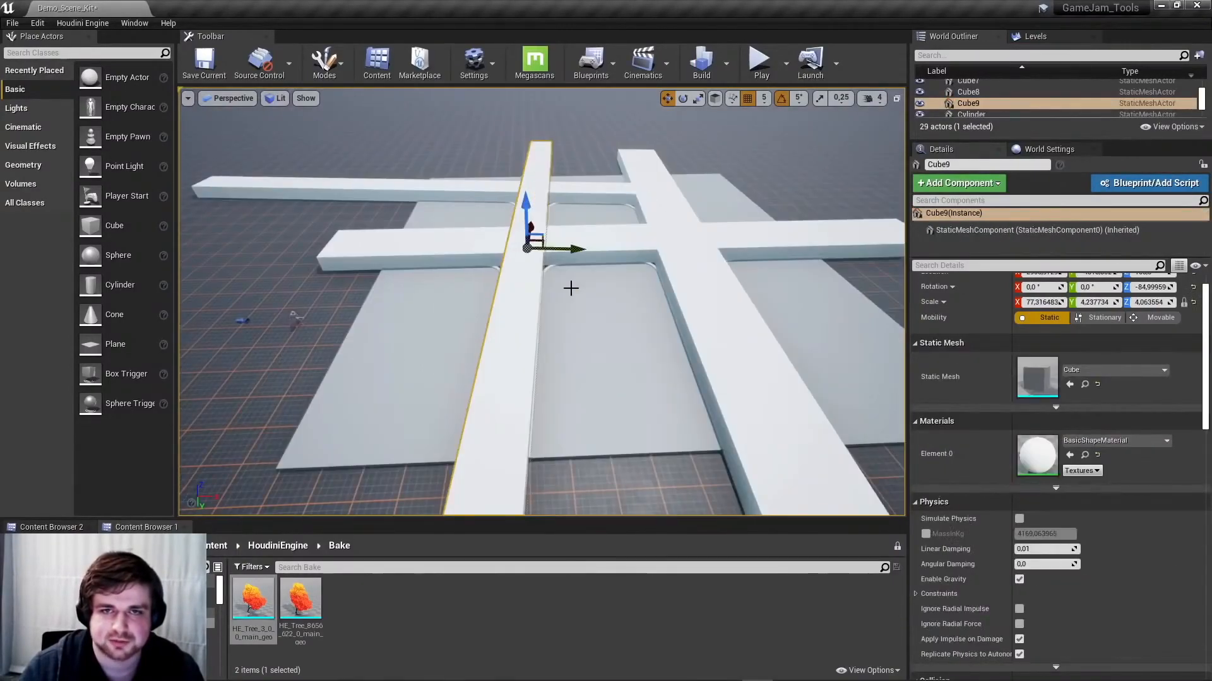
key("e")
left_click_drag(566, 278, 657, 270)
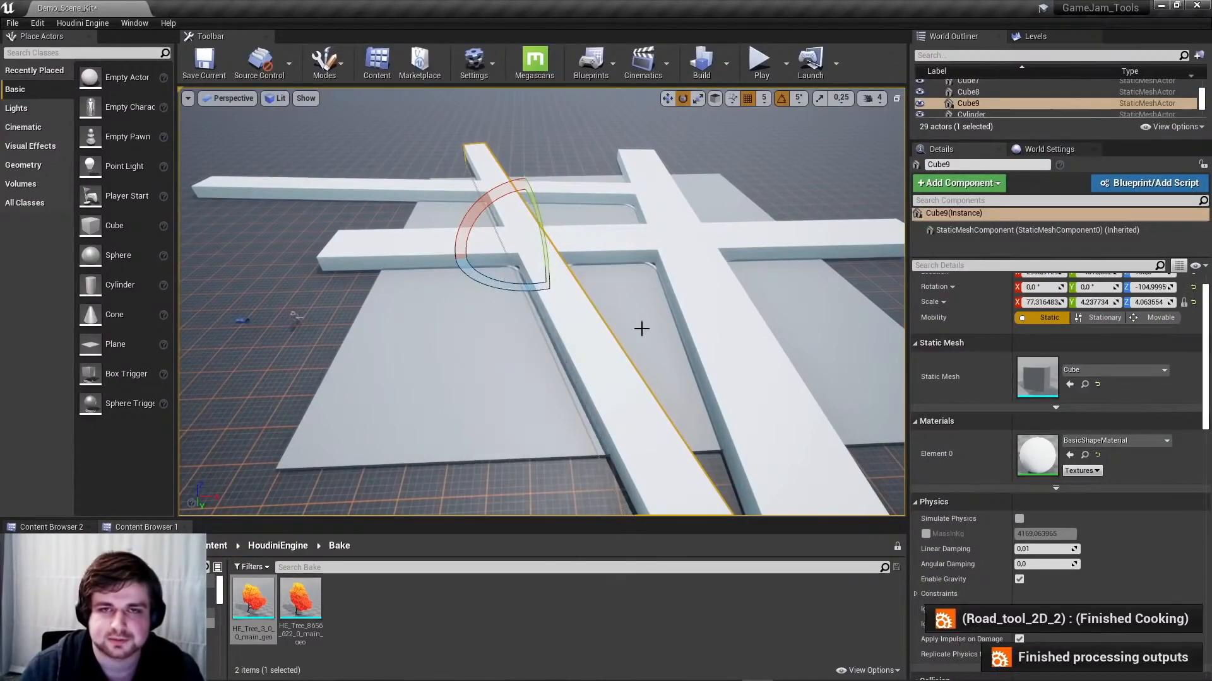
right_click_drag(616, 274, 622, 297)
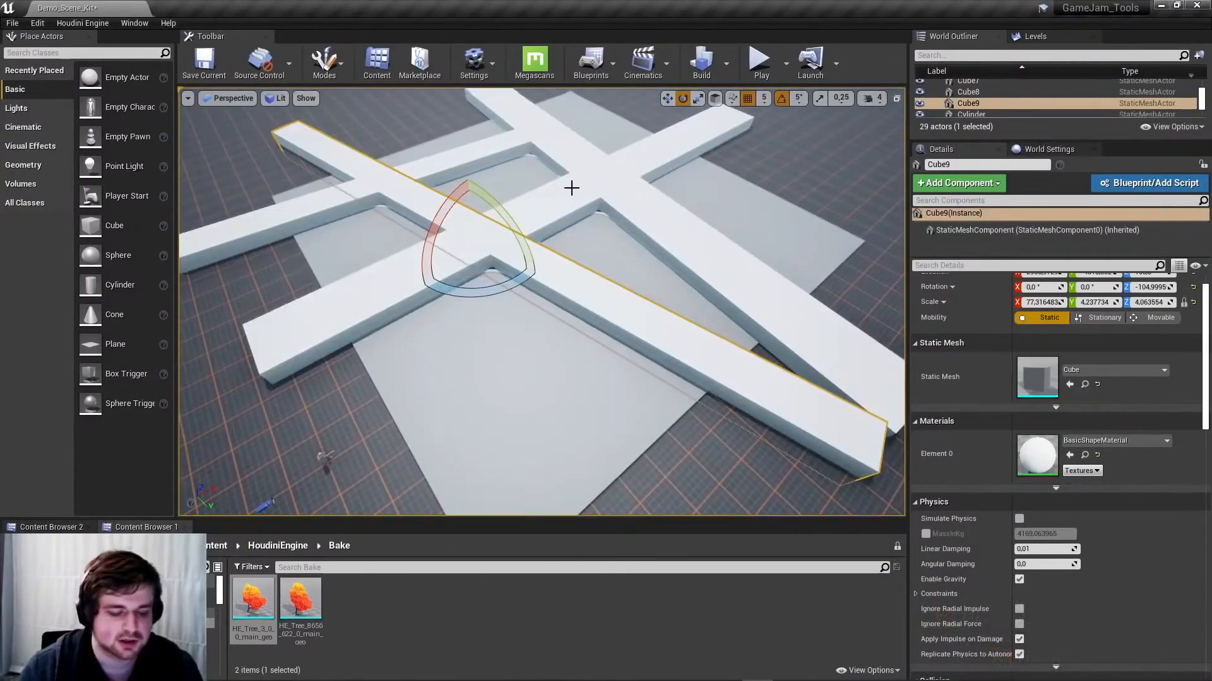
Move Cube9 across the road layout to shift the road it generates
key("w")
right_click_drag(571, 188, 522, 205)
left_click_drag(482, 201, 548, 206)
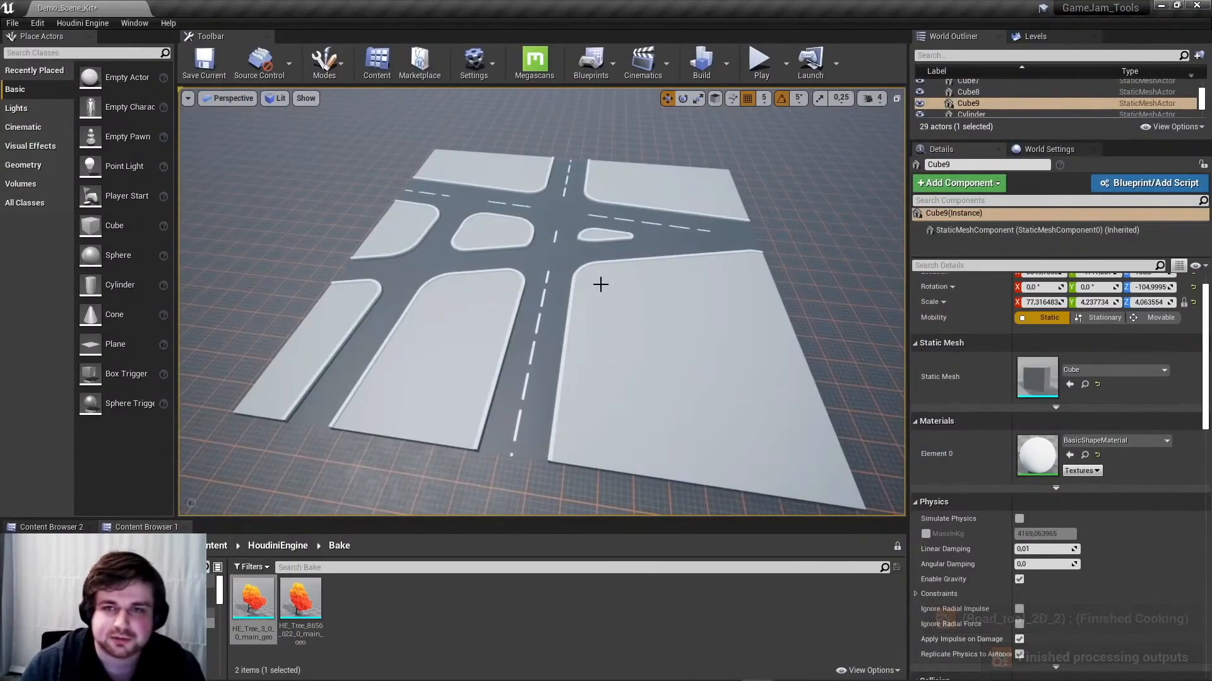
Play-test the level by walking the character along the generated road, and end the session
key("alt+p")
key("w")
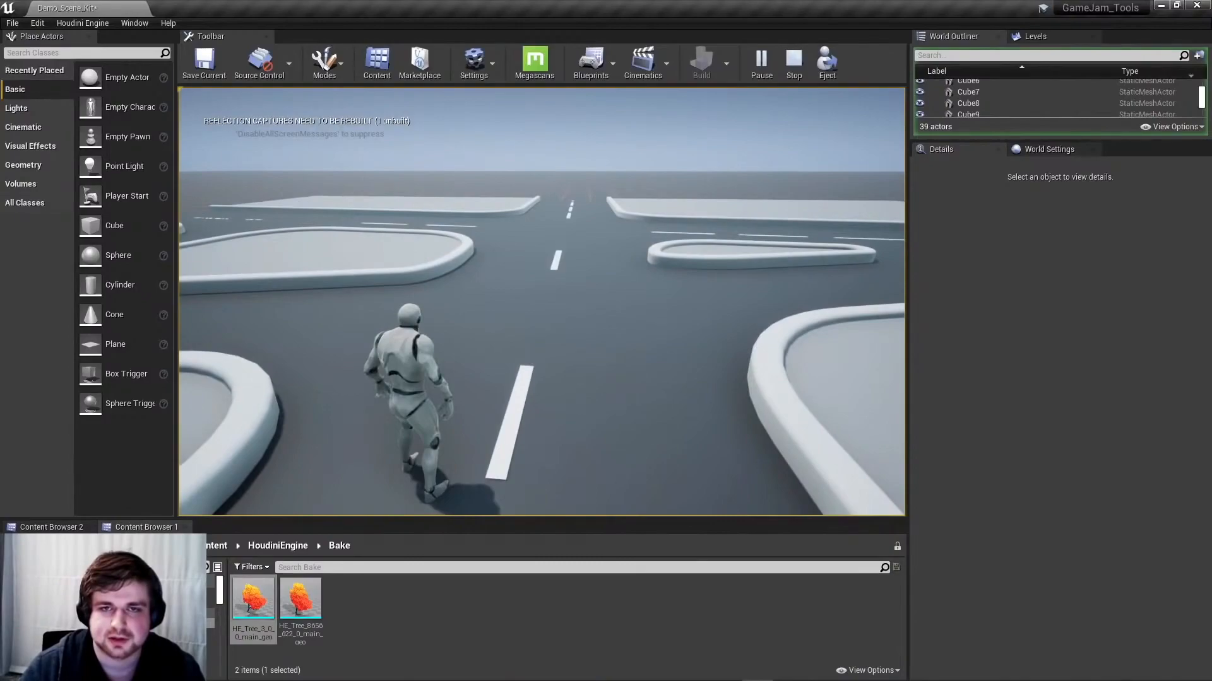
key("Escape")
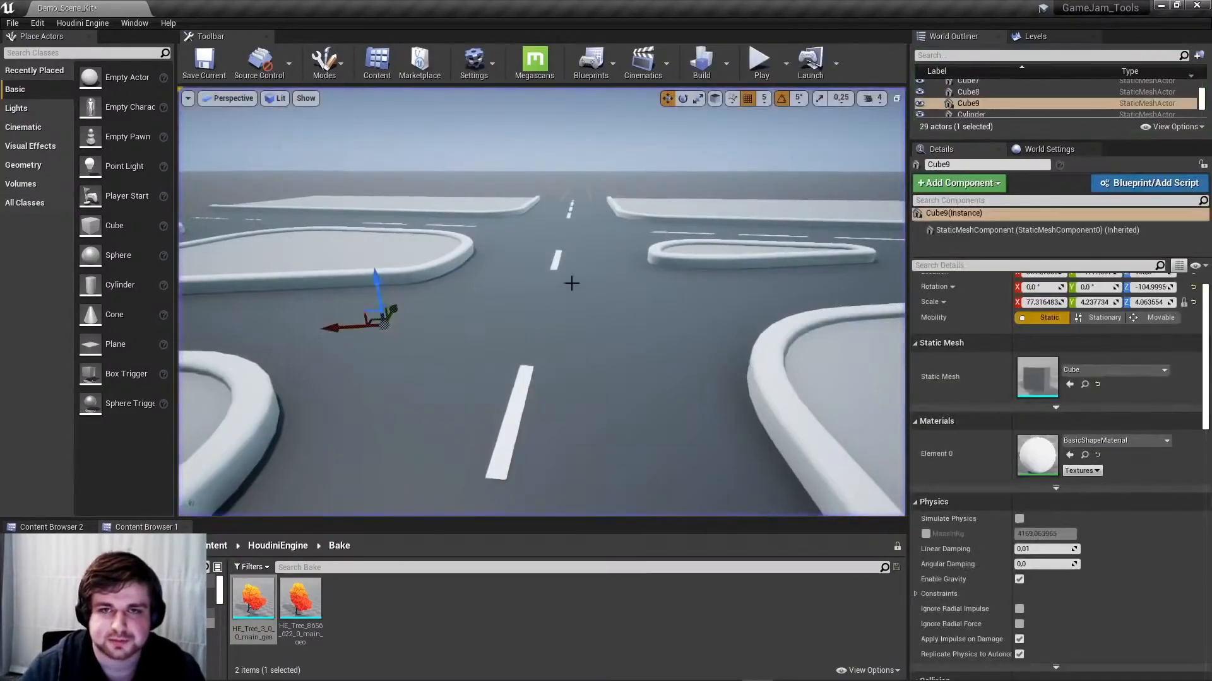
Select Road_tool_2D and fill its Blockout road input with the blockout cubes selected in the level
right_click_drag(571, 278, 570, 278)
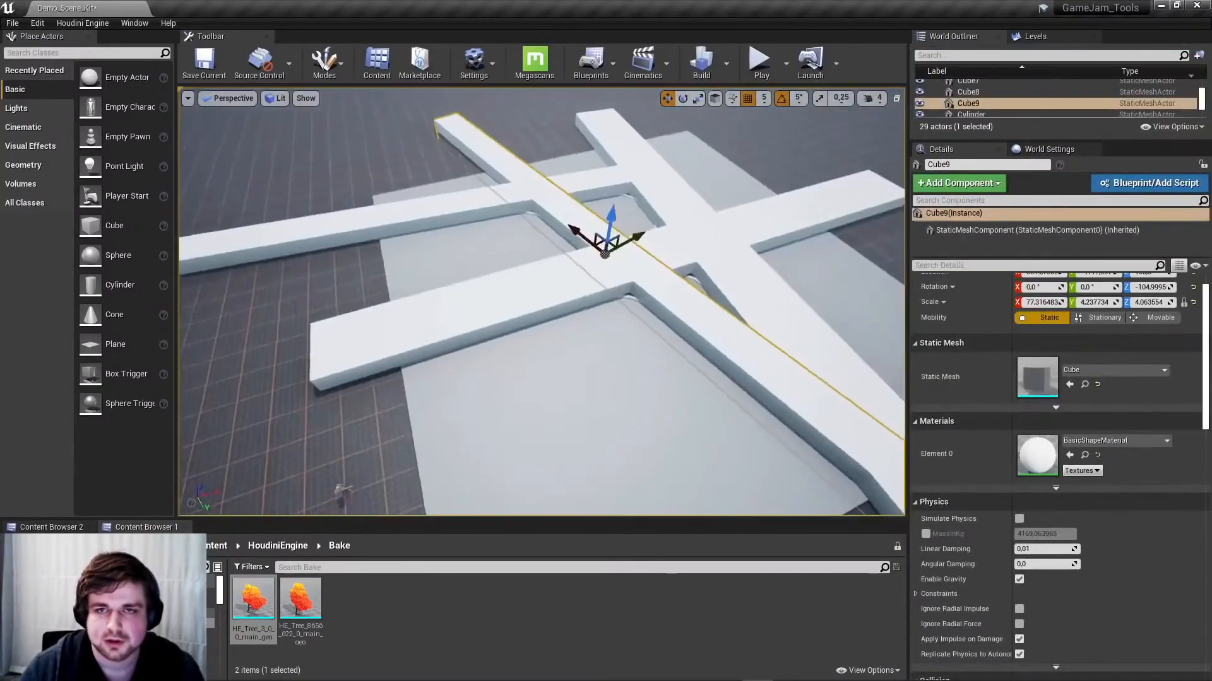
right_click_drag(638, 241, 638, 240)
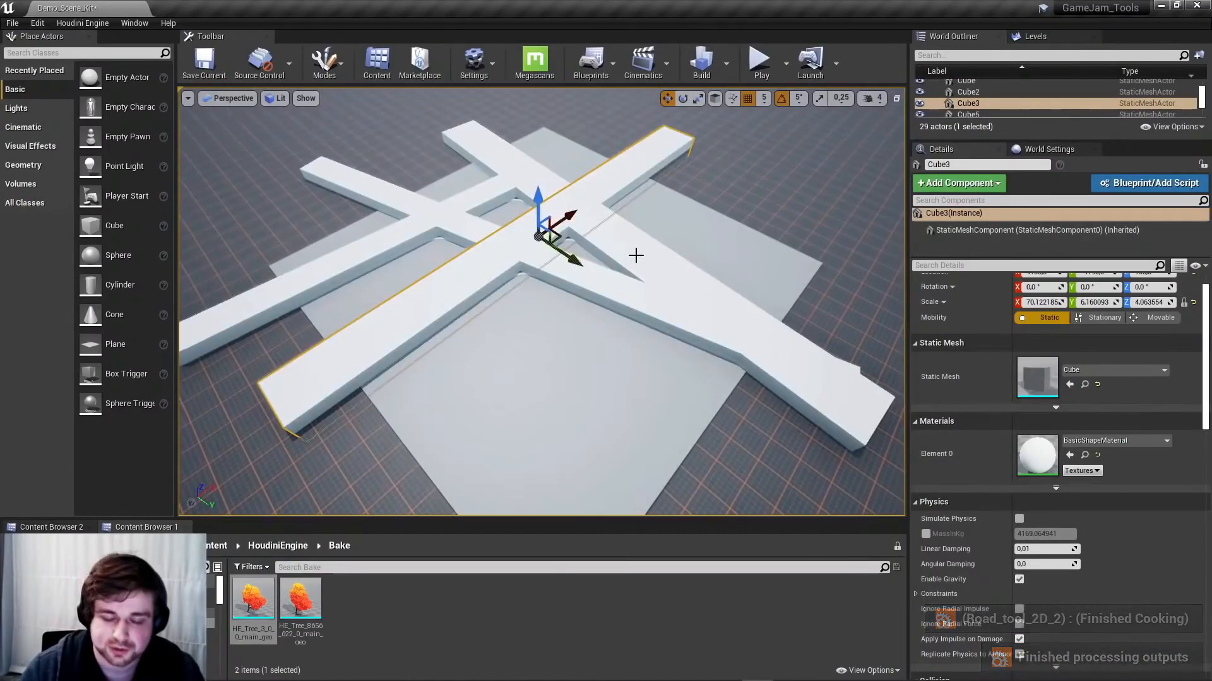
right_click_drag(641, 256, 700, 249)
left_click(701, 247)
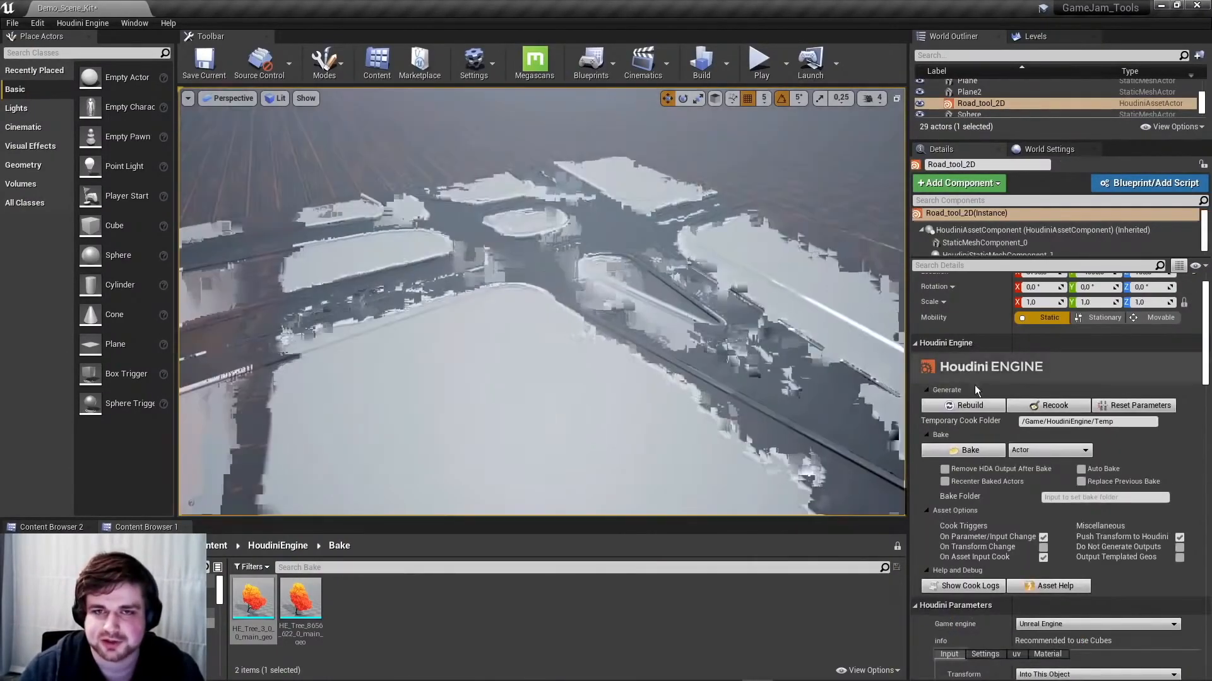
scroll(999, 388, "down", 5)
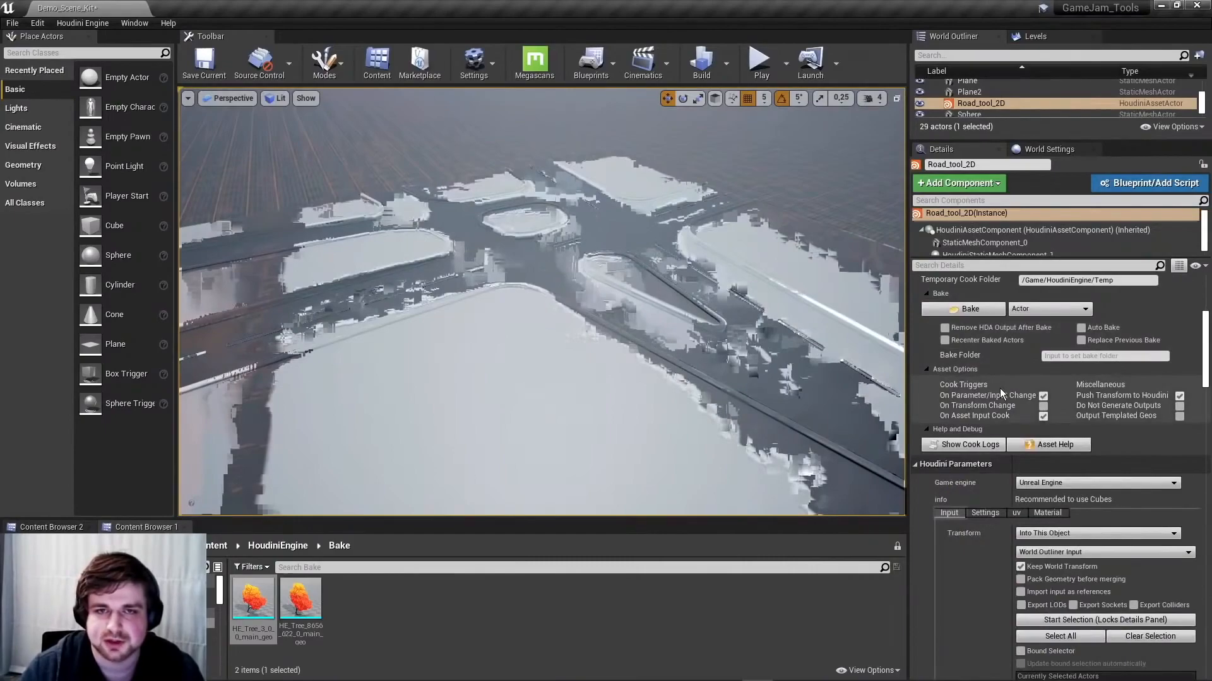
scroll(999, 388, "down", 5)
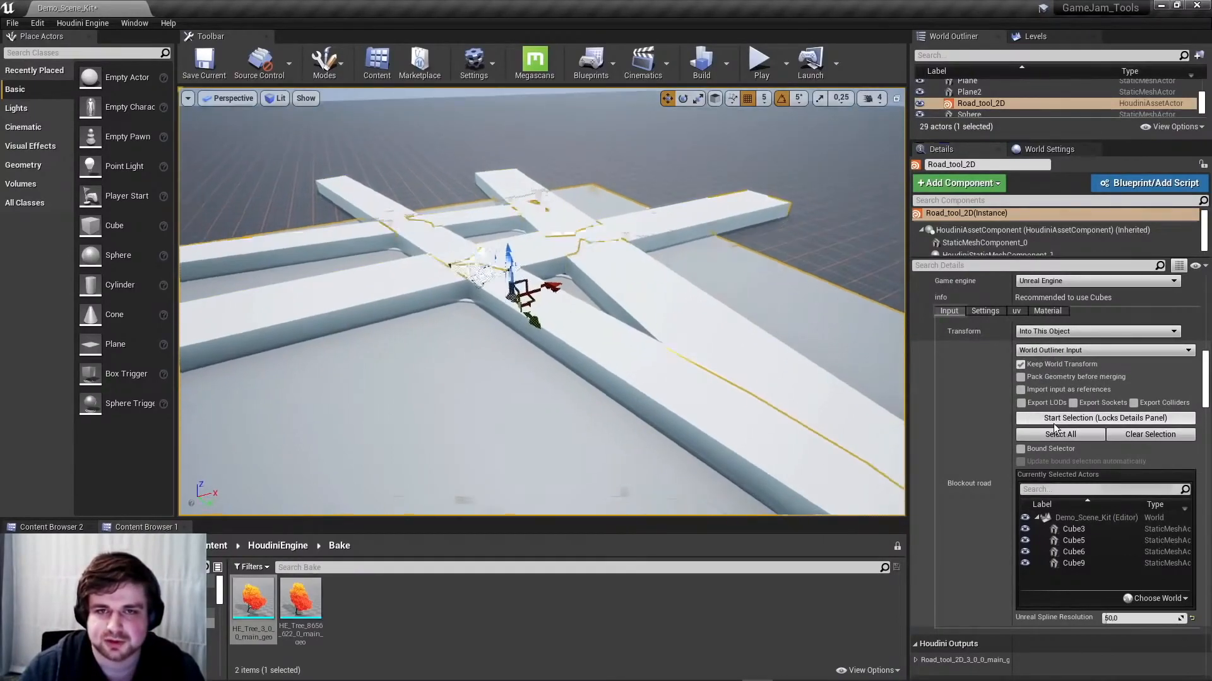
left_click(1054, 418)
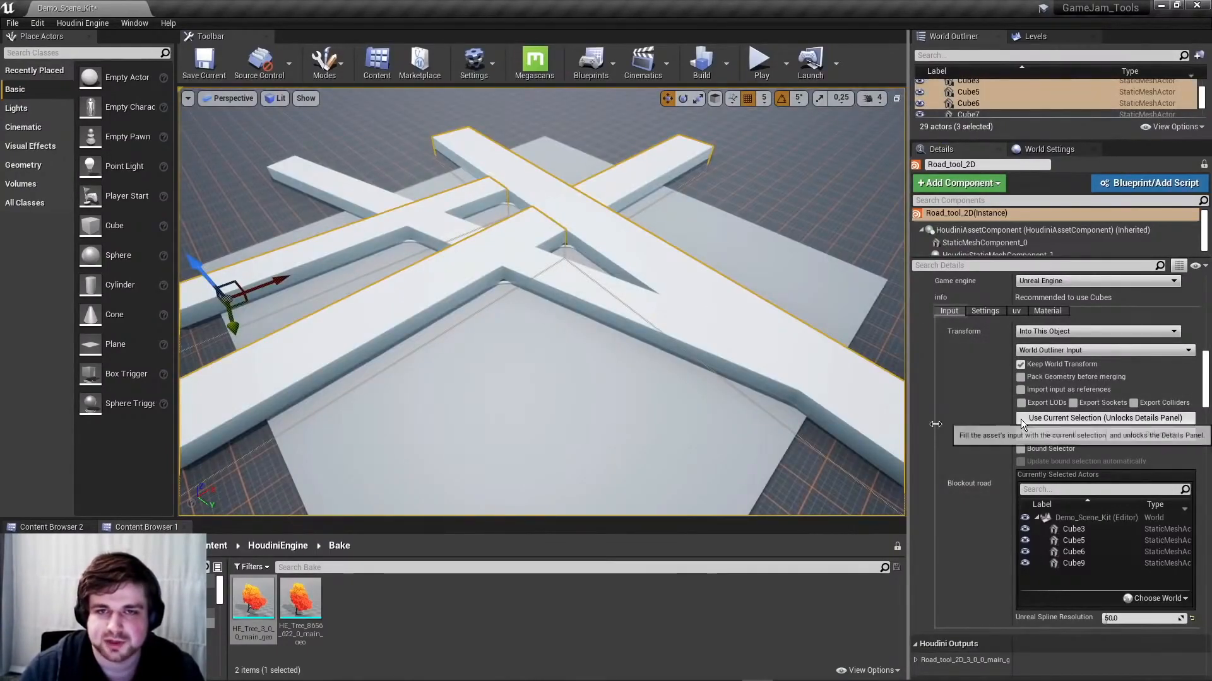
left_click(1104, 418)
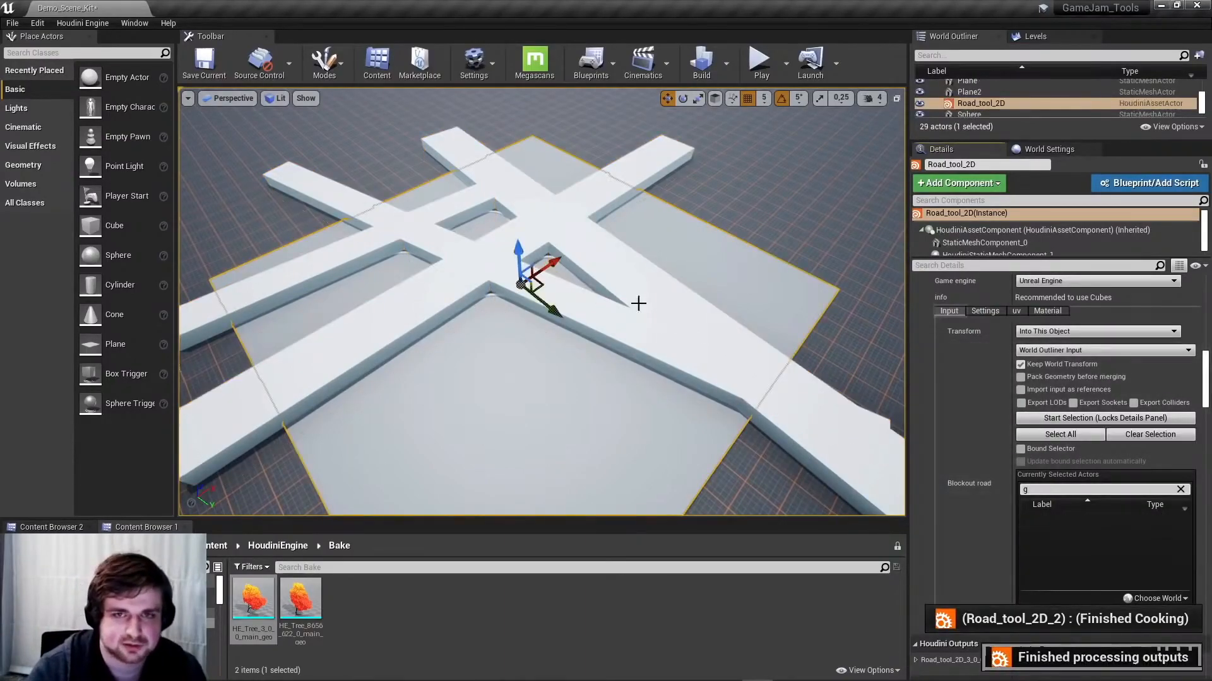
Place a new basic cube on the large platform beside the road and delete it again
right_click_drag(638, 303, 606, 297)
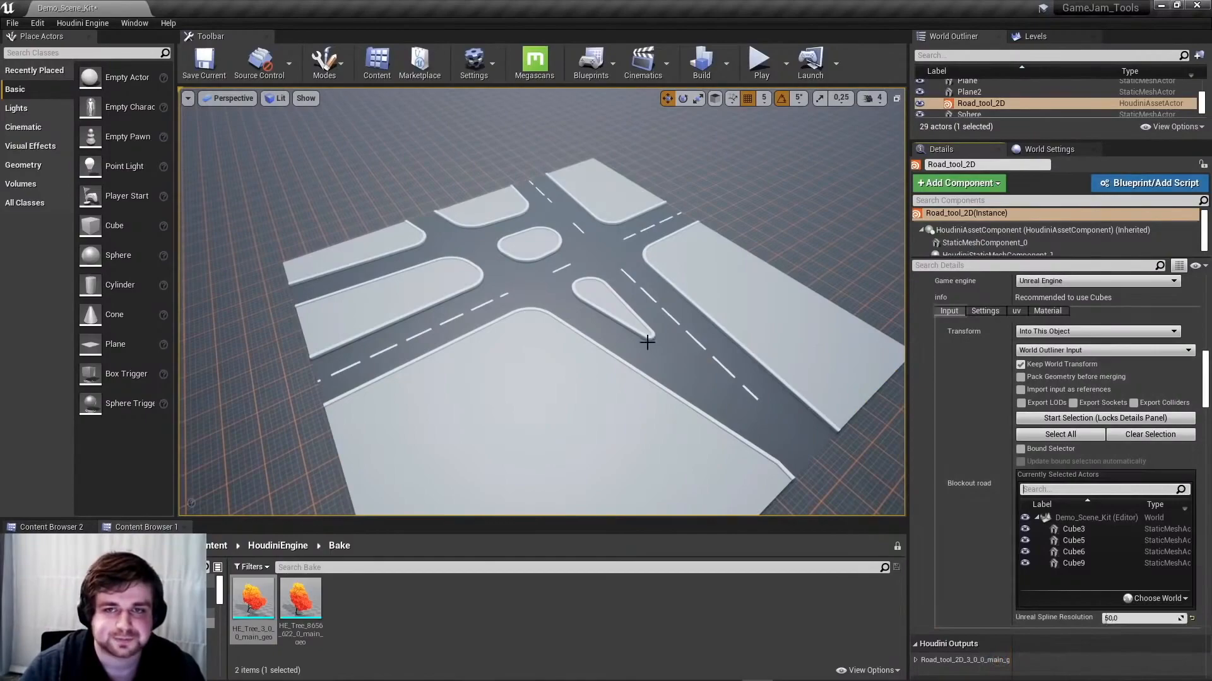
right_click_drag(648, 340, 622, 327)
left_click_drag(90, 225, 426, 395)
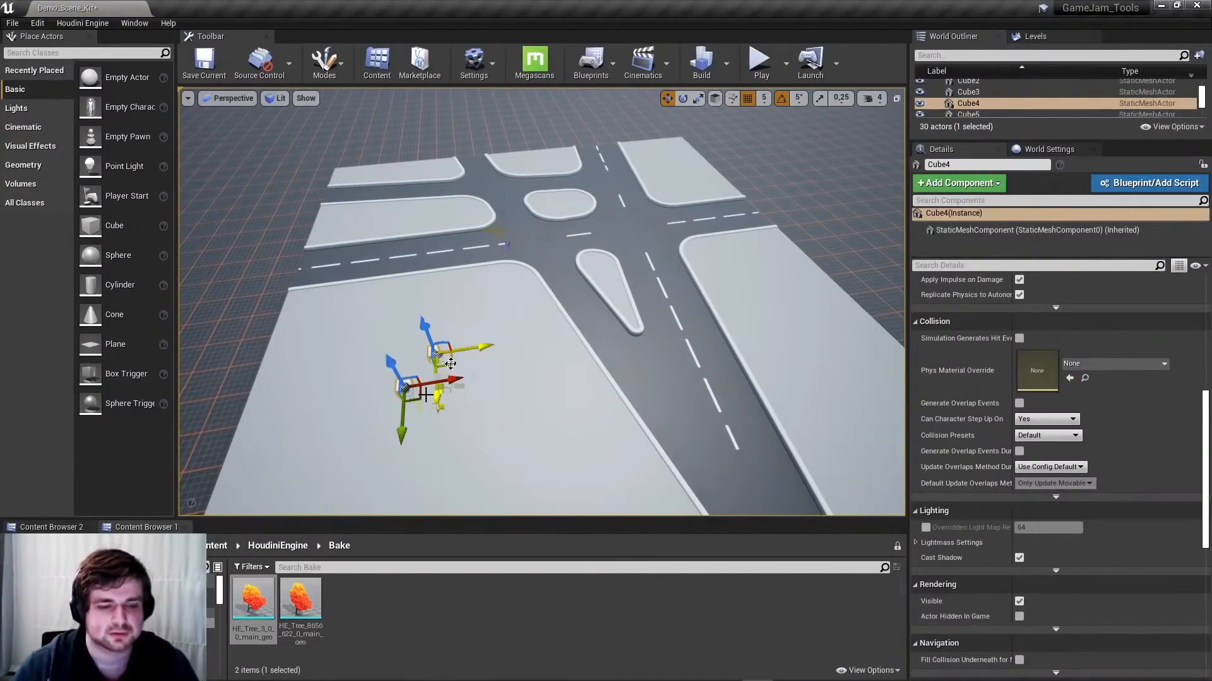
key("Delete")
scroll(478, 313, "up", 5)
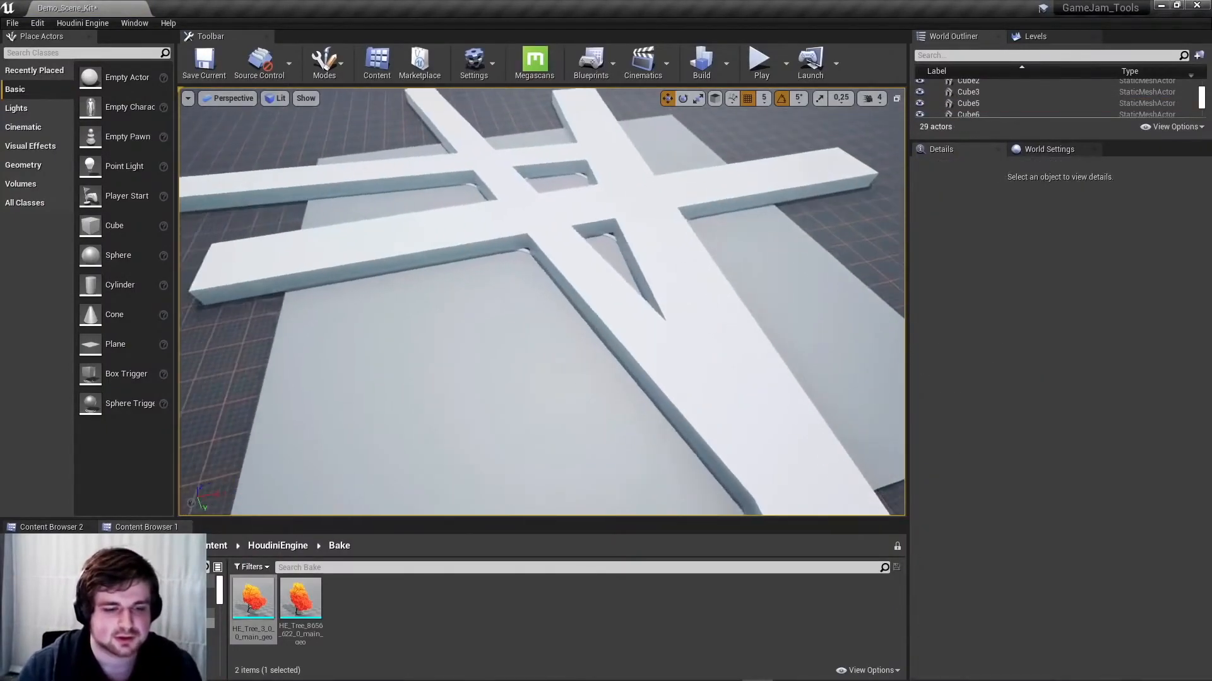
Select Road_tool_2D, open its Settings parameters, and examine the platform borders and rounded corners up close
left_click(555, 331)
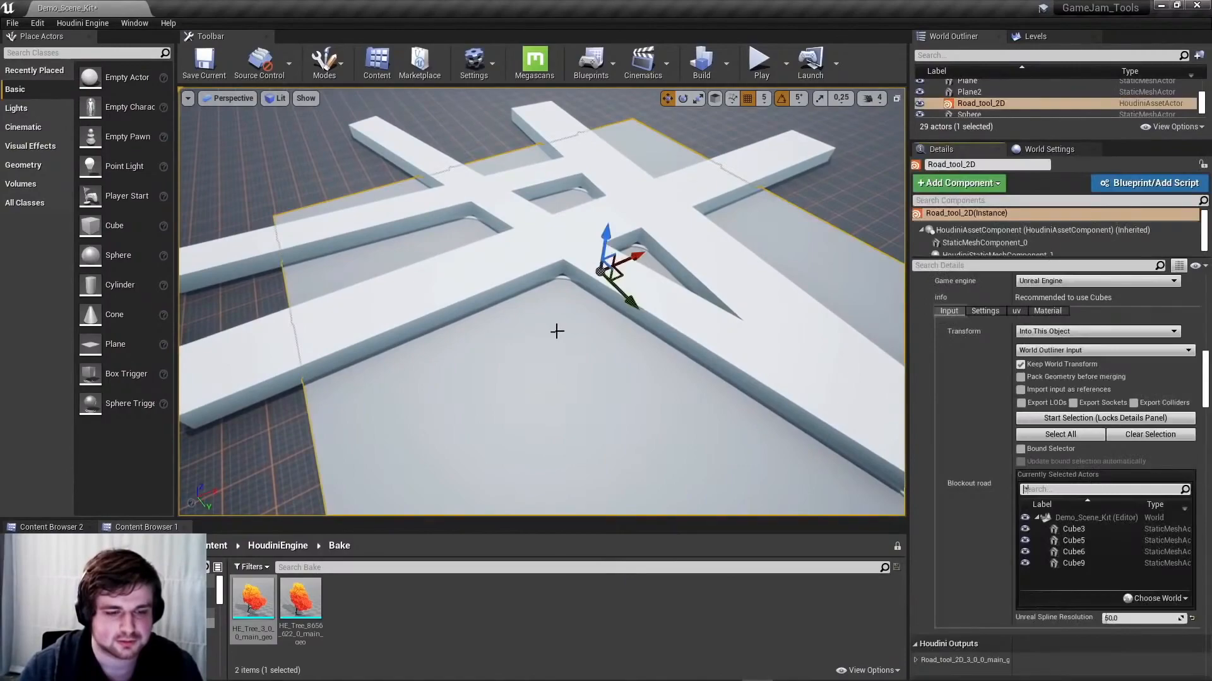
type("g")
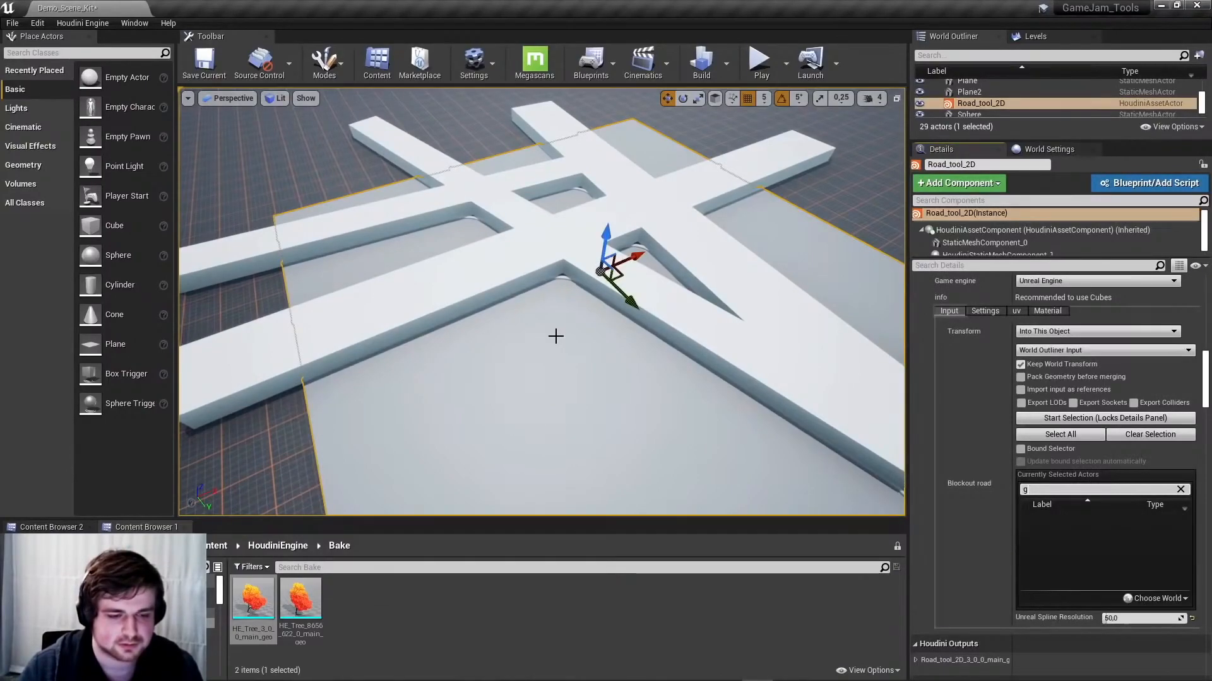
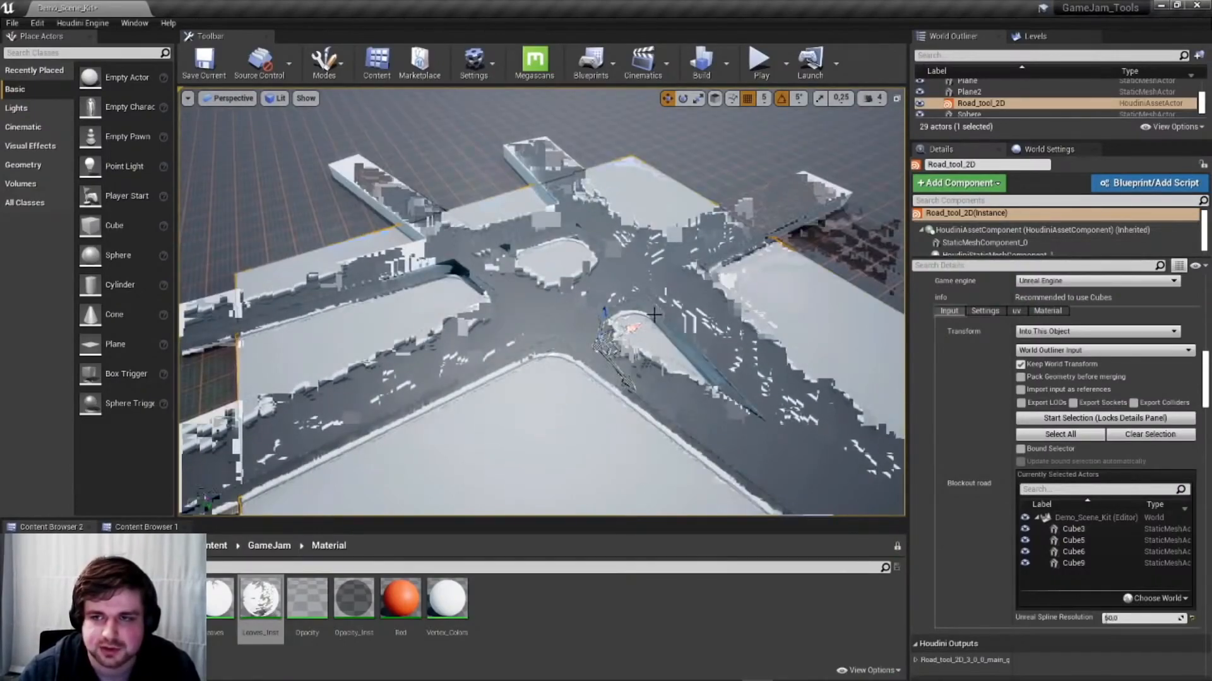
left_click(985, 311)
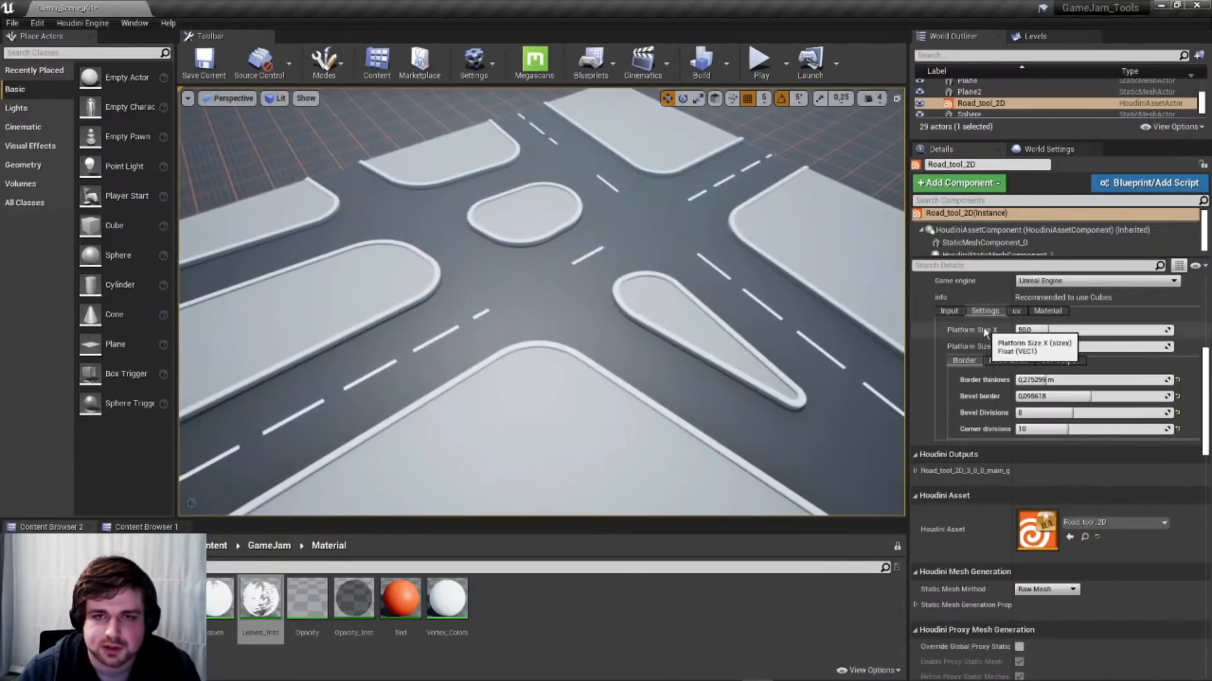
scroll(484, 172, "down", 8)
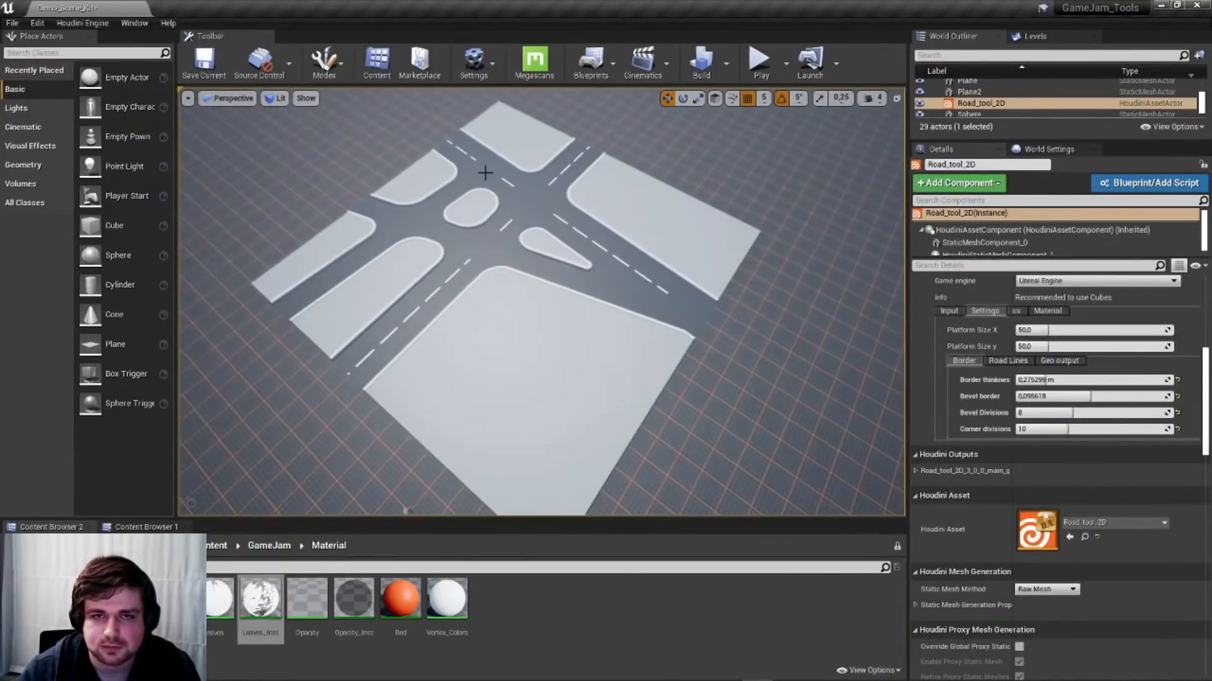
key("w")
right_click_drag(585, 243, 505, 234)
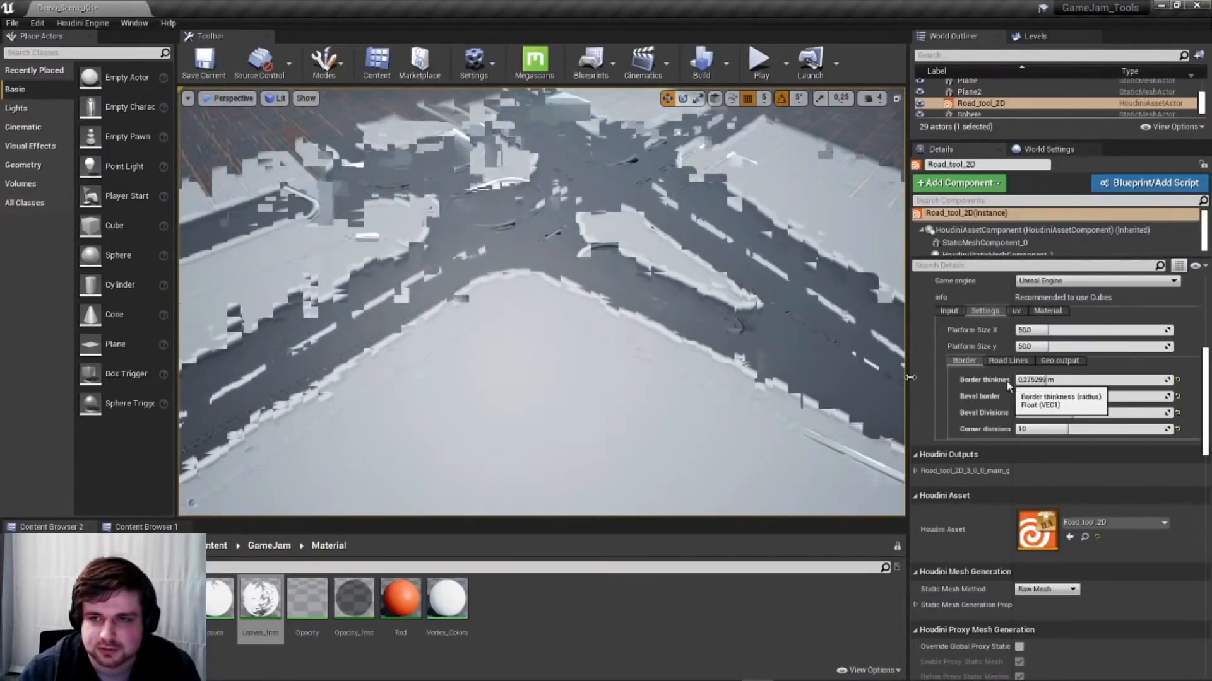
key("w")
right_click_drag(480, 297, 421, 300)
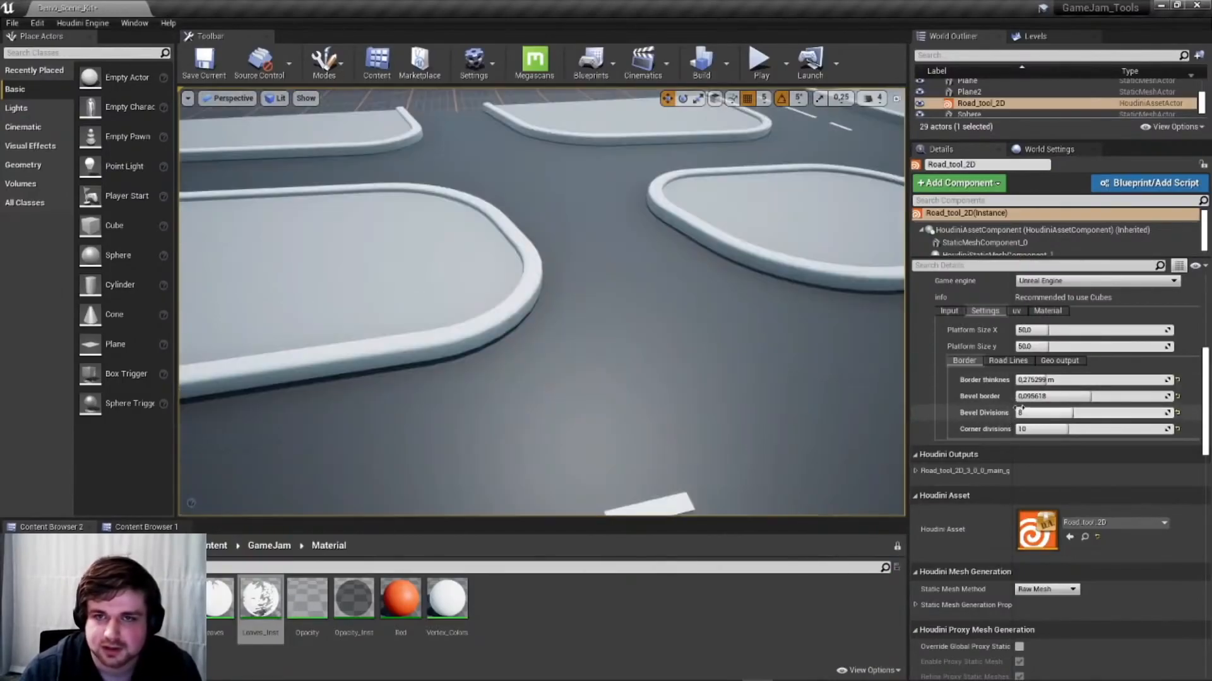
mouse_move(706, 368)
right_mouse_down()
mouse_move(635, 368)
mouse_move(706, 368)
right_mouse_up()
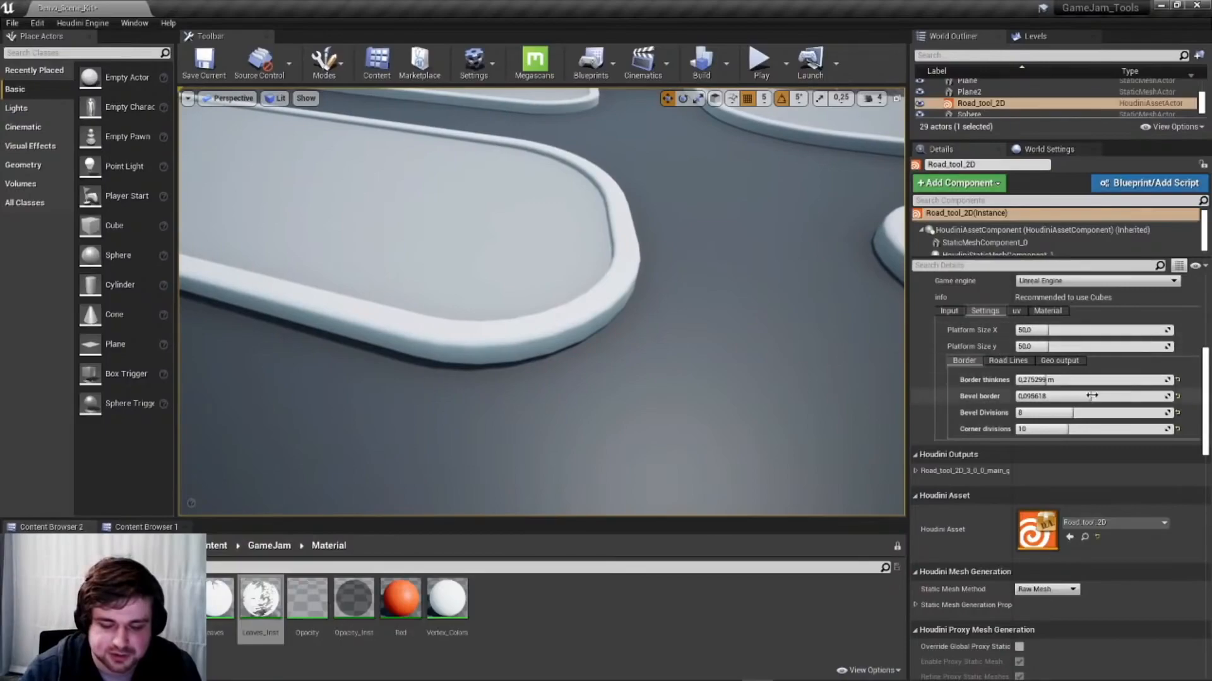
Set the border's Corner divisions to 5 and inspect the rounded corner up close
left_click(1071, 432)
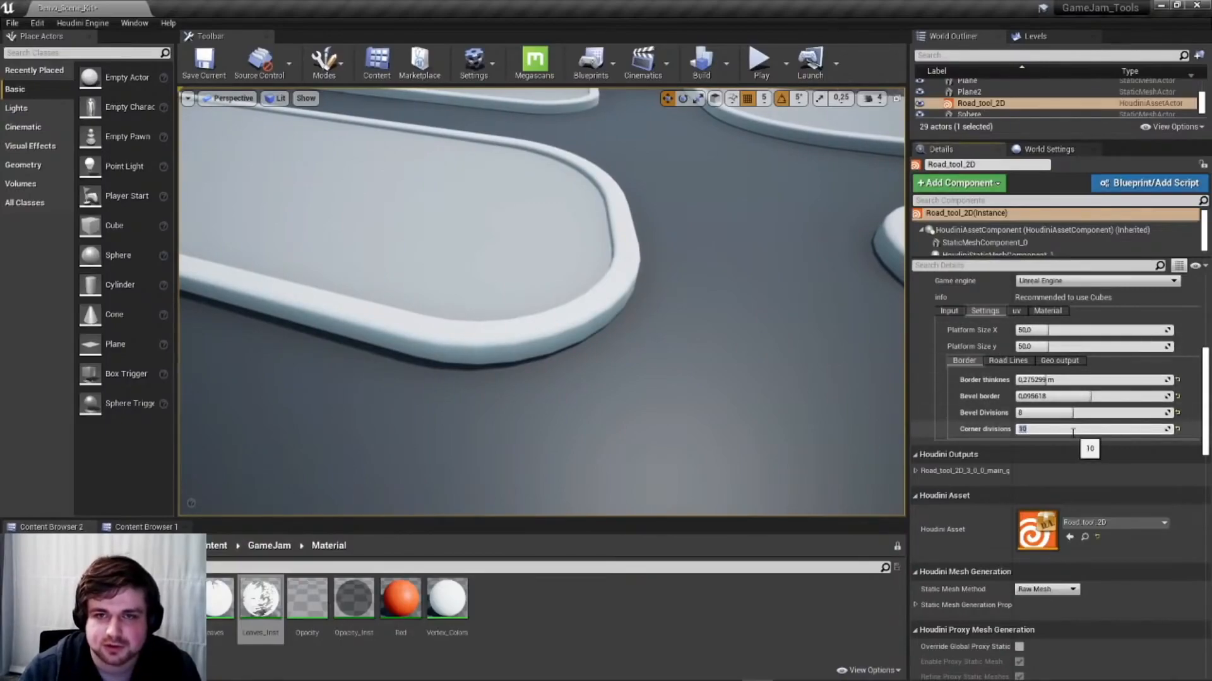
type("5")
key("Return")
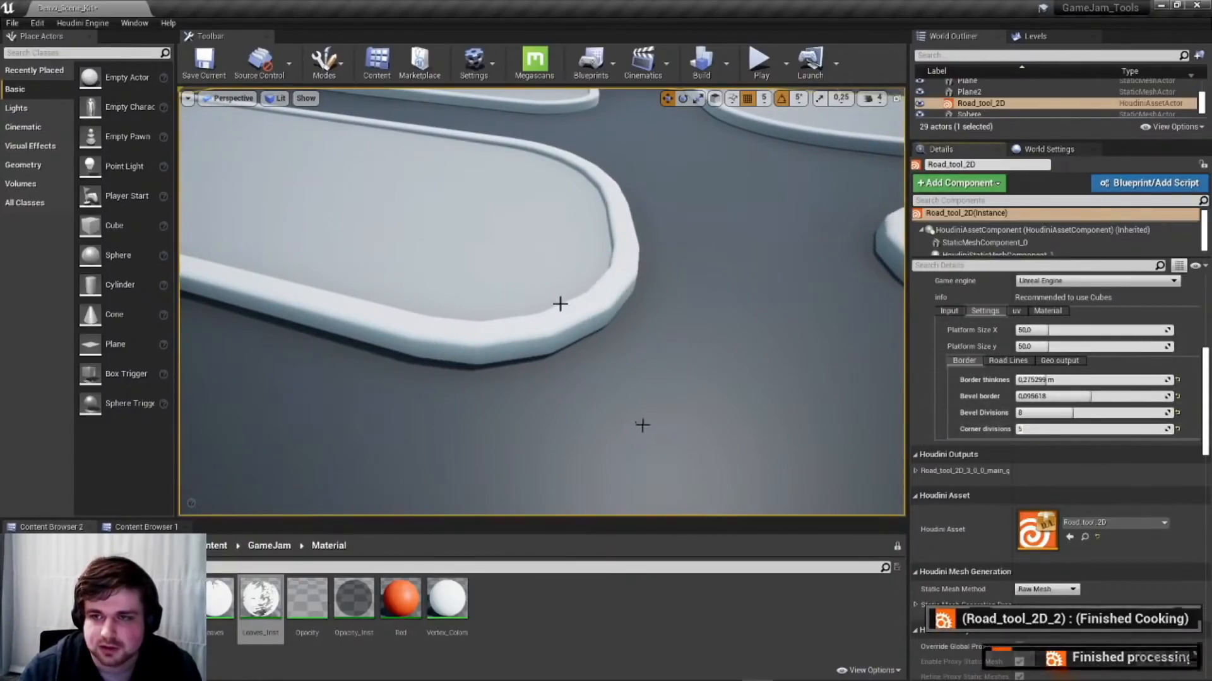
right_click_drag(641, 425, 641, 424)
scroll(702, 286, "up", 5)
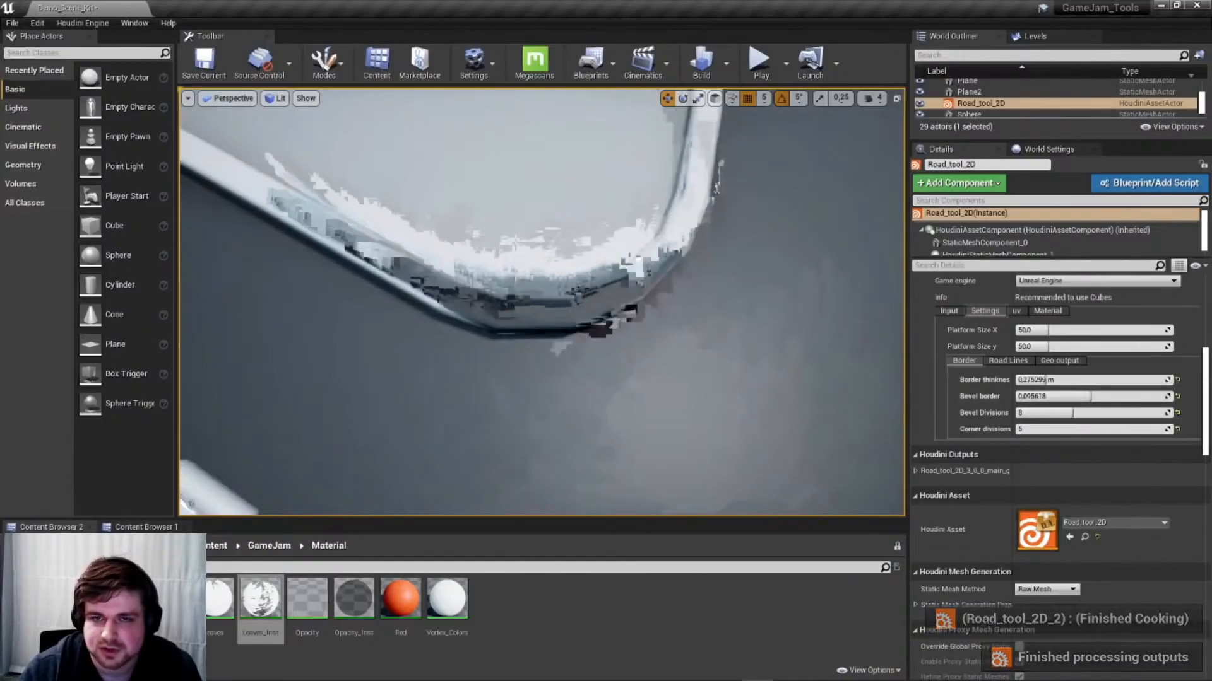
Set the border's Corner divisions to 10
left_click(1035, 431)
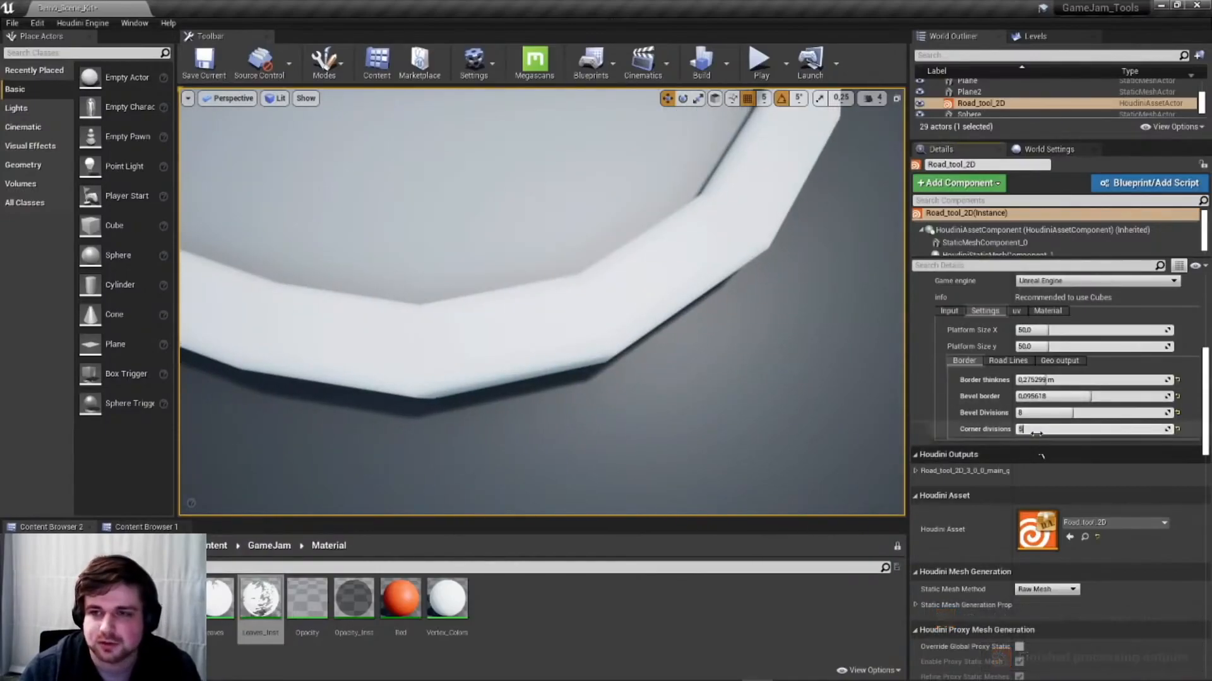
type("50")
type("10")
key("Return")
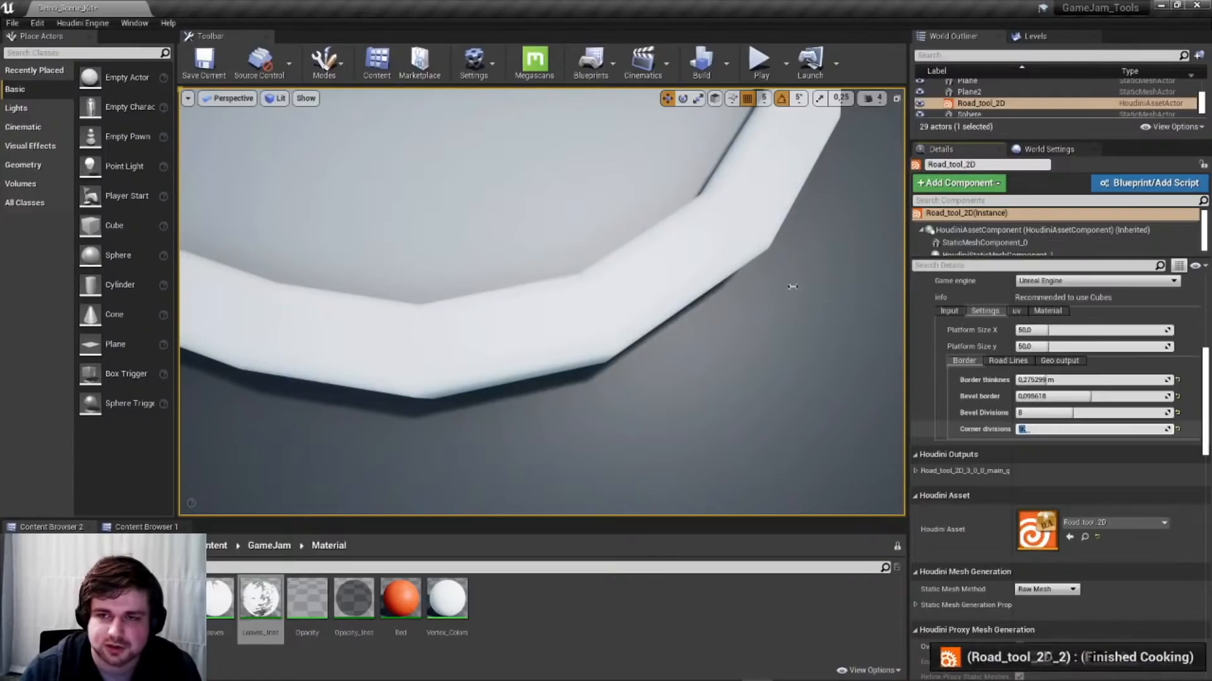
scroll(790, 284, "down", 6)
scroll(626, 296, "down", 4)
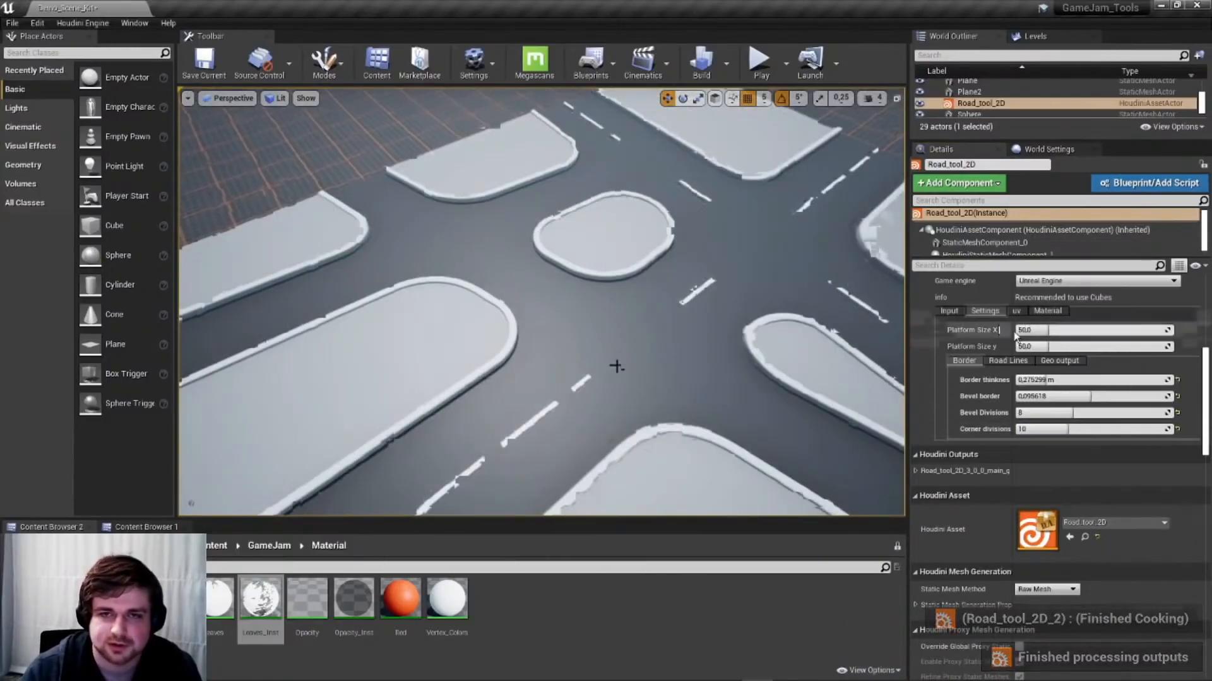
Review the road tool's Road Lines, Geo output, UV, Material and Input parameters and examine the whole road layout
left_click(1008, 361)
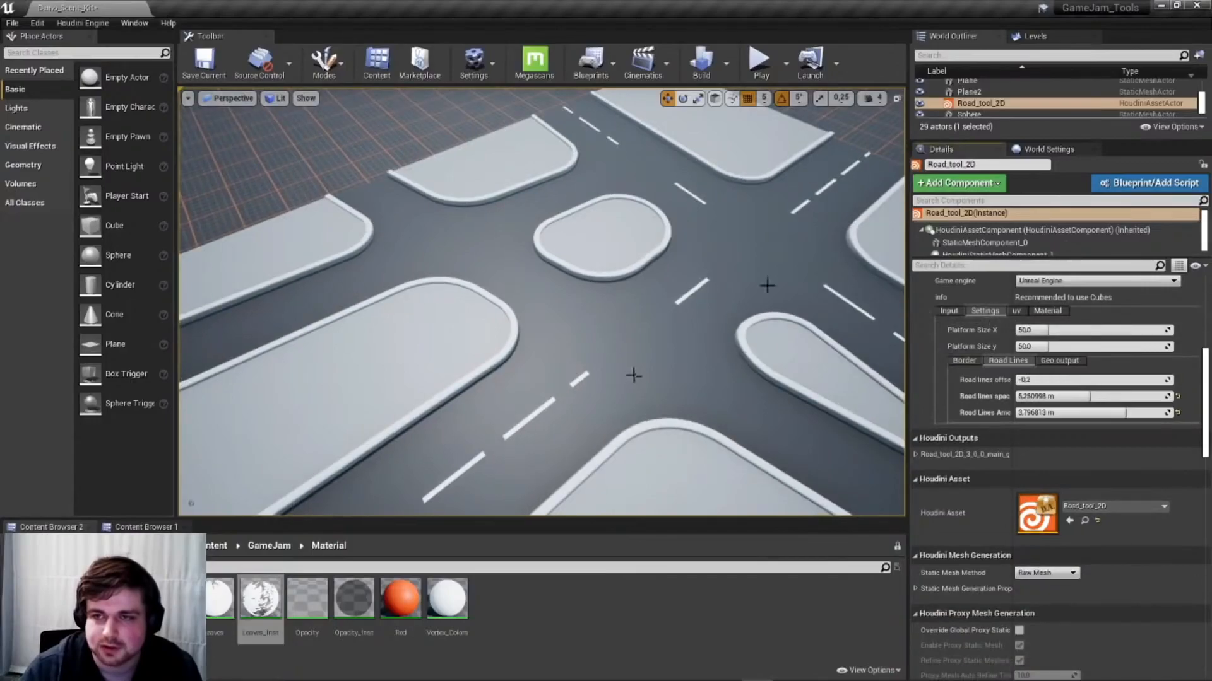
left_click(1044, 362)
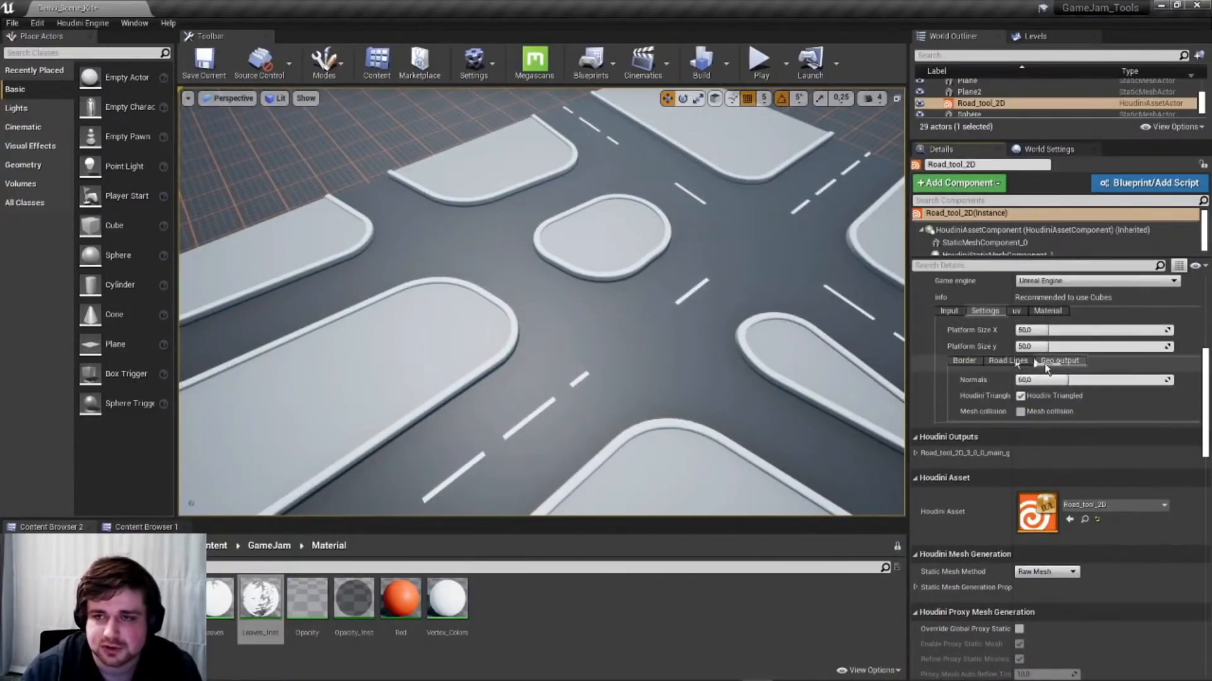
left_click(1021, 412)
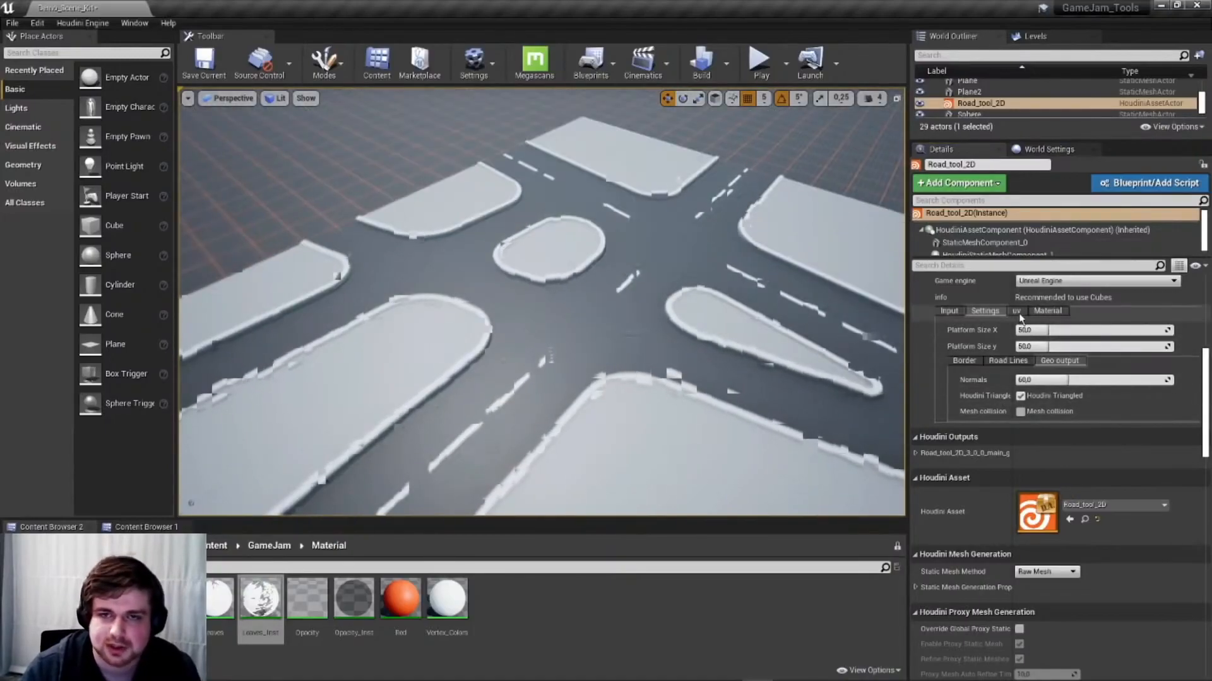
left_click(1016, 311)
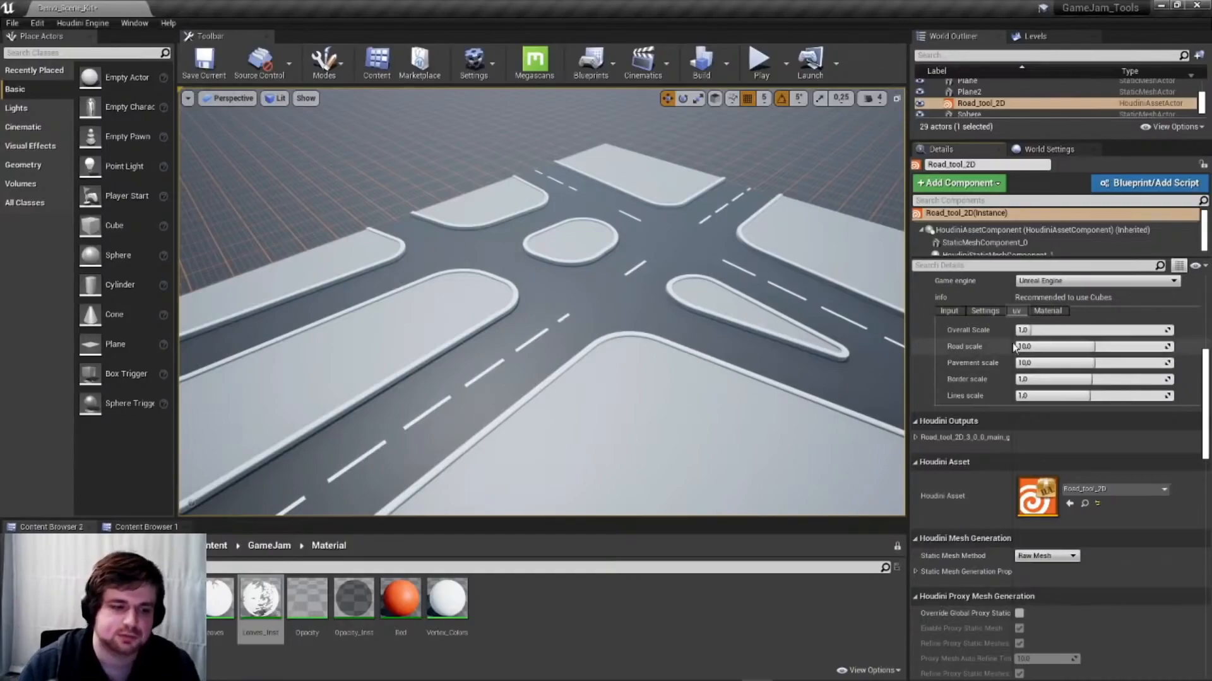
left_click(1050, 312)
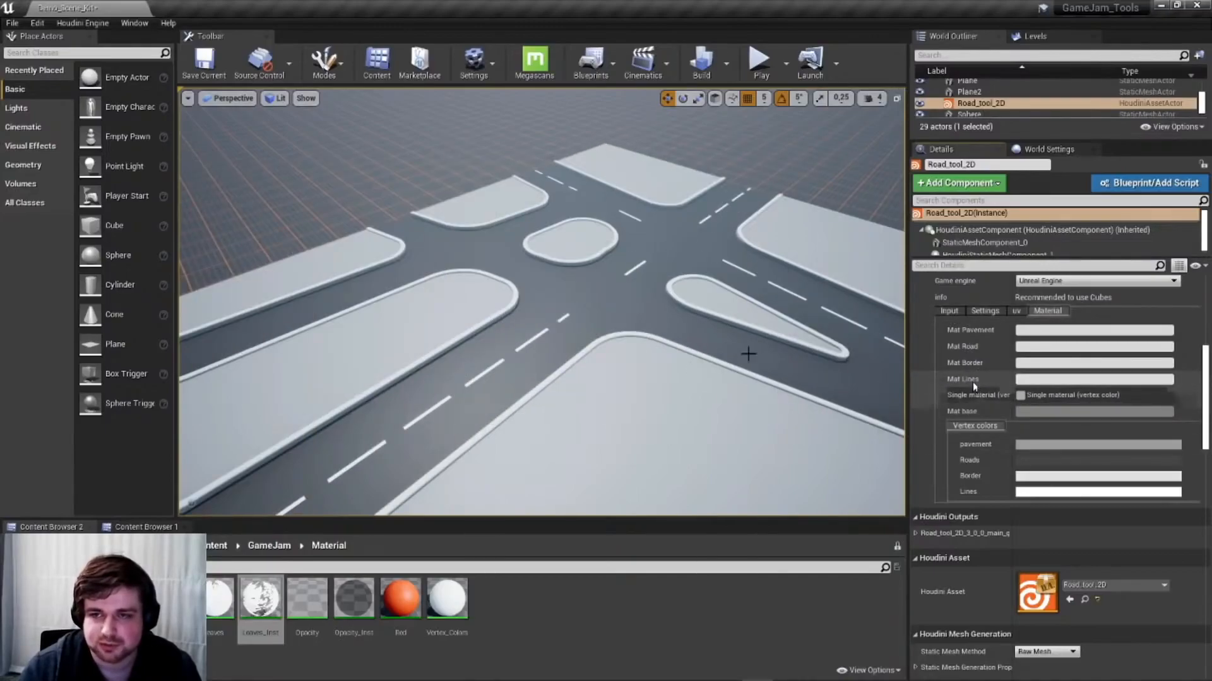
left_click_drag(749, 354, 619, 335, "alt")
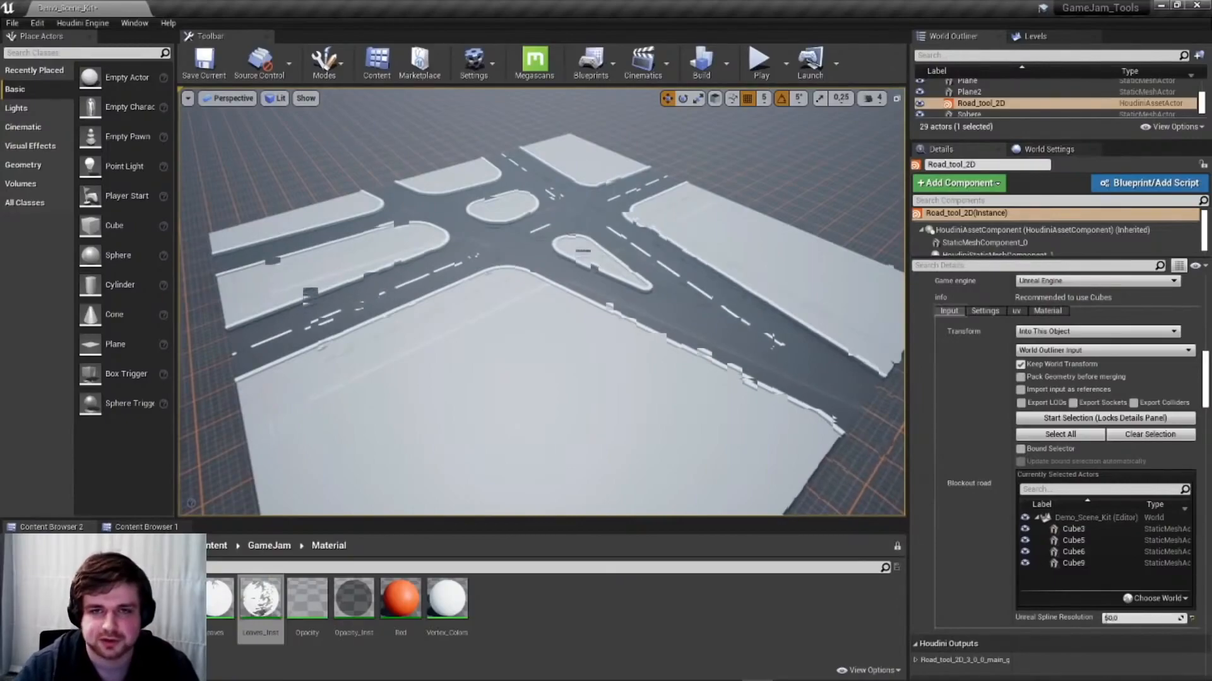
scroll(659, 315, "down", 5)
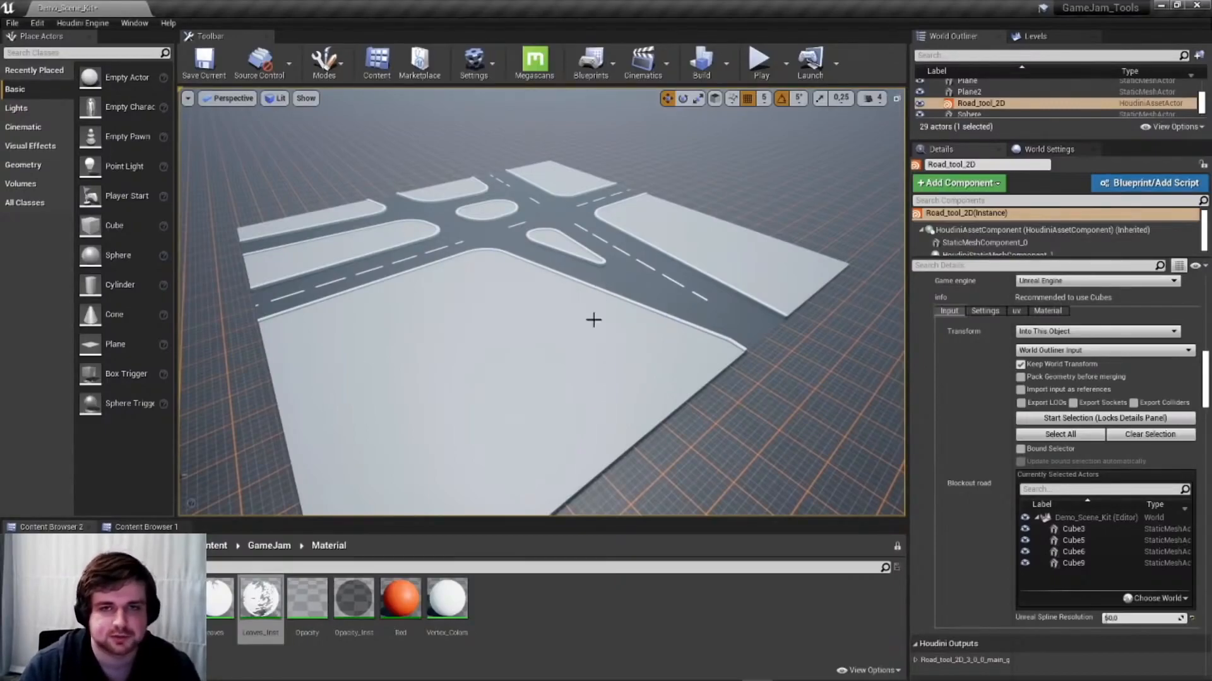
right_click_drag(592, 319, 588, 326)
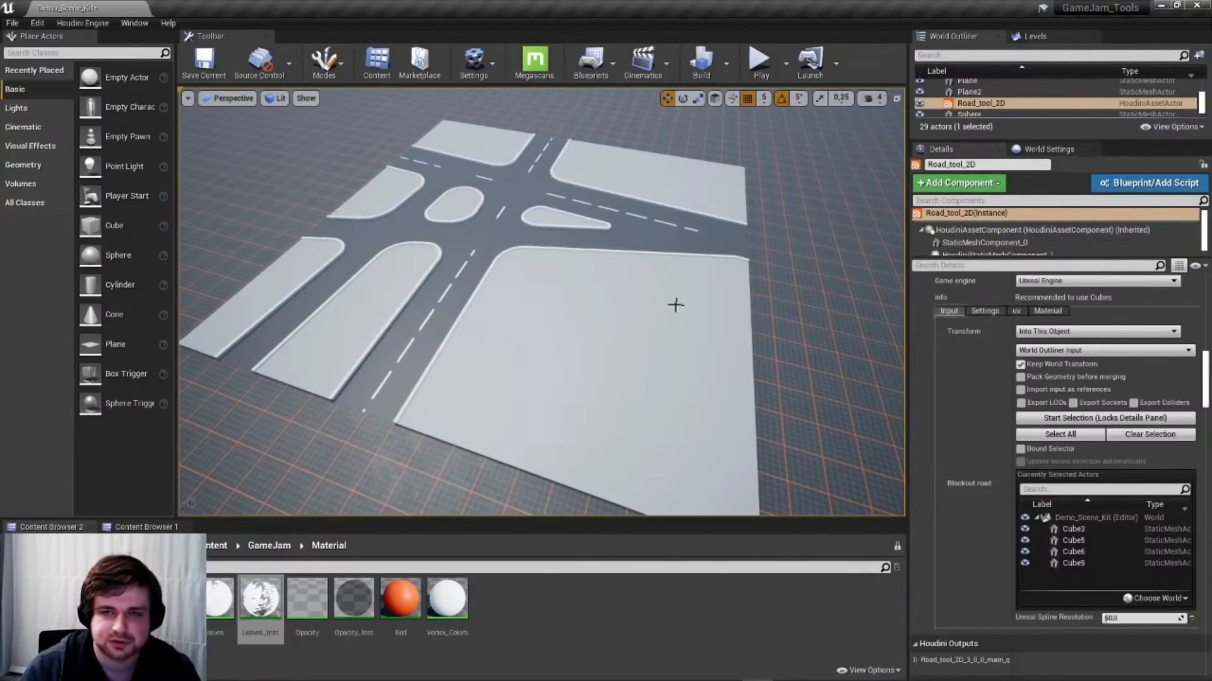
Place the HE_Edge_Damage asset from the Starter_kit HDA folder beside the blockout pillar and raise it above the ground
left_click_drag(573, 392, 492, 366, "alt")
right_click_drag(492, 366, 627, 351)
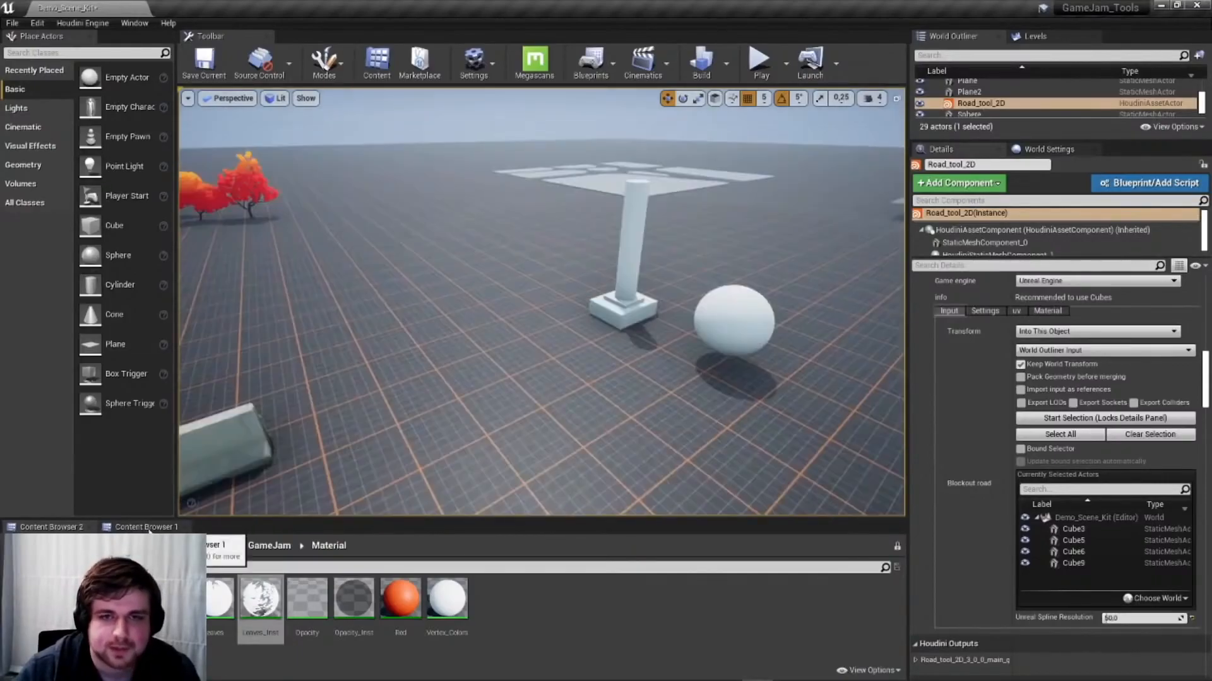
left_click(149, 527)
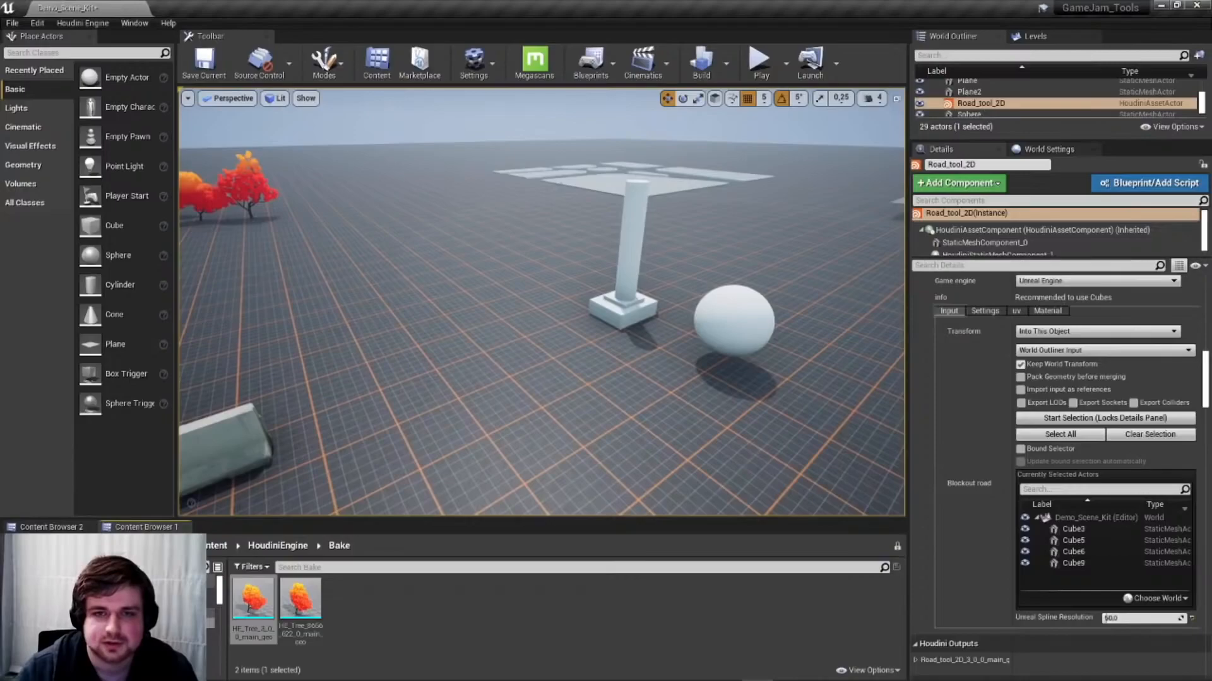
left_click(209, 645)
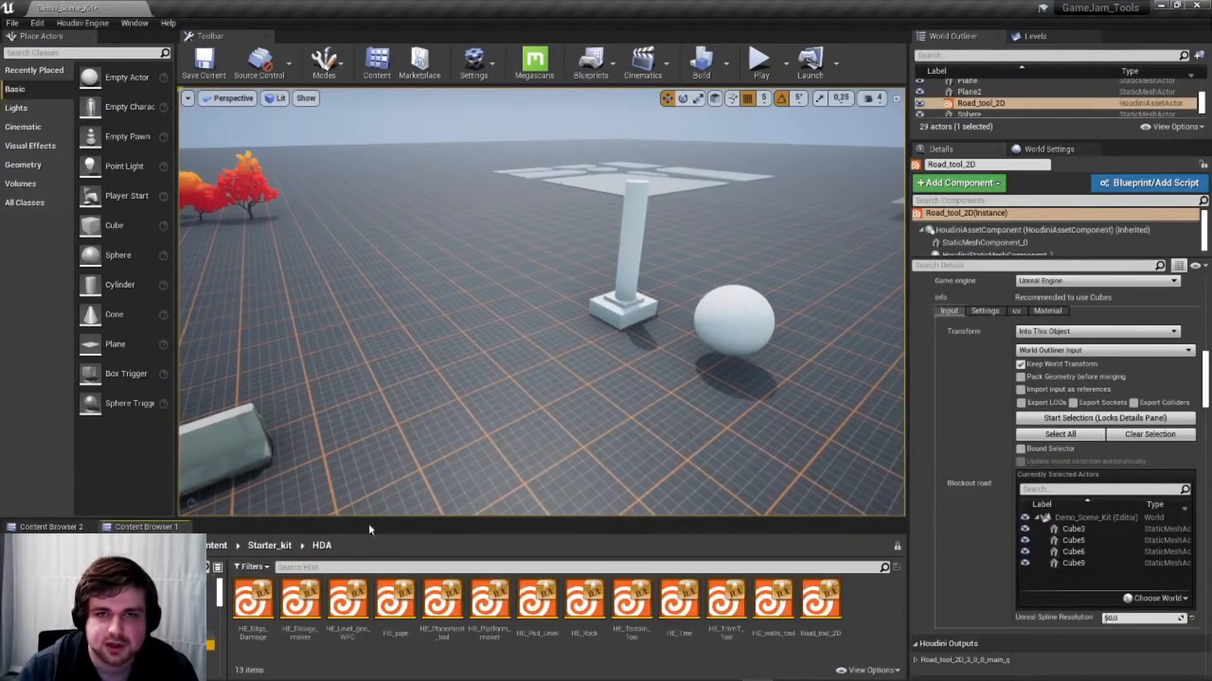
right_click_drag(462, 419, 462, 442)
left_click_drag(253, 599, 434, 369)
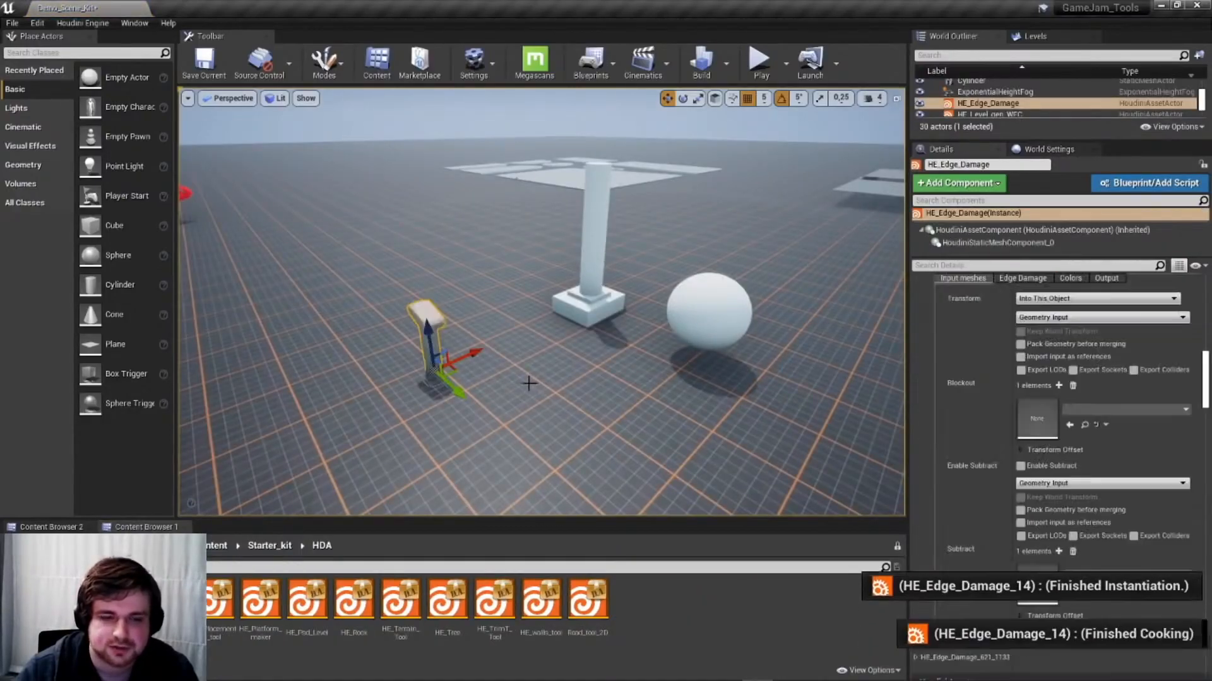
left_click_drag(422, 340, 429, 288)
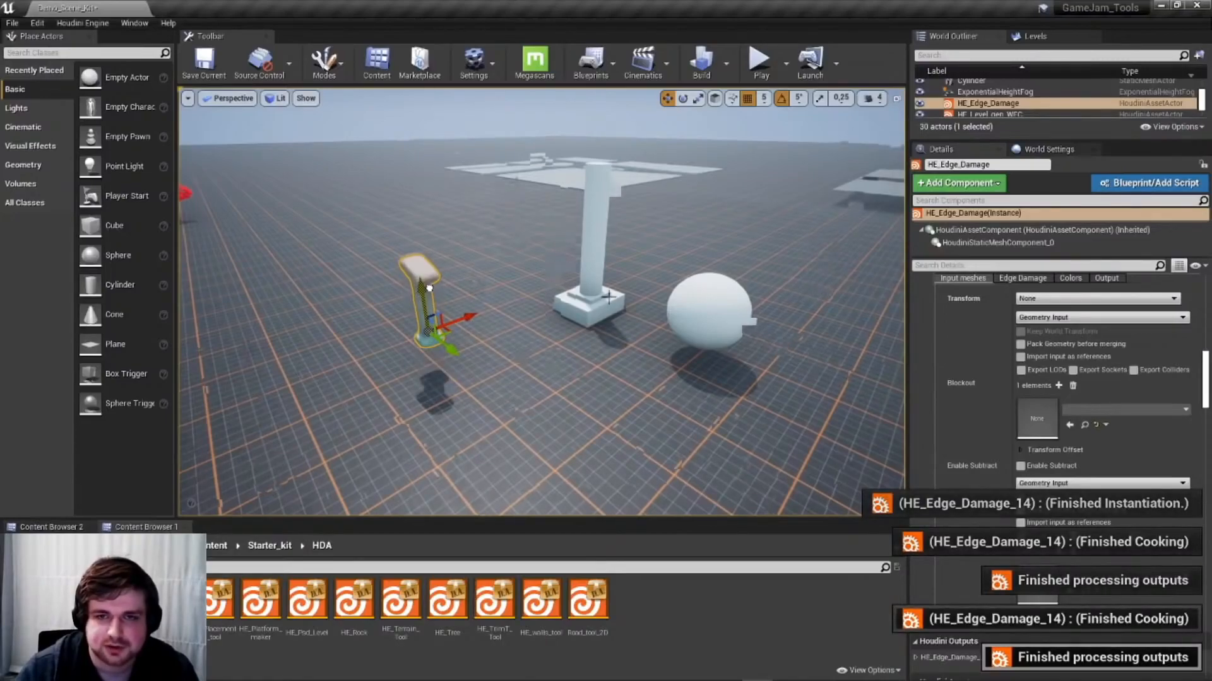
Add a basic cube on top of the blockout pillar and scale it into a wide, flat slab
key("w")
right_click_drag(429, 288, 444, 252)
key("s")
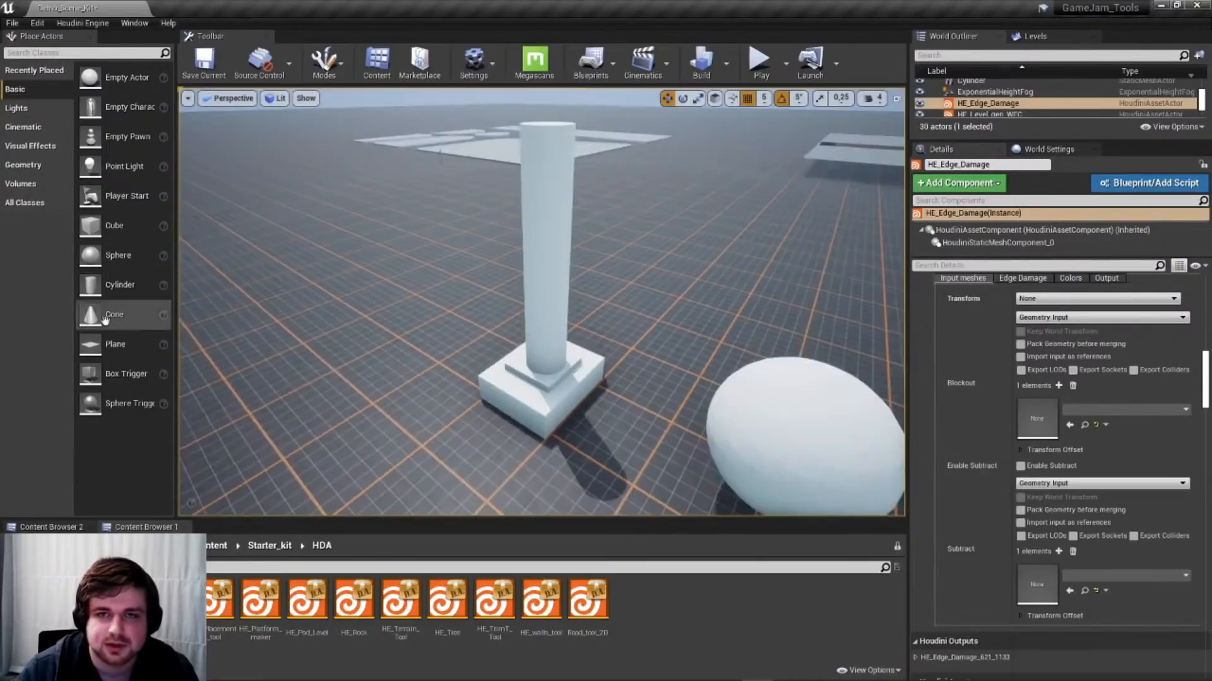
left_click_drag(100, 231, 507, 224)
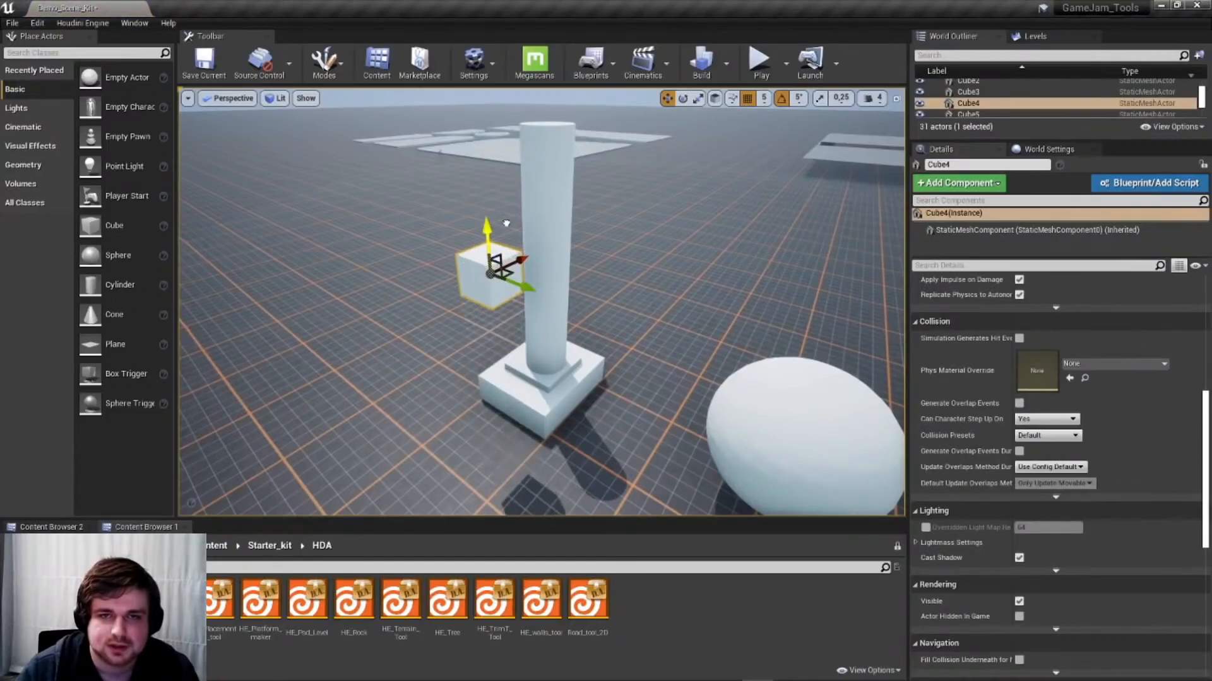
left_click_drag(524, 287, 556, 306)
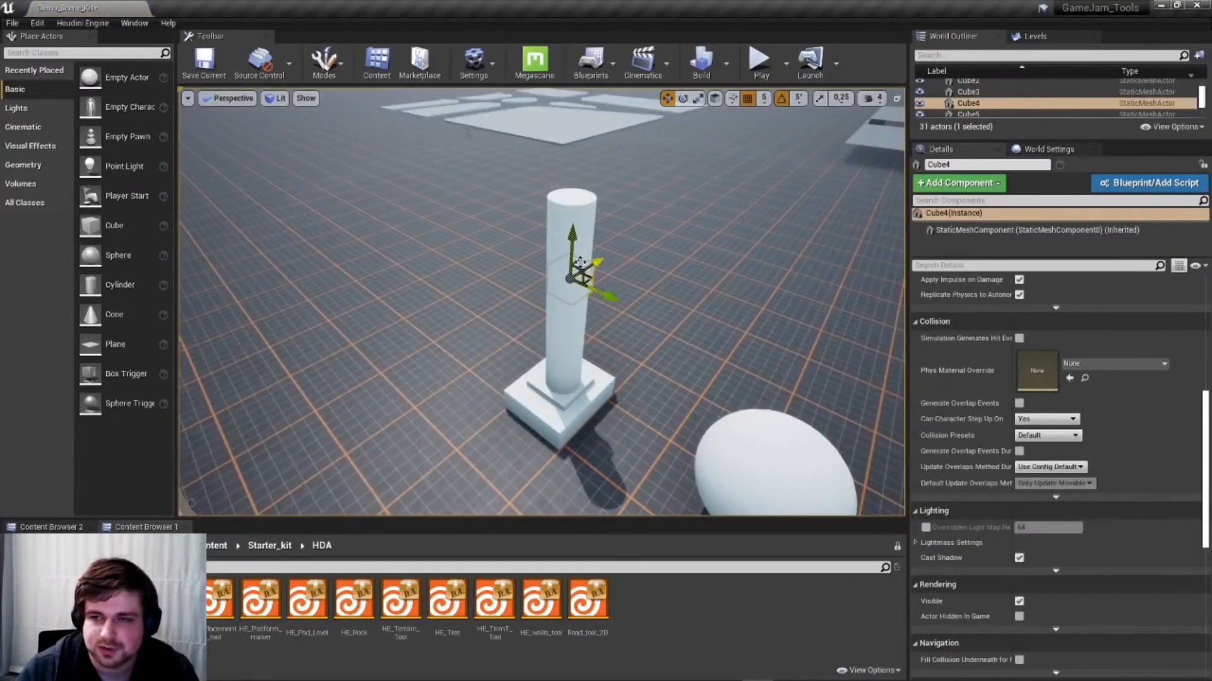
left_click_drag(593, 202, 576, 165)
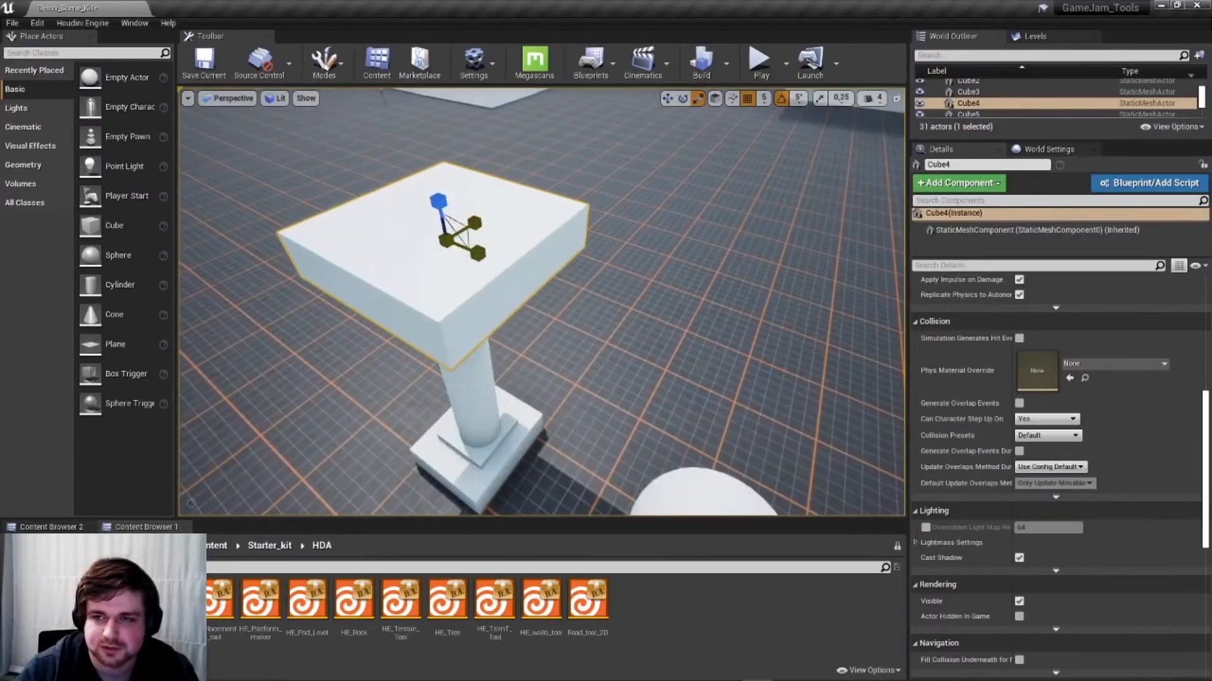
left_click_drag(481, 254, 638, 238)
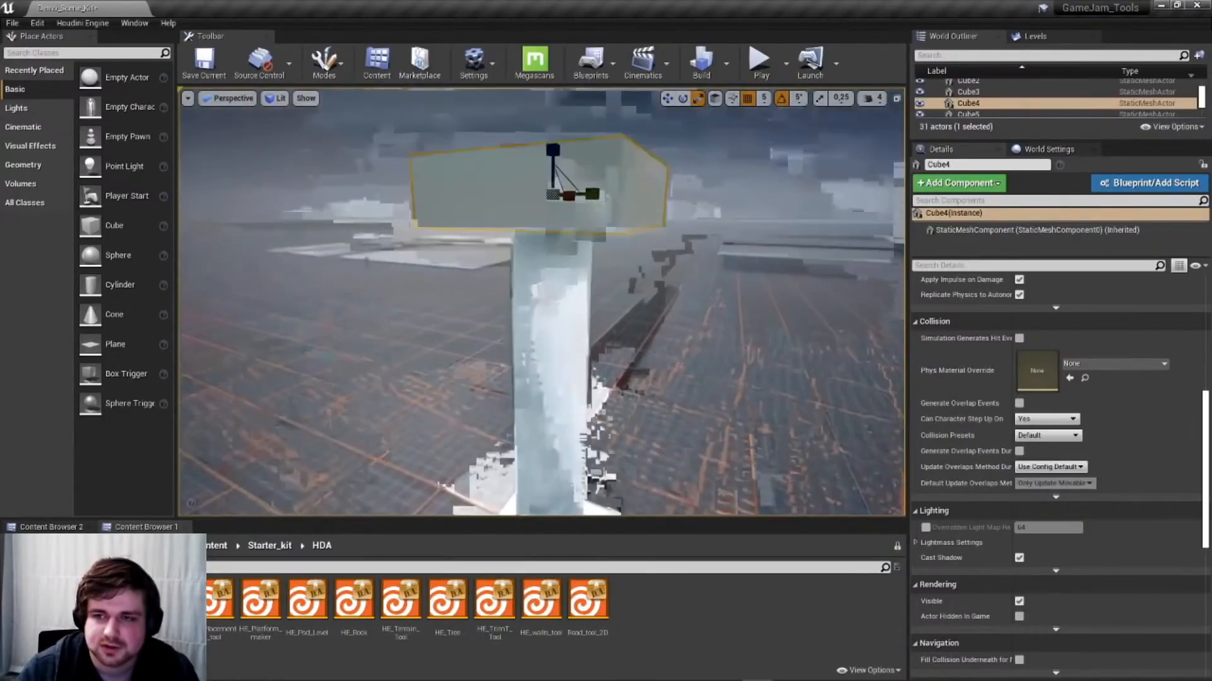
scroll(306, 276, "down", 6)
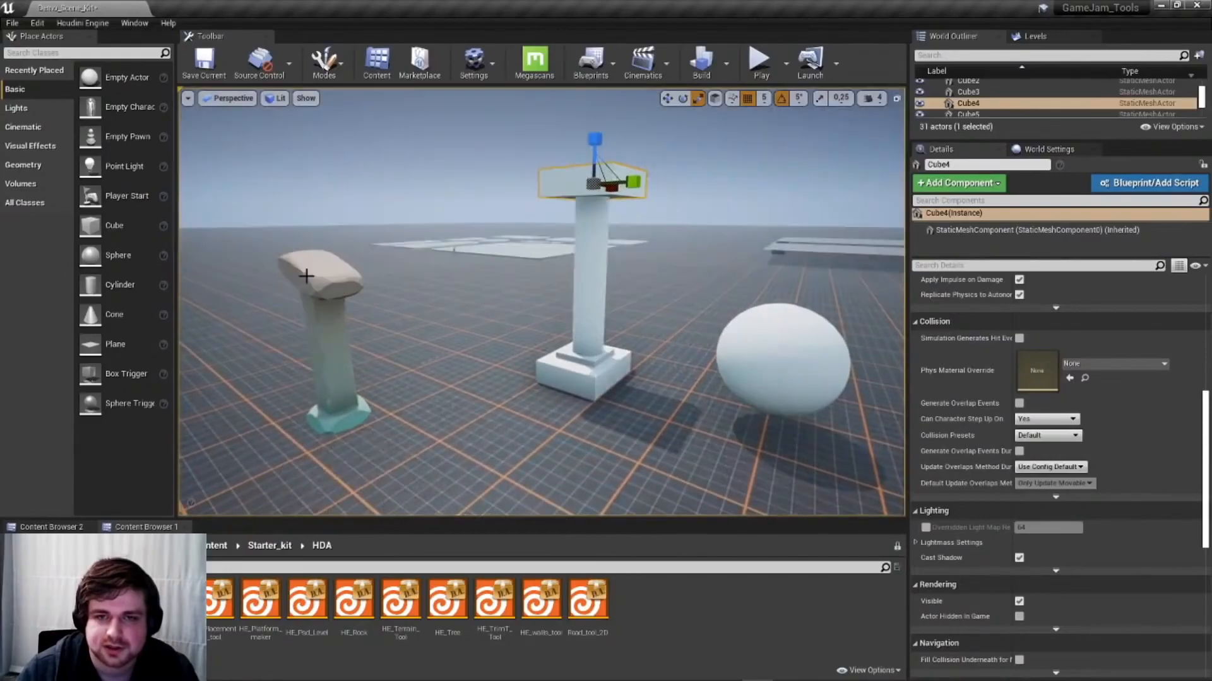
Set HE_Edge_Damage's Blockout input to World Outliner Input and assign the pillar's three cubes and cylinder to it
left_click(306, 276)
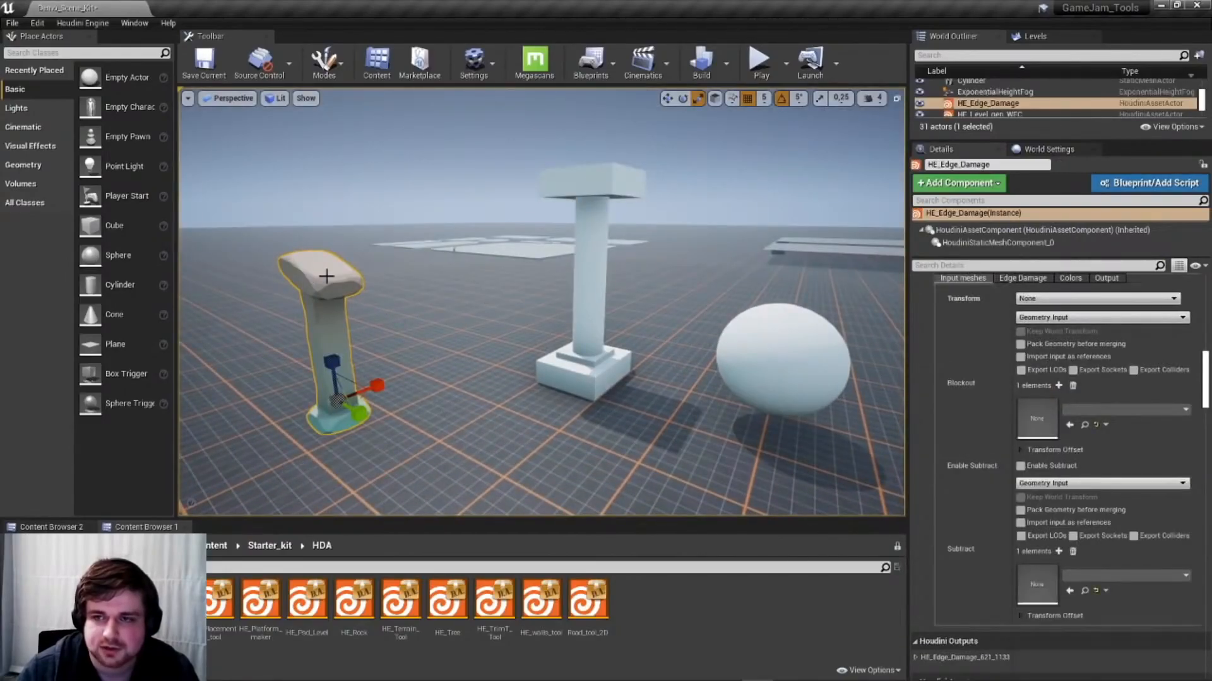
left_click(1035, 358)
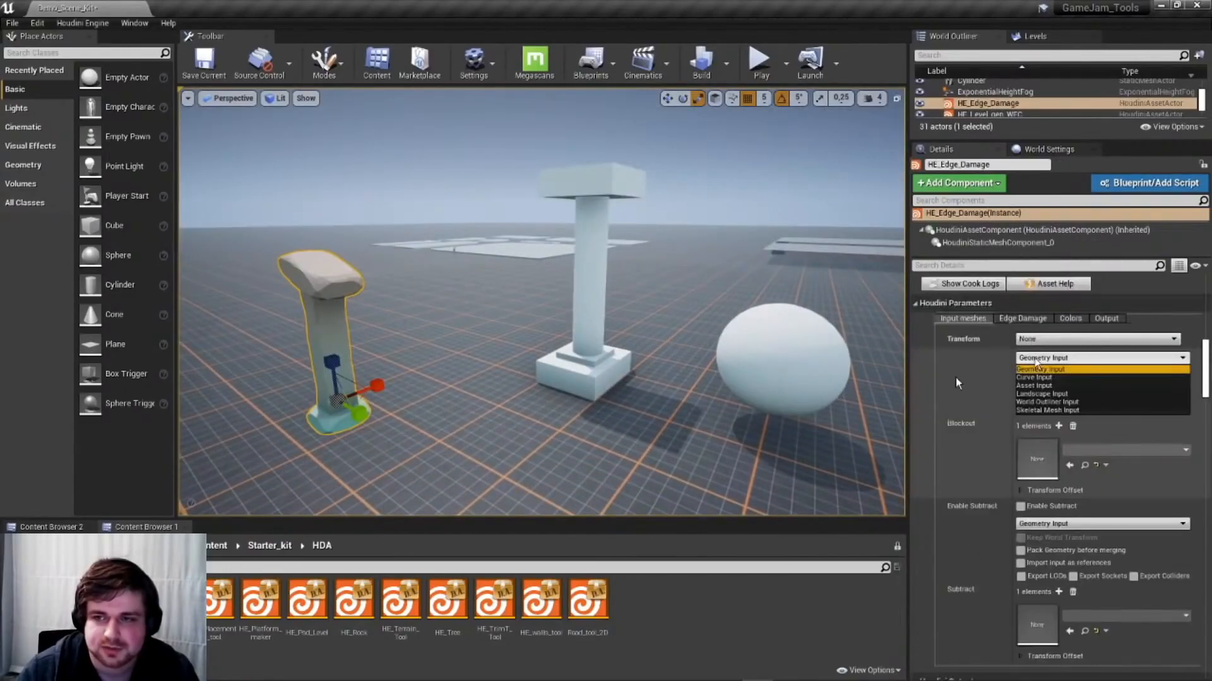
left_click(1029, 404)
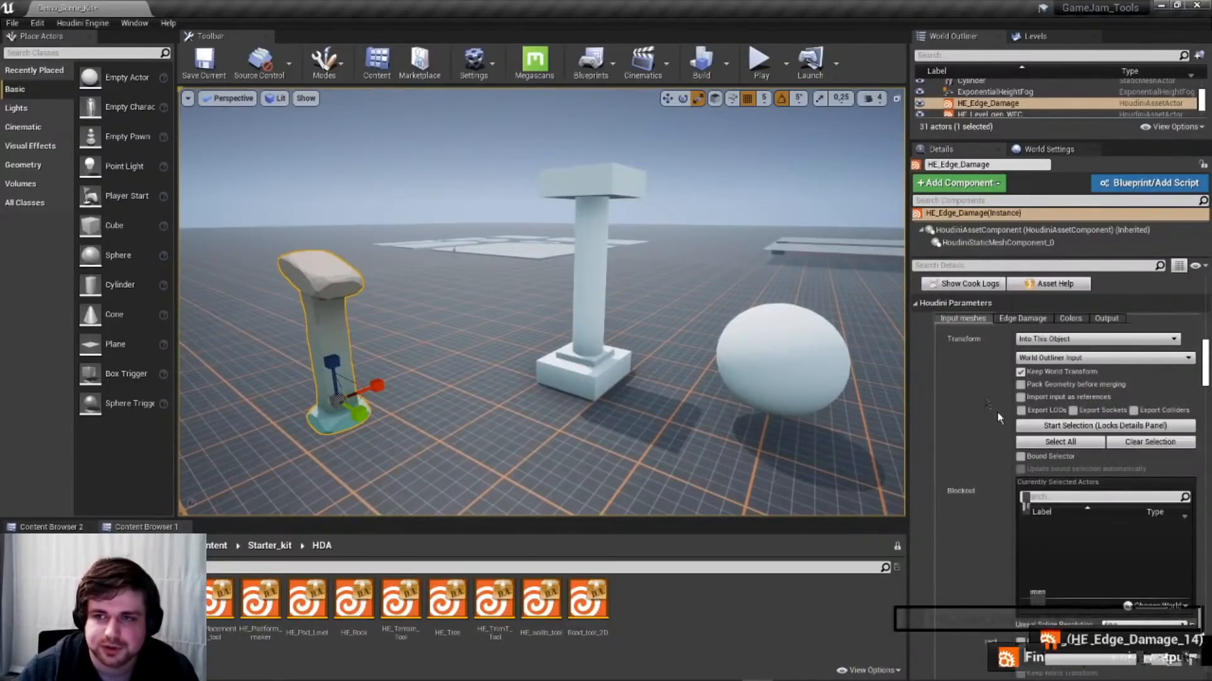
left_click(1022, 426)
left_click(587, 284)
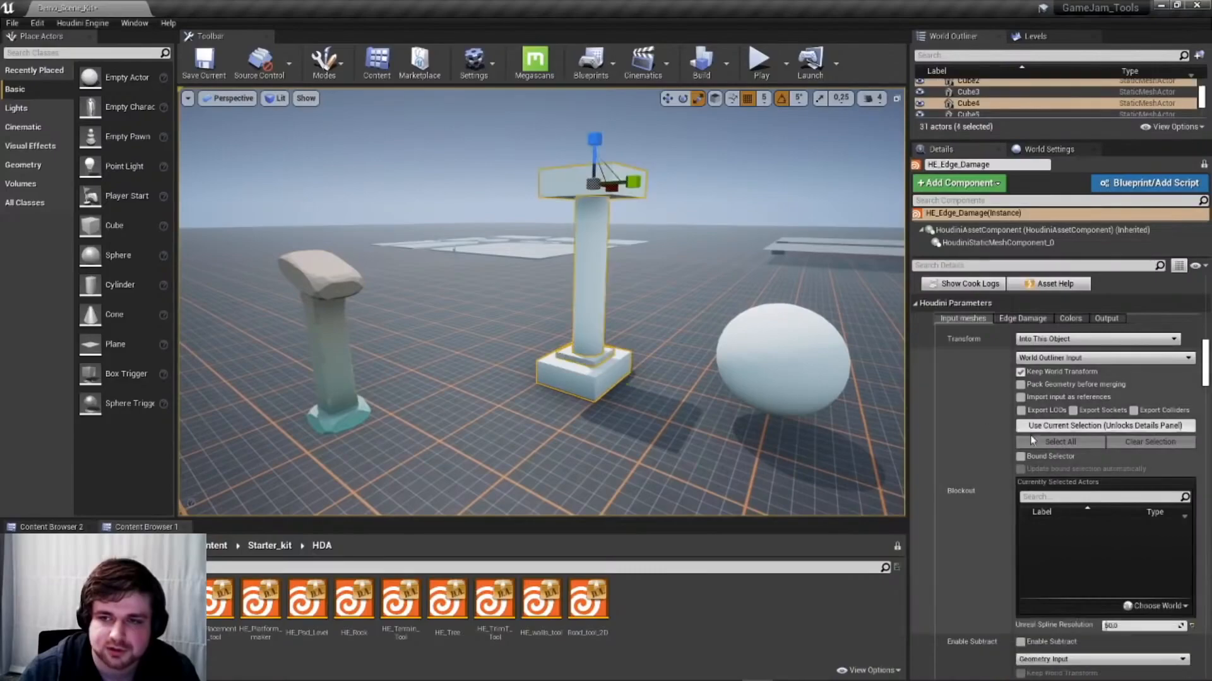
left_click(1046, 430)
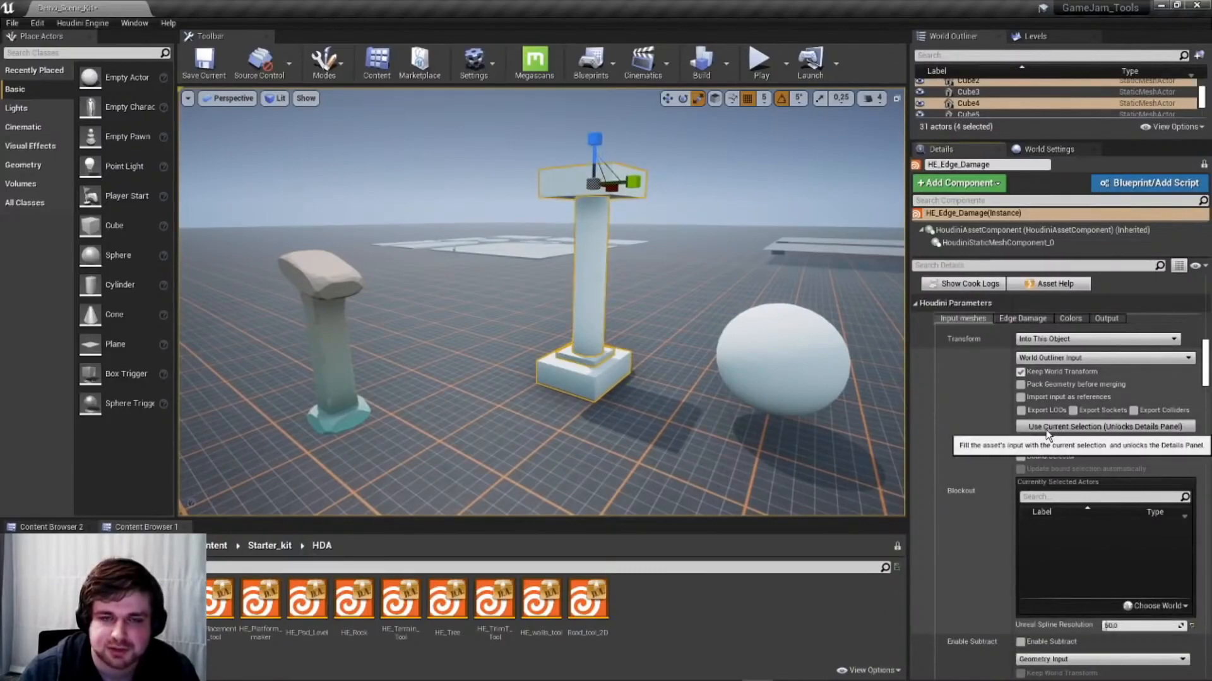
mouse_move(508, 290)
right_mouse_down()
mouse_move(508, 247)
mouse_move(507, 289)
right_mouse_up()
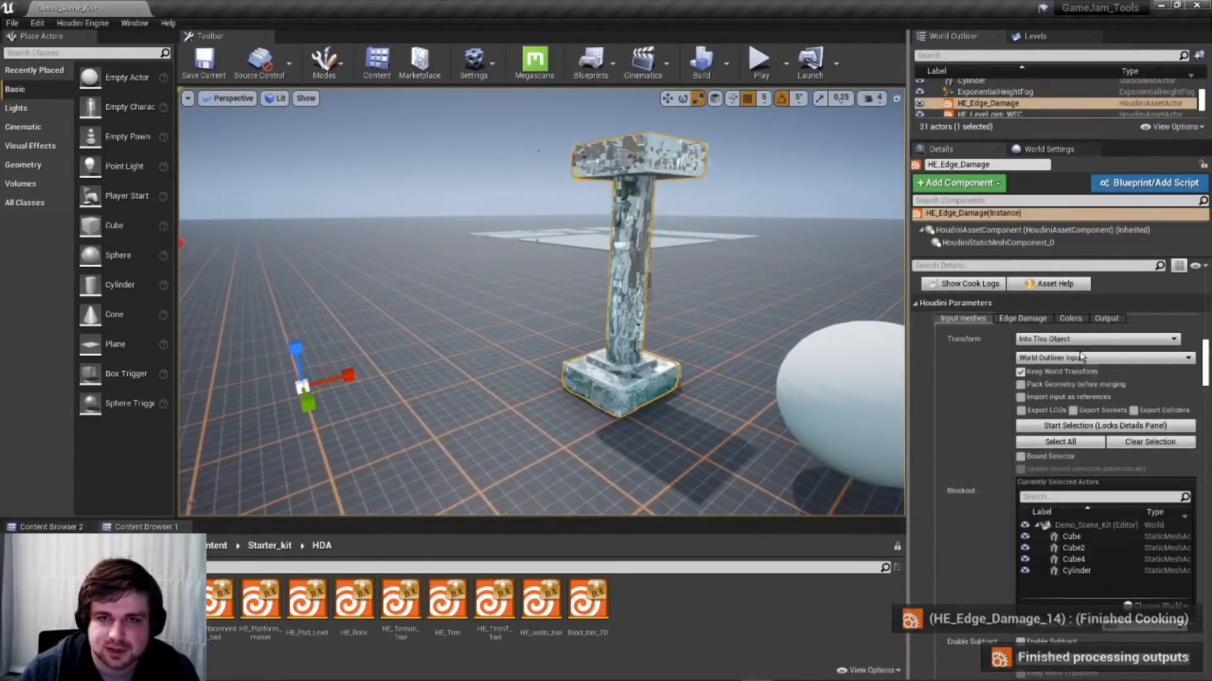
Change the edge damage asset's Output option so the damaged pillar sits at the asset's own pivot, beside the blockout pillar
left_click(1105, 318)
left_click(1021, 467)
right_click_drag(487, 293, 480, 297)
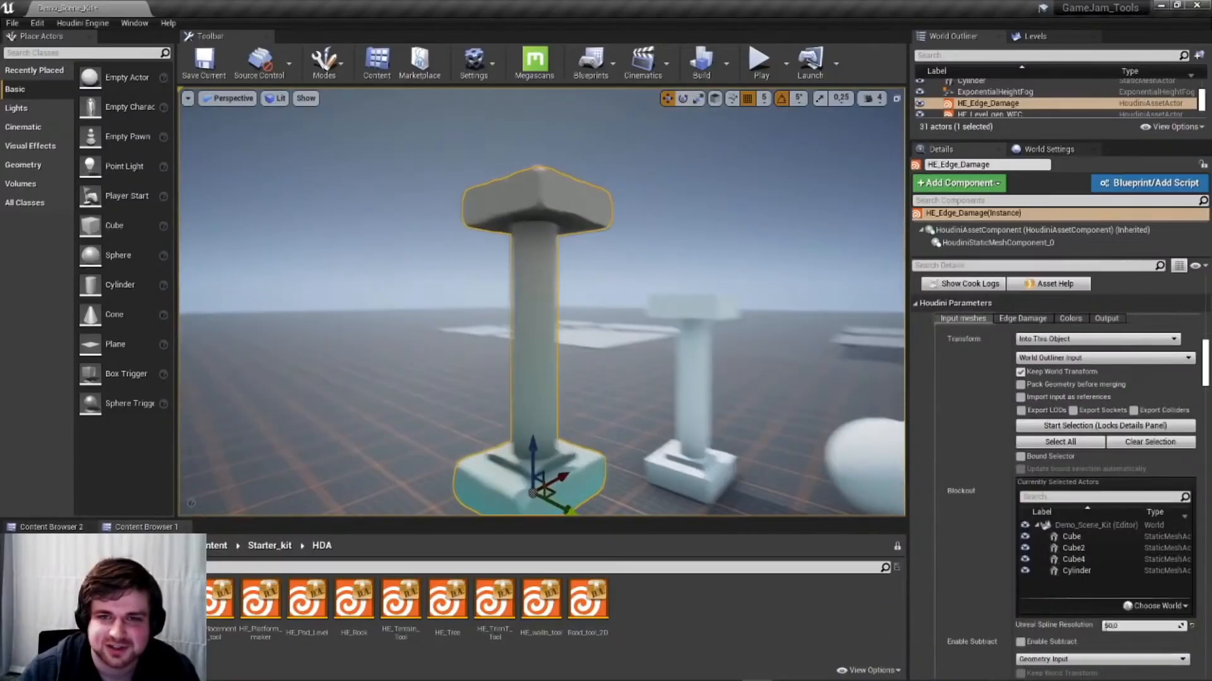
Examine the chipped edges of the damaged pillar's top slab and its base up close, comparing them with the blockout
right_click_drag(541, 302, 593, 328)
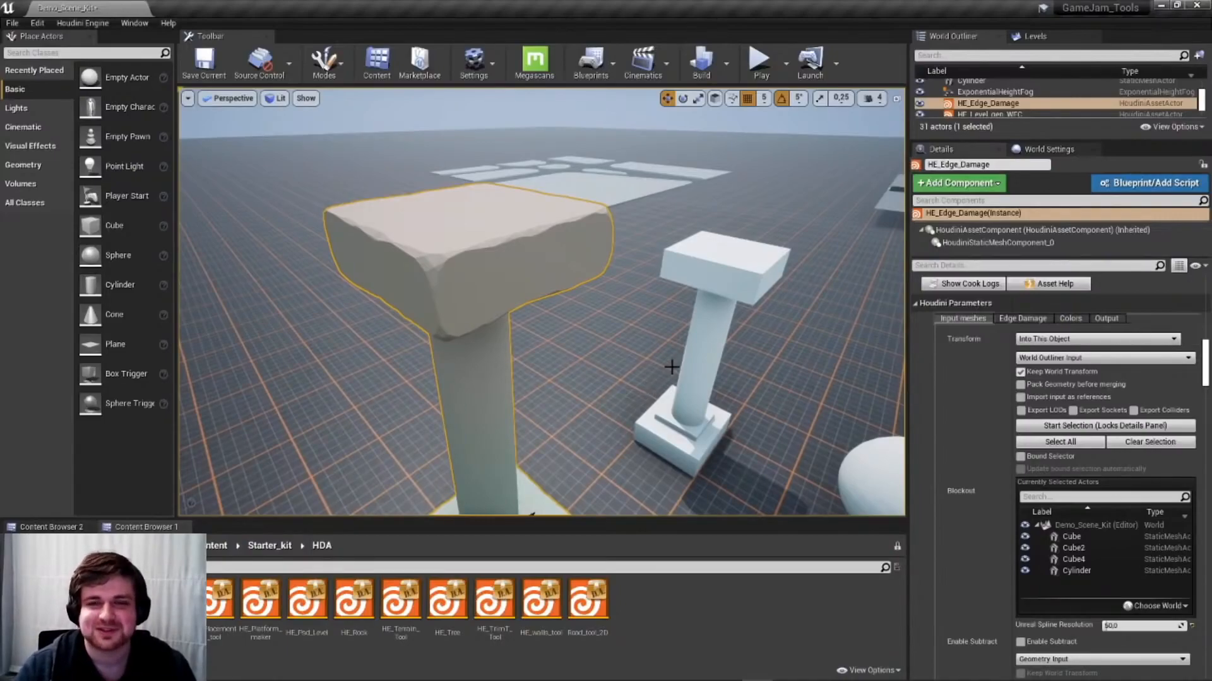
right_click_drag(646, 391, 645, 391)
right_click_drag(542, 301, 608, 361)
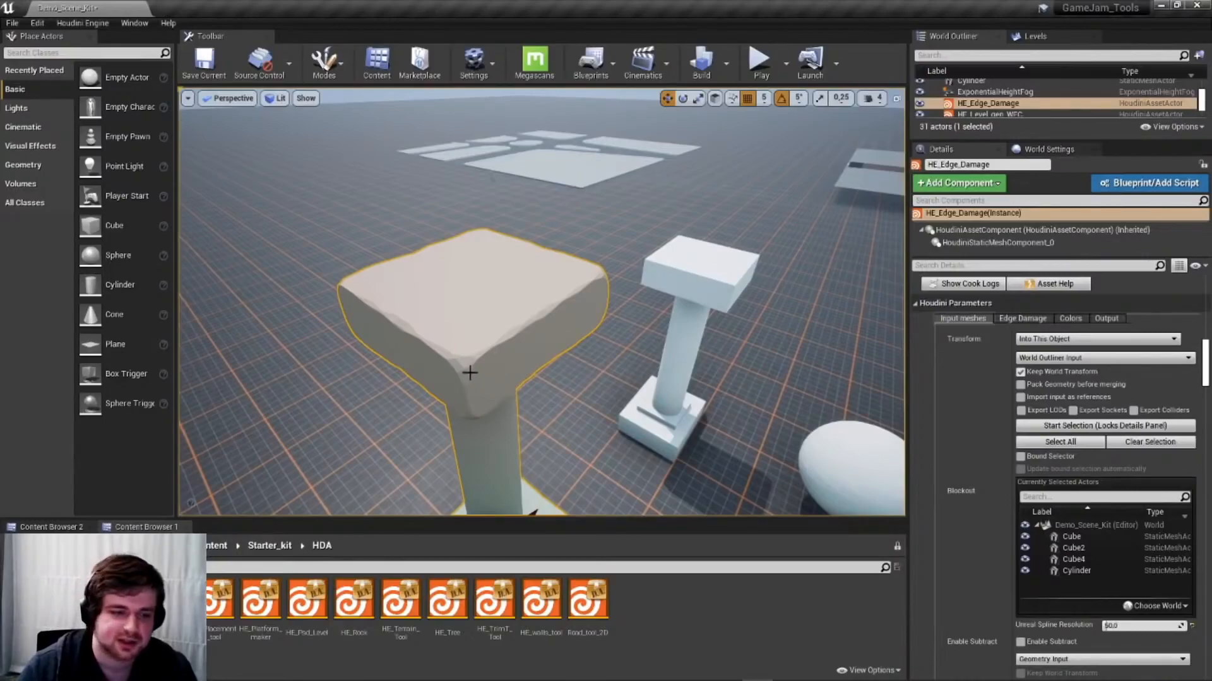
scroll(469, 373, "up", 10)
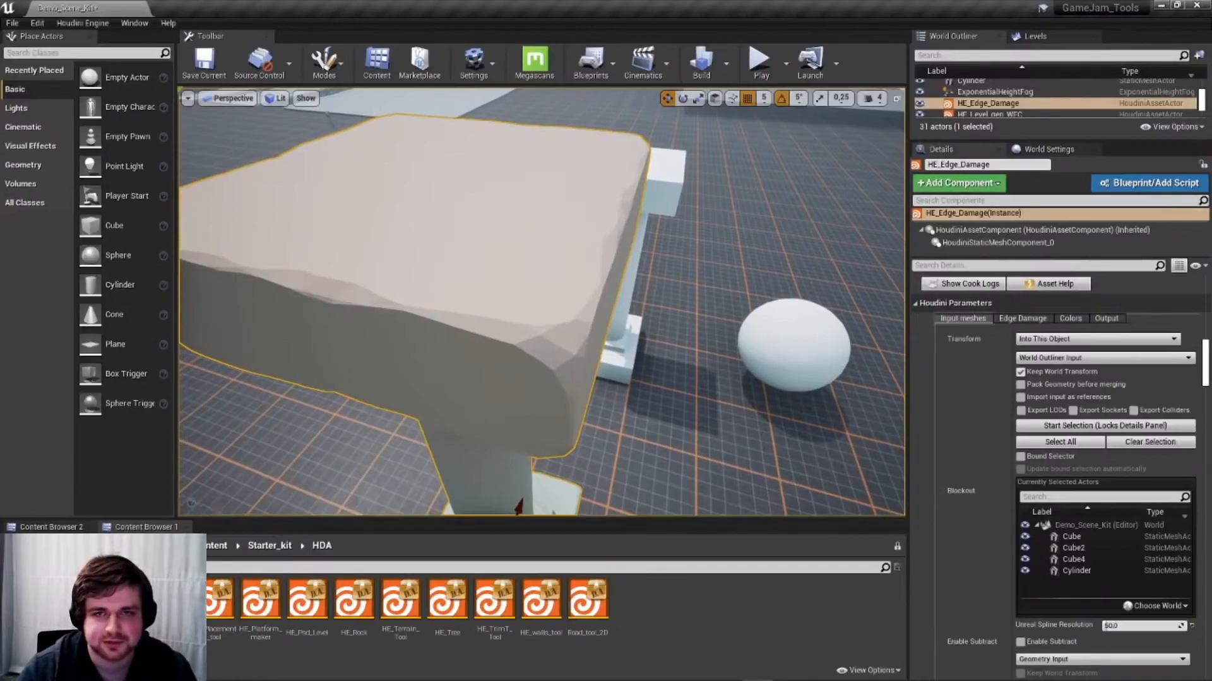
scroll(444, 263, "up", 5)
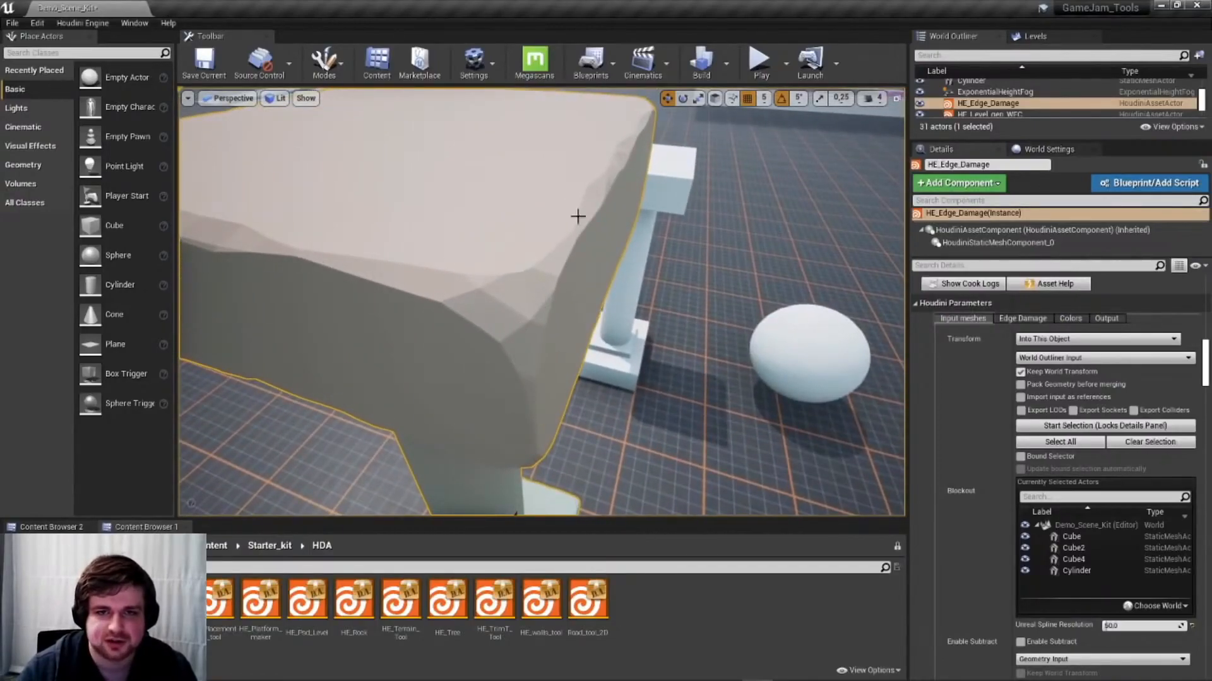
scroll(593, 382, "down", 3)
right_click_drag(593, 382, 517, 410)
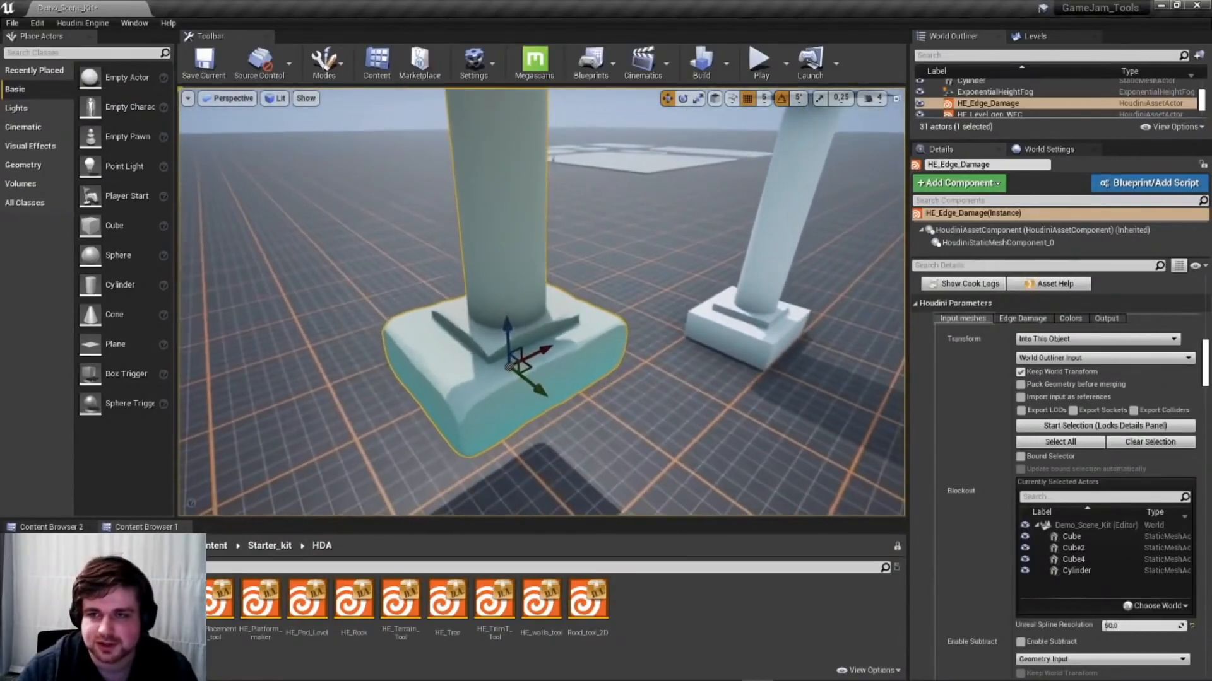
Vary the Edge Damage Seed to about 16.5 and finally about 10.6, inspecting the top slab's chipped corner
left_click(1001, 320)
right_click_drag(644, 383, 641, 367)
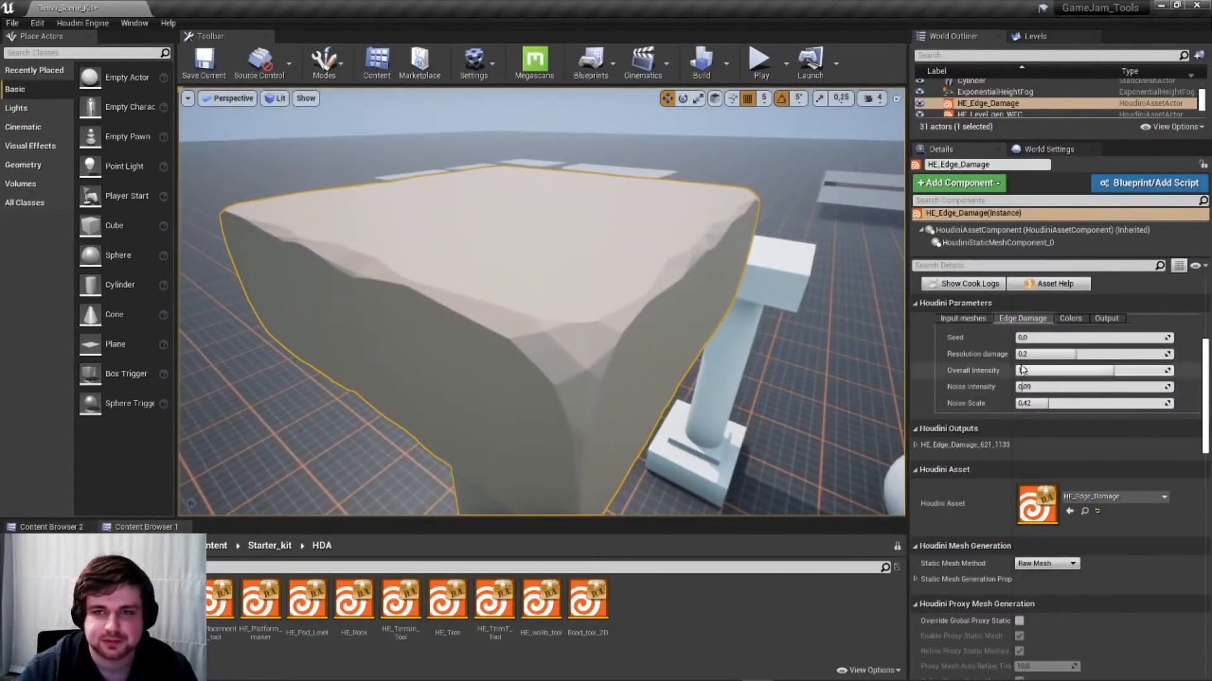
right_click_drag(575, 342, 575, 342)
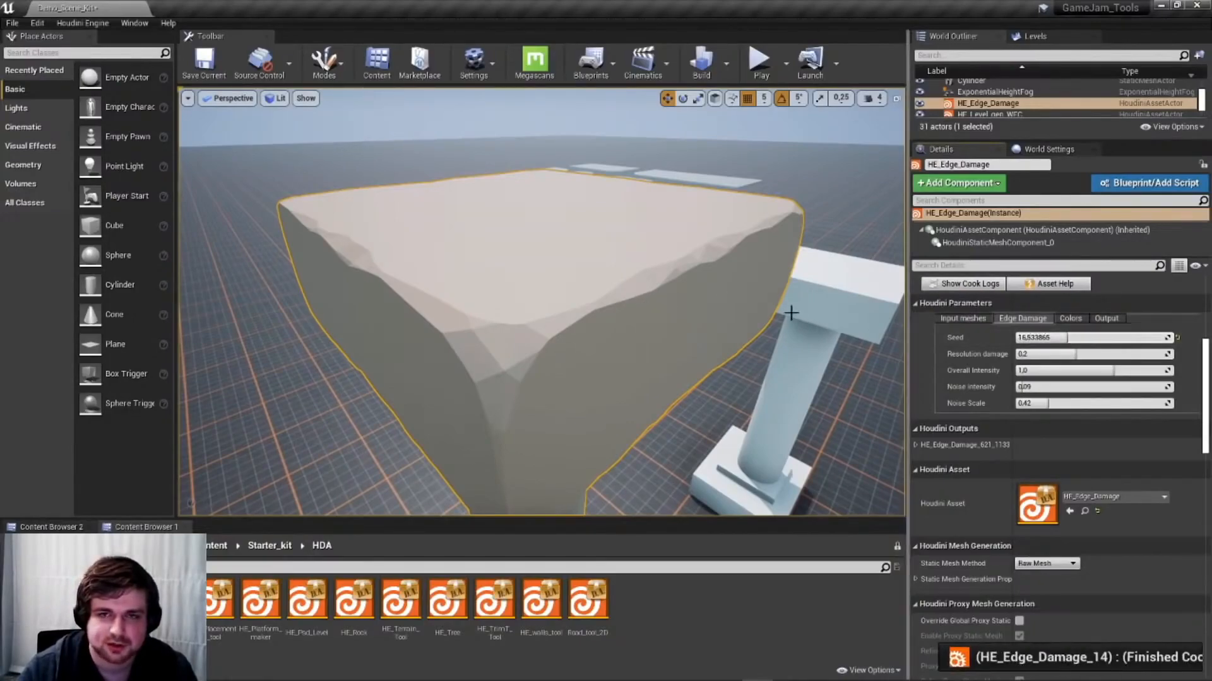
right_click_drag(602, 304, 532, 313)
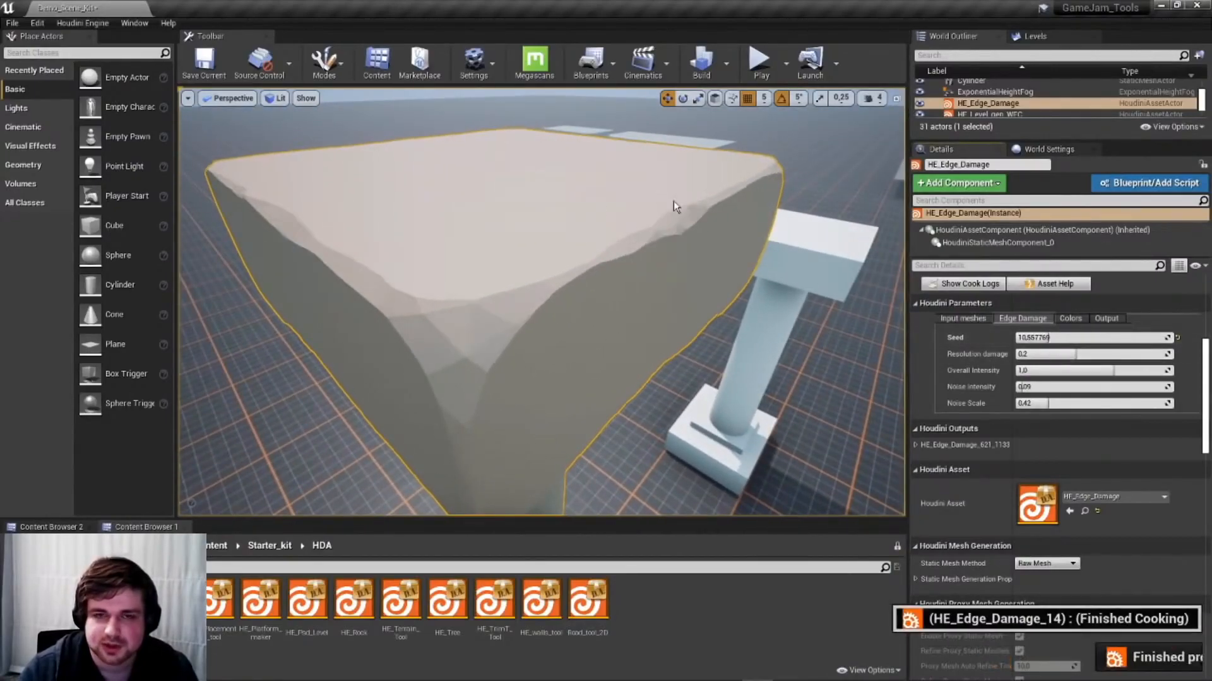
right_click_drag(673, 200, 673, 208)
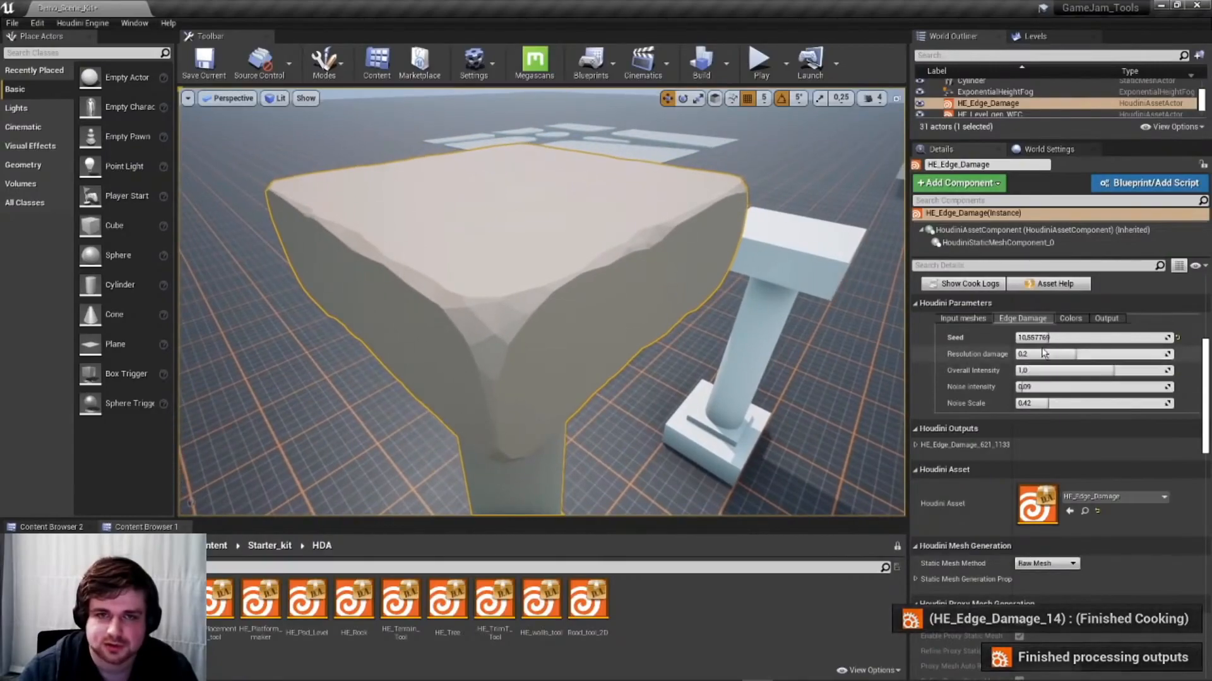
Raise the edge damage asset's Resolution damage to about 0.25, checking the chipped corner of the pillar's top slab
scroll(443, 332, "up", 3)
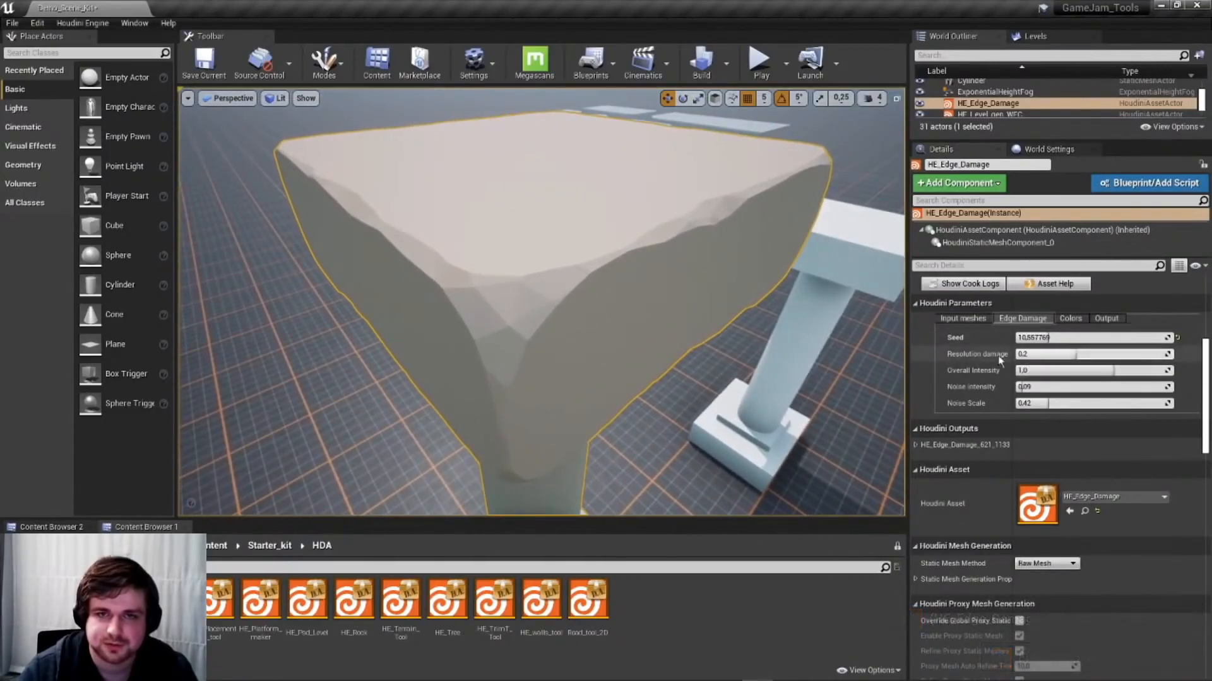
scroll(532, 327, "up", 6)
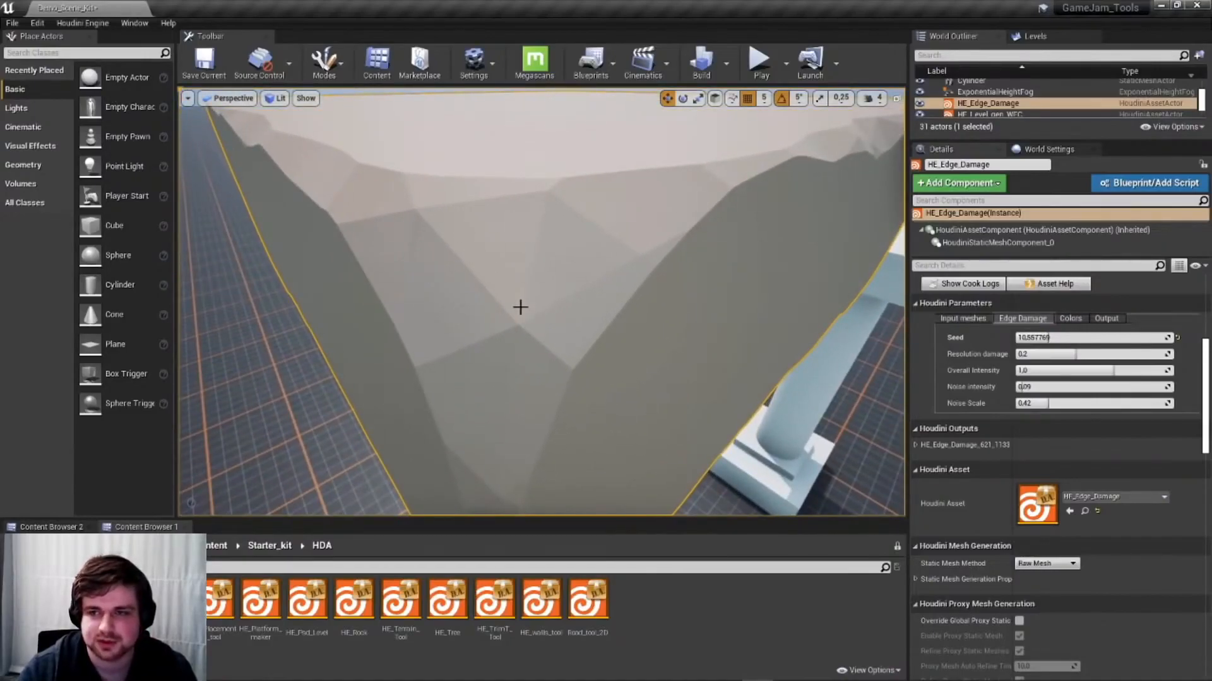
scroll(520, 307, "down", 4)
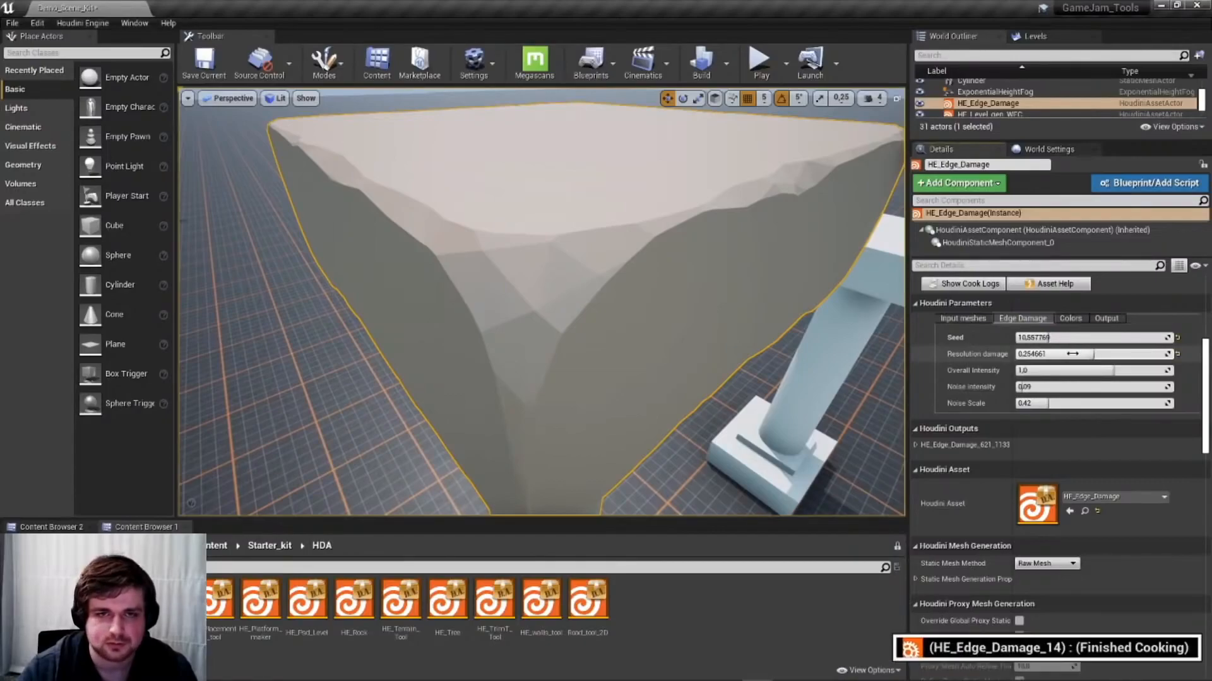
mouse_move(859, 361)
right_mouse_down()
mouse_move(934, 366)
mouse_move(840, 360)
right_mouse_up()
mouse_move(611, 329)
right_mouse_down()
mouse_move(593, 328)
mouse_move(612, 330)
right_mouse_up()
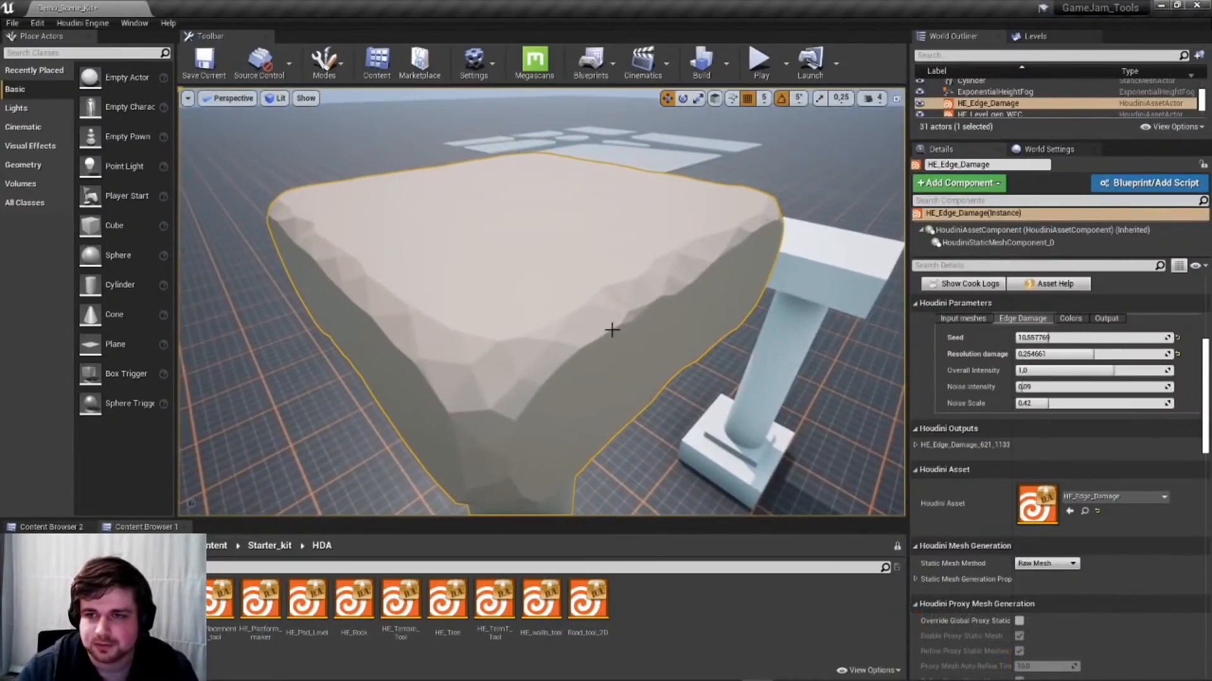
Raise the damage's Overall Intensity to about 1.83, Noise intensity to about 0.4 and Noise Scale to about 1.06
mouse_move(900, 355)
right_mouse_down()
mouse_move(871, 353)
mouse_move(900, 354)
right_mouse_up()
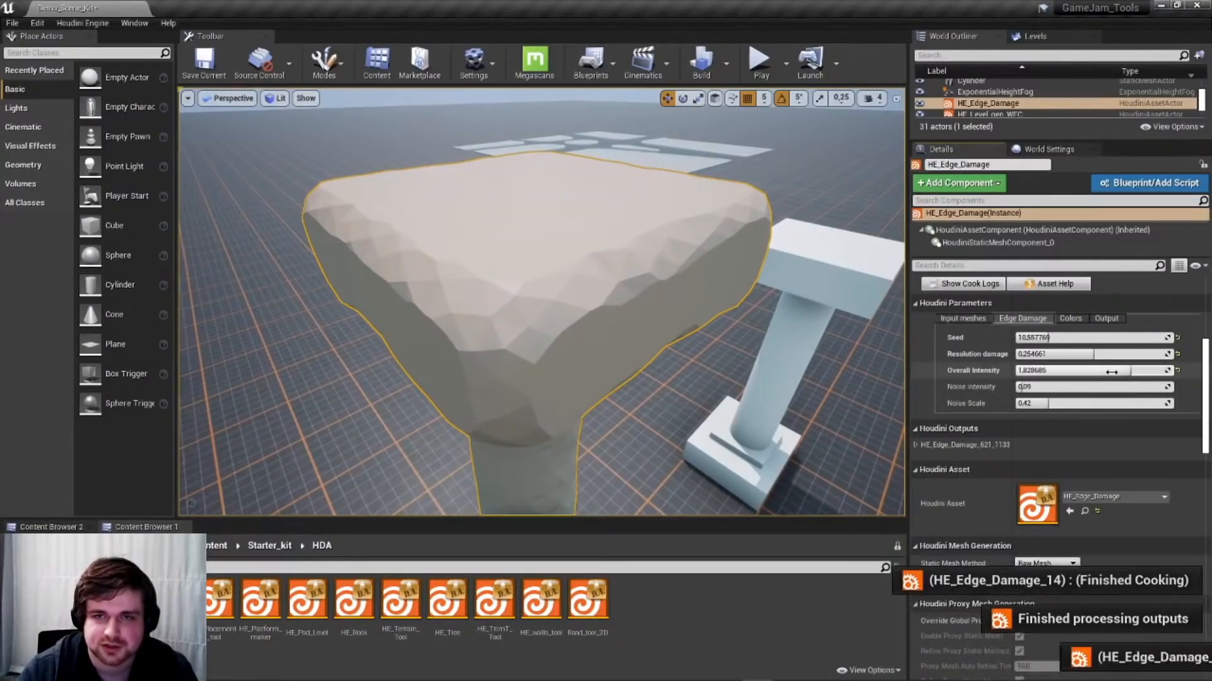
right_click_drag(506, 308, 436, 449)
right_click_drag(633, 312, 752, 327)
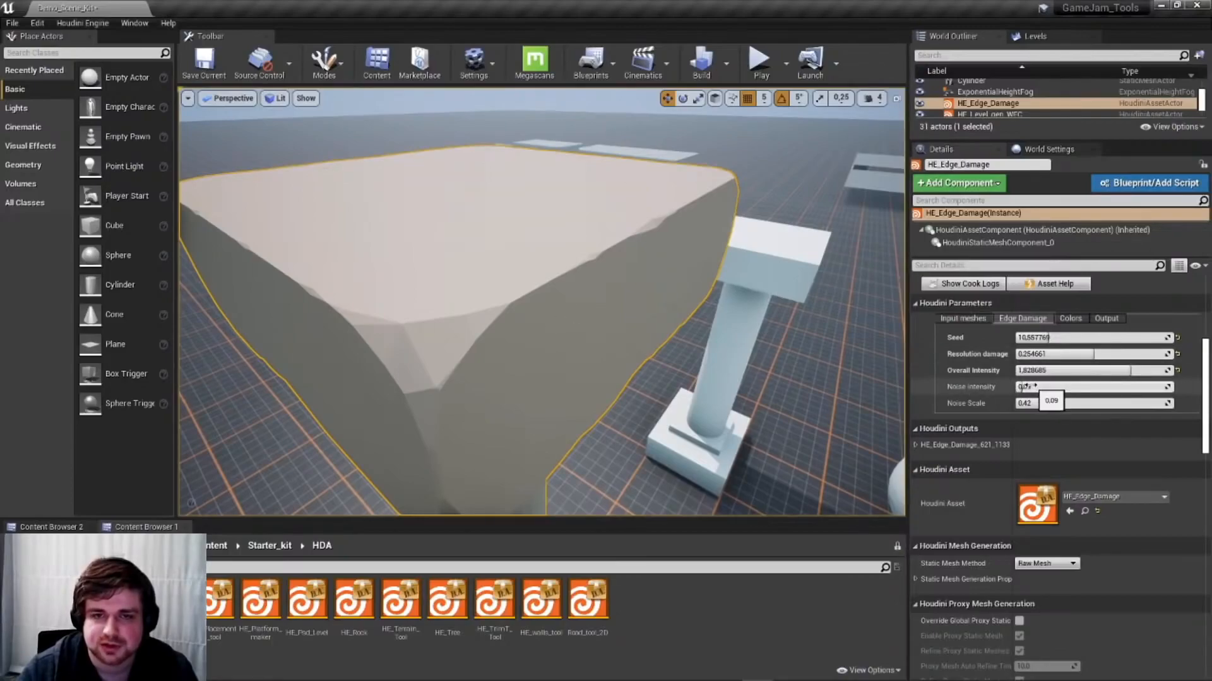
right_click_drag(716, 285, 669, 304)
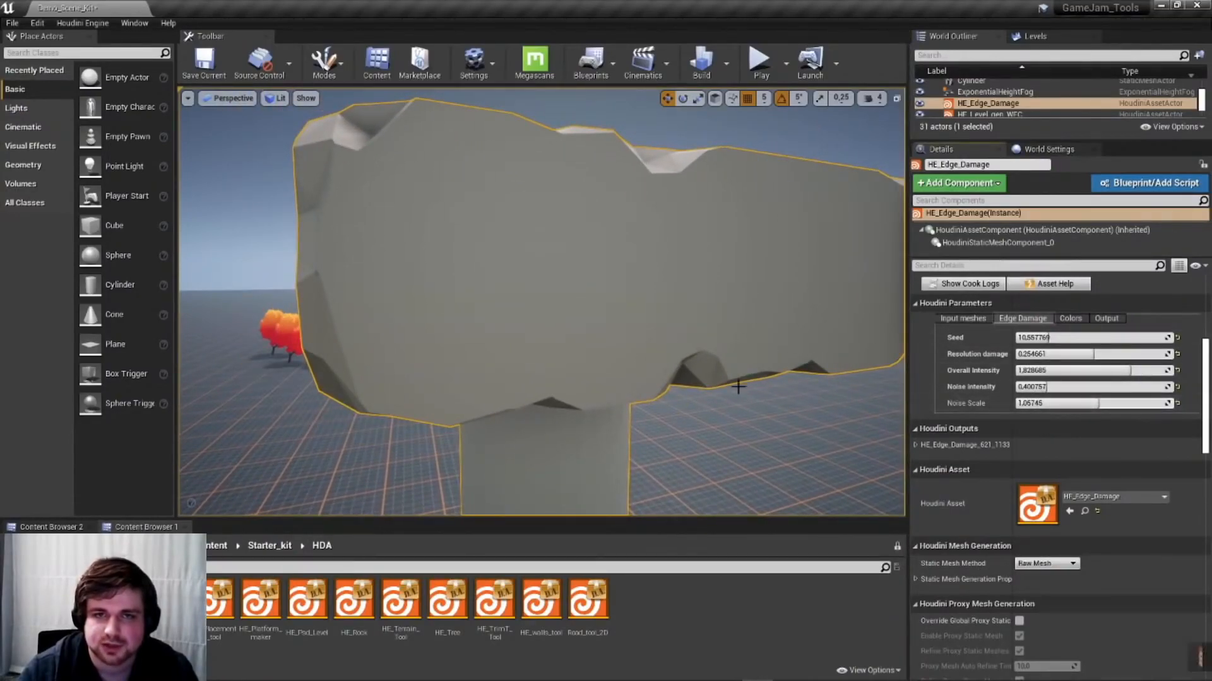
right_click_drag(737, 386, 611, 234)
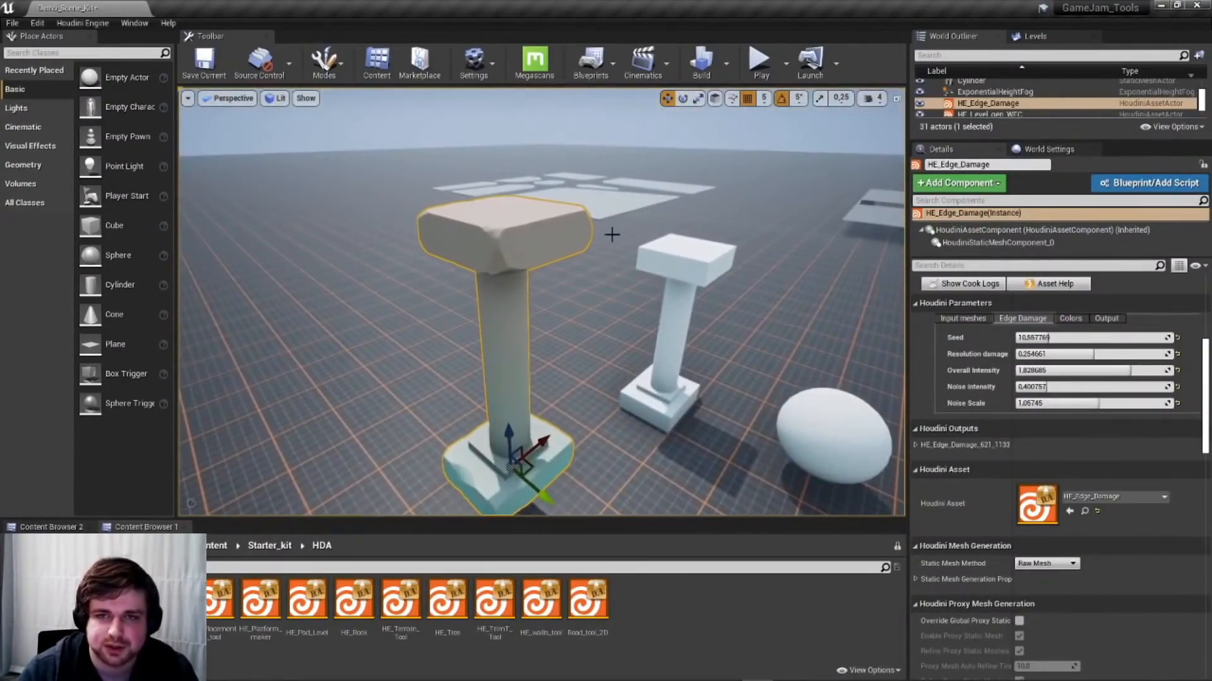
Rescale the blockout pillar's top slab, making it thinner, and reposition it vertically on the column
left_click(676, 265)
right_click_drag(652, 309, 553, 161)
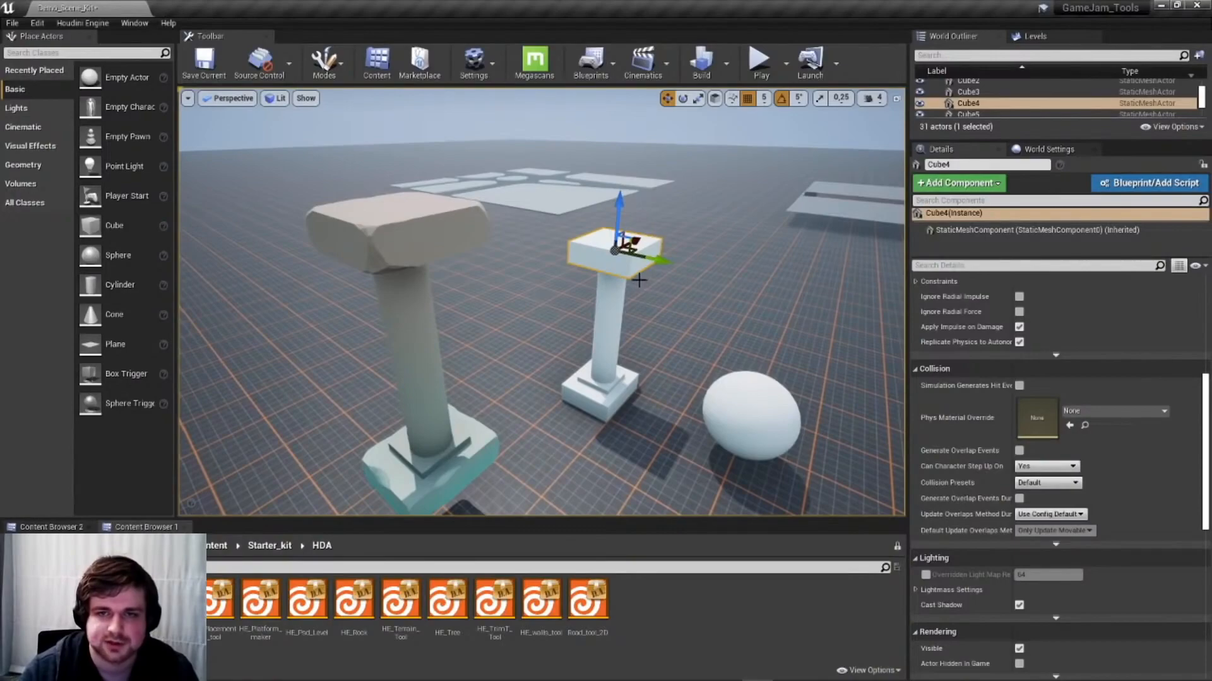
right_click_drag(637, 286, 610, 292)
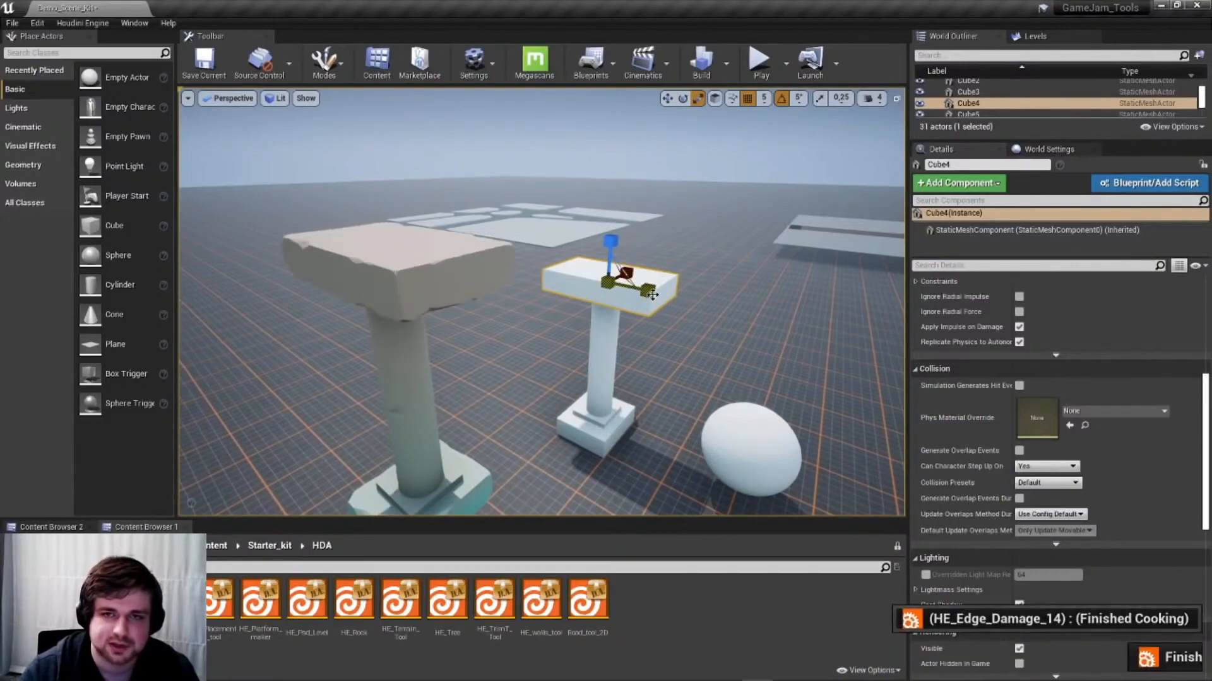
right_click_drag(614, 345, 649, 297)
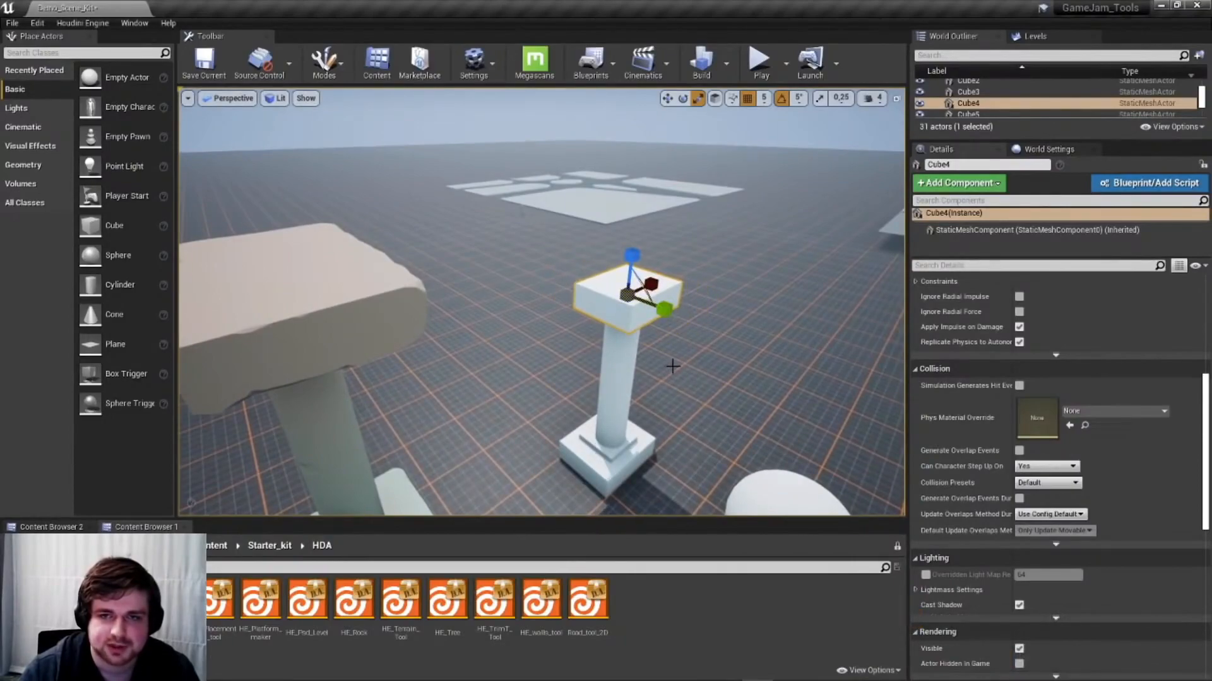
right_click_drag(652, 379, 644, 391)
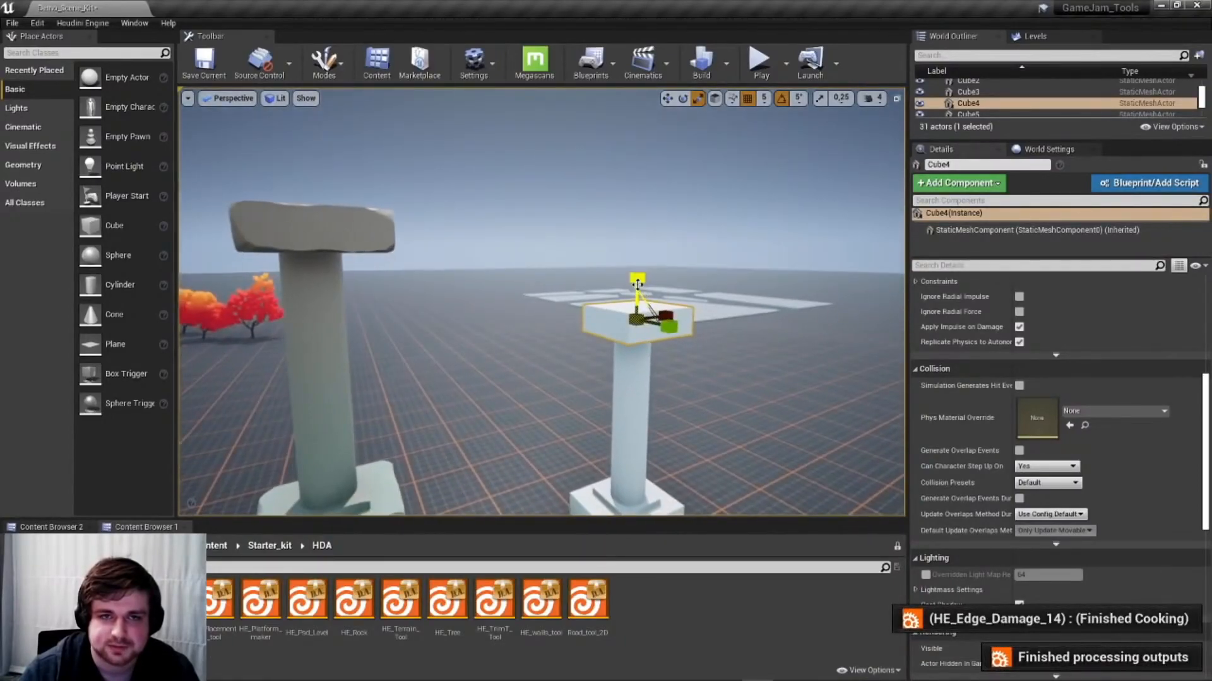
key("w")
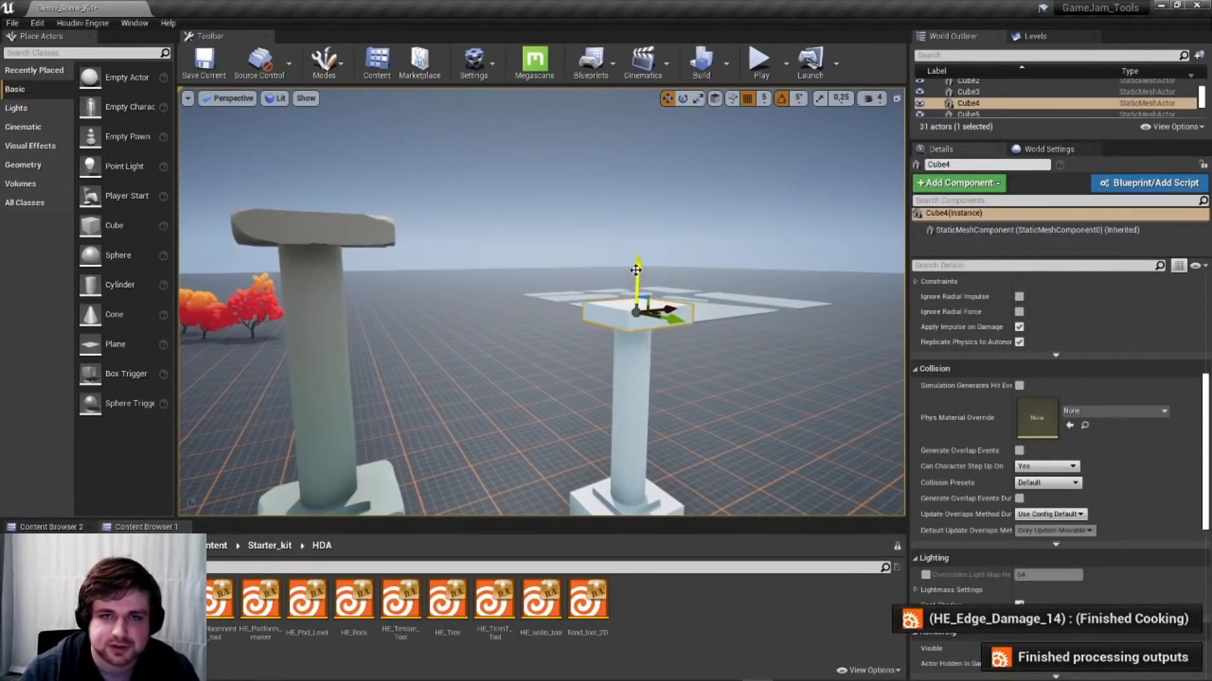
mouse_move(627, 384)
right_mouse_down()
mouse_move(606, 386)
mouse_move(632, 371)
right_mouse_up()
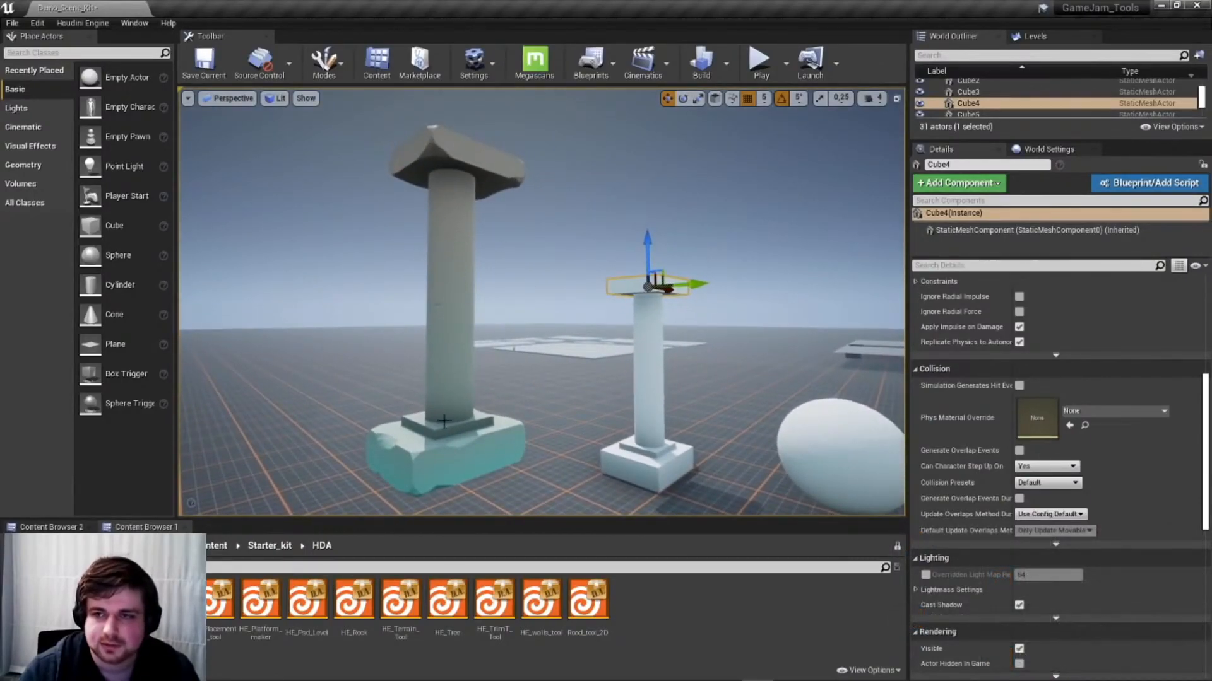
Enable subtraction in the edge damage asset's input meshes and set the Subtract input to World Outliner Input
left_click(498, 429)
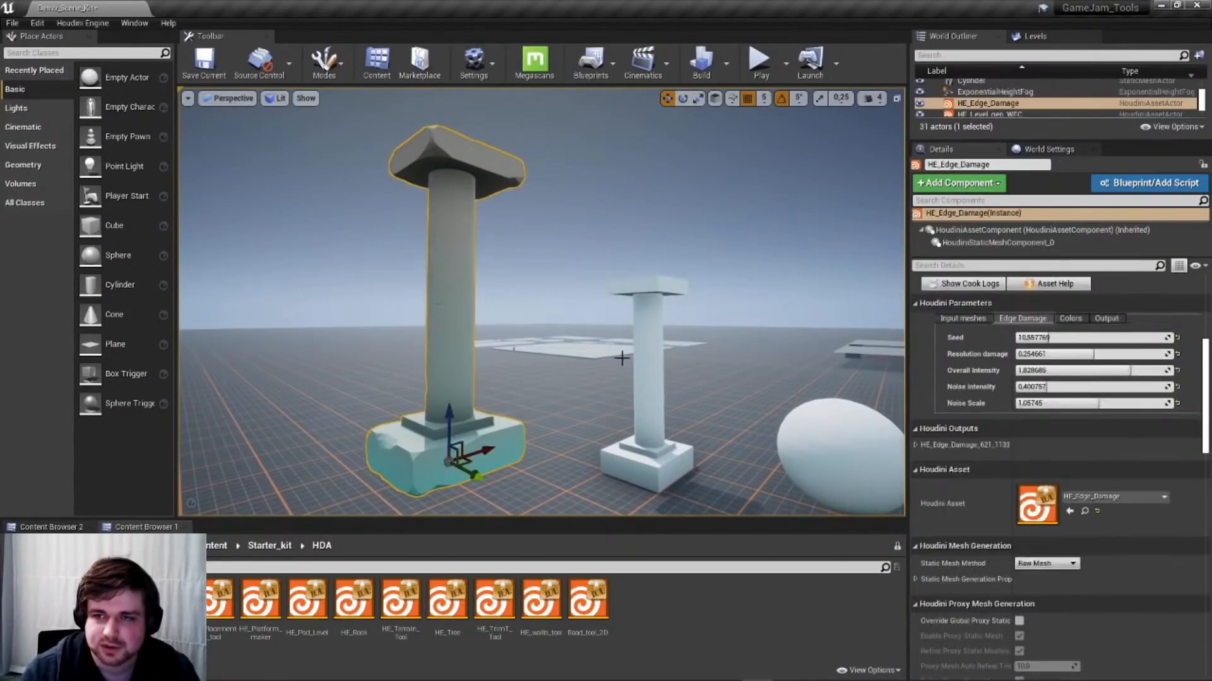
left_click(963, 320)
scroll(967, 380, "down", 5)
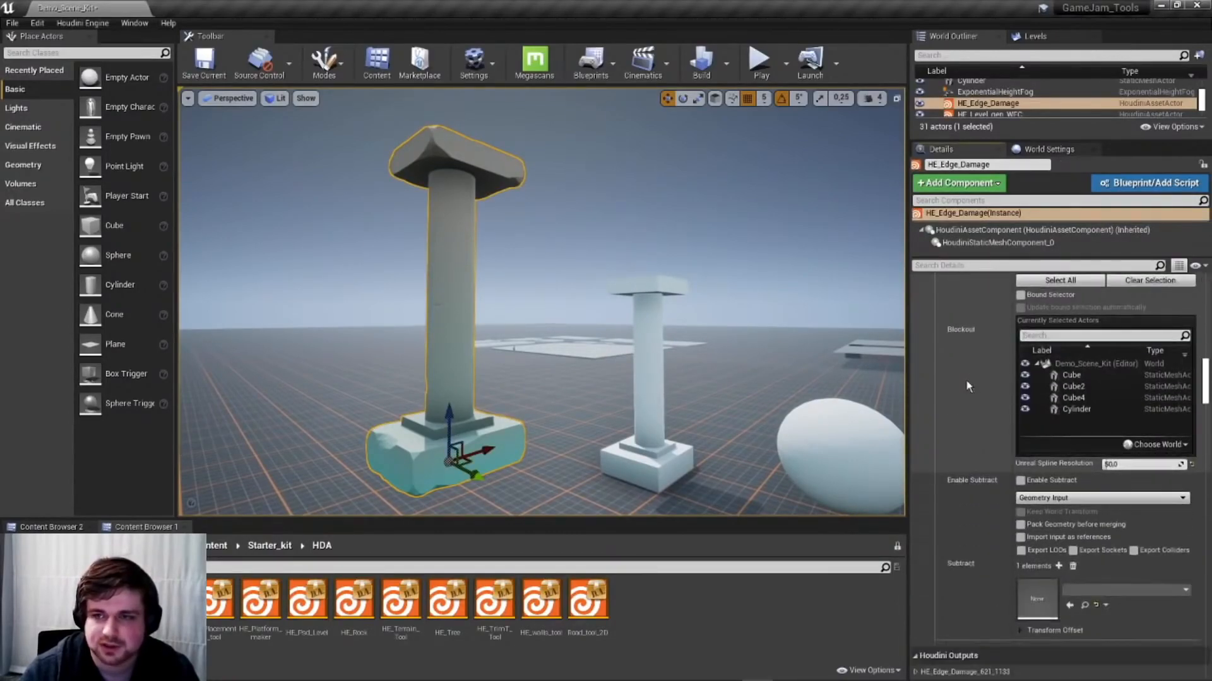
scroll(967, 380, "down", 3)
right_click_drag(547, 316, 728, 347)
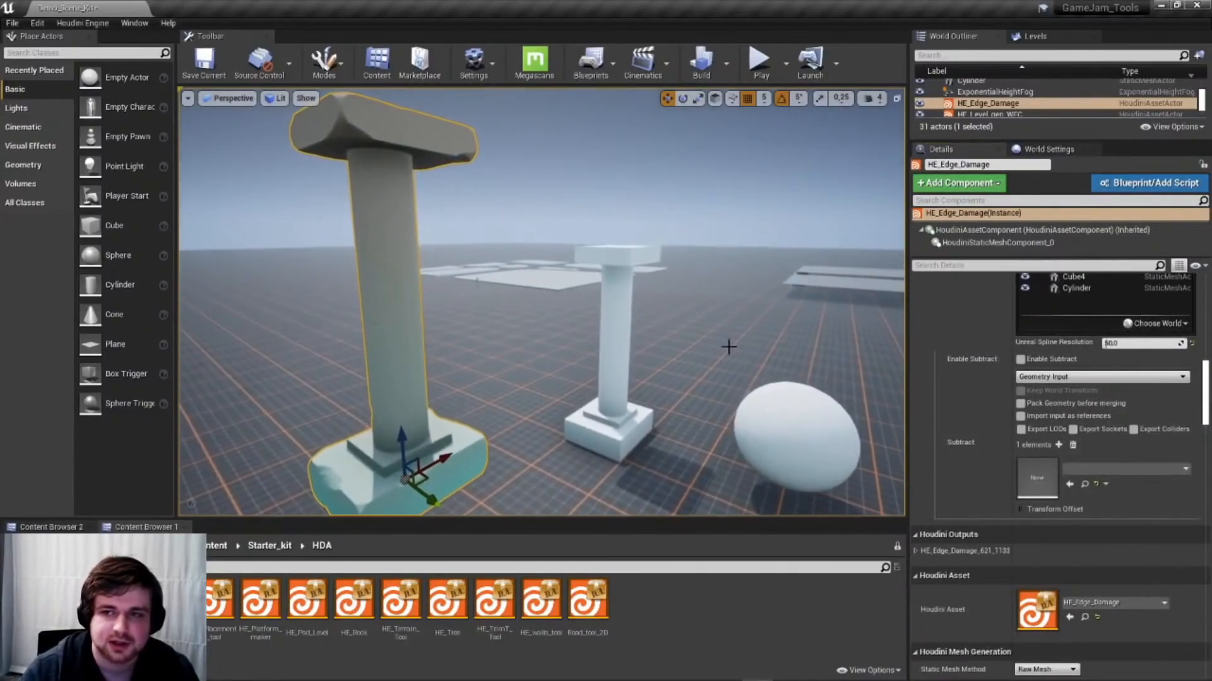
left_click(1020, 359)
left_click(1028, 378)
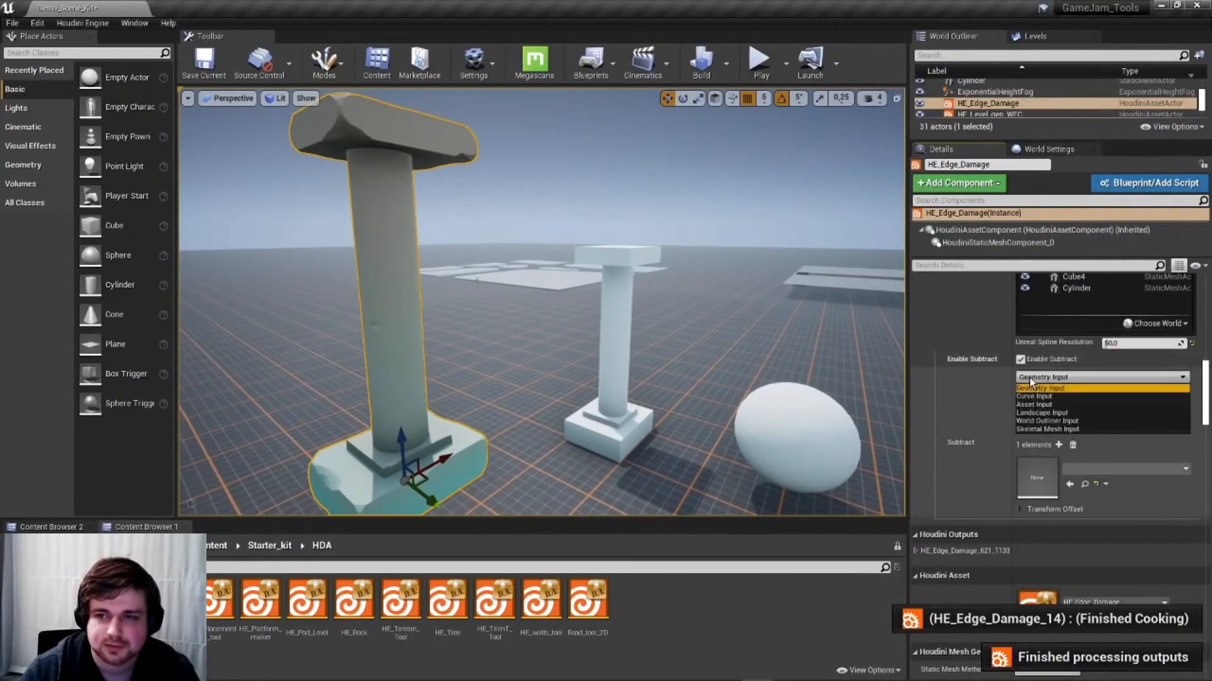
left_click(1032, 421)
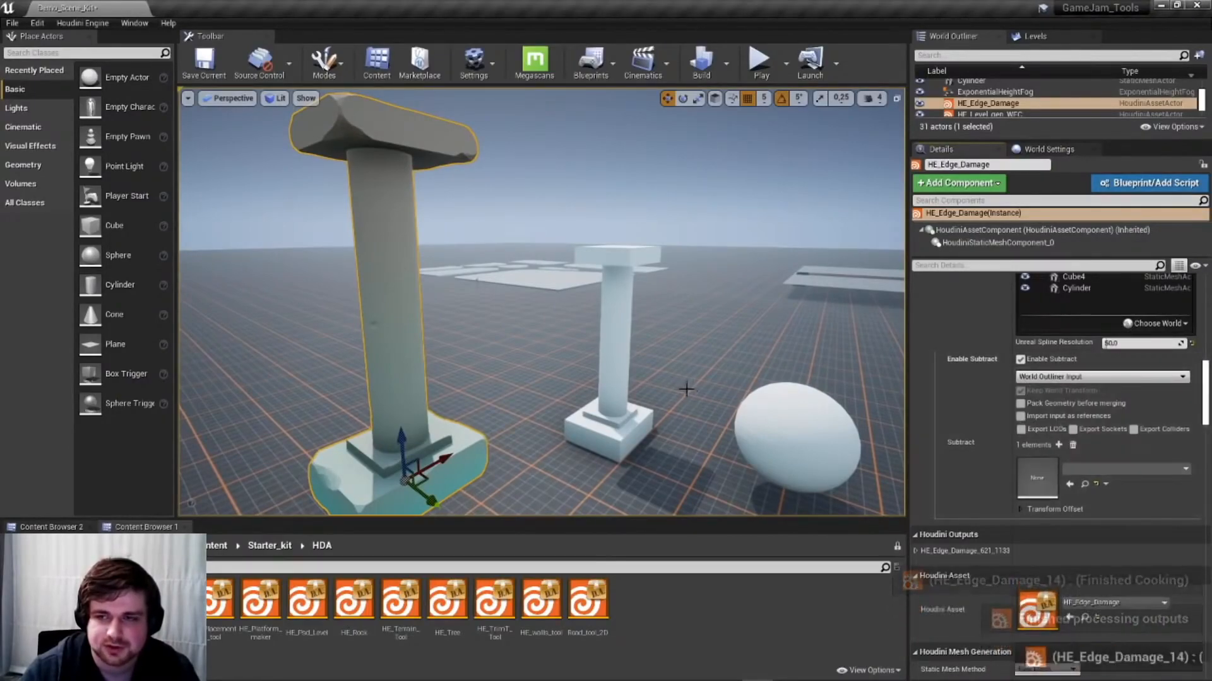
Assign the sphere beside the blockout pillar as the Subtract input's actor
right_click_drag(686, 390, 635, 373)
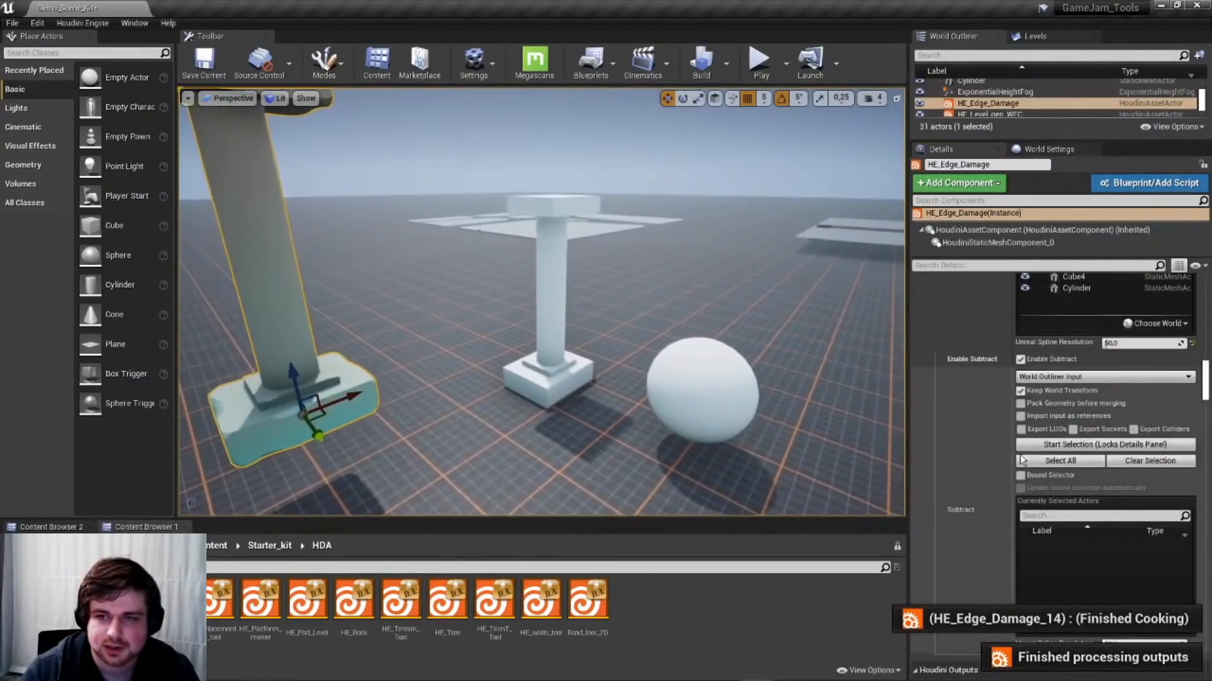
left_click(1066, 444)
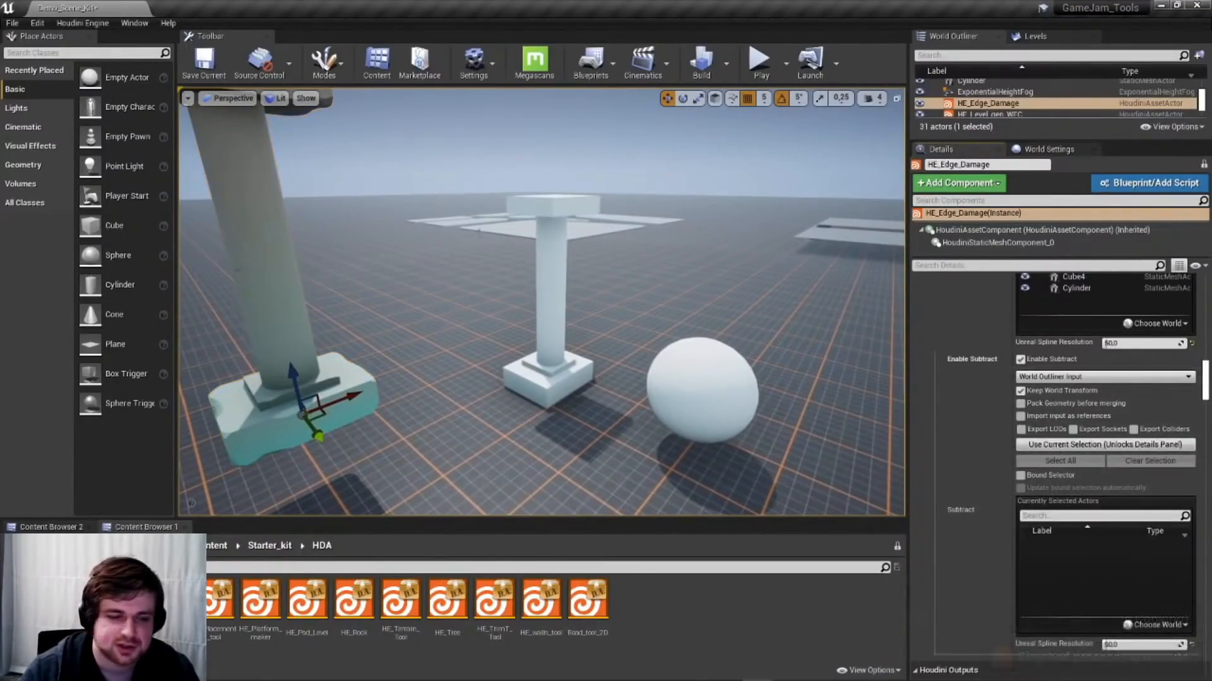
left_click(1104, 444)
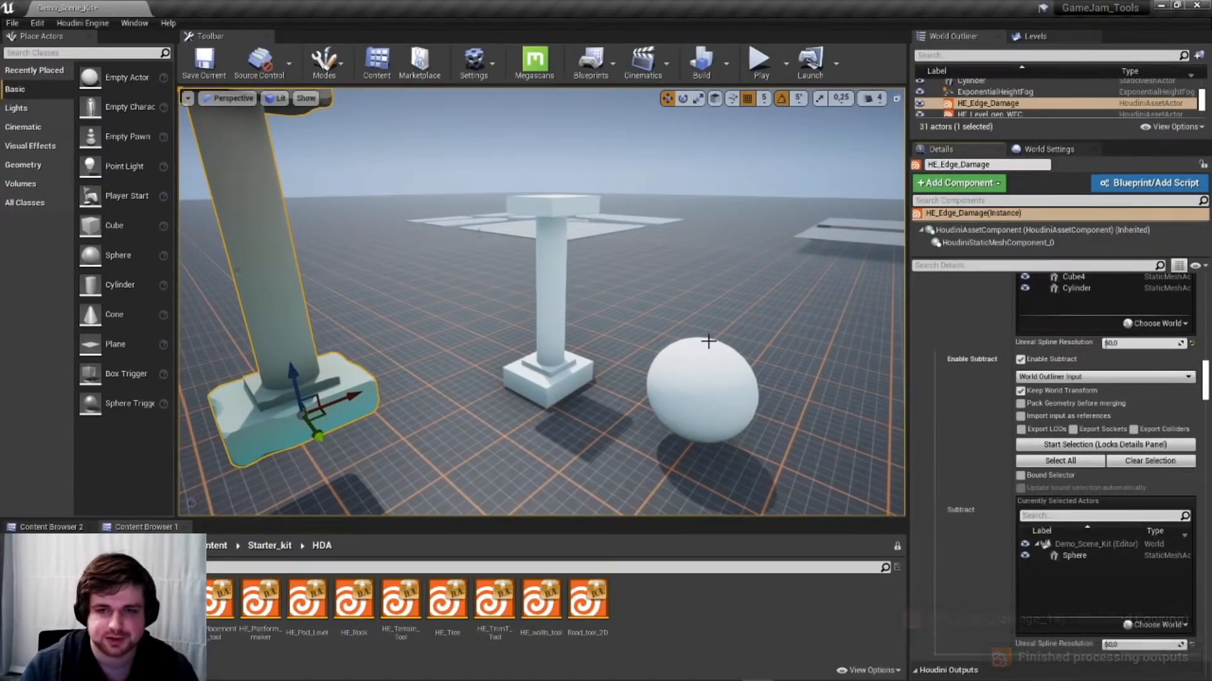
Move the sphere into the blockout pillar's shaft so that it carves the damaged pillar
left_click(709, 341)
right_click_drag(657, 385, 631, 402)
left_click_drag(539, 395, 637, 274)
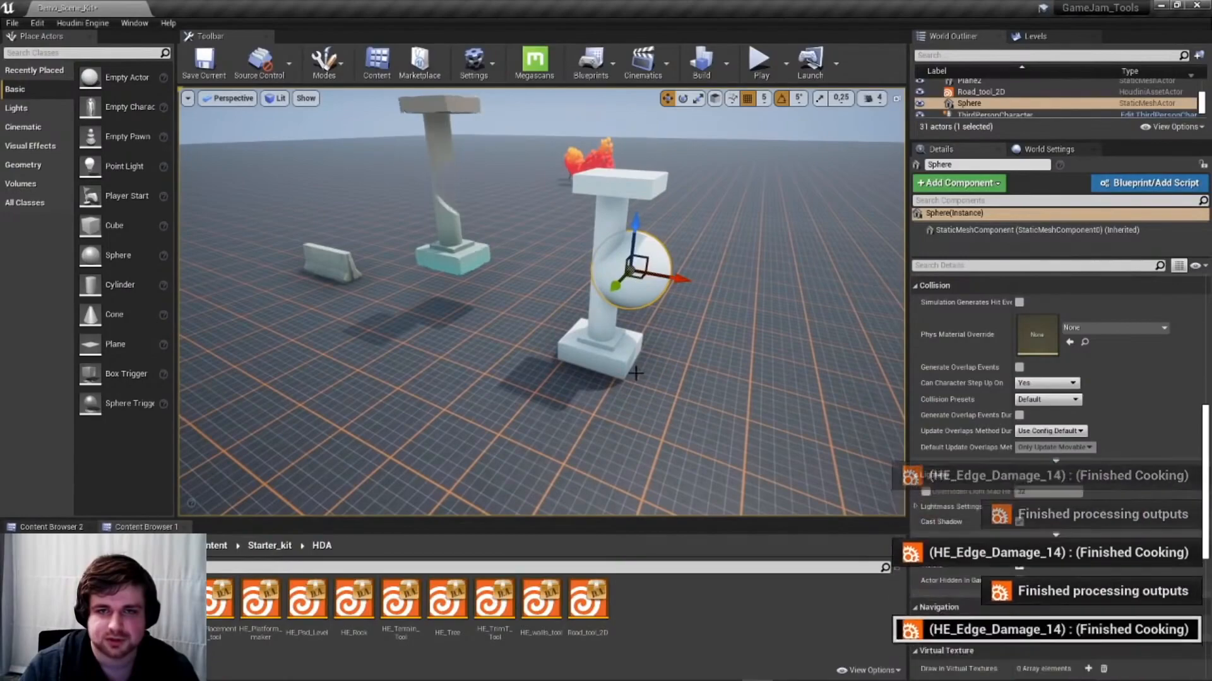
Raise the sphere into the blockout's top slab, then lower it back against the shaft, checking the carved result
right_click_drag(637, 274, 605, 414)
key("w")
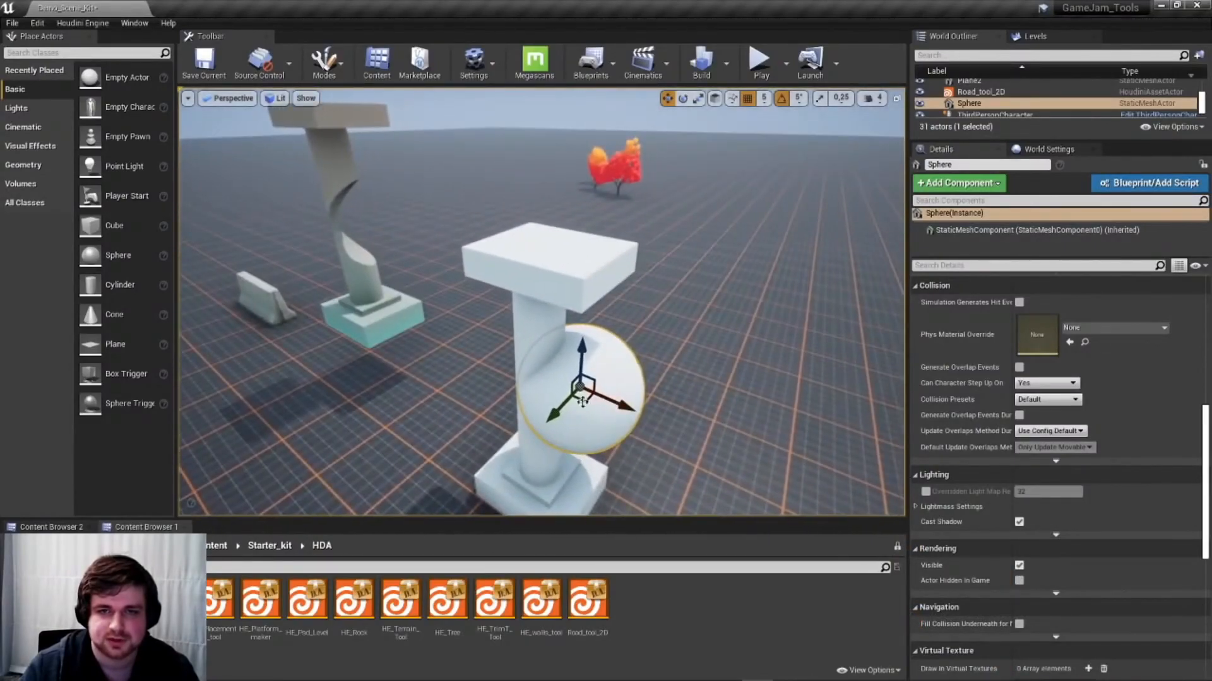
left_click_drag(583, 368, 594, 257)
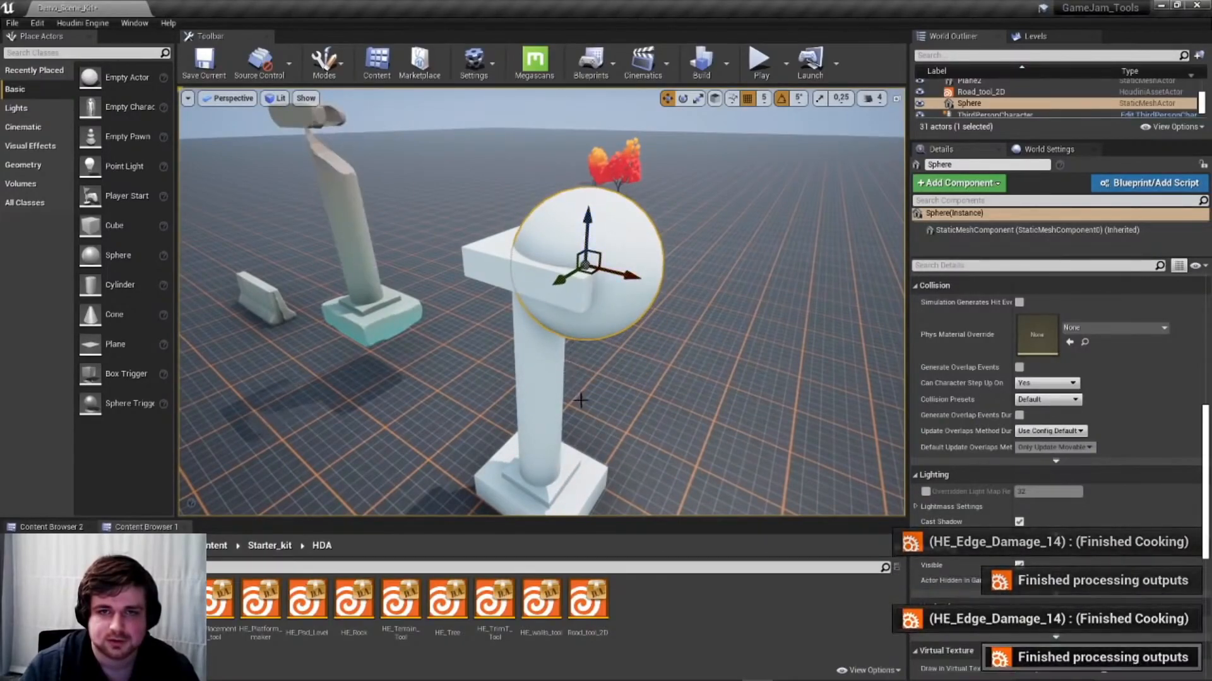
right_click_drag(570, 366, 554, 307)
right_click_drag(541, 301, 662, 315)
right_click_drag(403, 303, 430, 354)
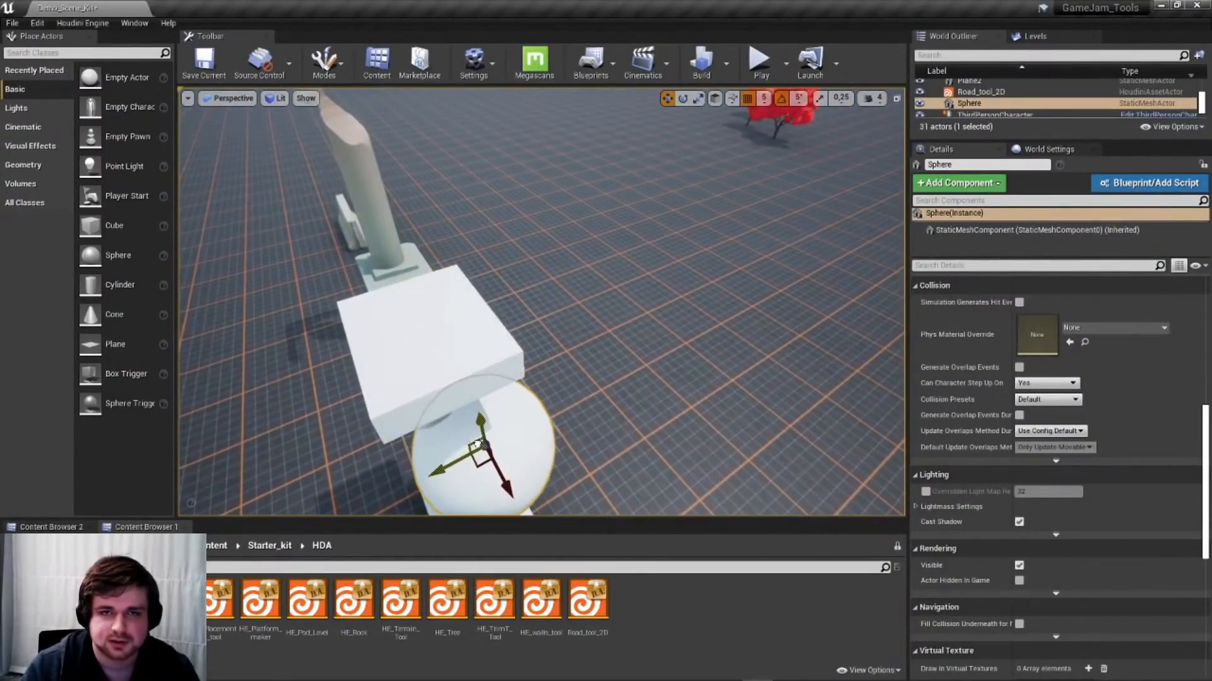
Examine the damaged pillar's carved shaft and chipped base, comparing them with the blockout and its intersecting sphere
right_click_drag(616, 333, 583, 249)
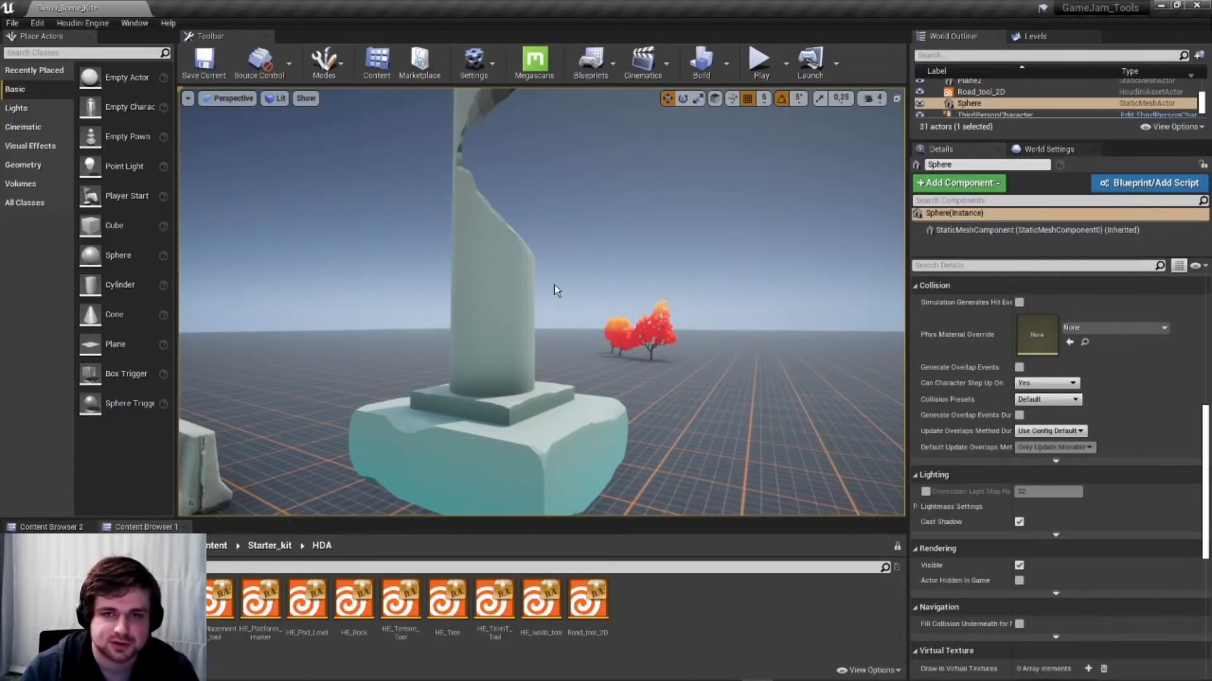
key("f")
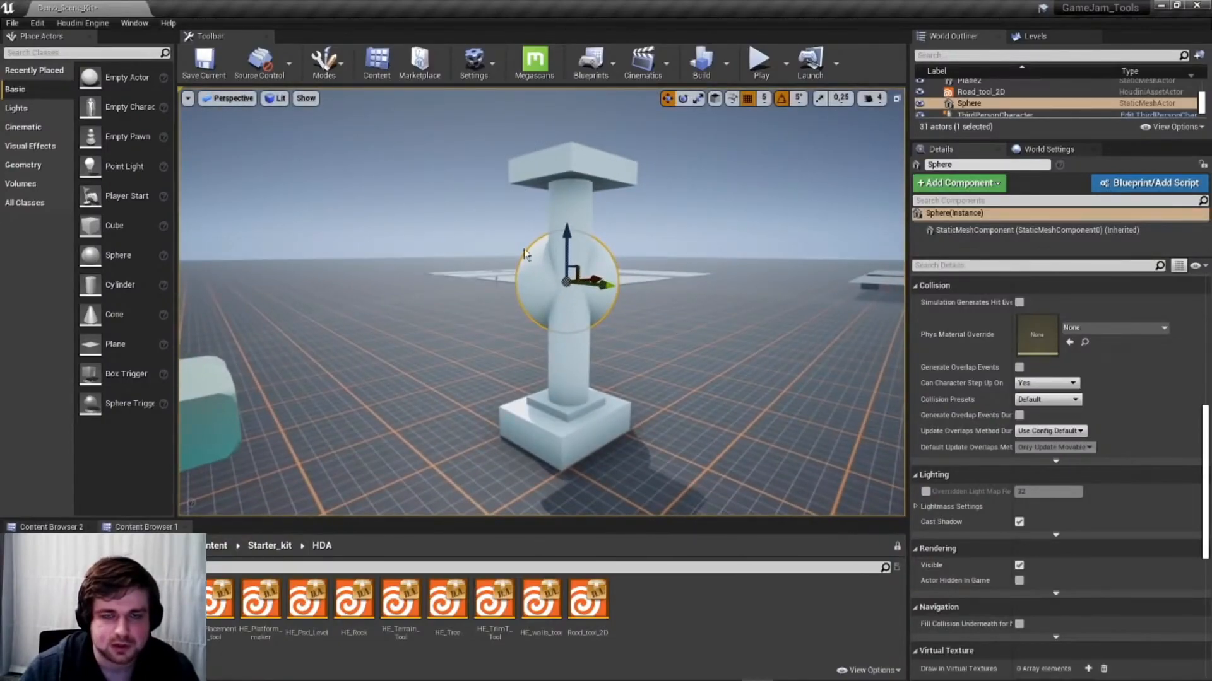
left_click_drag(435, 419, 430, 387)
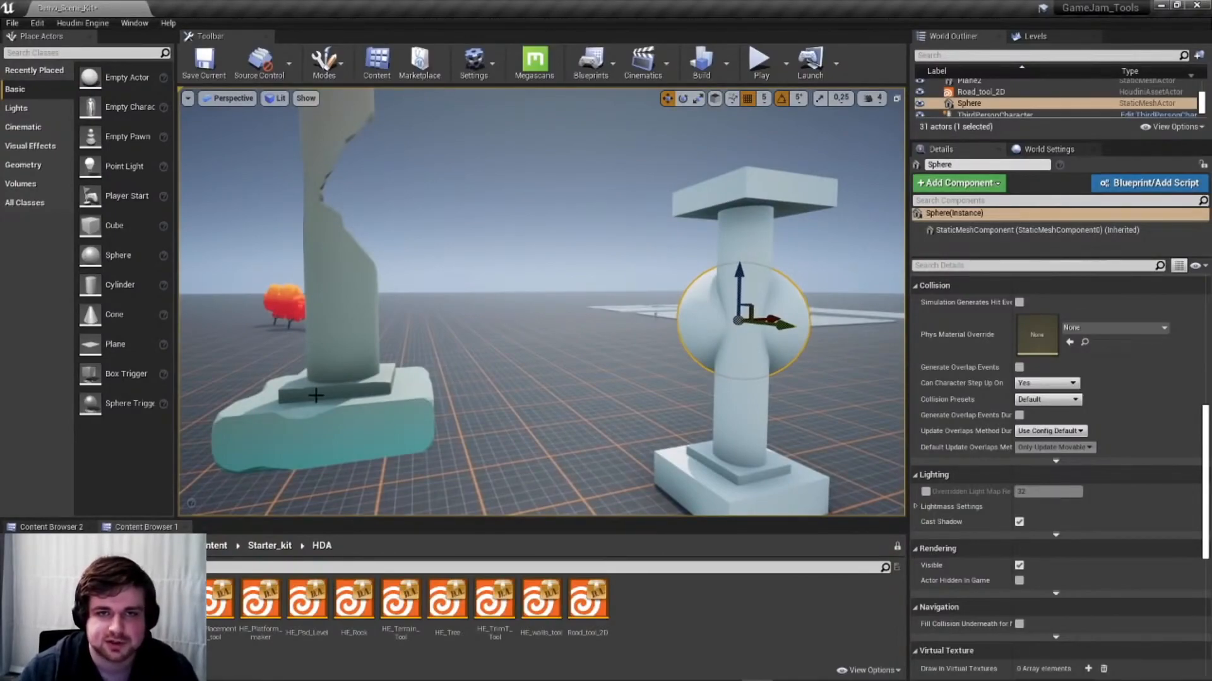
left_click_drag(316, 396, 388, 394)
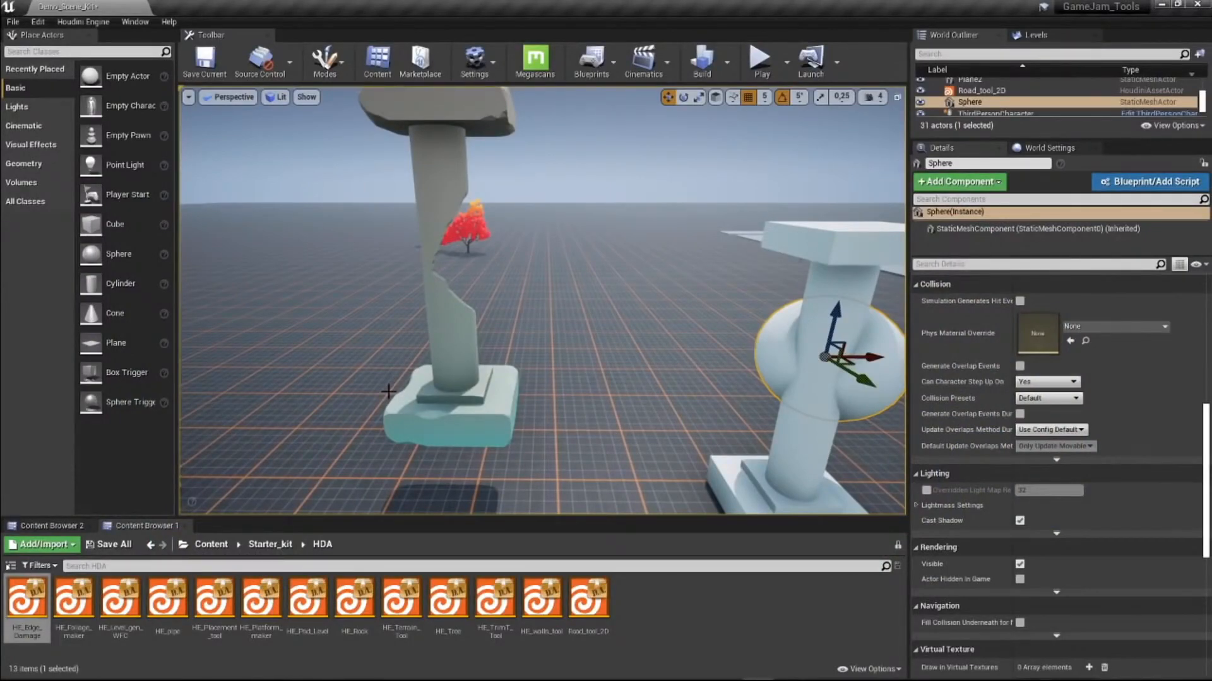
Inspect the concrete barrier standing near the damaged pillar up close
left_click(388, 392)
key("f")
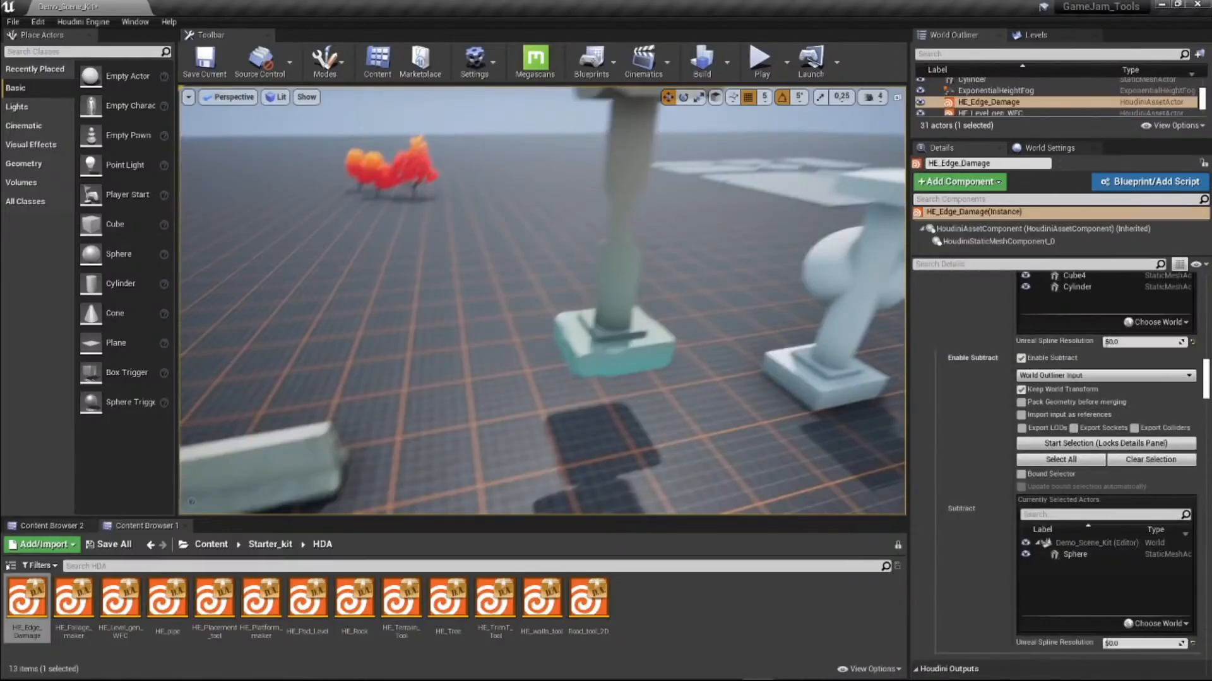
right_click_drag(541, 300, 513, 331)
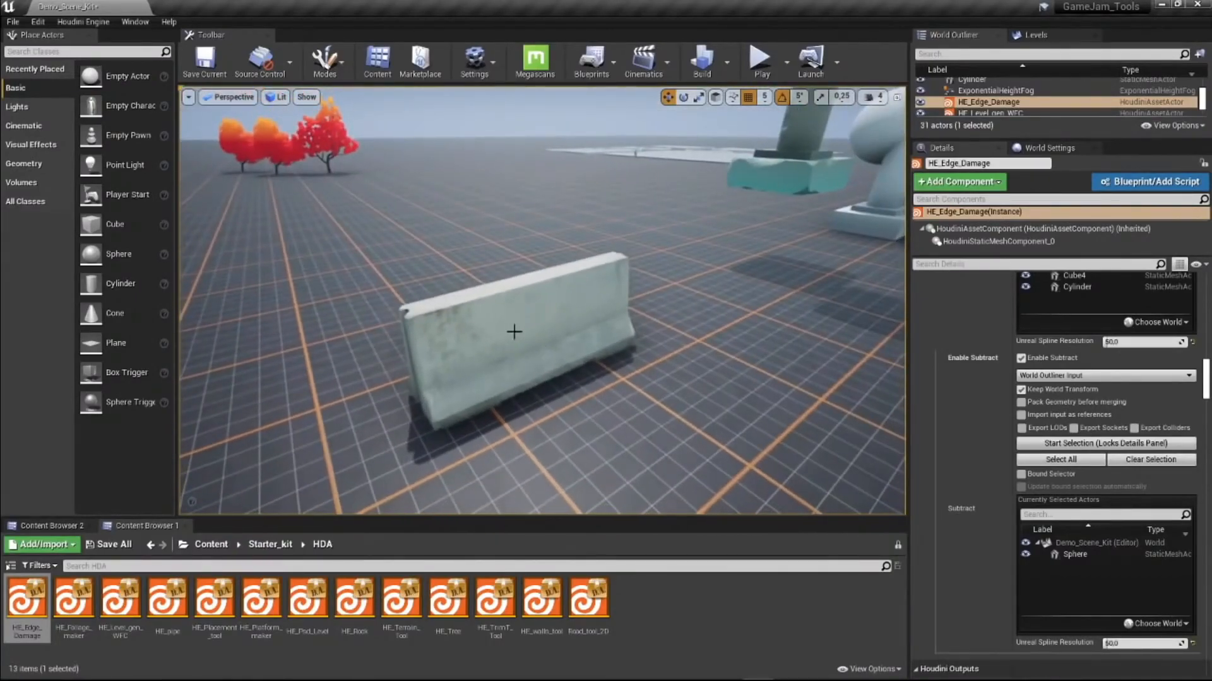
right_click_drag(474, 272, 491, 216)
Select the damaged pillar and review its bake options and the Blockout and Subtract settings of its input meshes
left_click(668, 249)
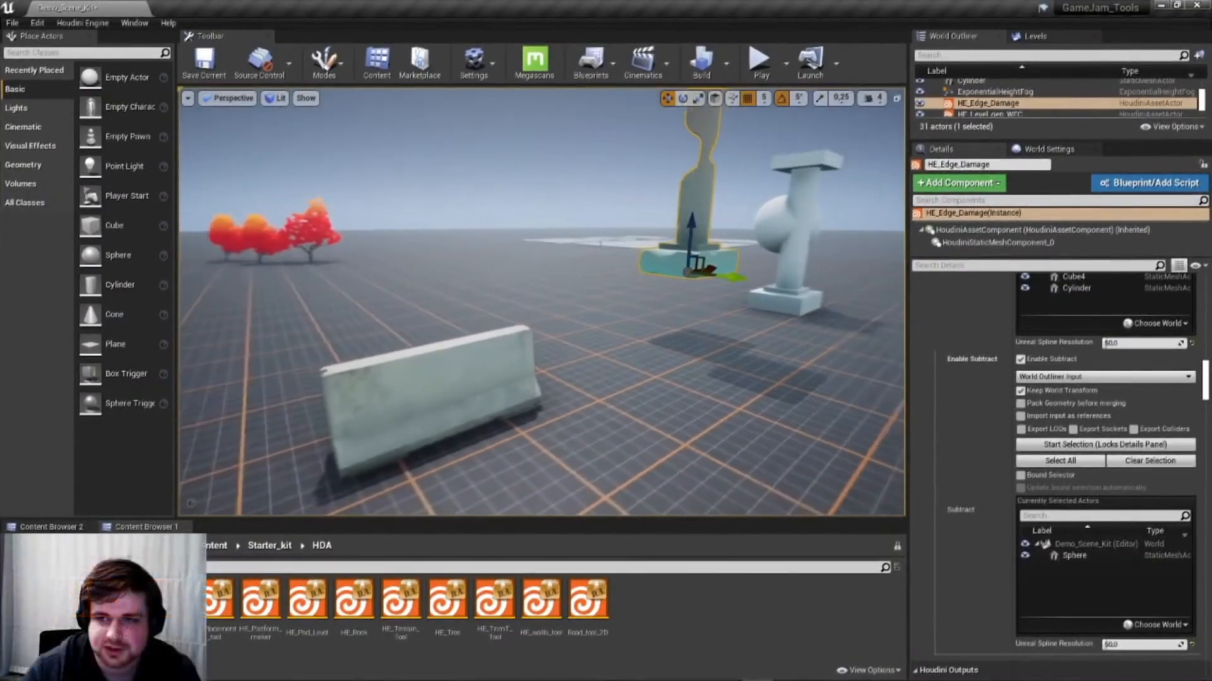
scroll(967, 418, "up", 10)
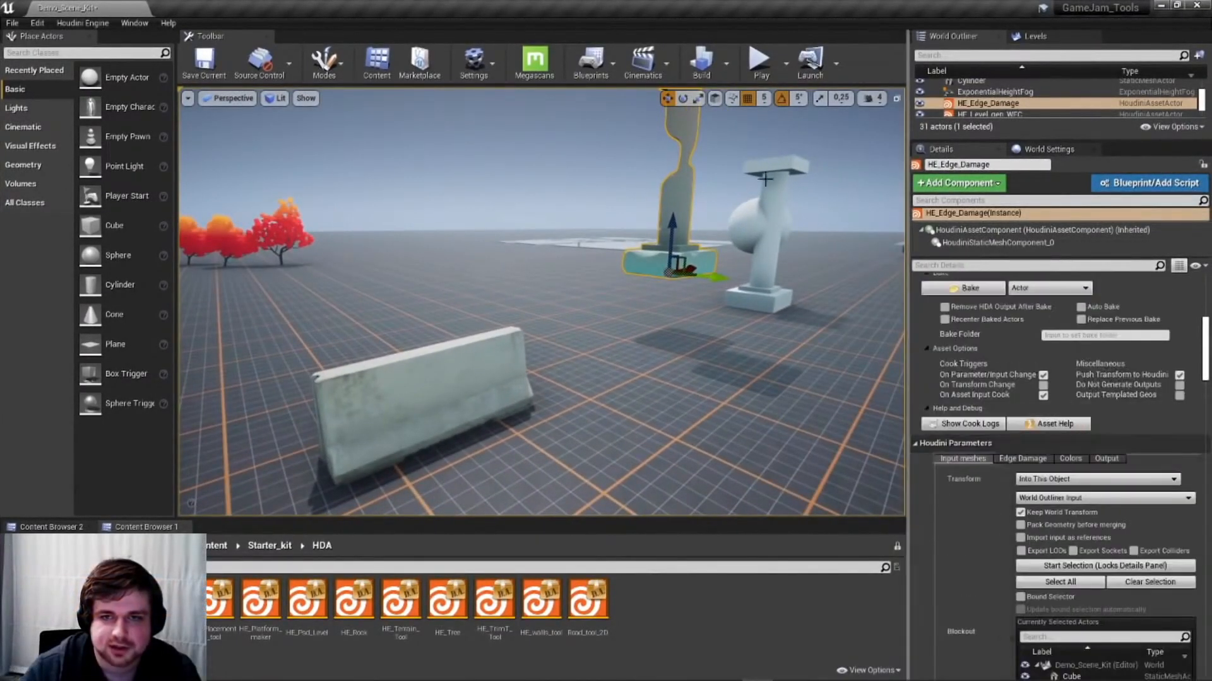
right_click_drag(765, 179, 765, 179)
scroll(960, 413, "down", 5)
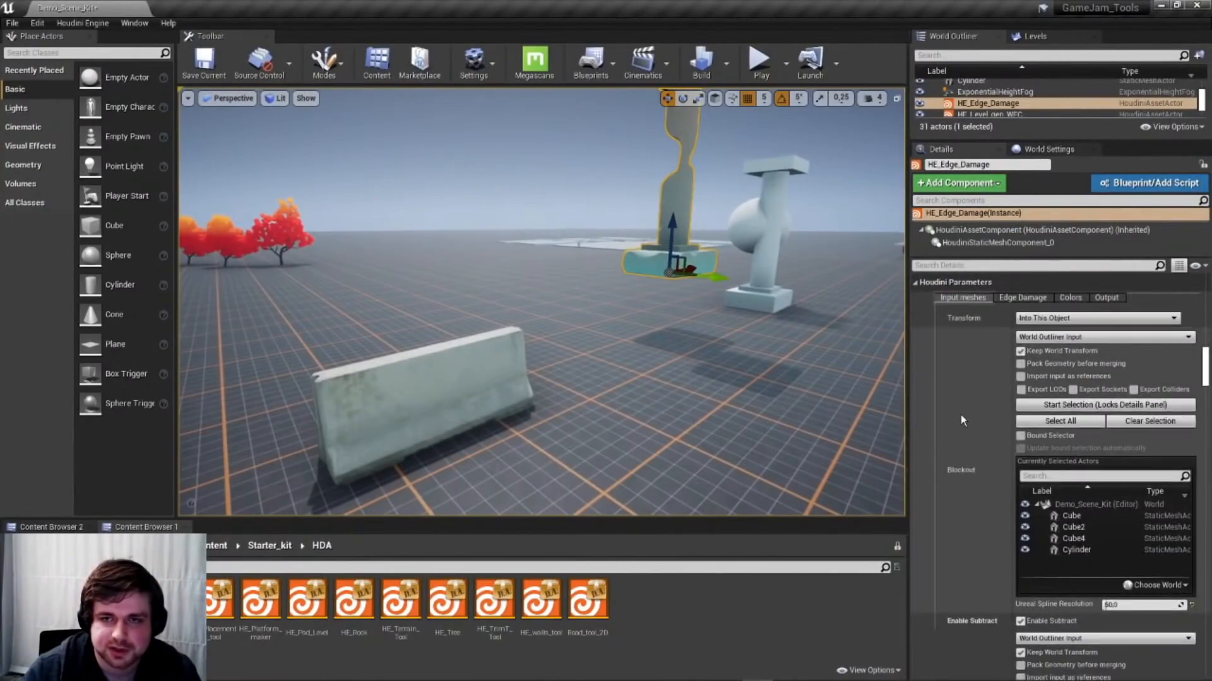
Replace the Blockout input meshes of the edge damage asset with the concrete barrier
left_click(1053, 406)
left_click(485, 369)
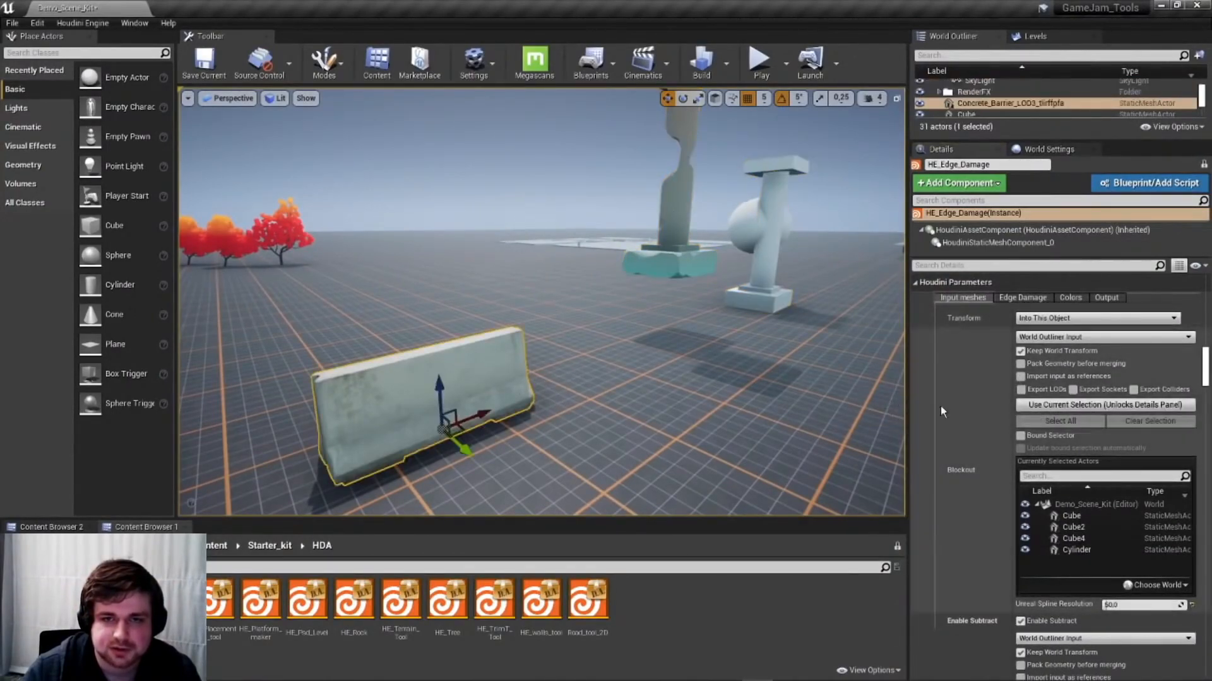
left_click(1035, 405)
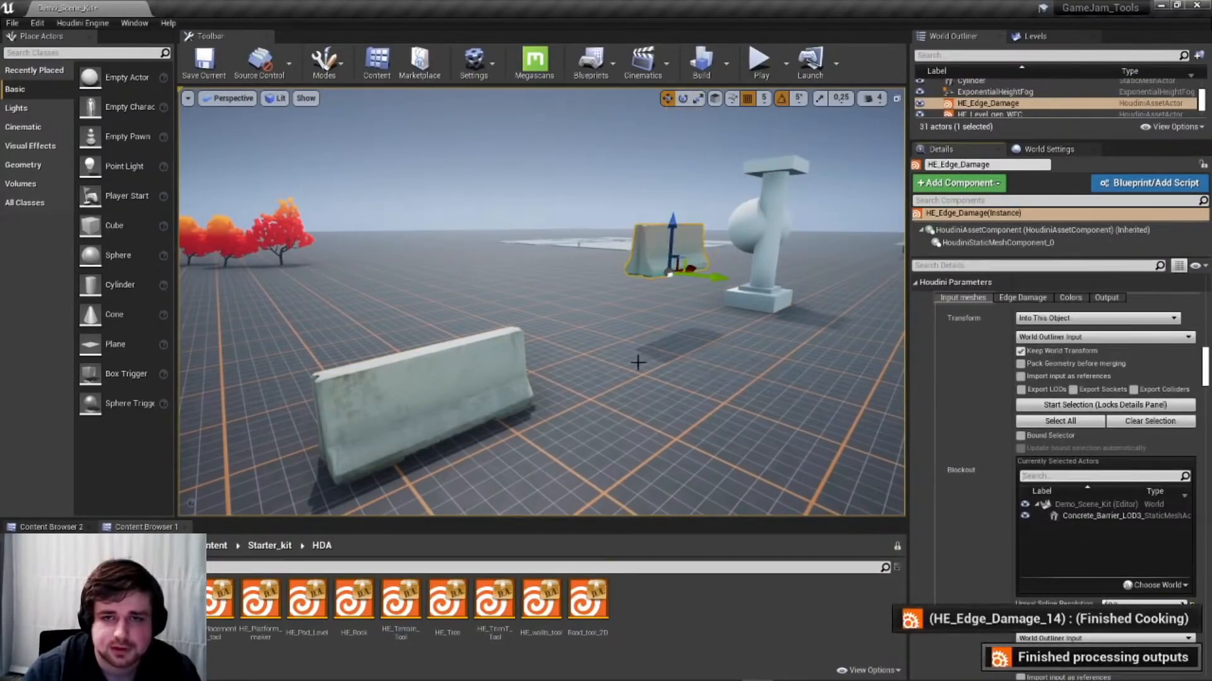
Lower the damaged barrier copy to the ground and place it slightly in front of the original concrete barrier
right_click_drag(638, 359, 720, 328)
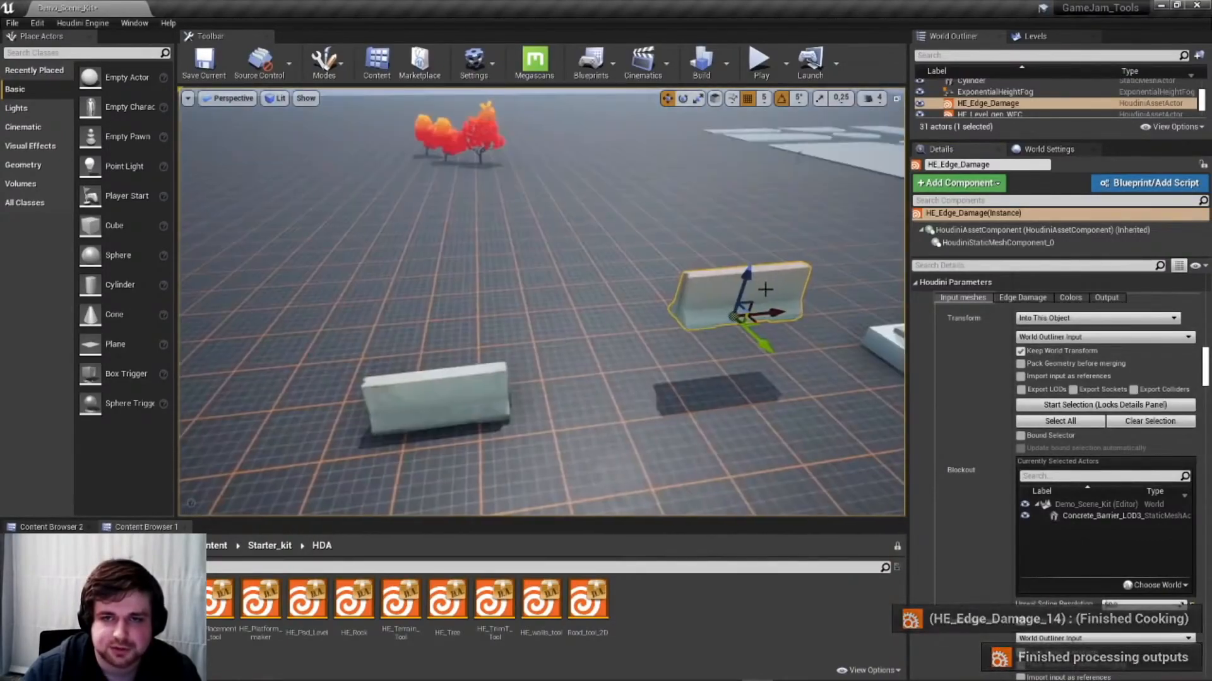
left_click_drag(720, 327, 591, 411)
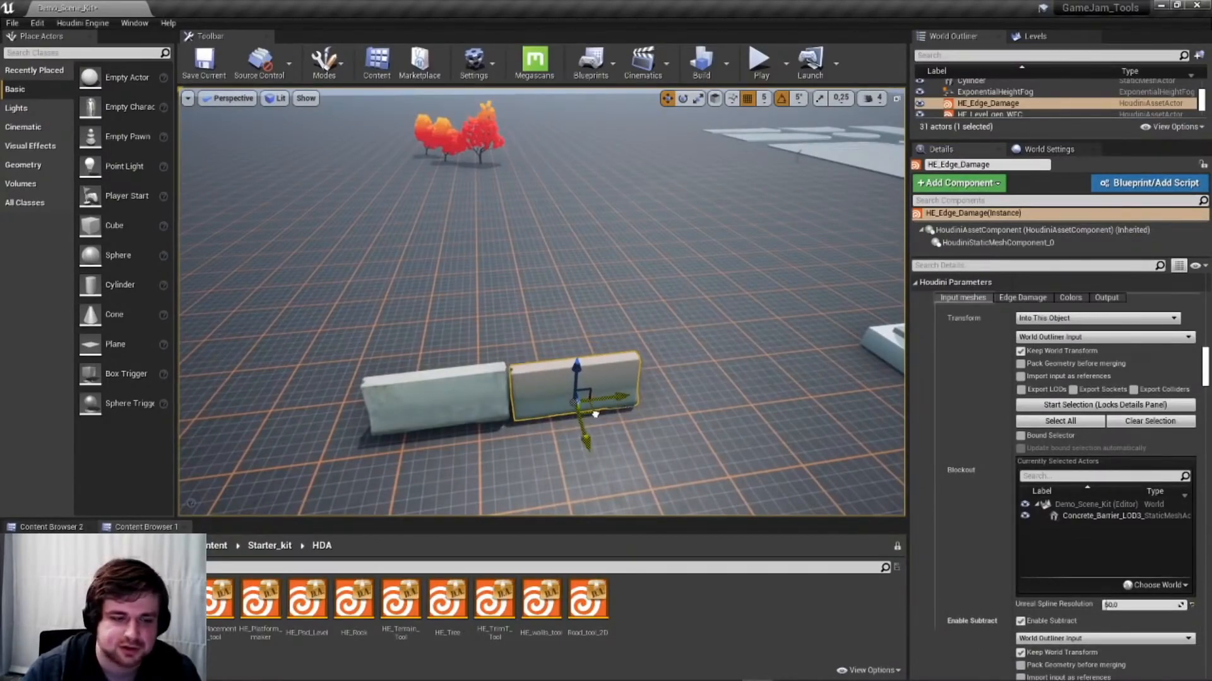
right_click_drag(591, 412, 678, 391)
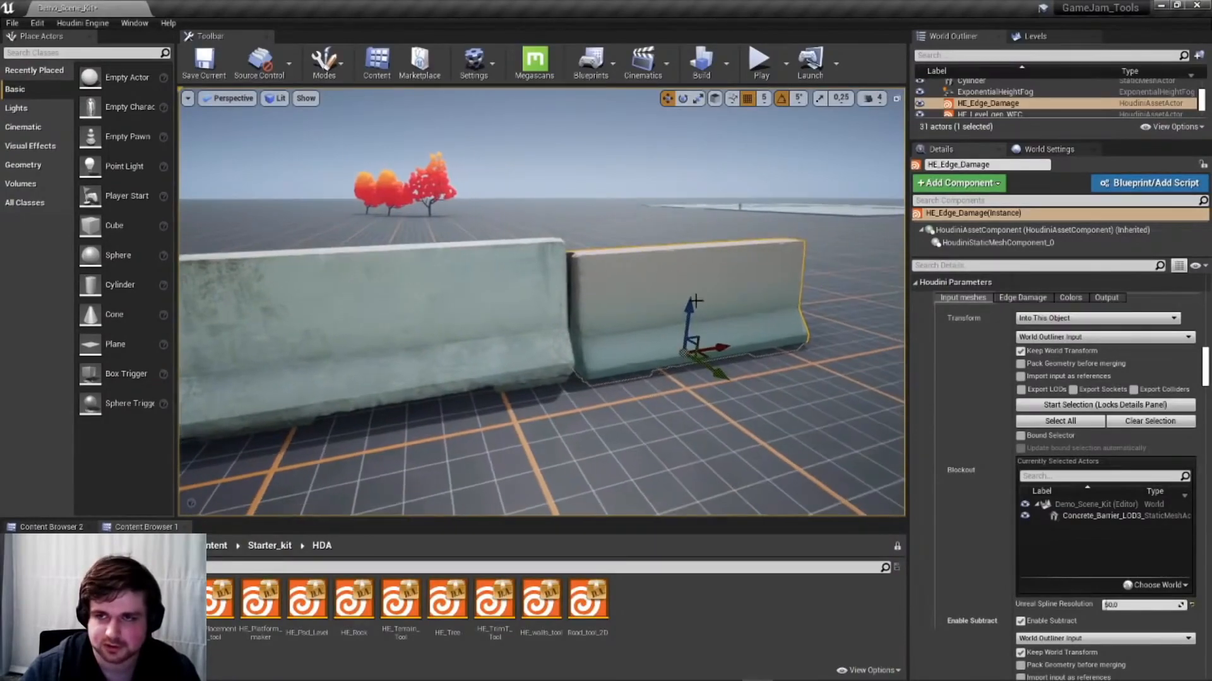
left_click_drag(691, 310, 691, 298)
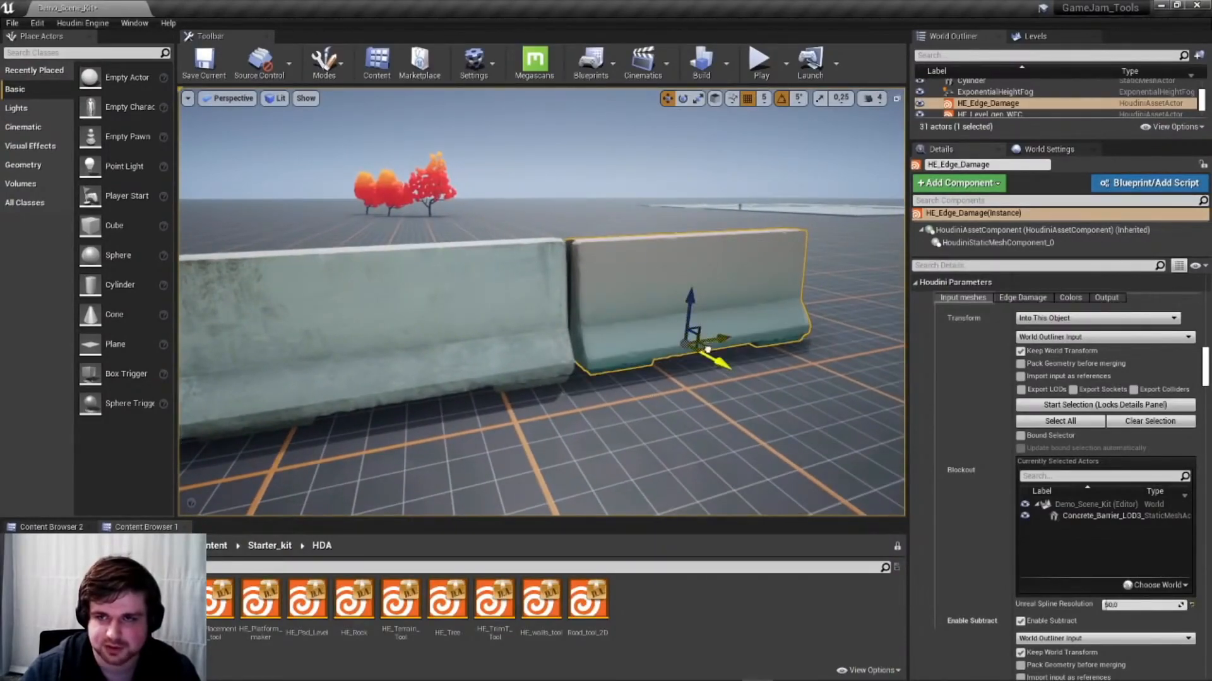
left_click_drag(707, 348, 560, 310)
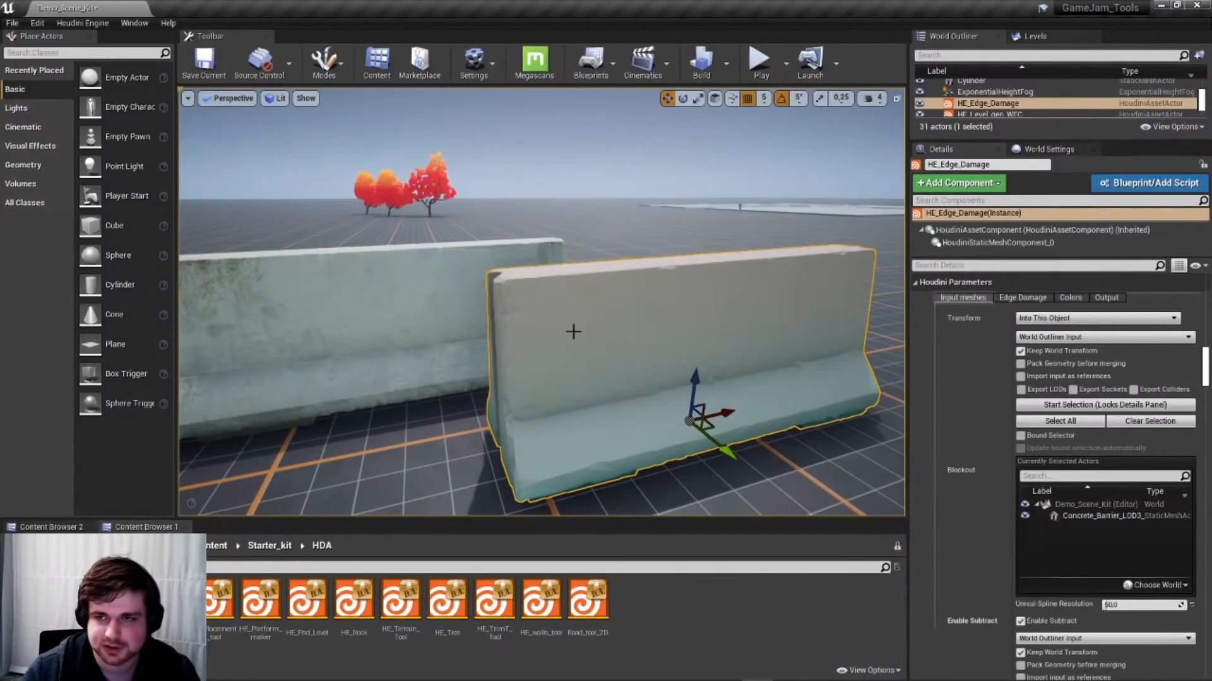
left_click_drag(549, 383, 593, 456)
Set the barrier's Noise Intensity to about 0.72, Noise Scale to about 0.67 and Overall Intensity to about 0.43, checking the chipped edges
left_click(1004, 295)
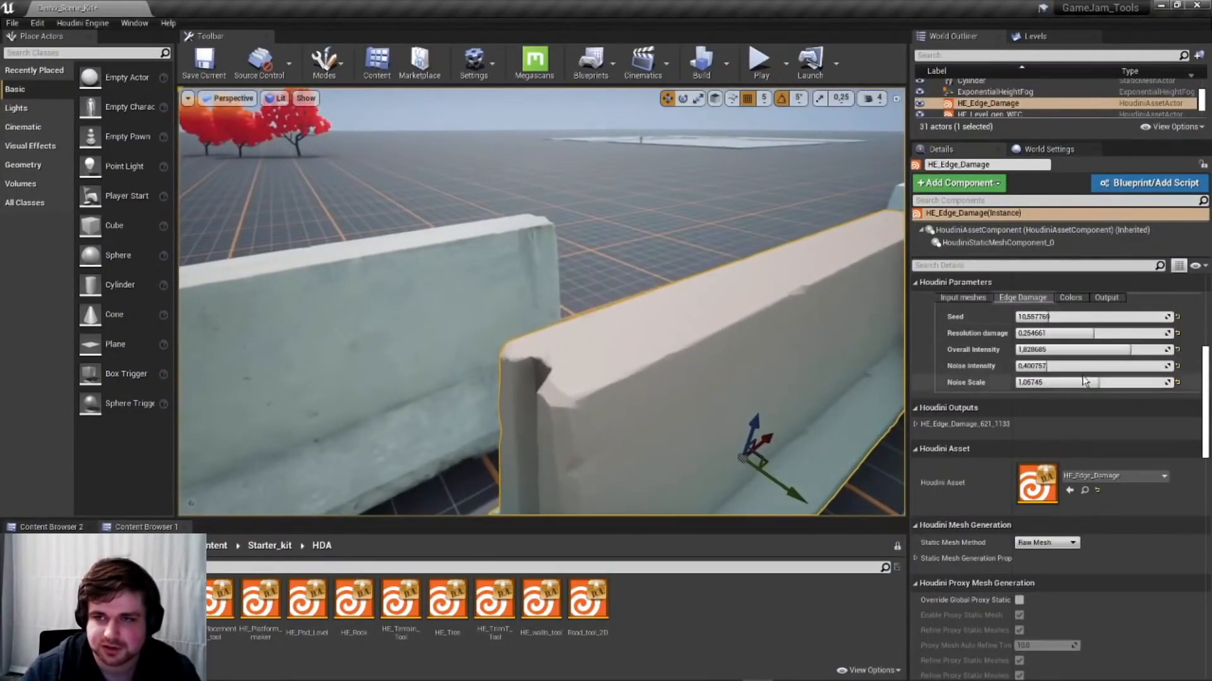
left_click_drag(1041, 367, 1062, 382)
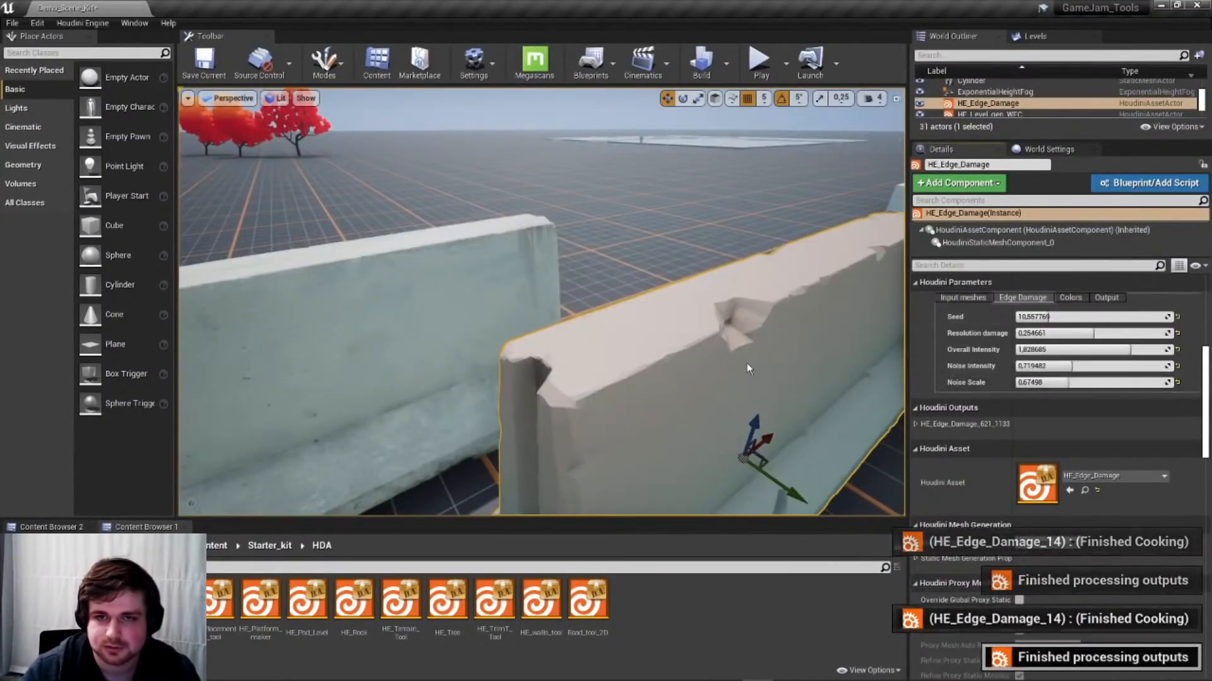
right_click_drag(747, 363, 747, 362)
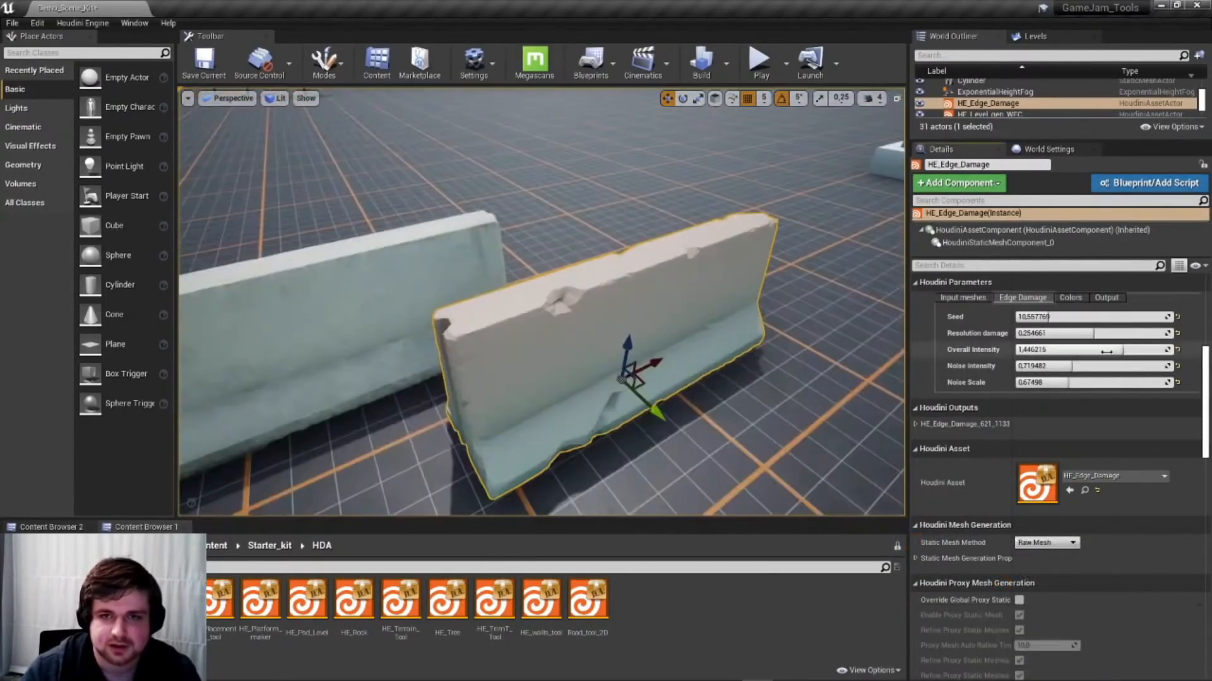
mouse_move(1110, 350)
left_mouse_down()
mouse_move(1138, 349)
mouse_move(1101, 349)
left_mouse_up()
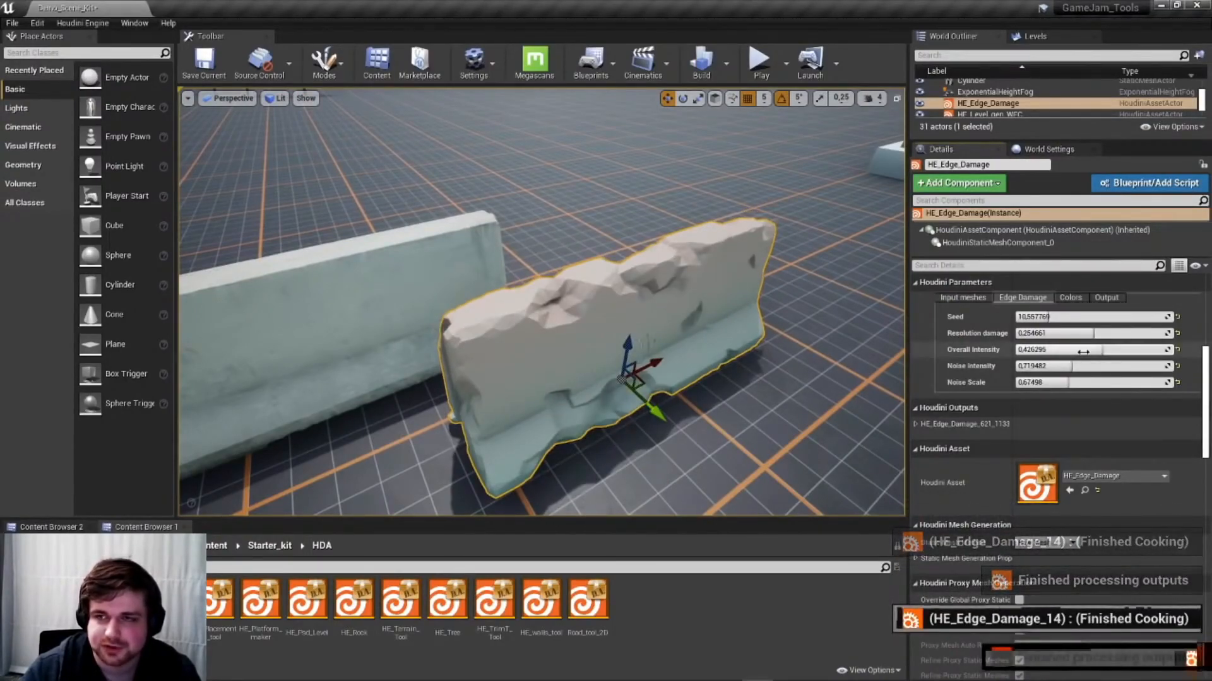
right_click_drag(714, 339, 653, 296)
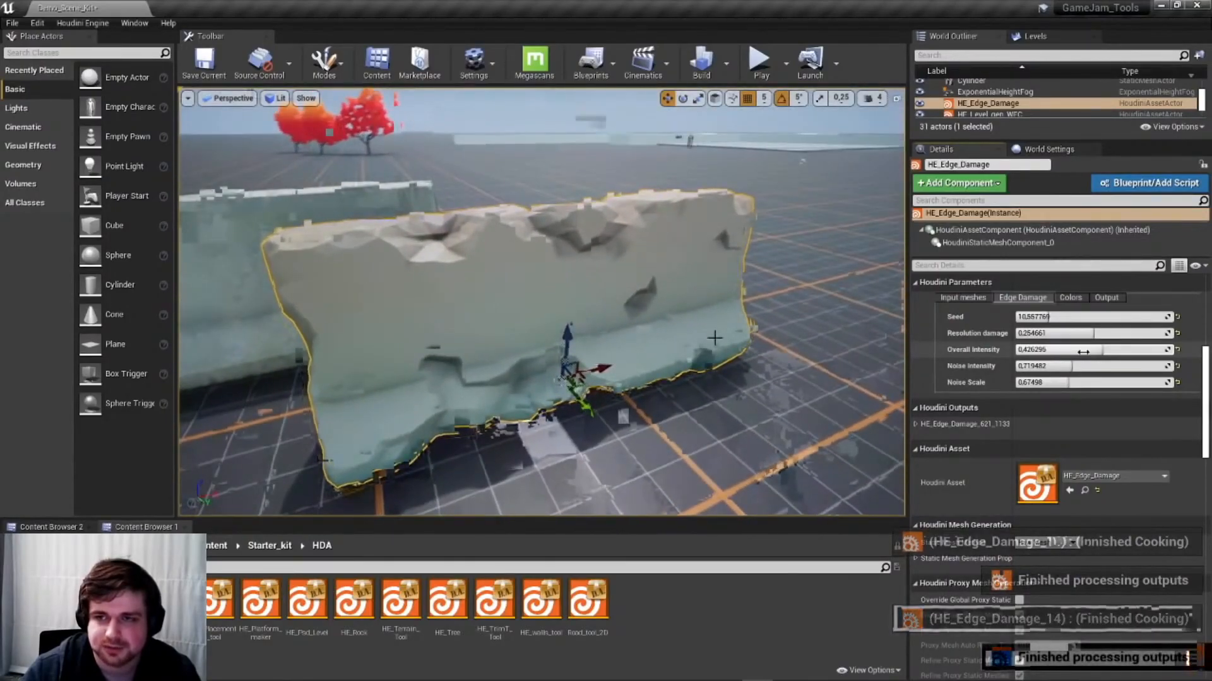
right_click_drag(714, 338, 701, 335)
right_click_drag(542, 301, 606, 319)
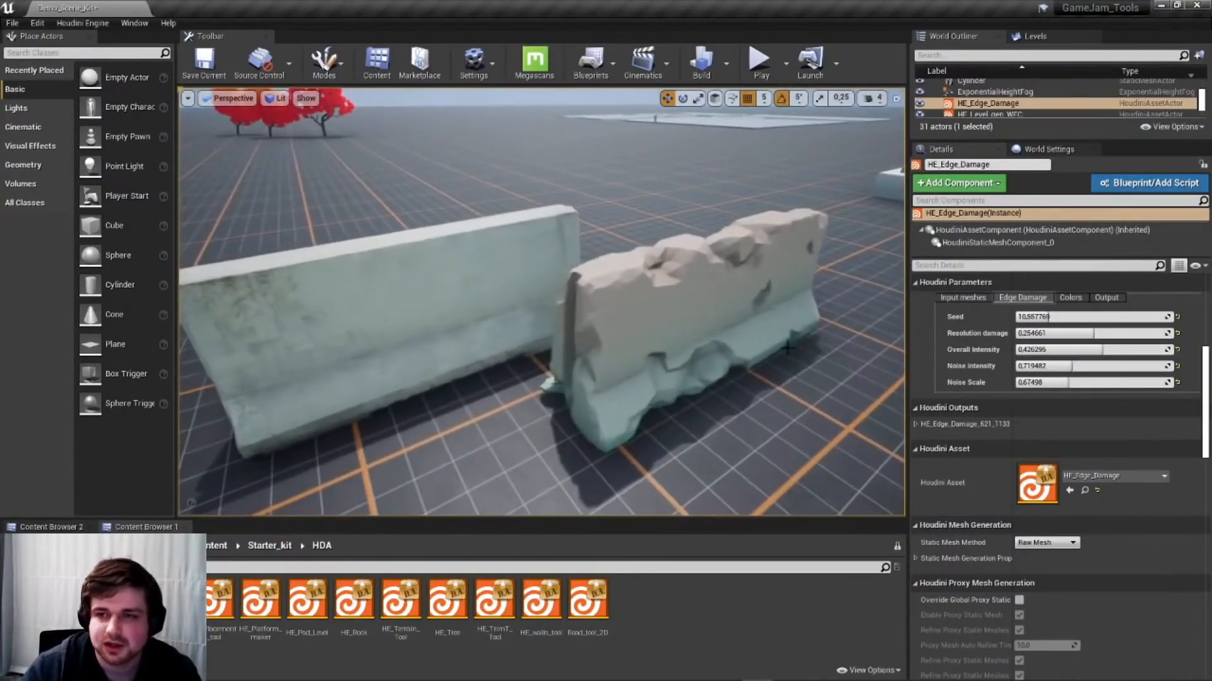
Review the UV Method options in the output settings, leaving No UV selected, and examine the damaged barrier's surface up close
left_click(1106, 297)
left_click(1067, 318)
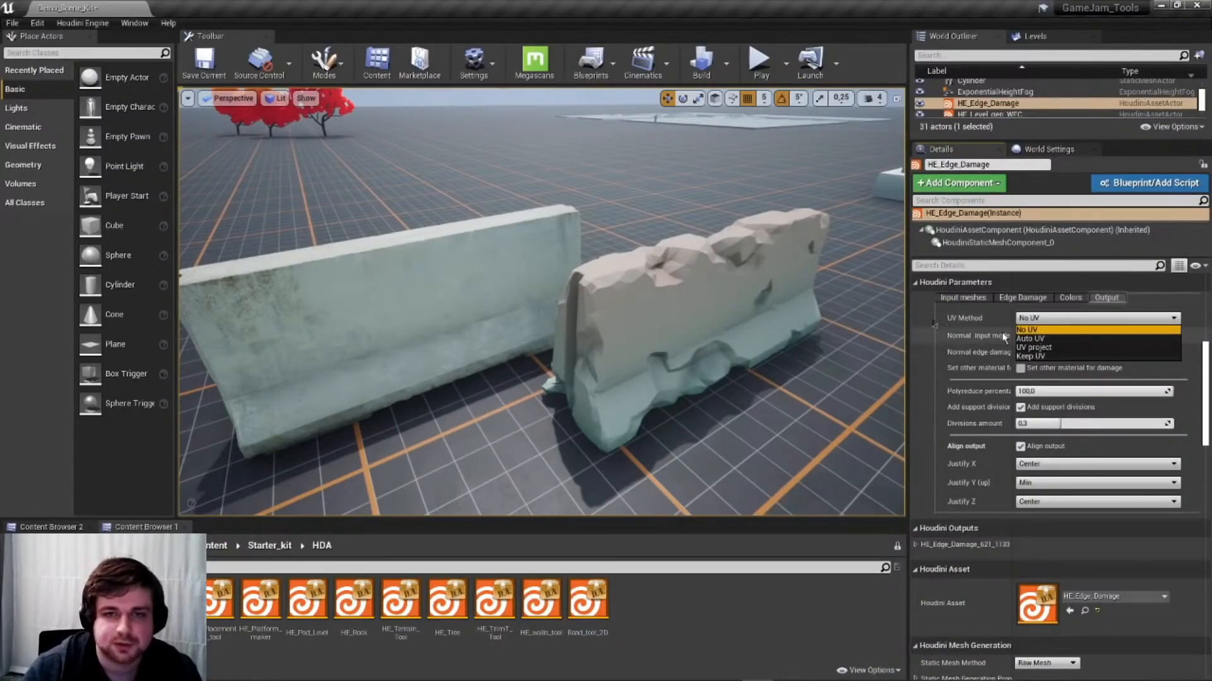
right_click_drag(663, 283, 663, 282)
mouse_move(599, 253)
left_mouse_down("alt")
mouse_move(533, 273)
mouse_move(495, 306)
mouse_move(556, 302)
mouse_move(505, 287)
mouse_move(625, 303)
mouse_move(549, 301)
mouse_move(621, 303)
mouse_move(528, 352)
left_mouse_up("alt")
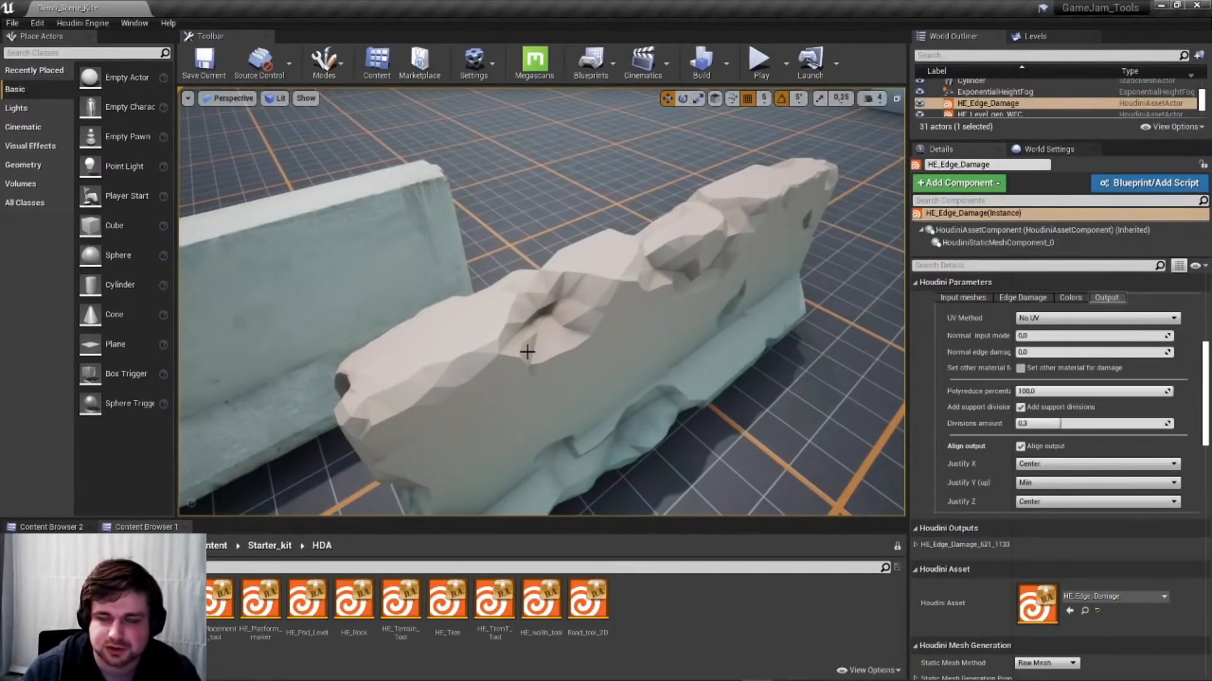
mouse_move(561, 306)
left_mouse_down("alt")
mouse_move(567, 296)
mouse_move(505, 300)
mouse_move(637, 303)
mouse_move(862, 357)
left_mouse_up("alt")
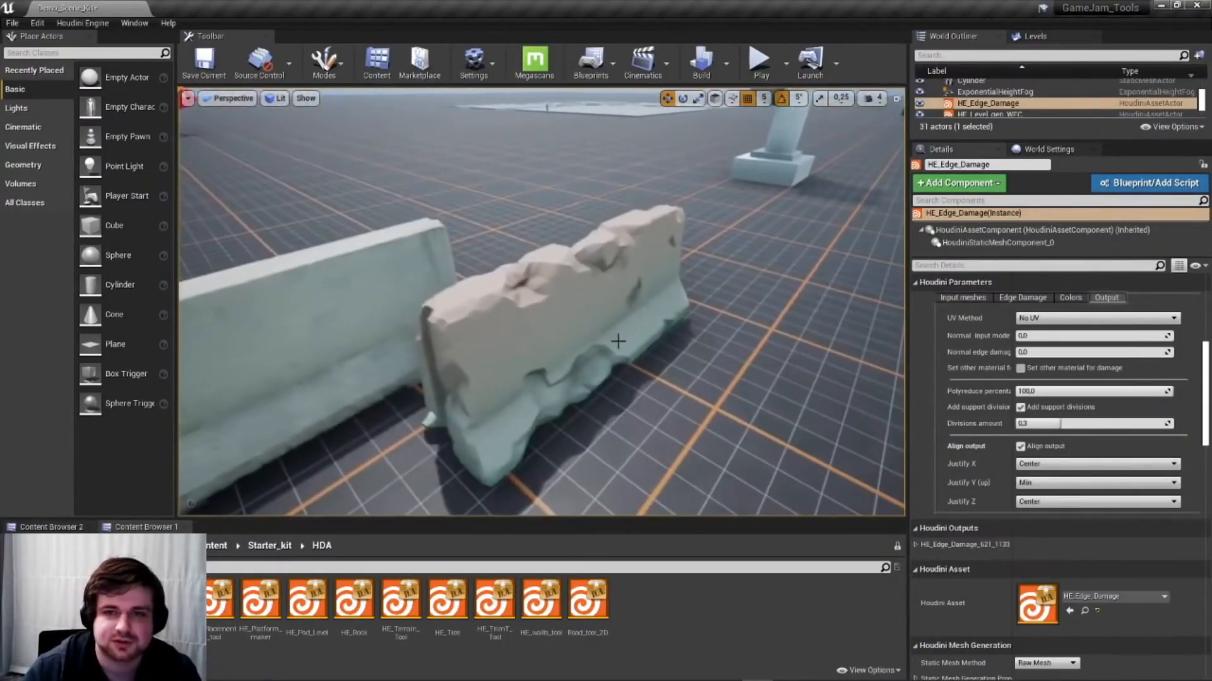
left_click(1028, 320)
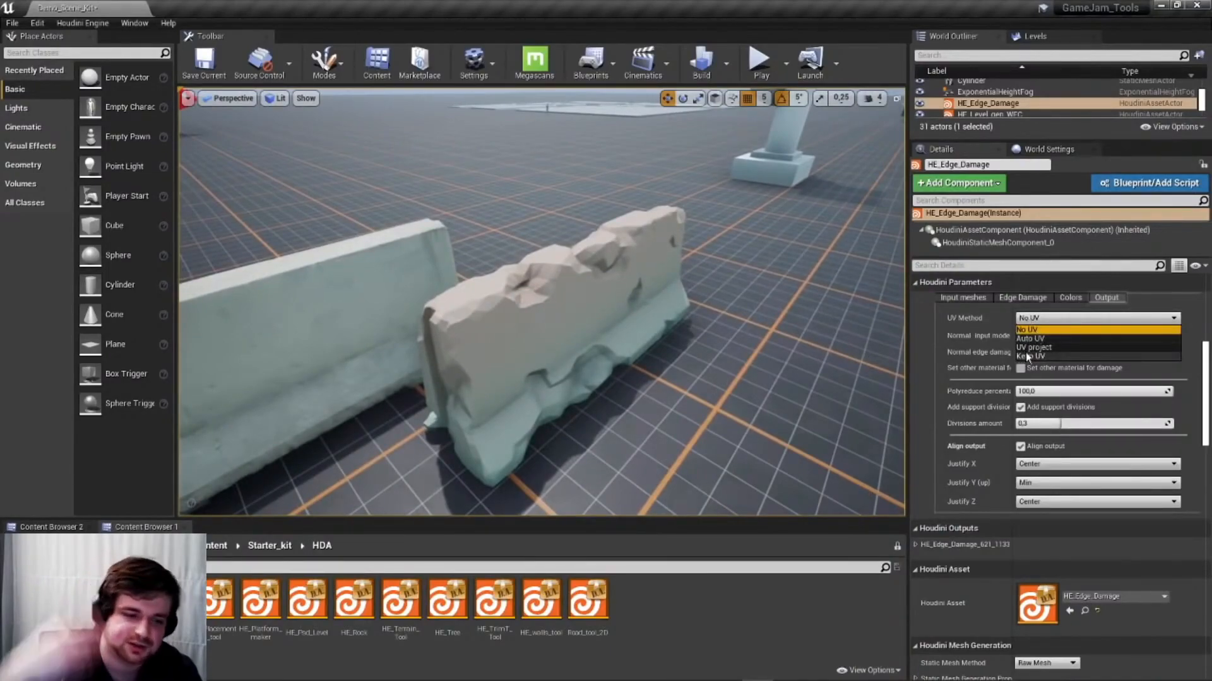
left_click(1025, 329)
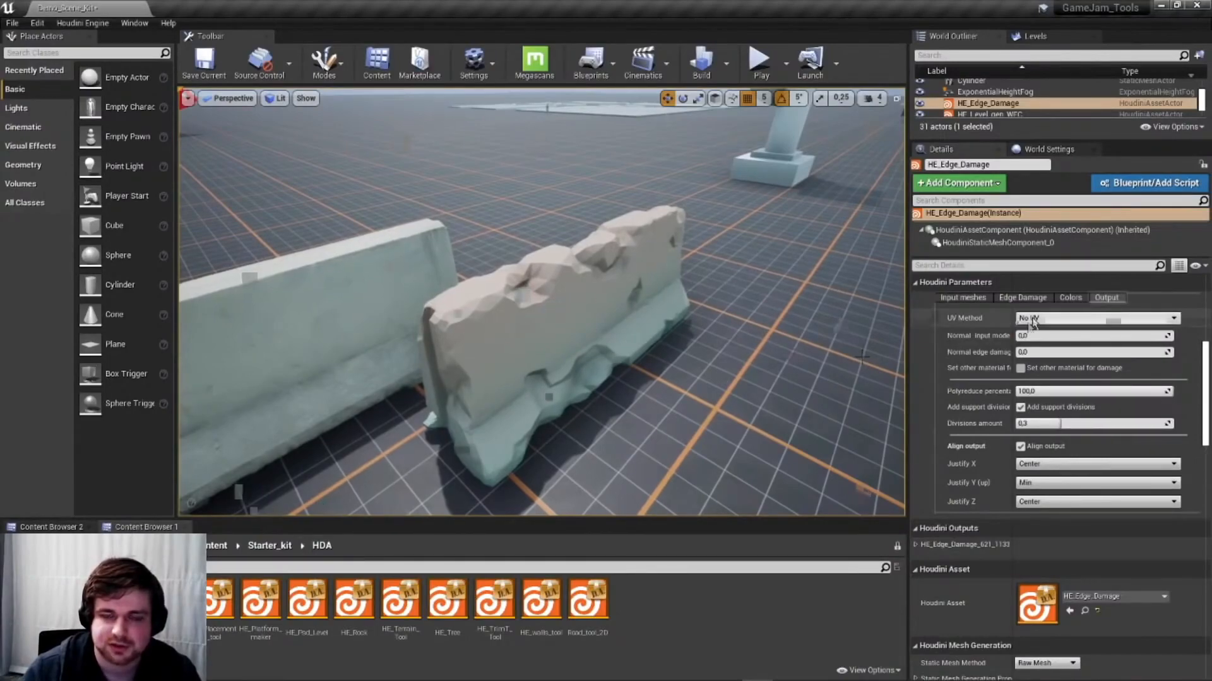
scroll(616, 311, "up", 3)
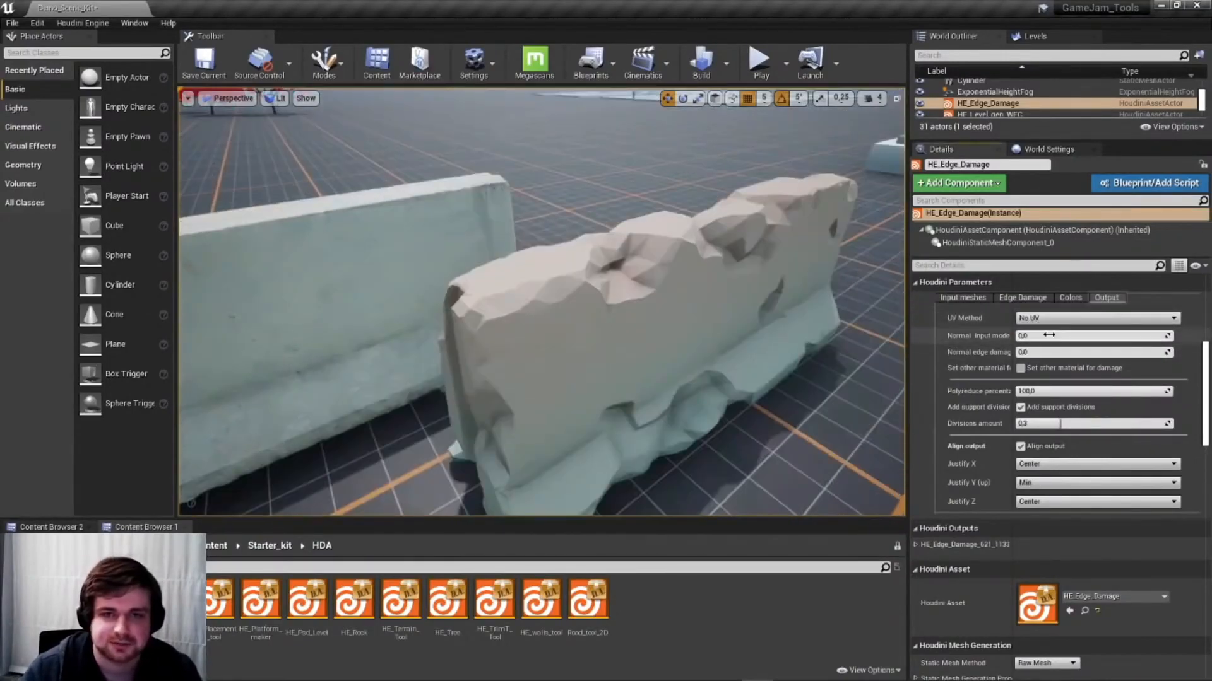
left_click(1036, 319)
left_click(1006, 316)
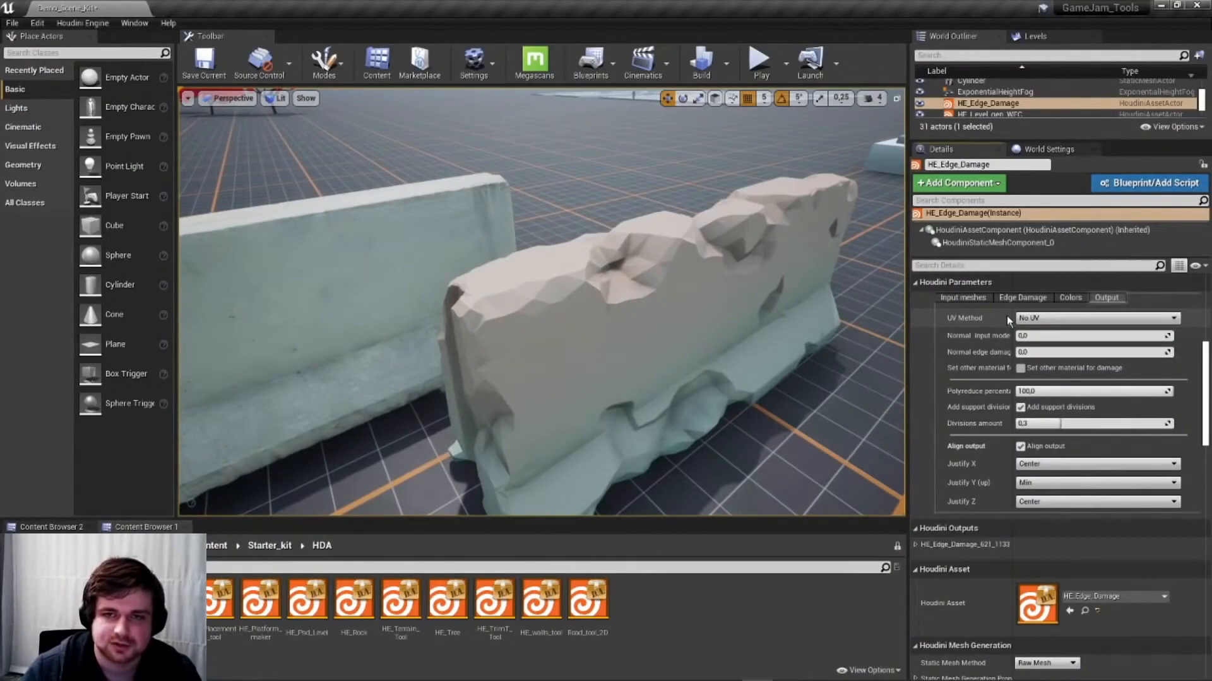
Move the subtract sphere from the pillar blockout over to the original concrete barrier
right_click_drag(703, 314, 656, 325)
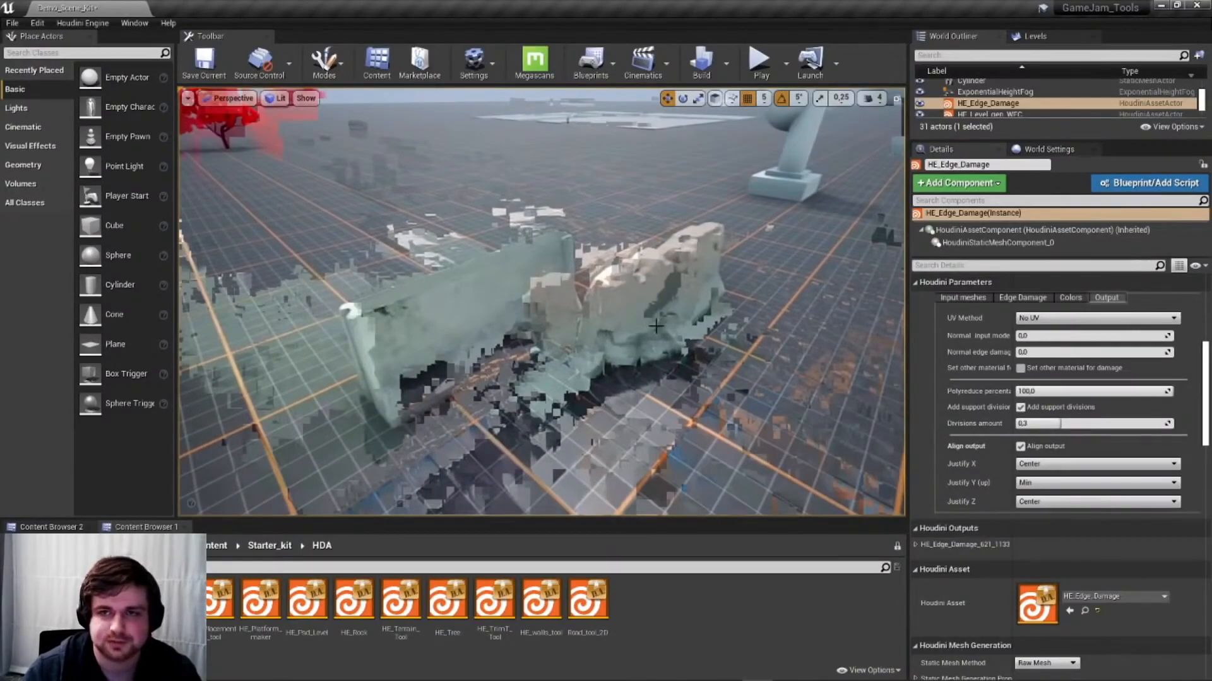
right_click_drag(656, 325, 638, 188)
left_click(638, 188)
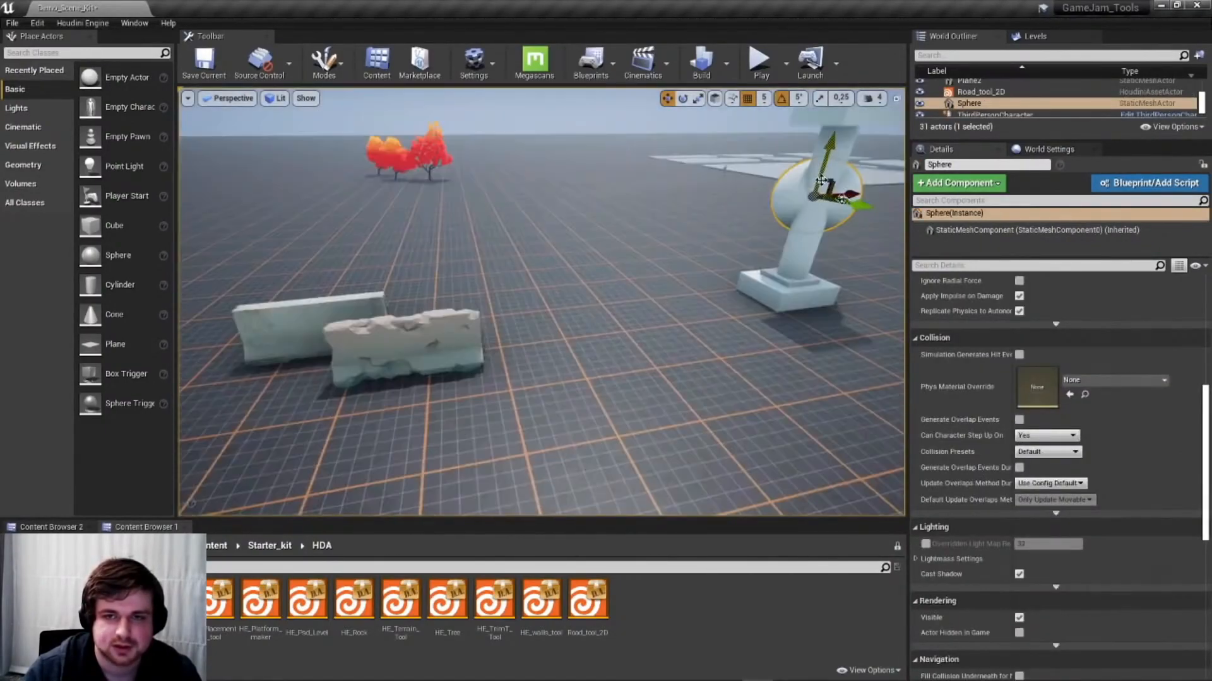
left_click_drag(820, 182, 252, 249)
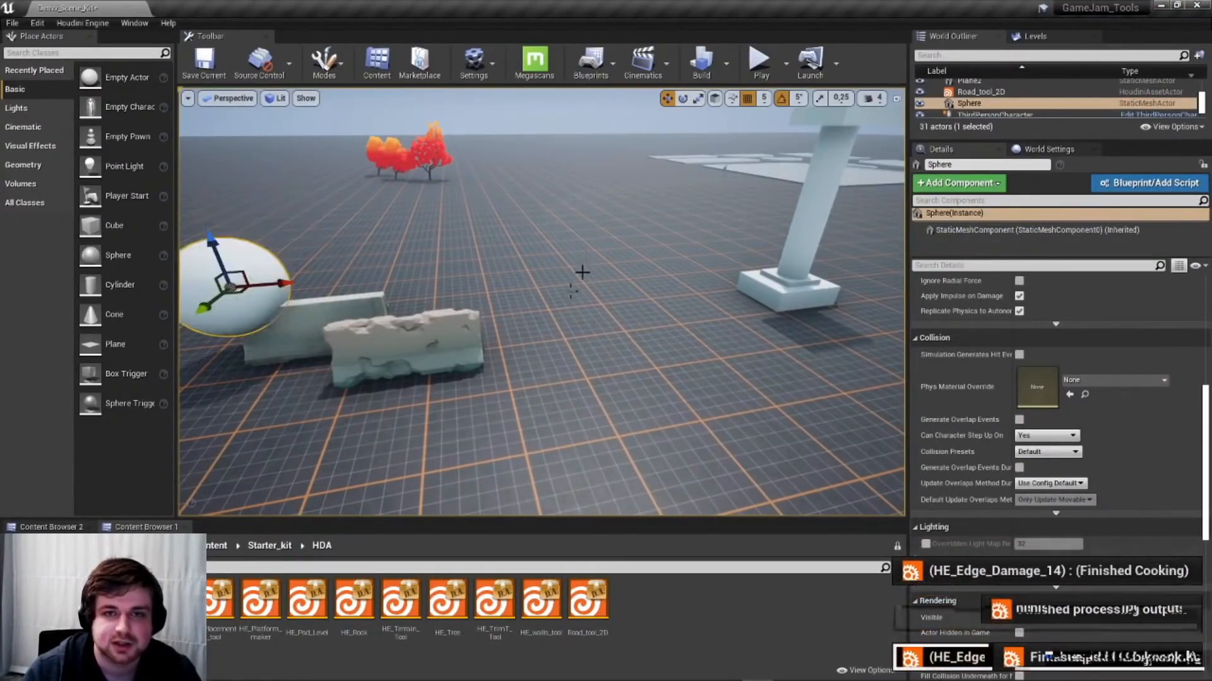
right_click_drag(582, 272, 508, 246)
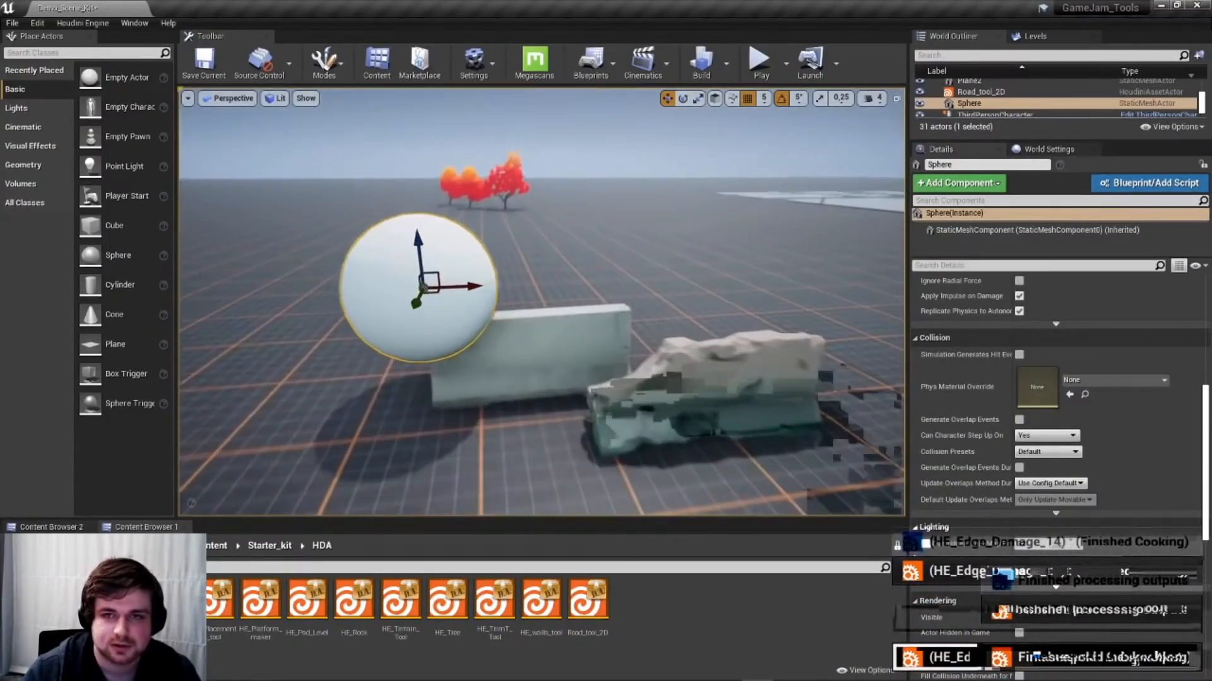
right_click_drag(471, 283, 449, 305)
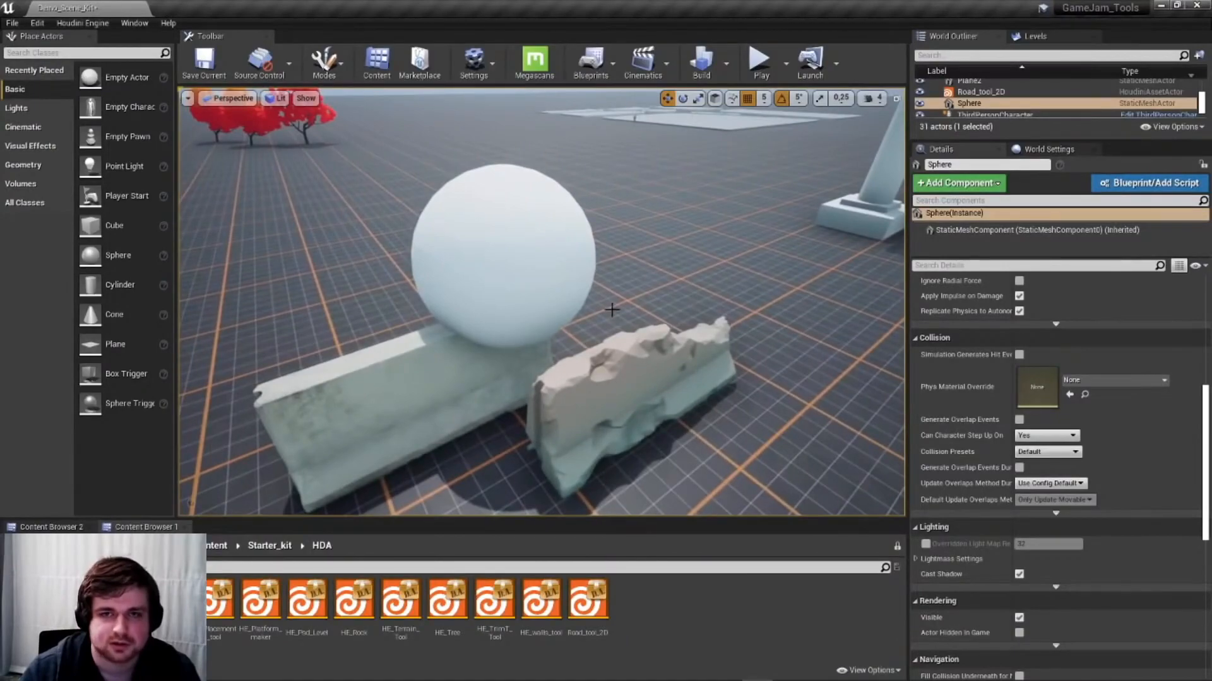
Compare the damaged barrier with the original barrier, the sphere and the pillar blockout standing farther away
right_click_drag(606, 350, 669, 316)
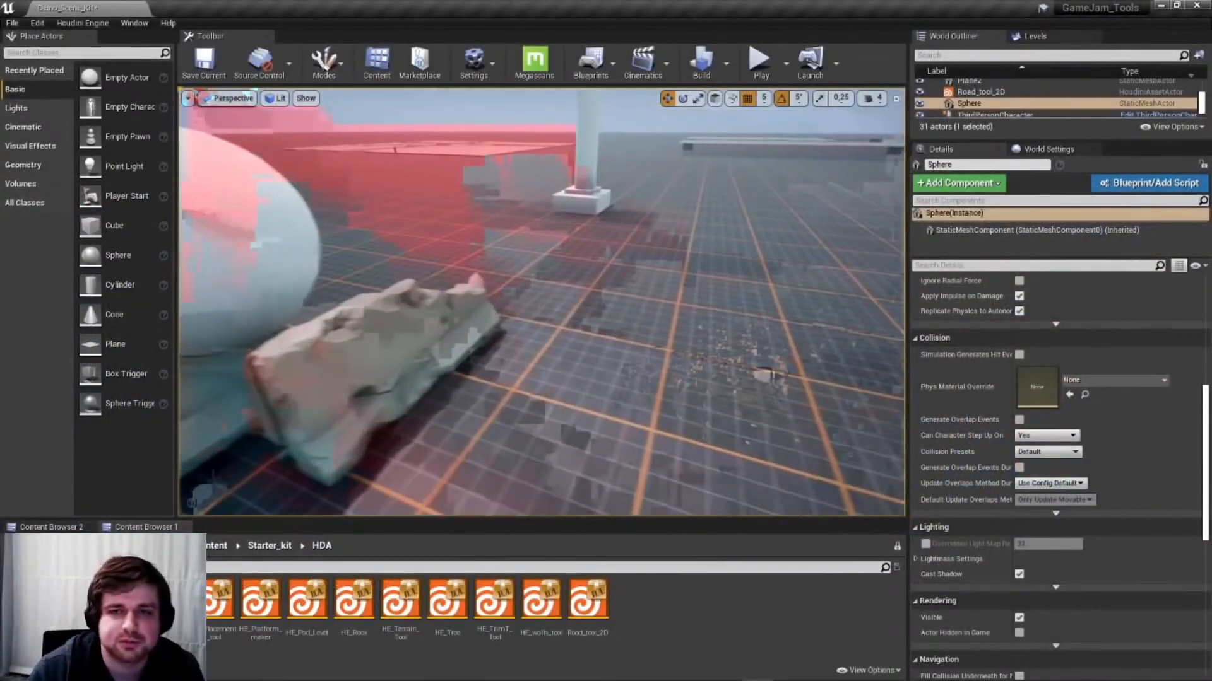
right_click_drag(528, 343, 454, 297)
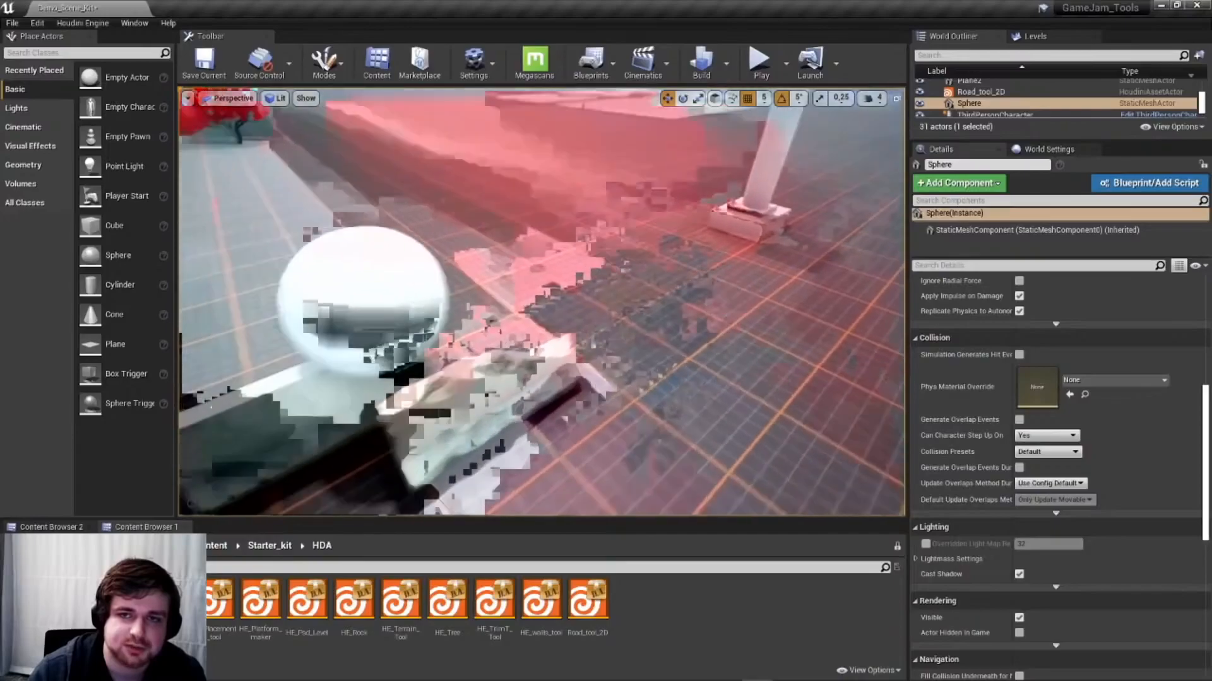
right_click_drag(542, 302, 529, 366)
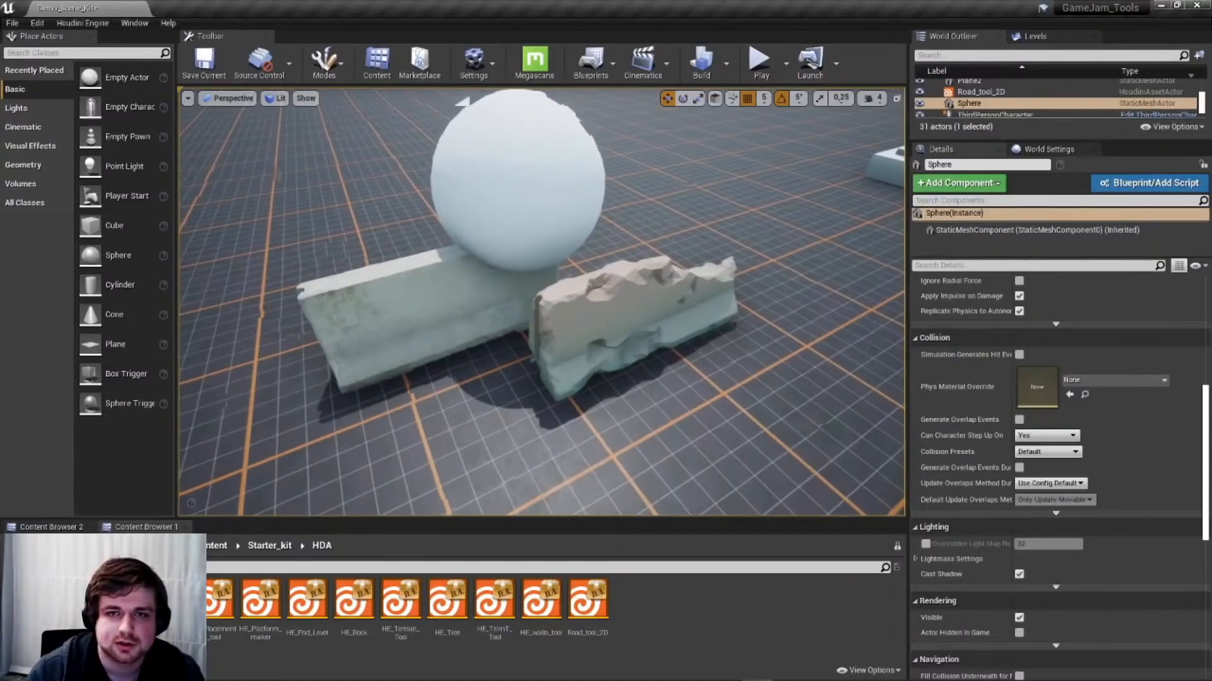
right_click_drag(702, 265, 775, 208)
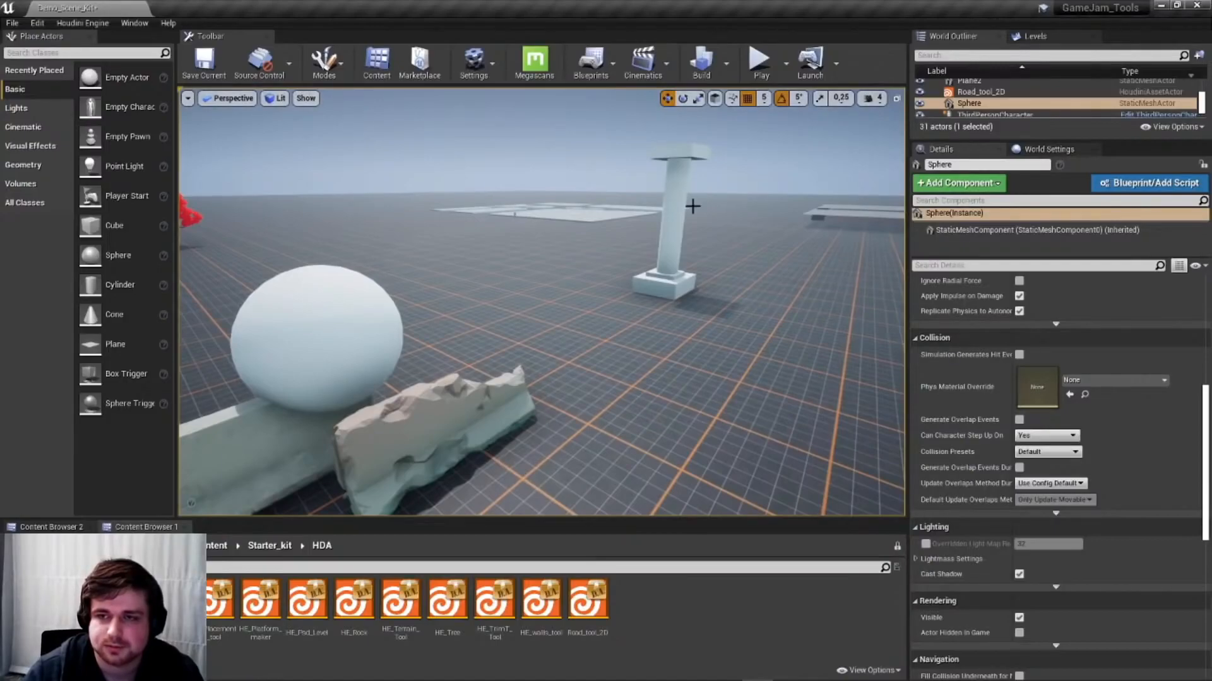
right_click_drag(692, 206, 757, 173)
key("w")
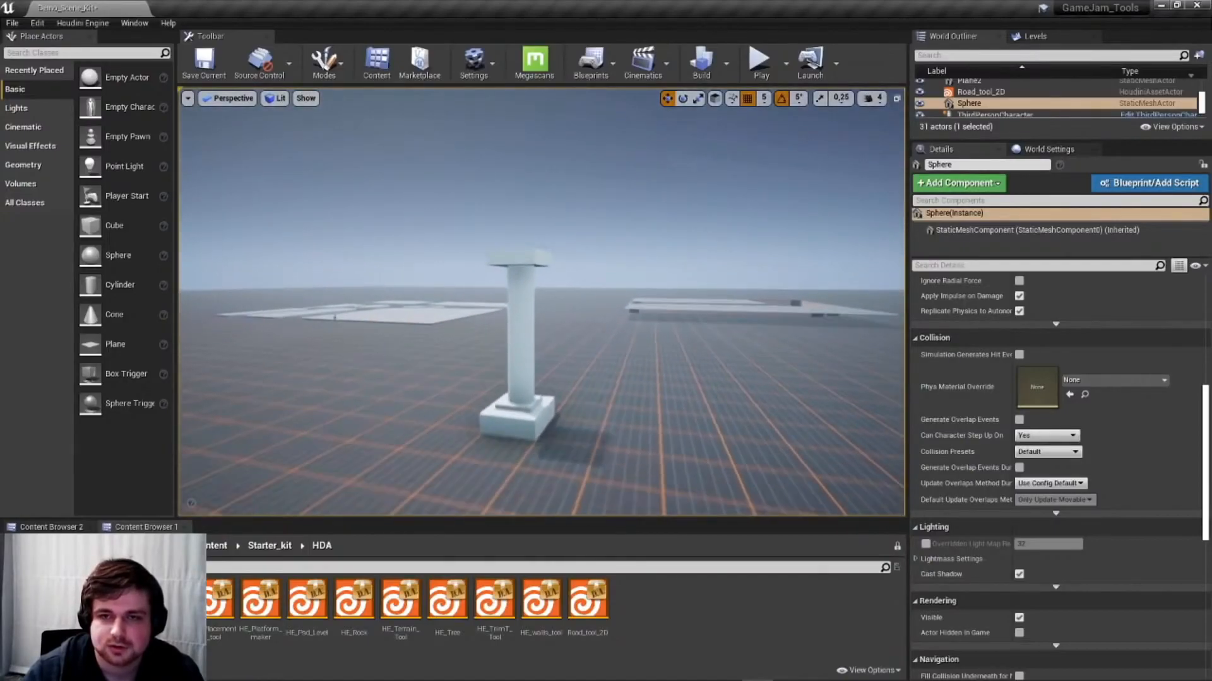
Set the edge damage asset's Blockout input to the pillar pieces Cube, Cube2, Cube4 and Cylinder, and inspect the generated base
right_click_drag(466, 381, 362, 448)
left_click(456, 396)
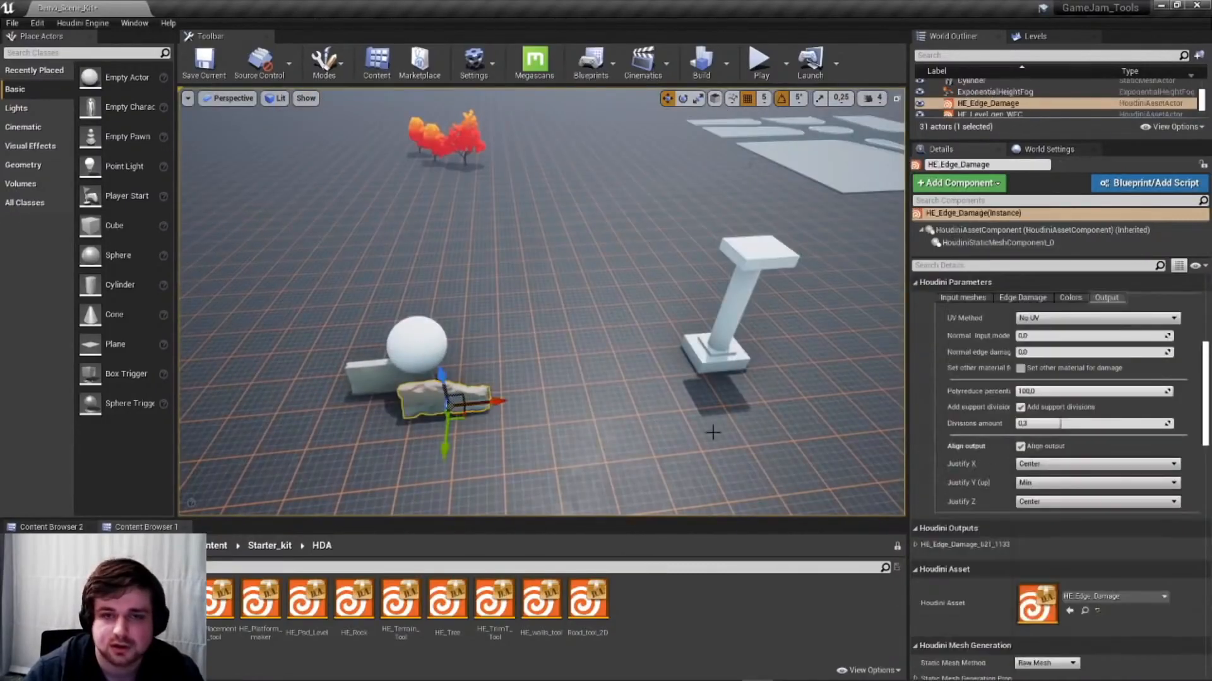
left_click(962, 298)
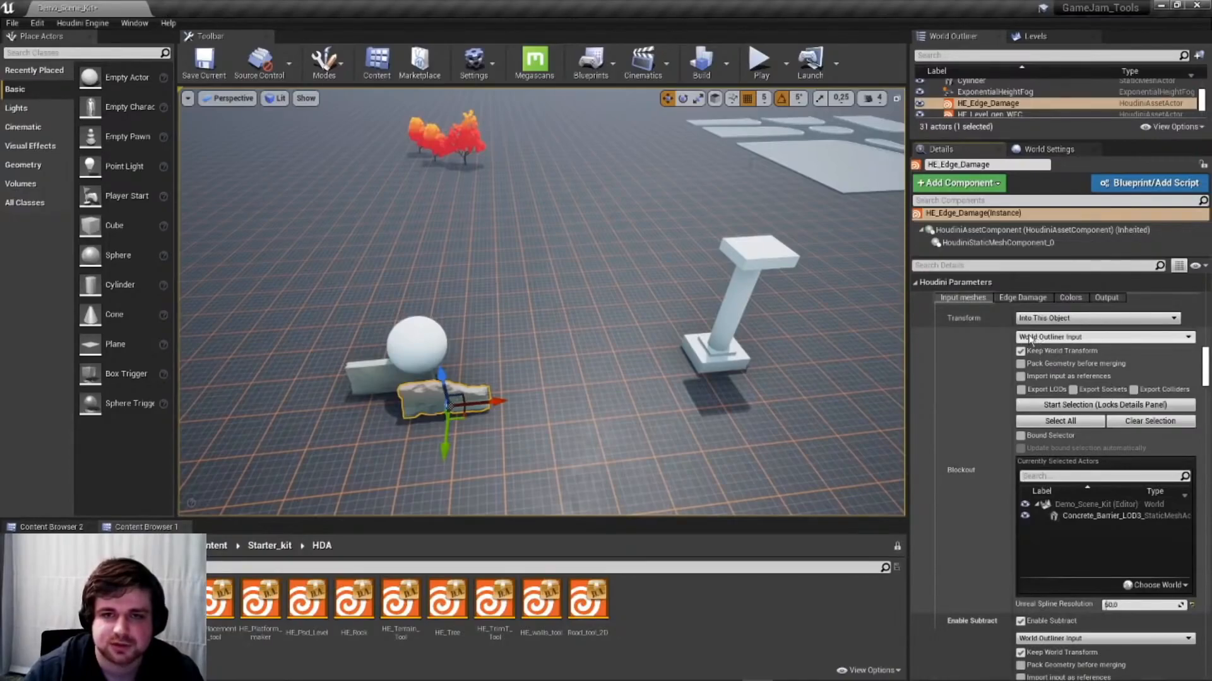
left_click(1072, 404)
left_click(702, 347)
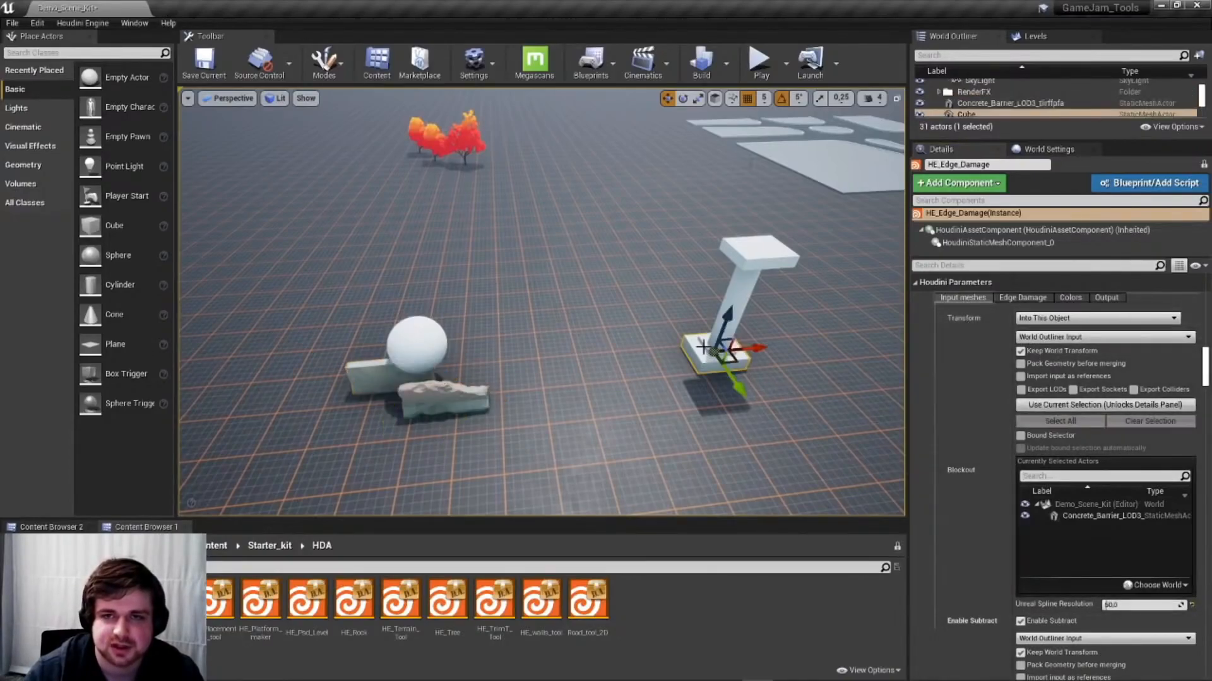
left_click(1073, 404)
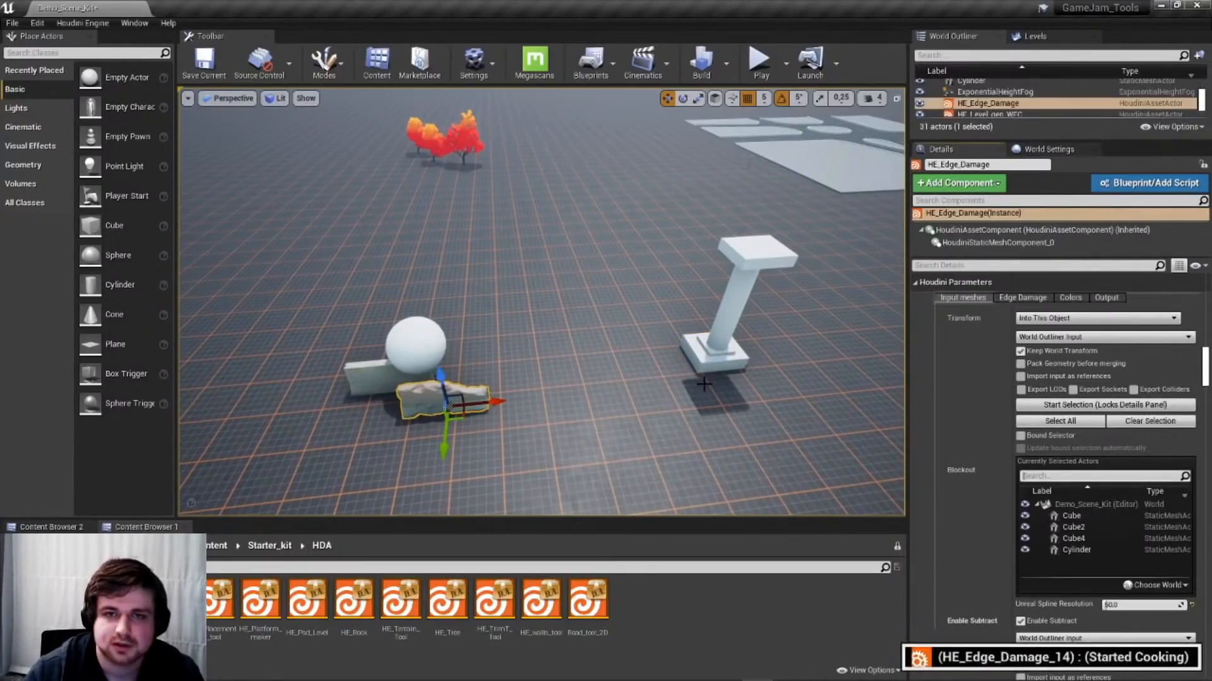
right_click_drag(704, 383, 599, 372)
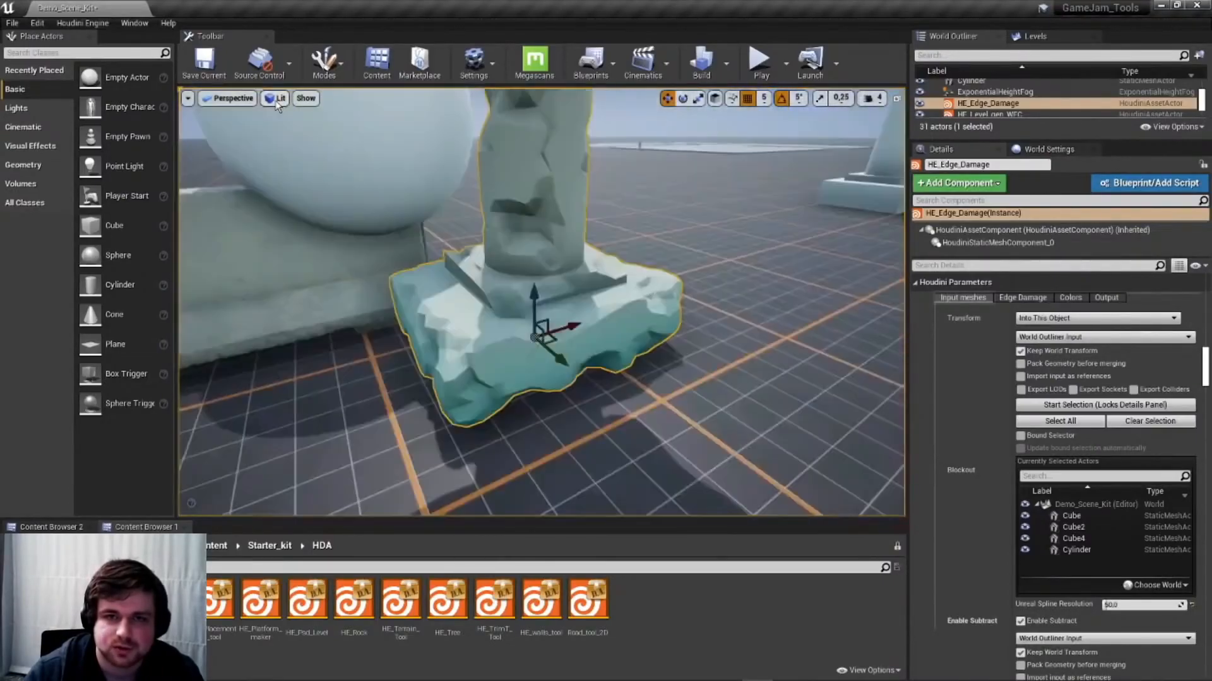
Inspect the damaged pillar's mesh density in Brush Wireframe view mode, including its upper part, and return the viewport to Lit
left_click(277, 98)
left_click(299, 152)
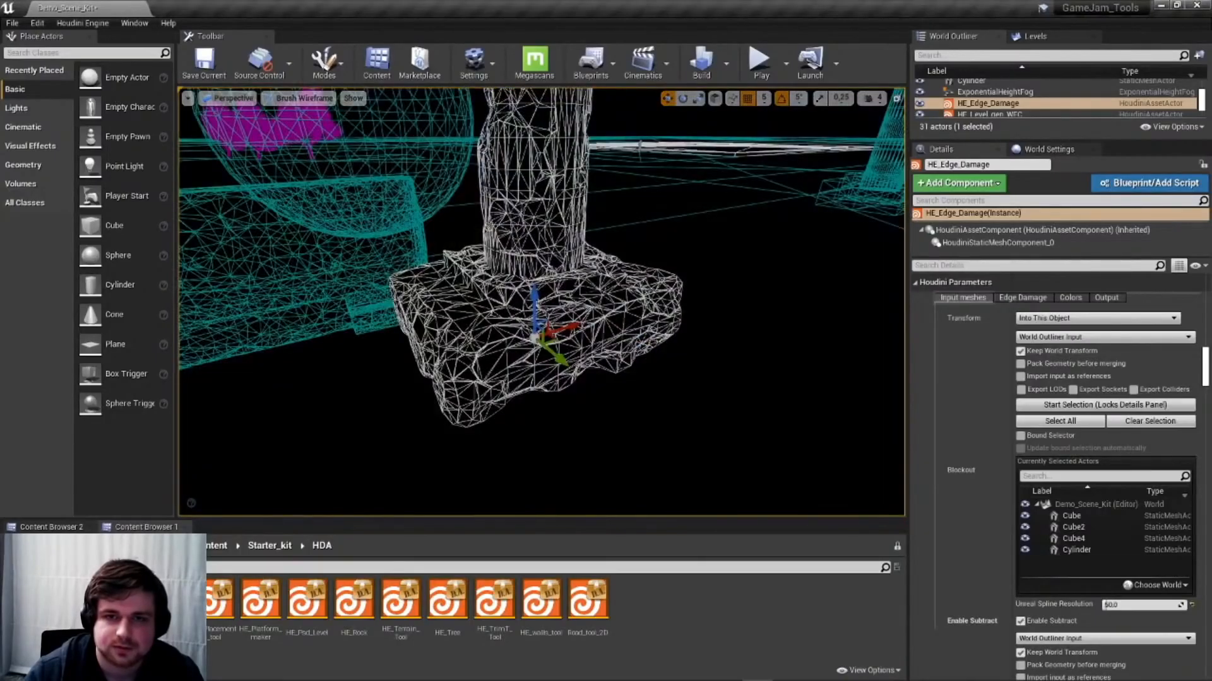
mouse_move(602, 369)
right_mouse_down()
mouse_move(607, 326)
mouse_move(618, 379)
mouse_move(621, 351)
mouse_move(645, 354)
right_mouse_up()
left_click(291, 99)
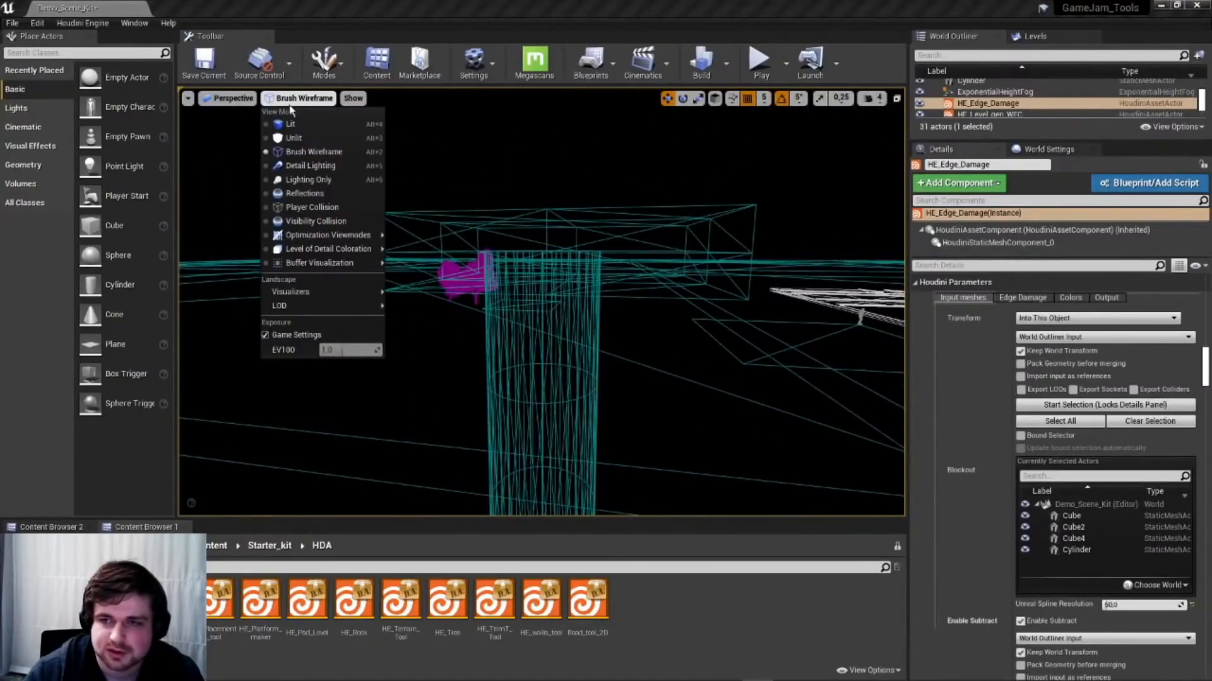
left_click(289, 124)
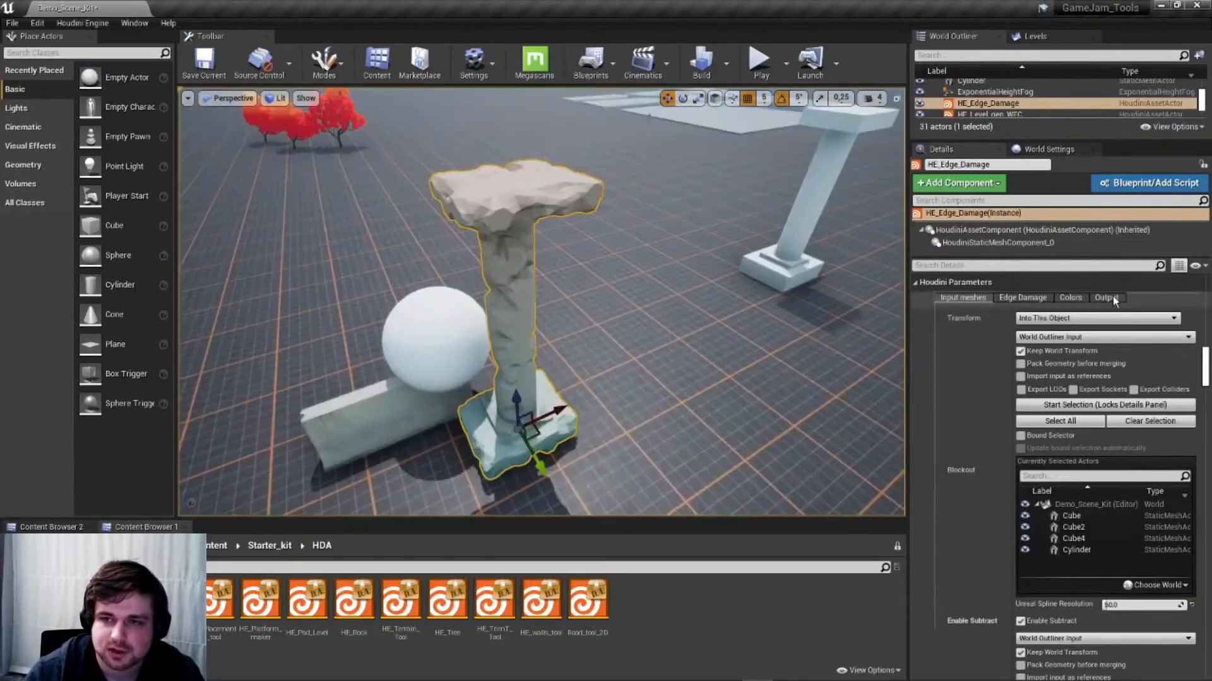
Enable Add support divisions in the edge damage asset's output settings for the damaged pillar
left_click(1105, 297)
left_click(1020, 407)
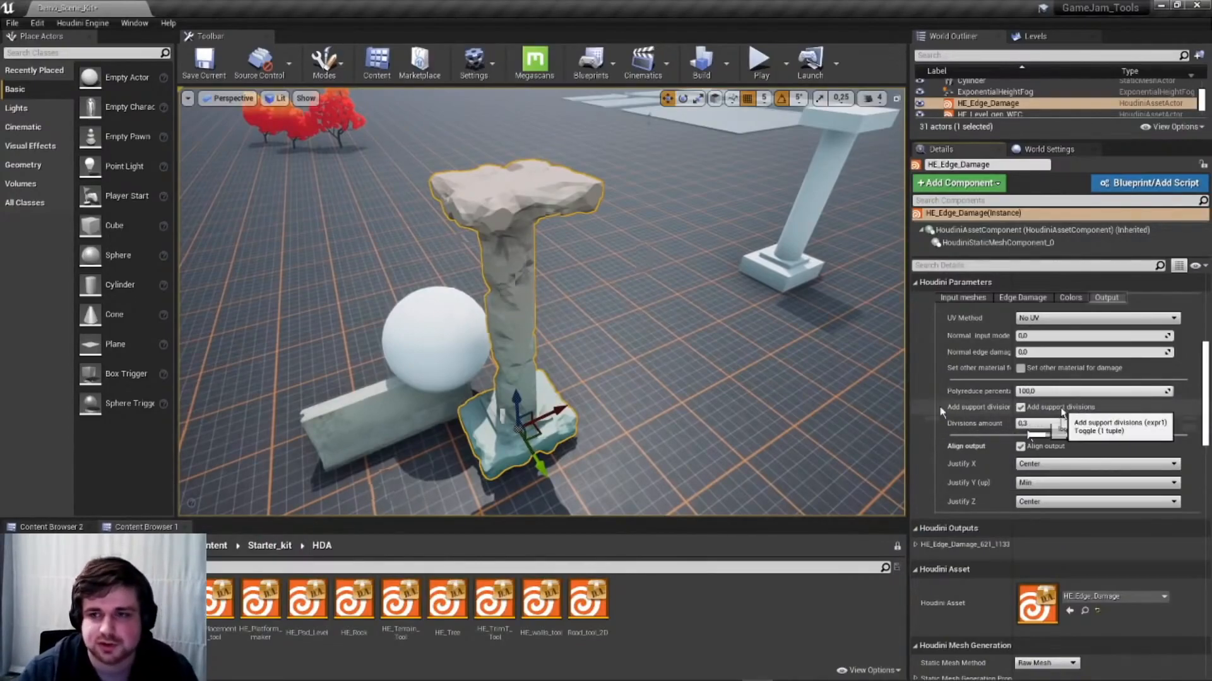
right_click_drag(542, 302, 508, 265)
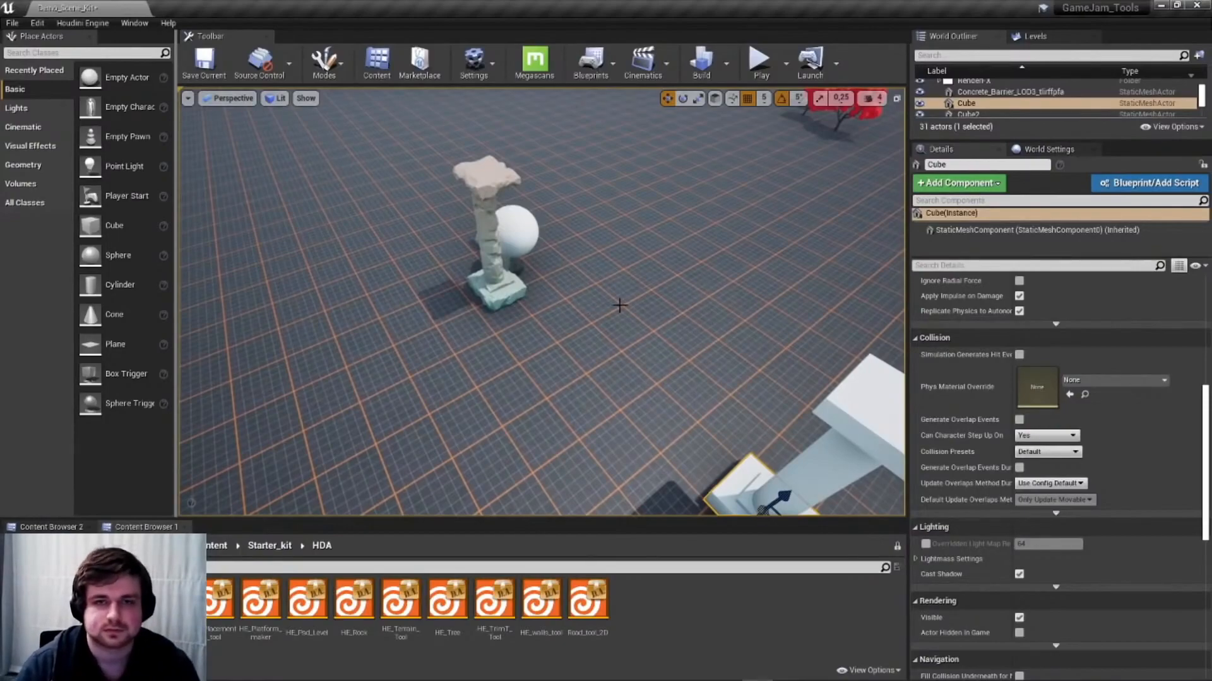
Review the edge damage asset's bake and output settings and compare the damaged pillar with the original blockout pillar
scroll(1052, 386, "up", 10)
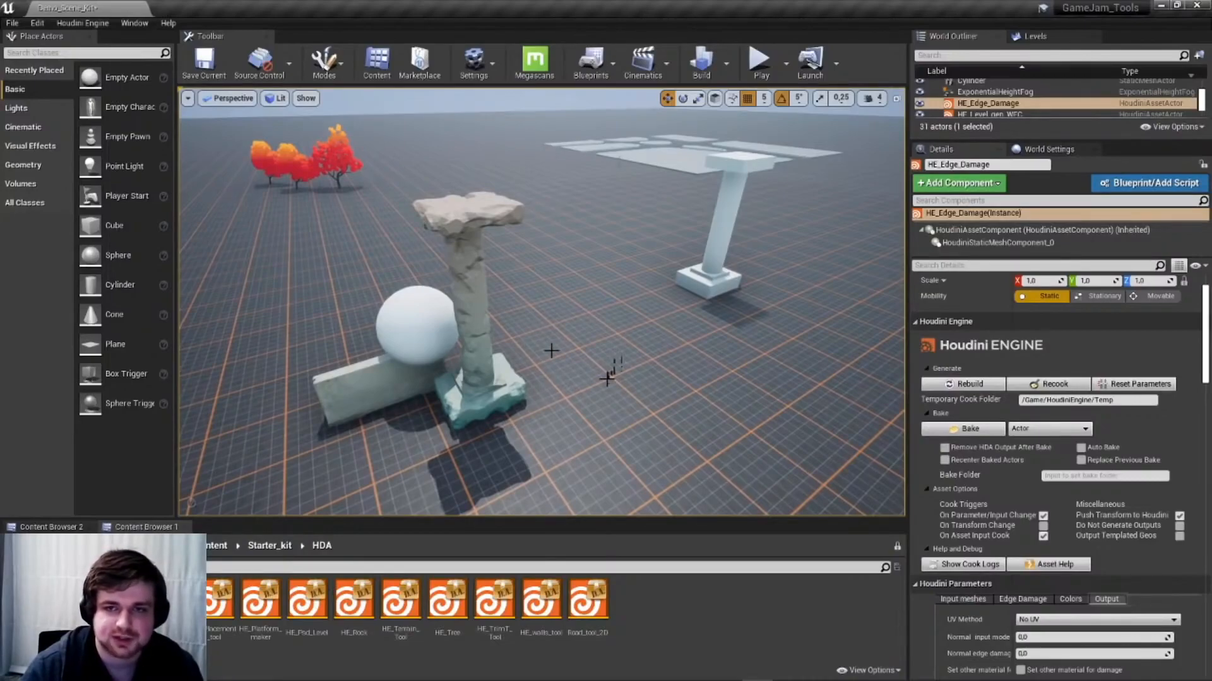
right_click_drag(650, 230, 658, 284)
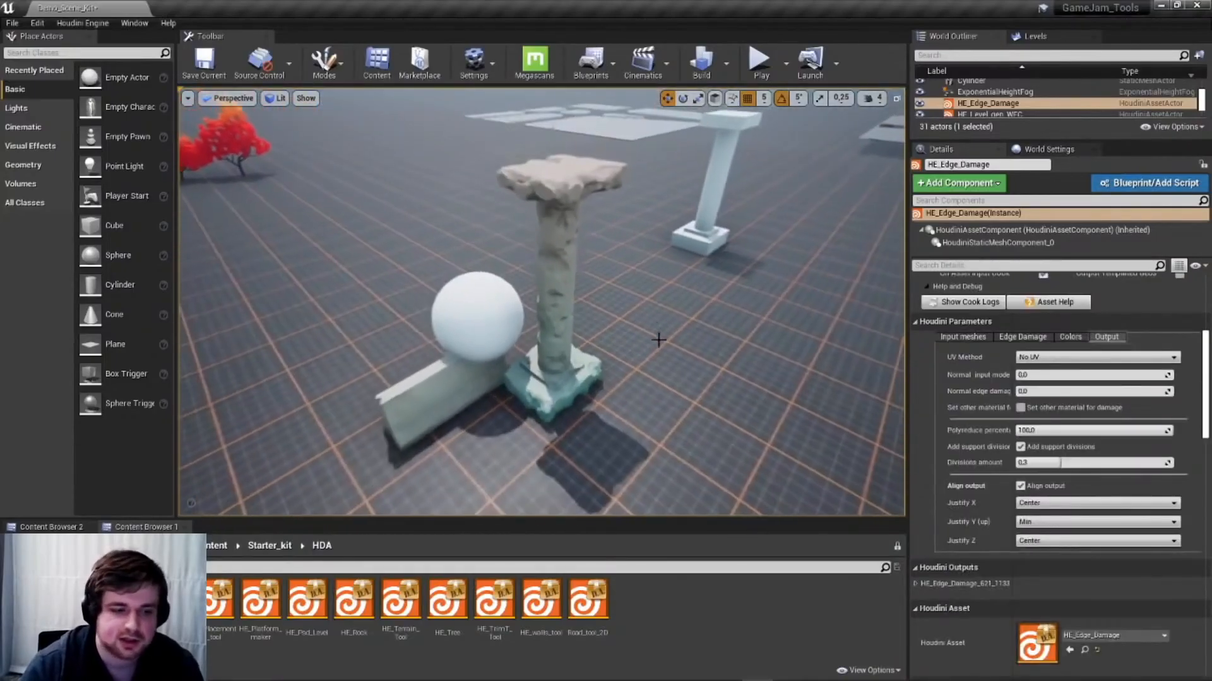
right_click_drag(658, 340, 398, 302)
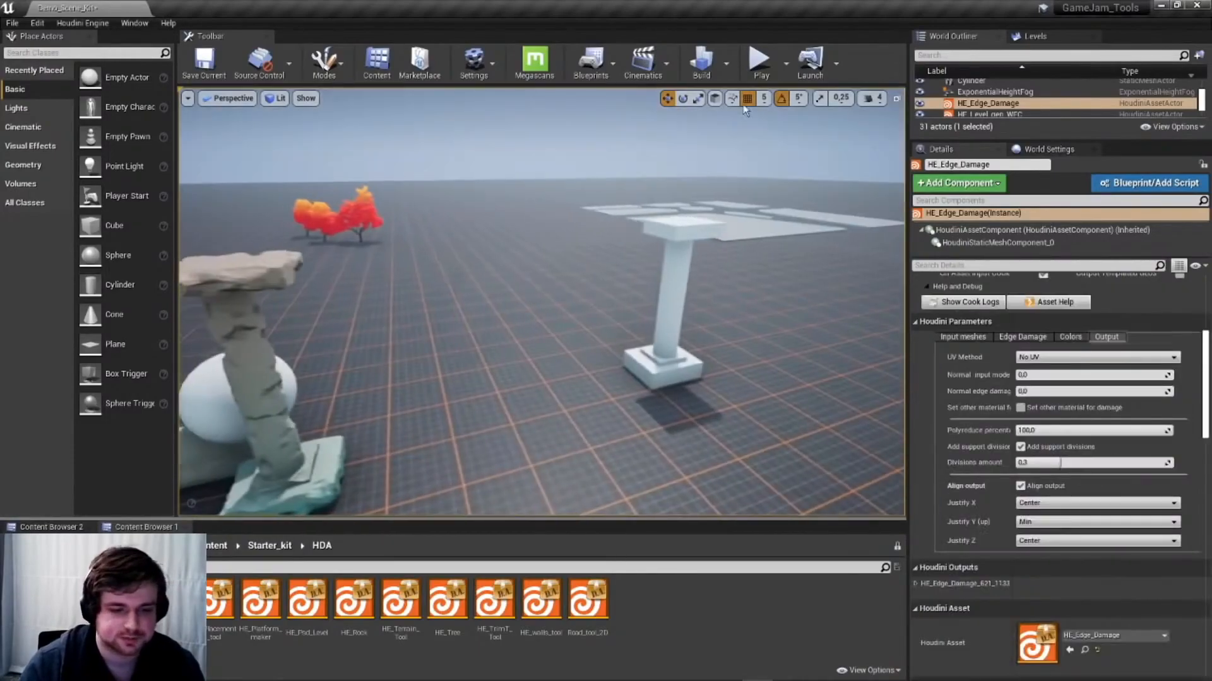
right_click_drag(635, 249, 635, 255)
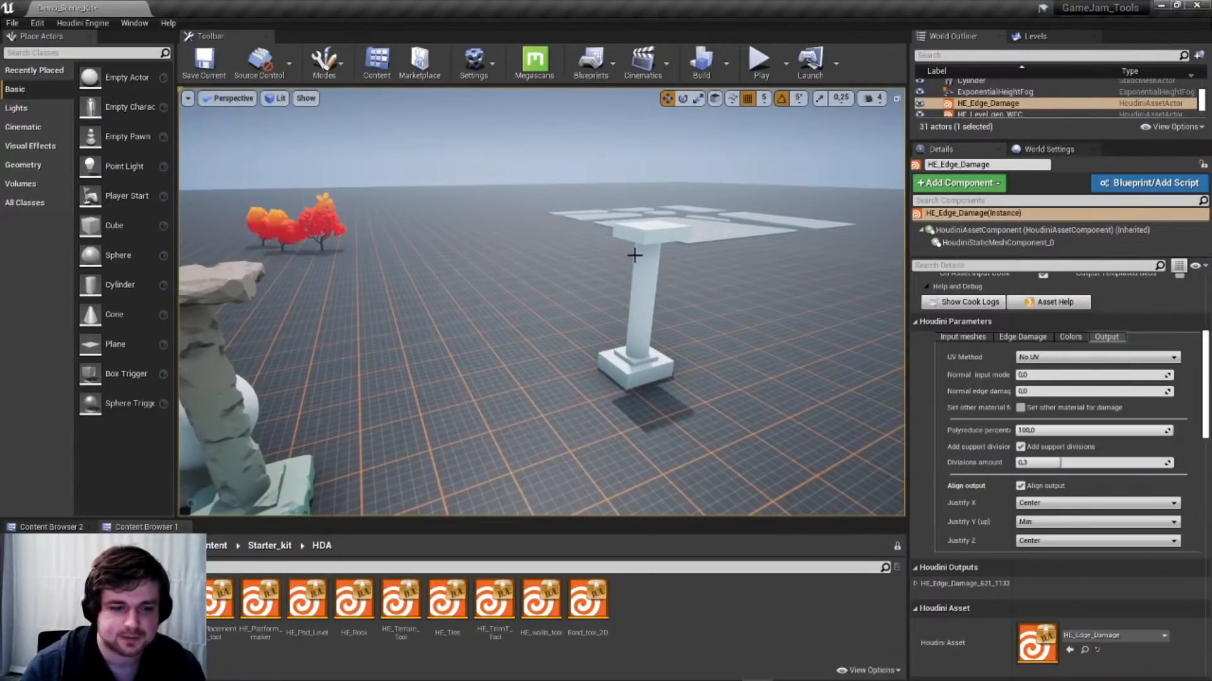
right_click_drag(634, 255, 505, 383)
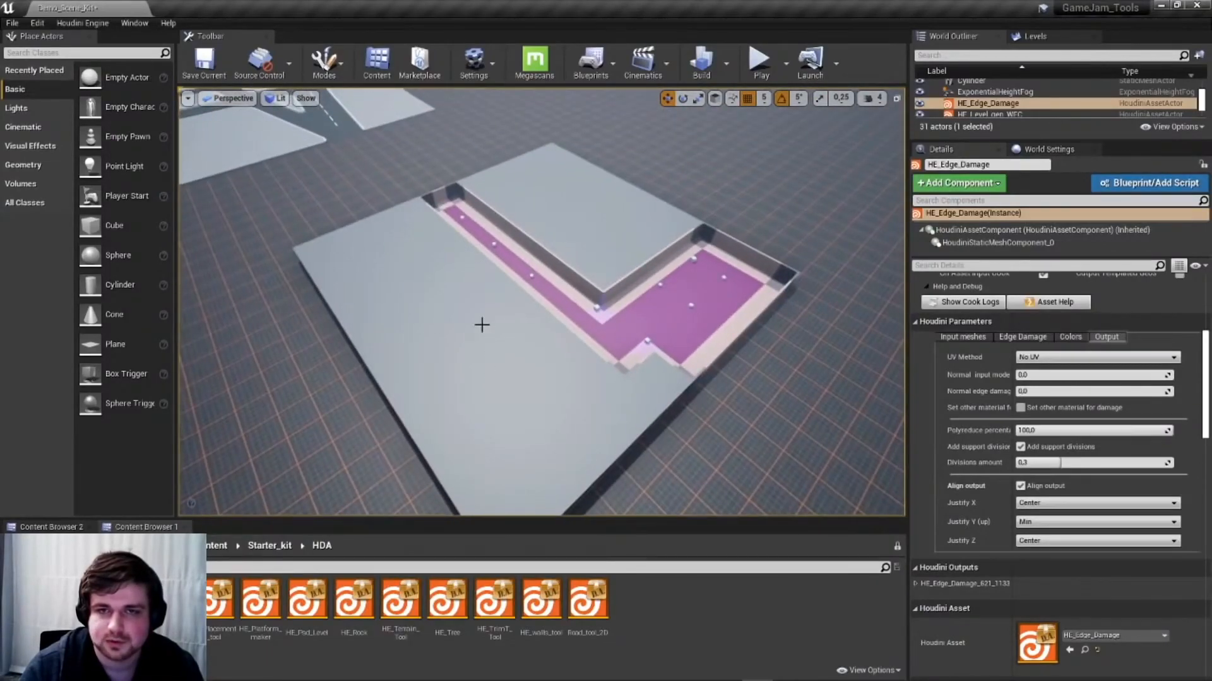
Select the HE_Level_gen_WFC level and move its corridor cube Cube8 away from the room to the opposite side of the slab
left_click(481, 325)
right_click_drag(419, 256, 412, 257)
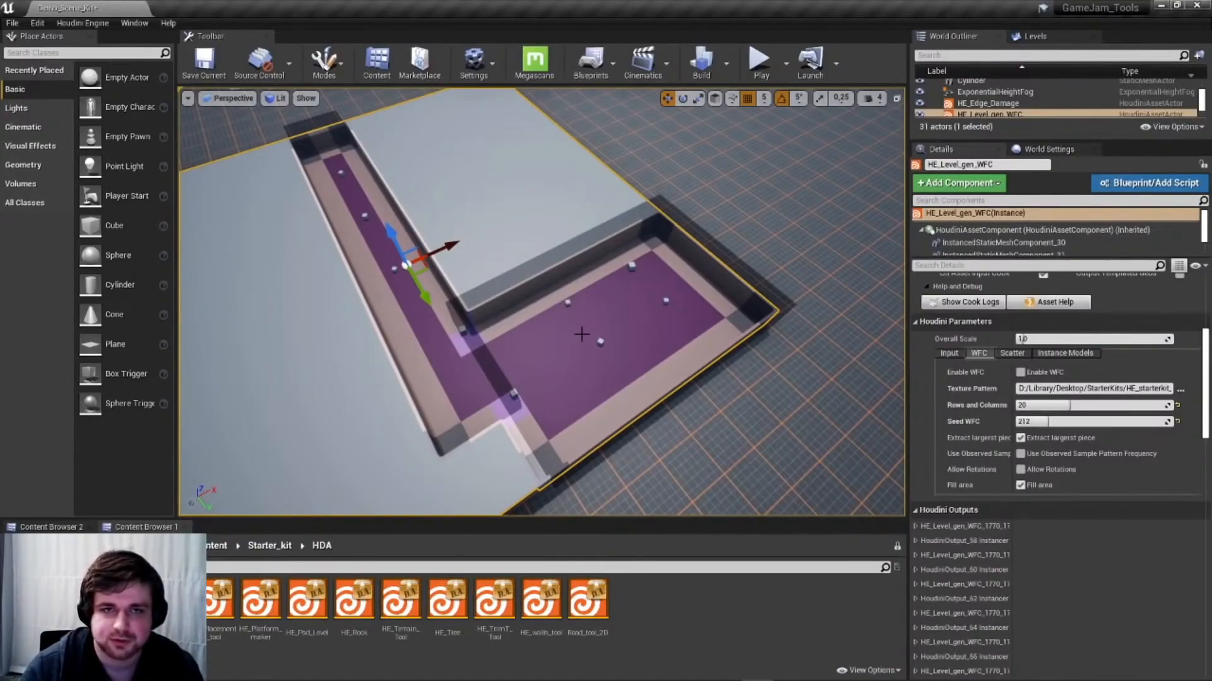
left_click(368, 224)
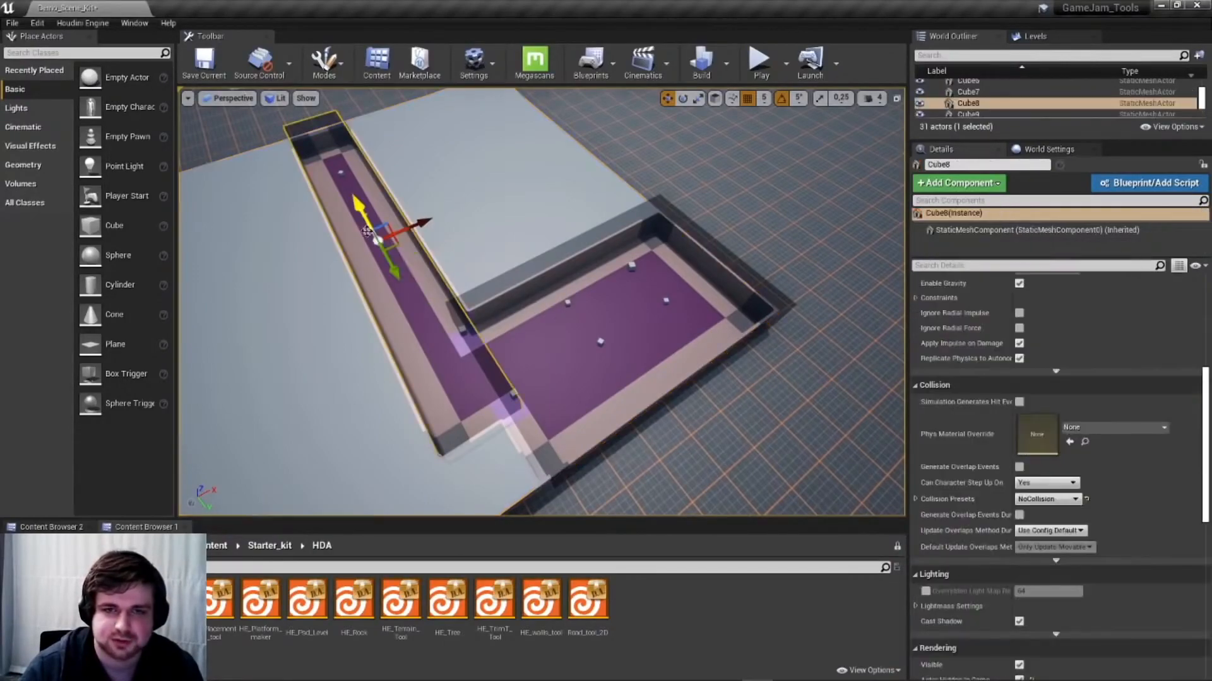
right_click_drag(460, 206, 460, 206)
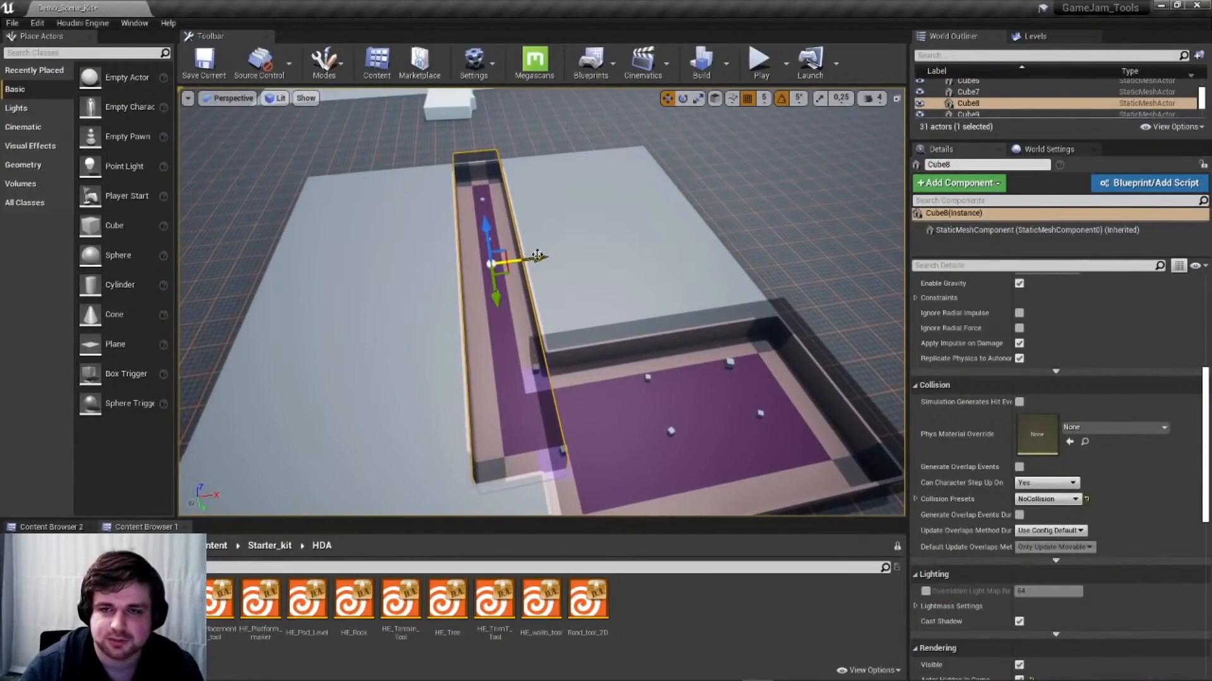
left_click_drag(536, 259, 400, 292)
key("f")
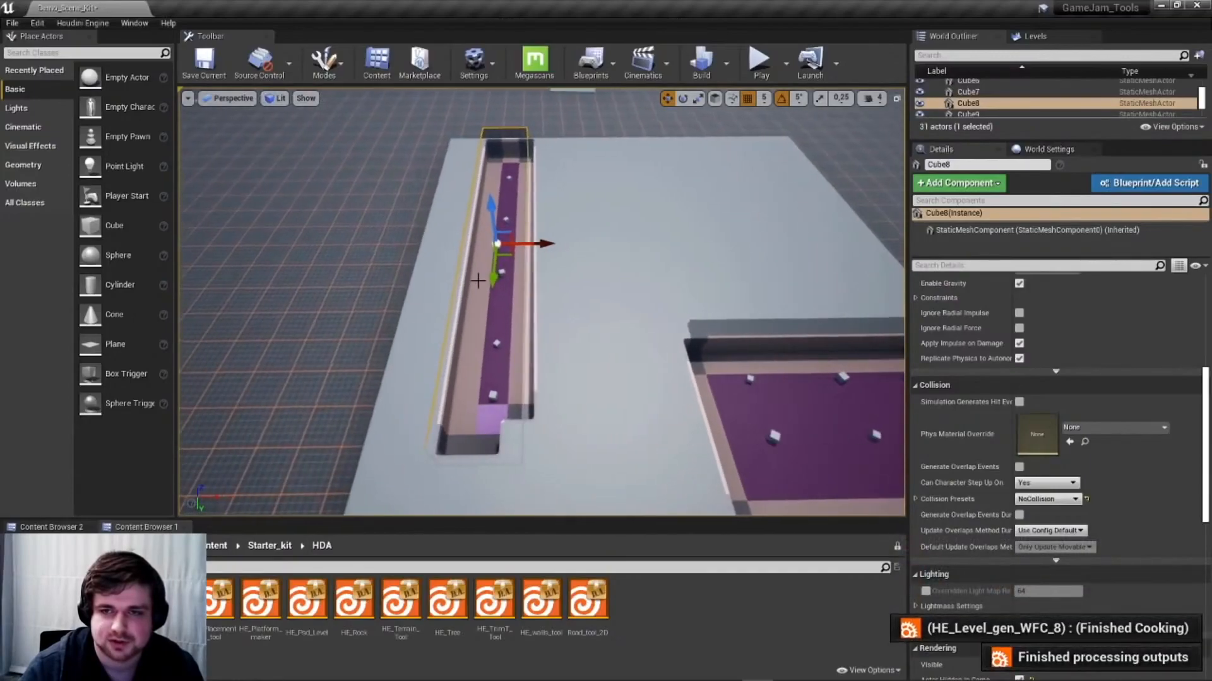
Move the corridor cube Cube8 back until it overlaps the room, and check the regenerated layout without the editor gizmos
left_click_drag(538, 270, 663, 320)
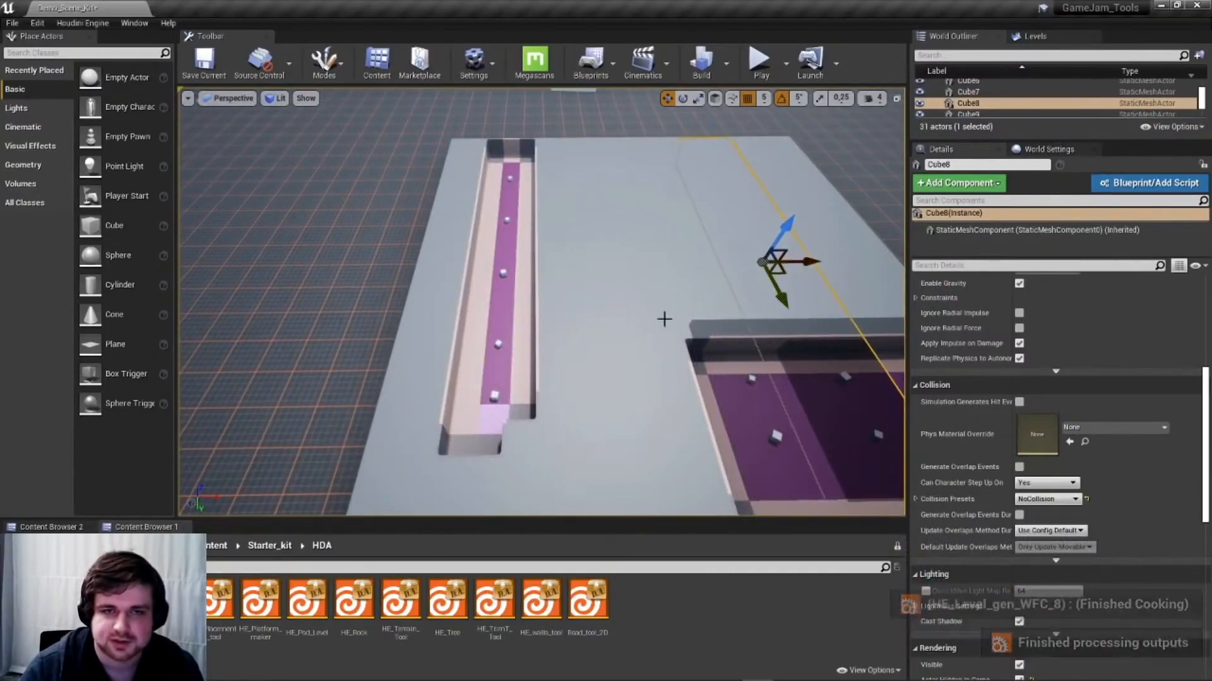
key("f")
right_click_drag(566, 309, 492, 328)
key("g")
mouse_move(573, 332)
right_mouse_down()
mouse_move(568, 303)
mouse_move(572, 332)
right_mouse_up()
key("g")
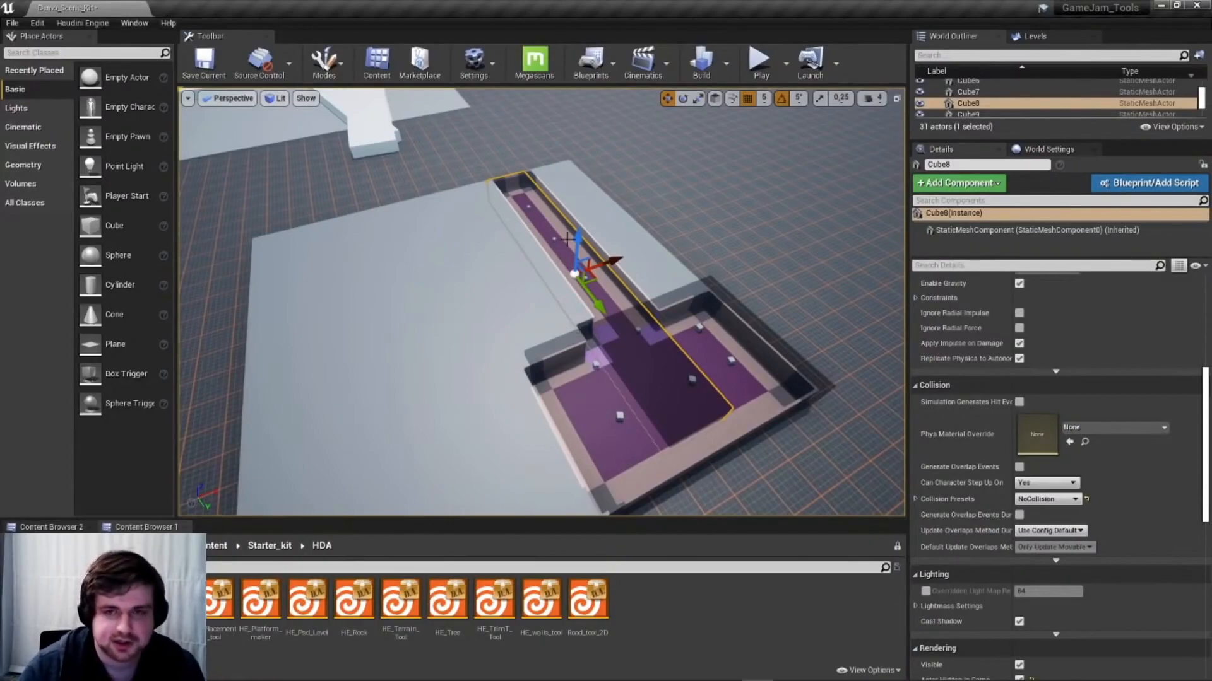
key("g")
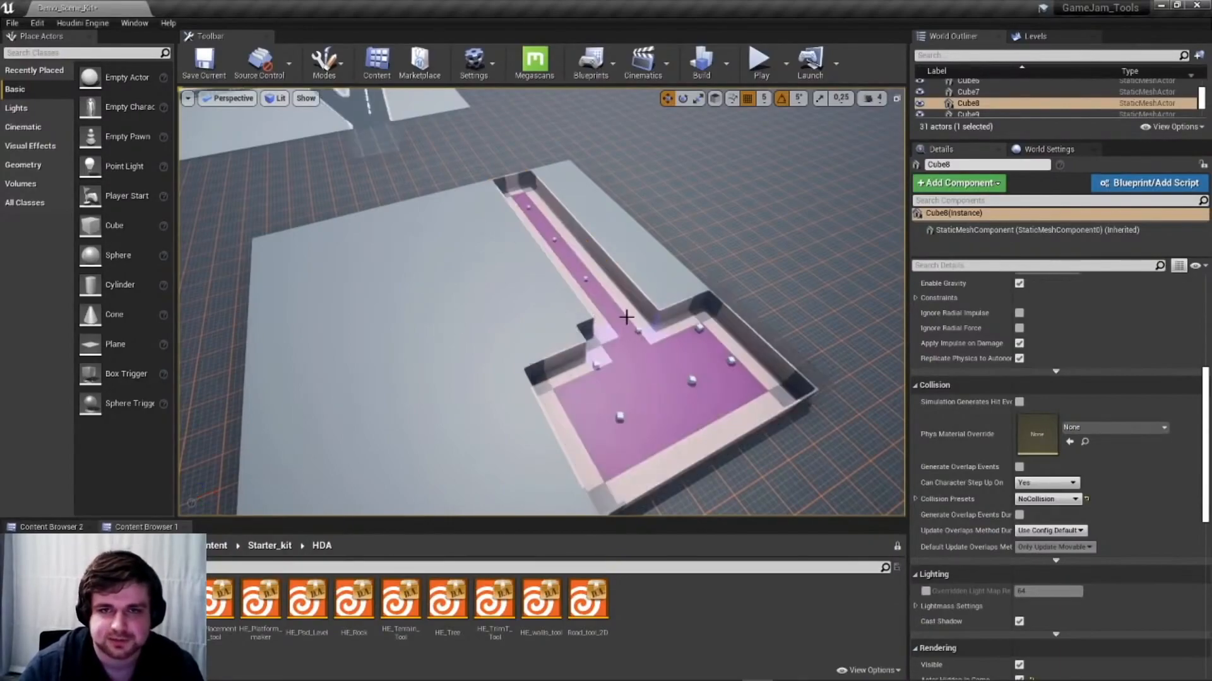
Examine the generated walls, corners and floor tiles up close where the corridor meets the room
right_click_drag(627, 318, 528, 312)
key("w")
key("s")
key("w")
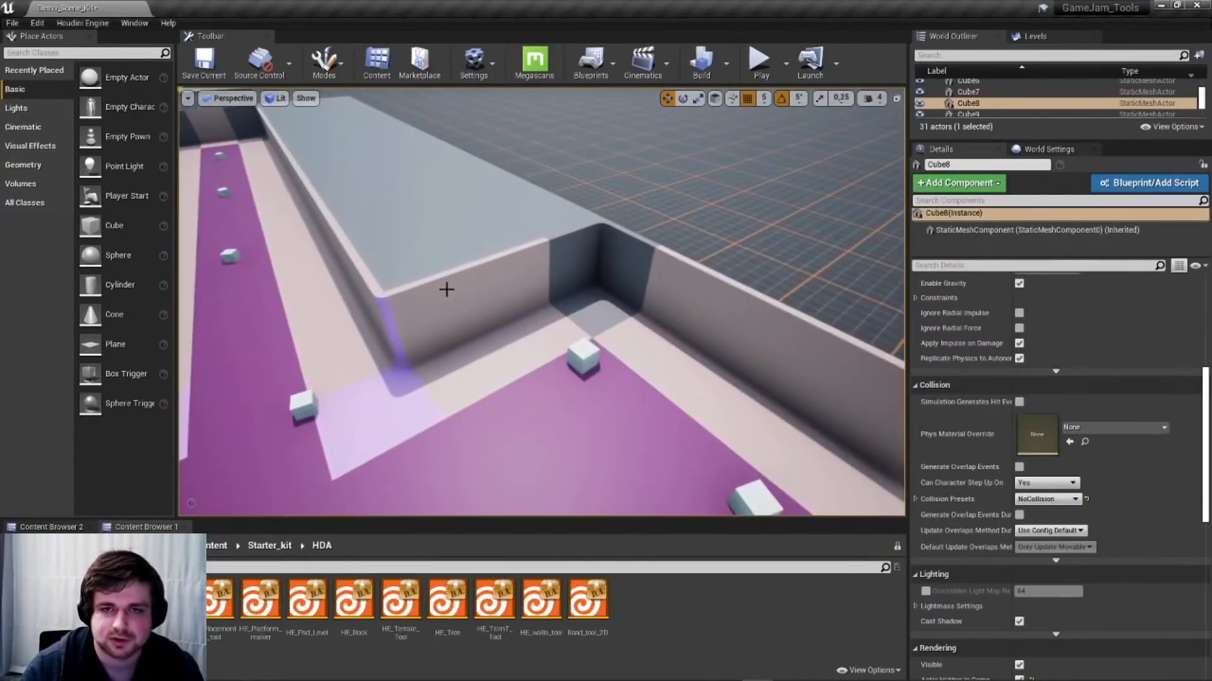
key("w")
right_click_drag(587, 240, 590, 371)
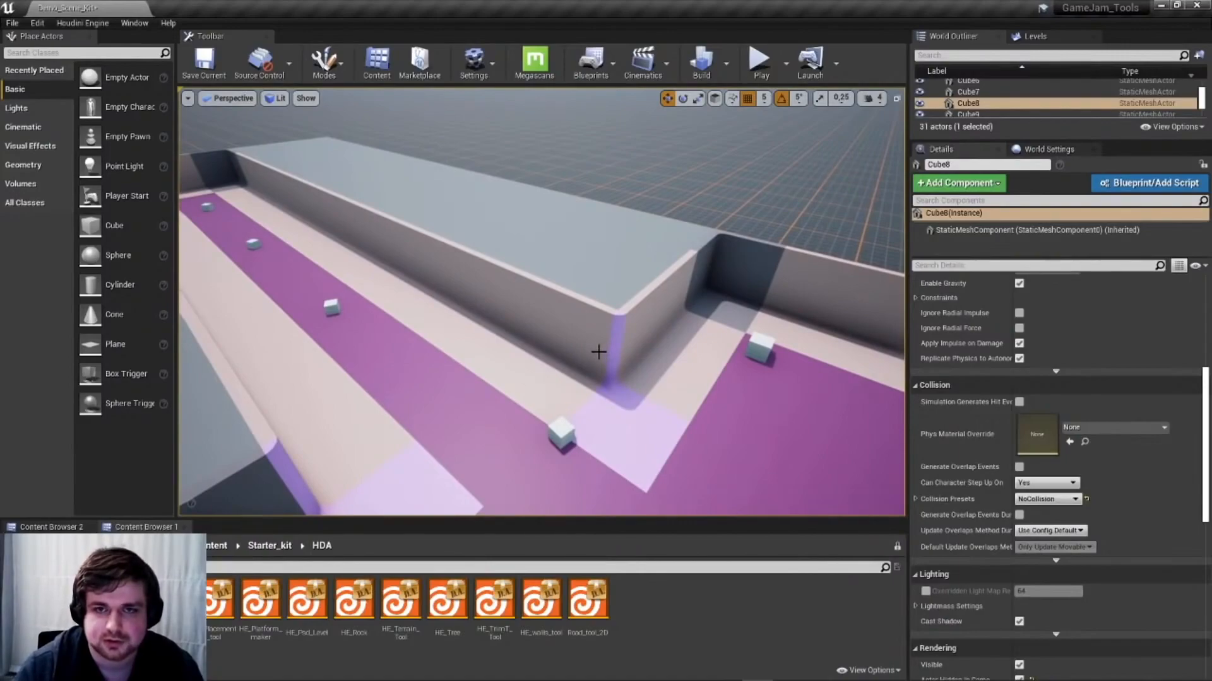
Move the corner tile Tileset_Piece_127 against the wall tile Tileset_Piece_31, and duplicate the wall tile to extend the wall
right_click_drag(607, 349, 304, 311)
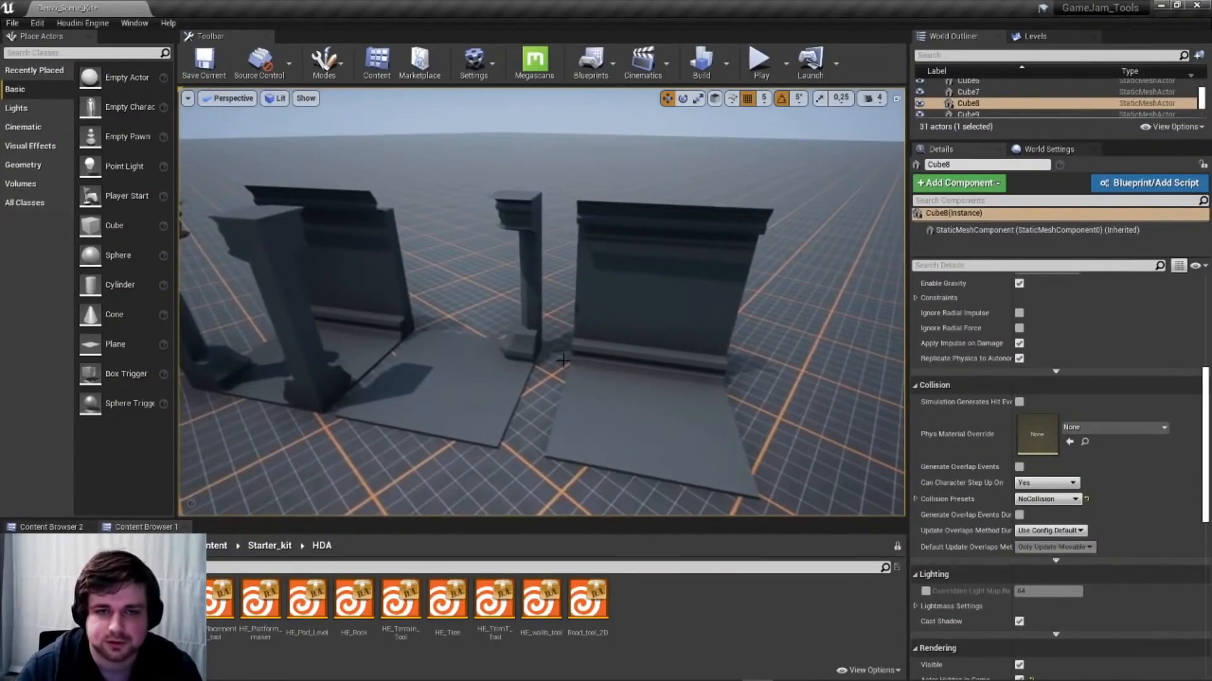
left_click(472, 377)
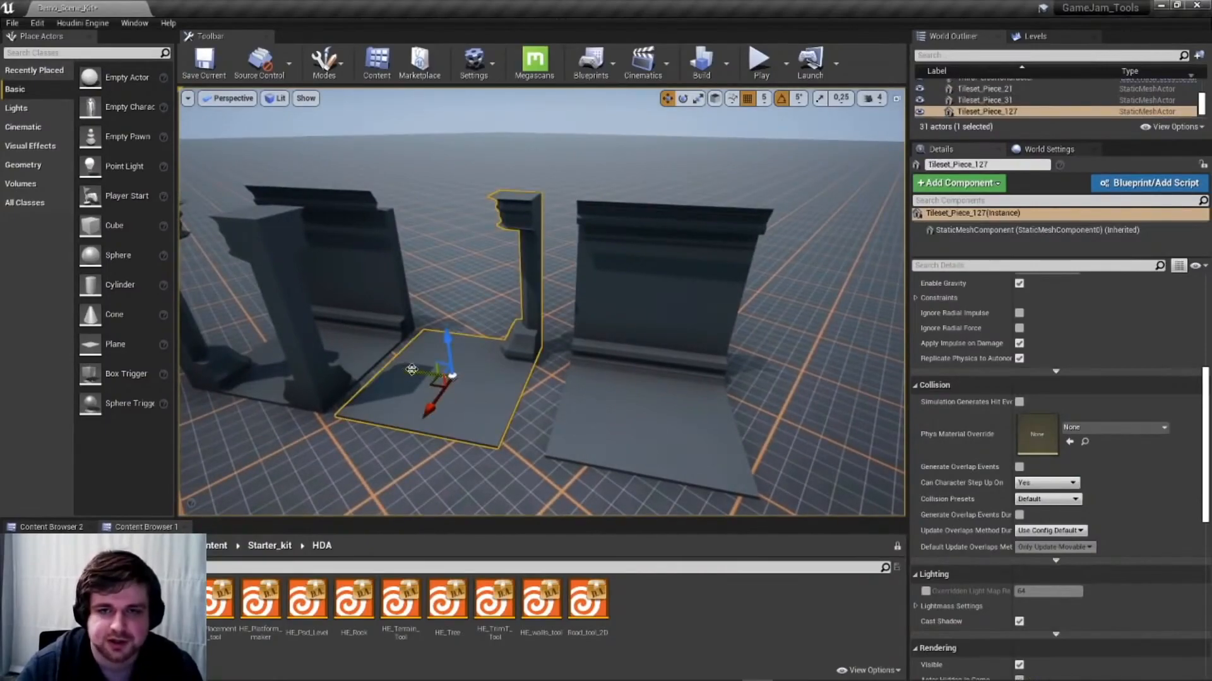
left_click_drag(411, 369, 444, 373)
left_click(627, 374)
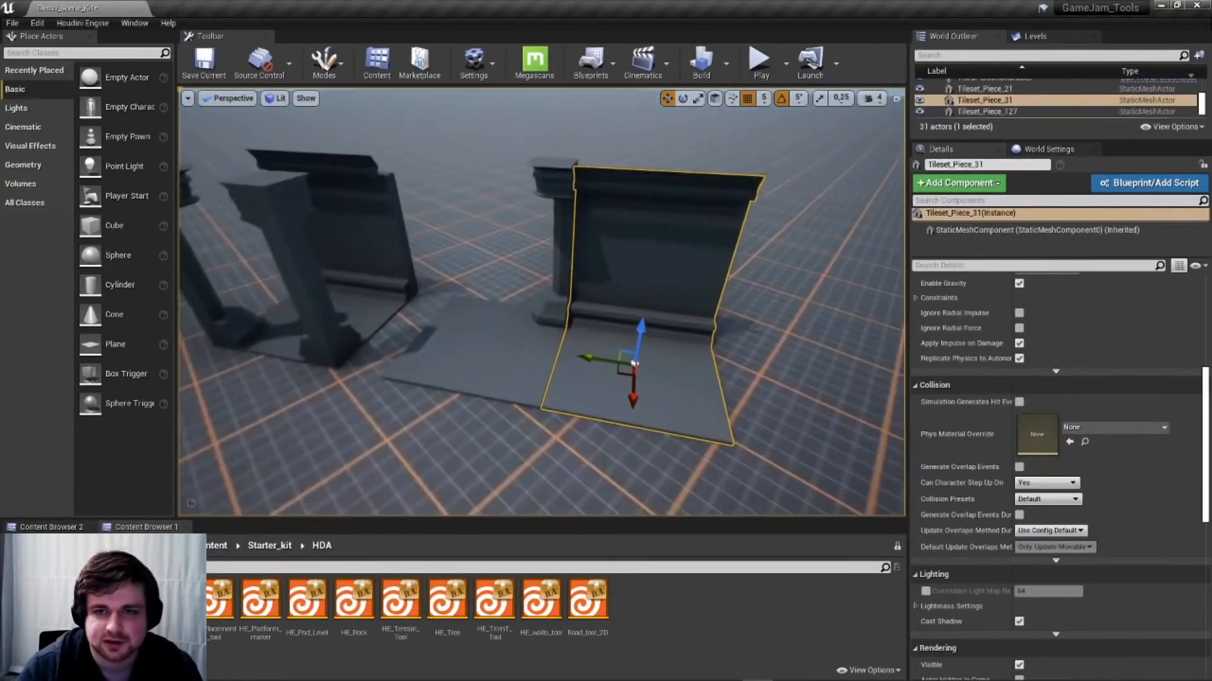
right_click_drag(544, 368, 544, 368)
left_click_drag(548, 349, 695, 359, "alt")
Duplicate the corner tile Tileset_Piece_127, rotate the copy and place it against the other end of the extended wall
left_click(455, 347)
right_click_drag(455, 347, 505, 347)
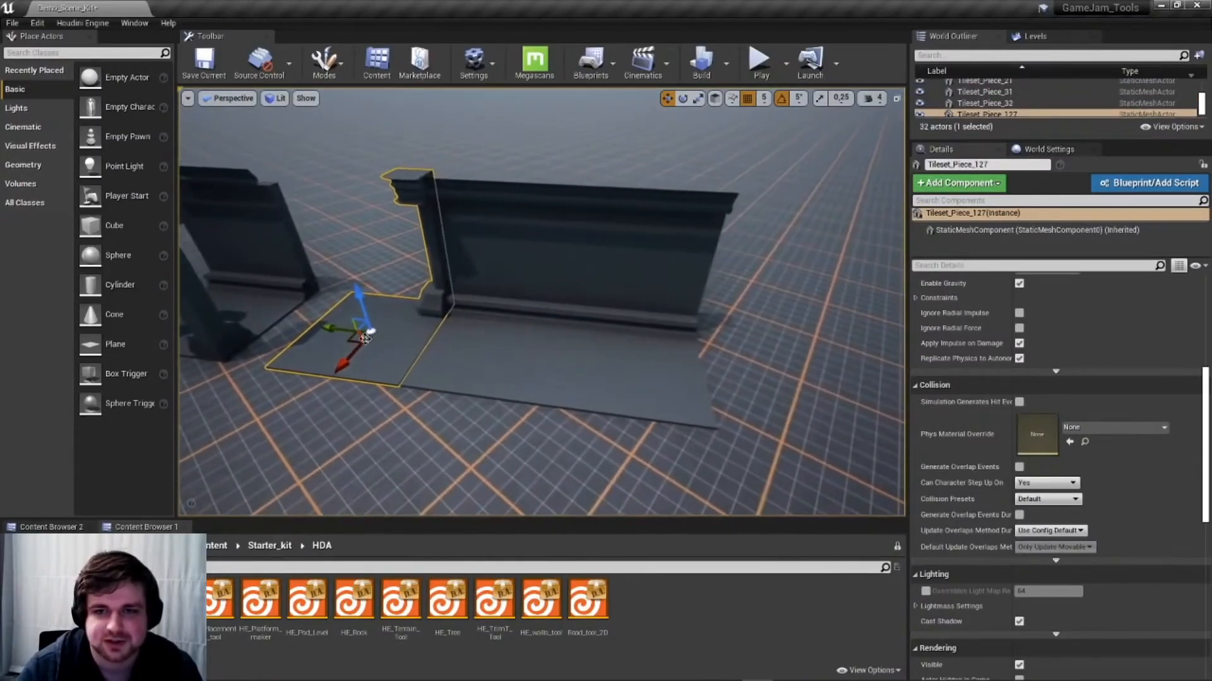
left_click_drag(347, 344, 789, 372, "alt")
key("e")
key("w")
left_click_drag(688, 366, 771, 377)
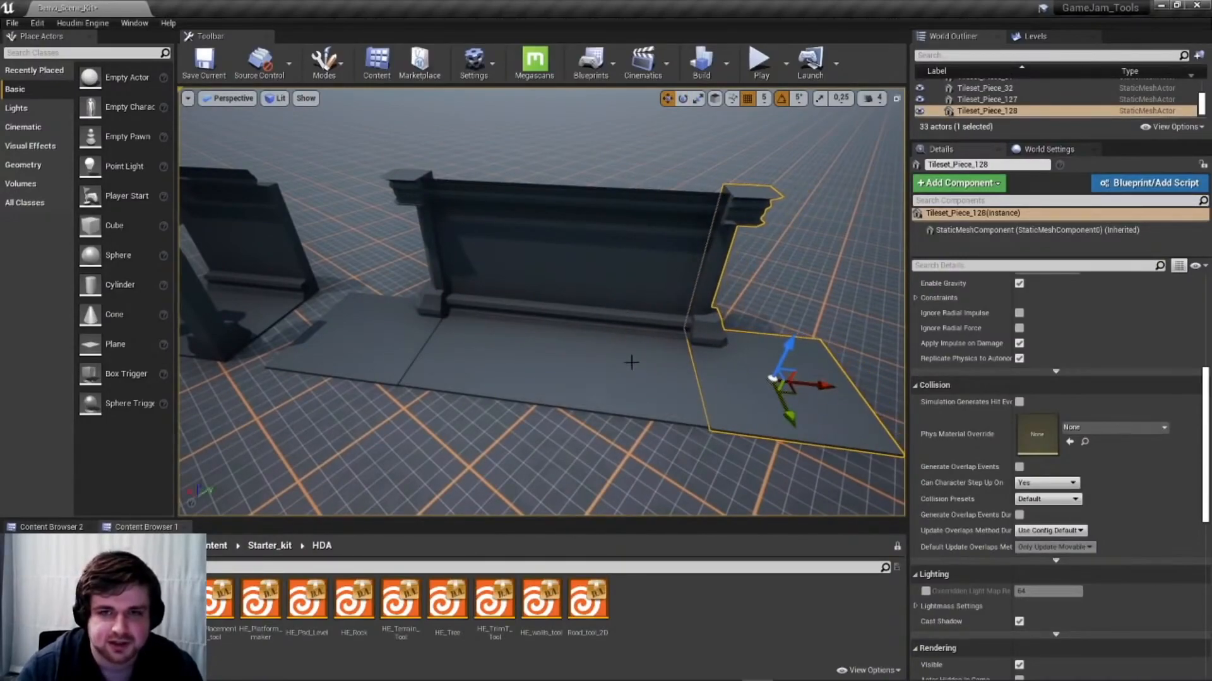
Return to the generated level, examine the corner where corridor and room meet, and select HE_Level_gen_WFC
mouse_move(631, 363)
right_mouse_down()
mouse_move(373, 362)
mouse_move(505, 404)
mouse_move(619, 354)
right_mouse_up()
key("w")
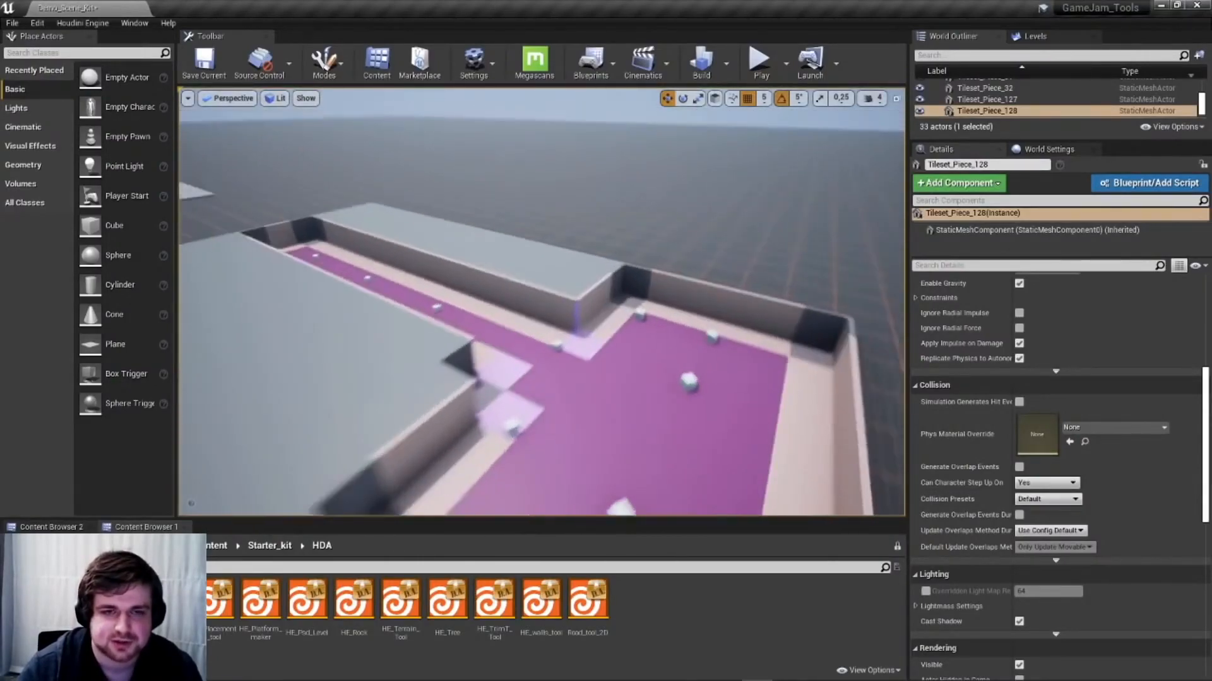
right_click_drag(619, 277, 593, 252)
key("w")
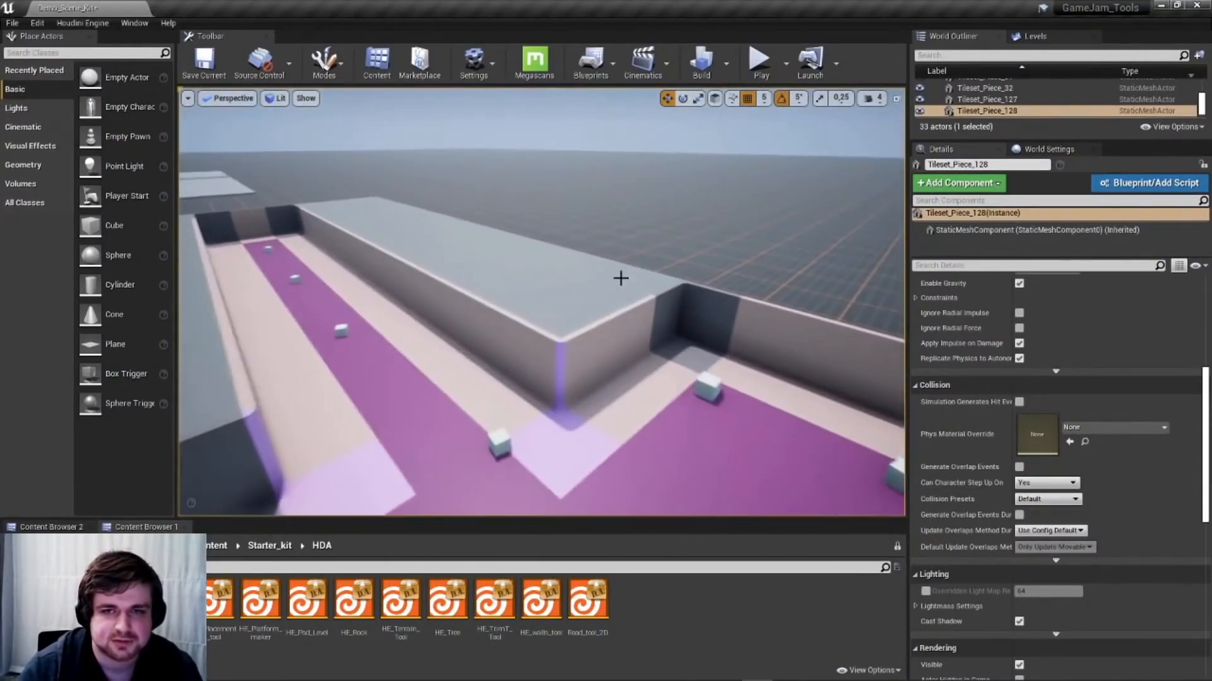
right_click_drag(547, 349, 555, 388)
left_click(552, 322)
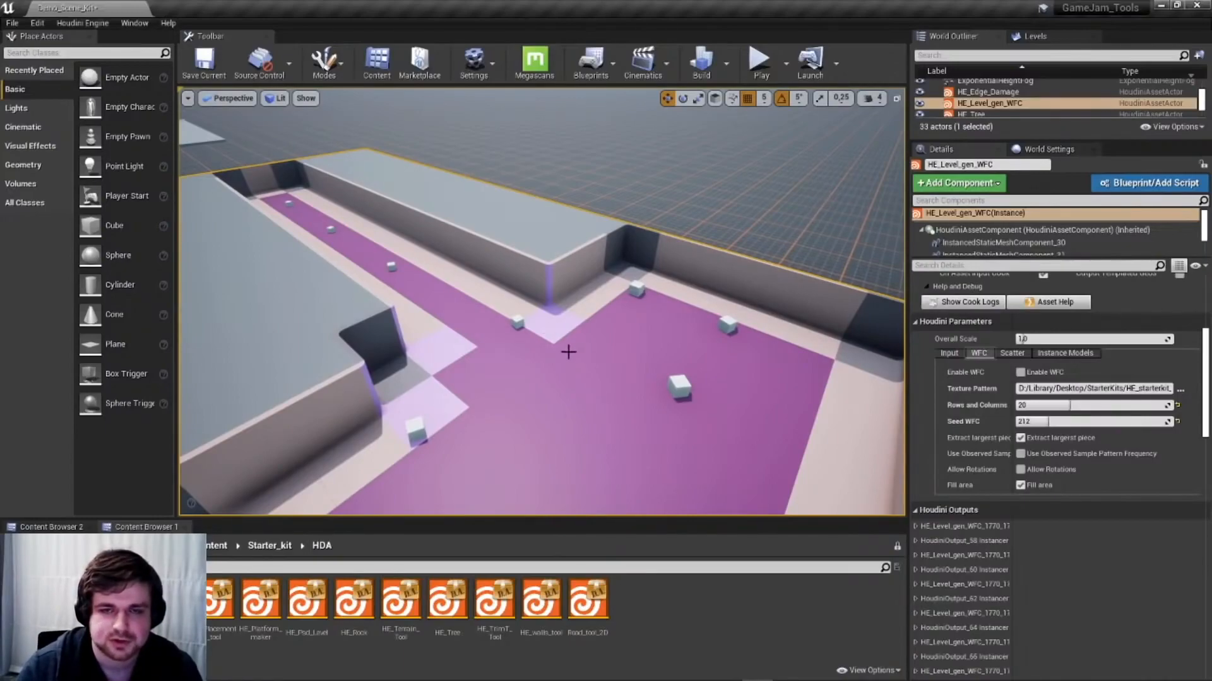
right_click_drag(567, 352, 552, 333)
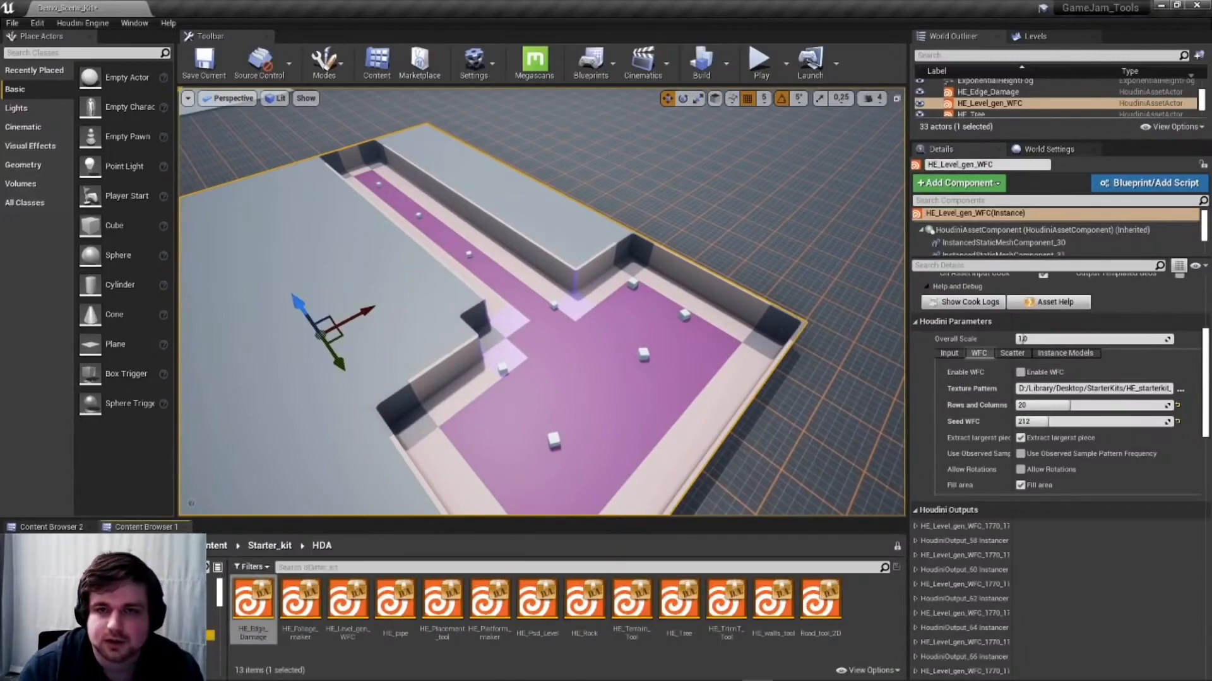
Open the WFC_Grid_Demo_02 texture from the Starter_kit folder, examine its black-and-white grid pattern enlarged, and close it
left_click(269, 546)
double_click(348, 607)
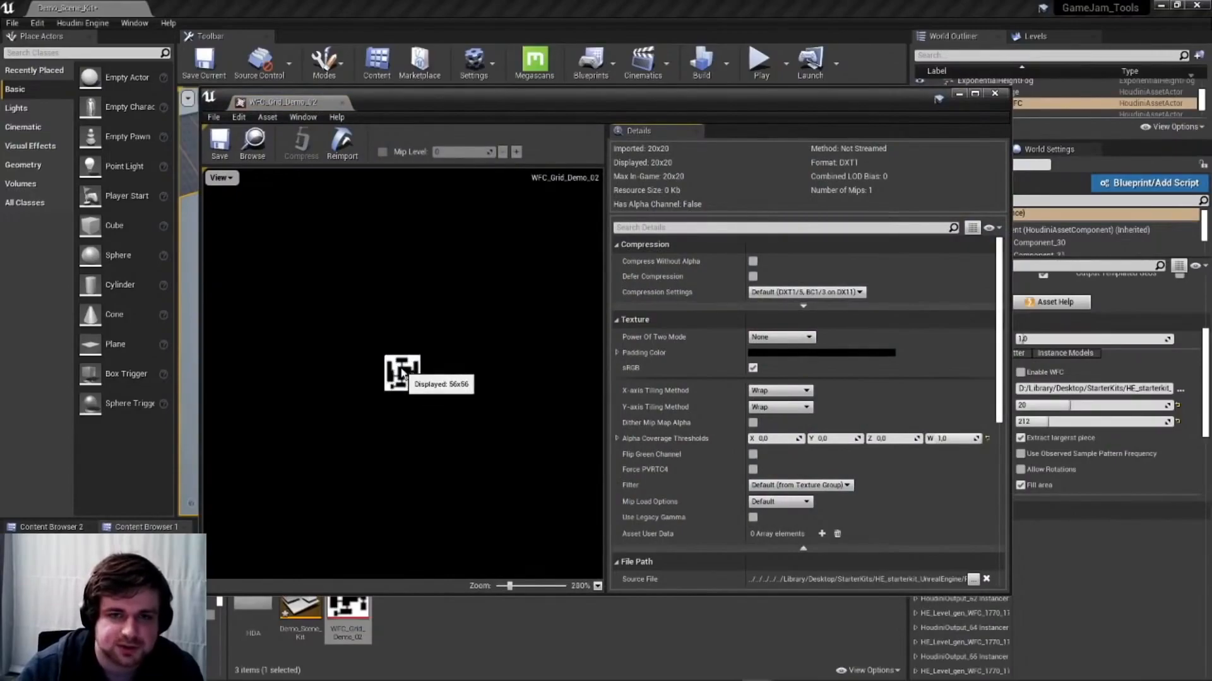
scroll(401, 372, "up", 10)
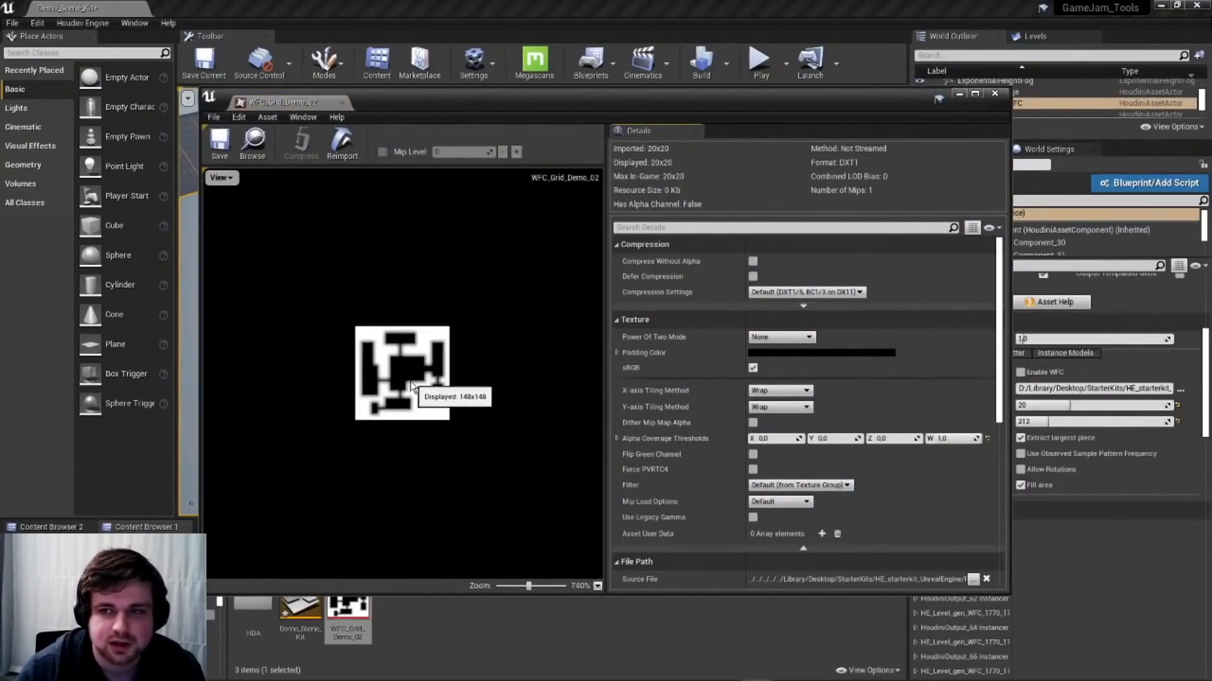
scroll(410, 385, "up", 5)
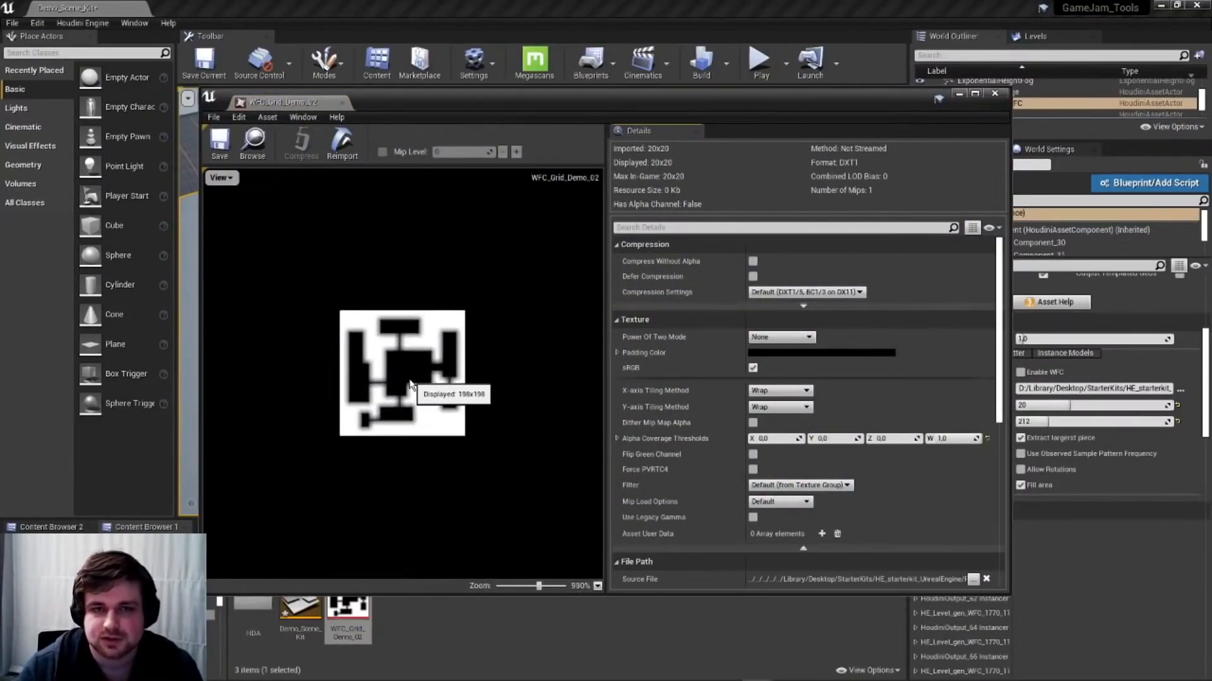
left_click_drag(579, 97, 477, 80)
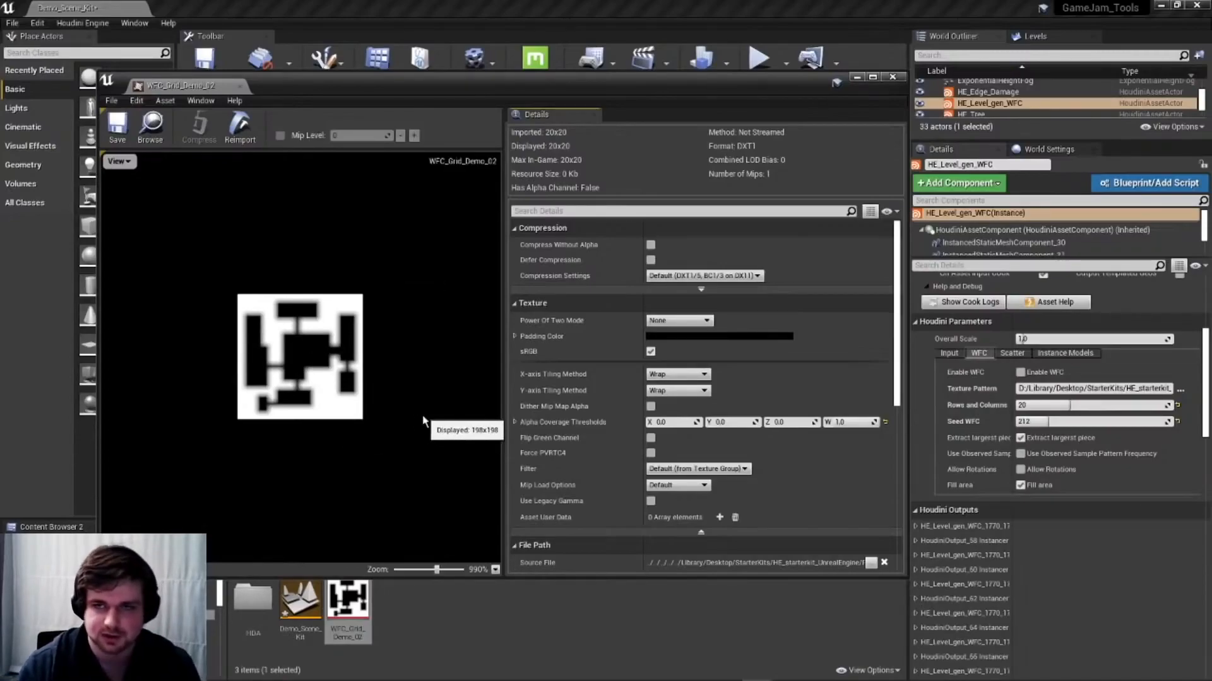
left_click(898, 78)
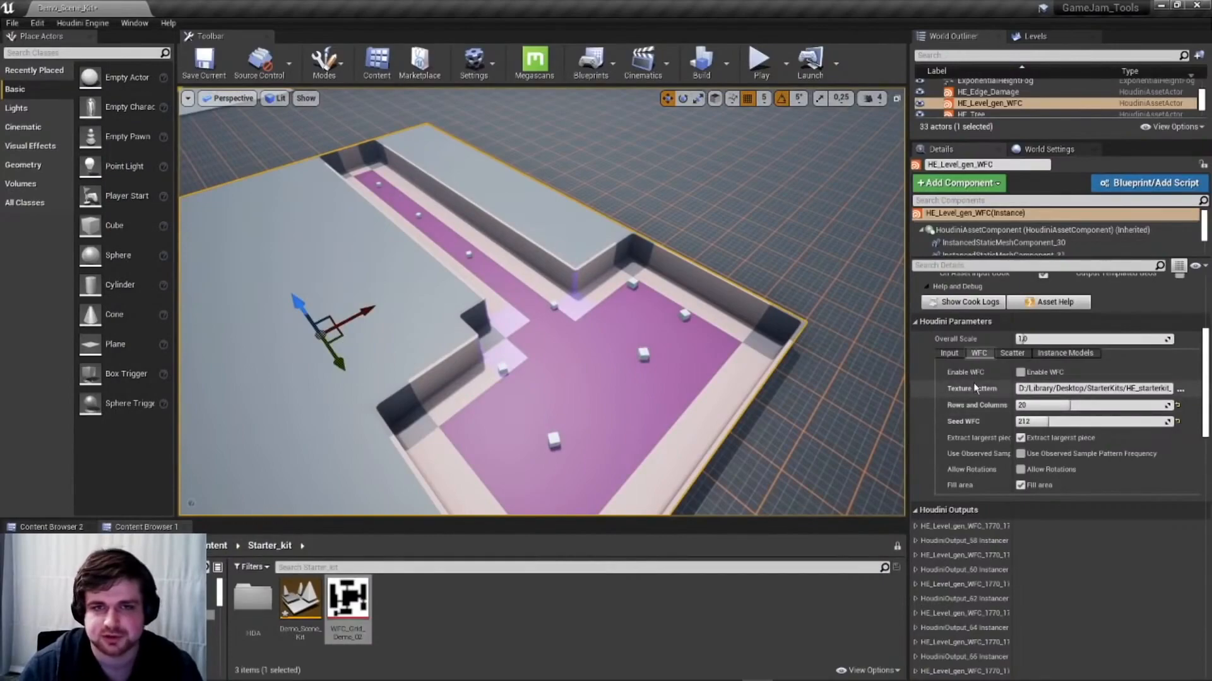
Enable WFC on the HE_Level_gen_WFC asset and inspect the generated layout
left_click(1024, 369)
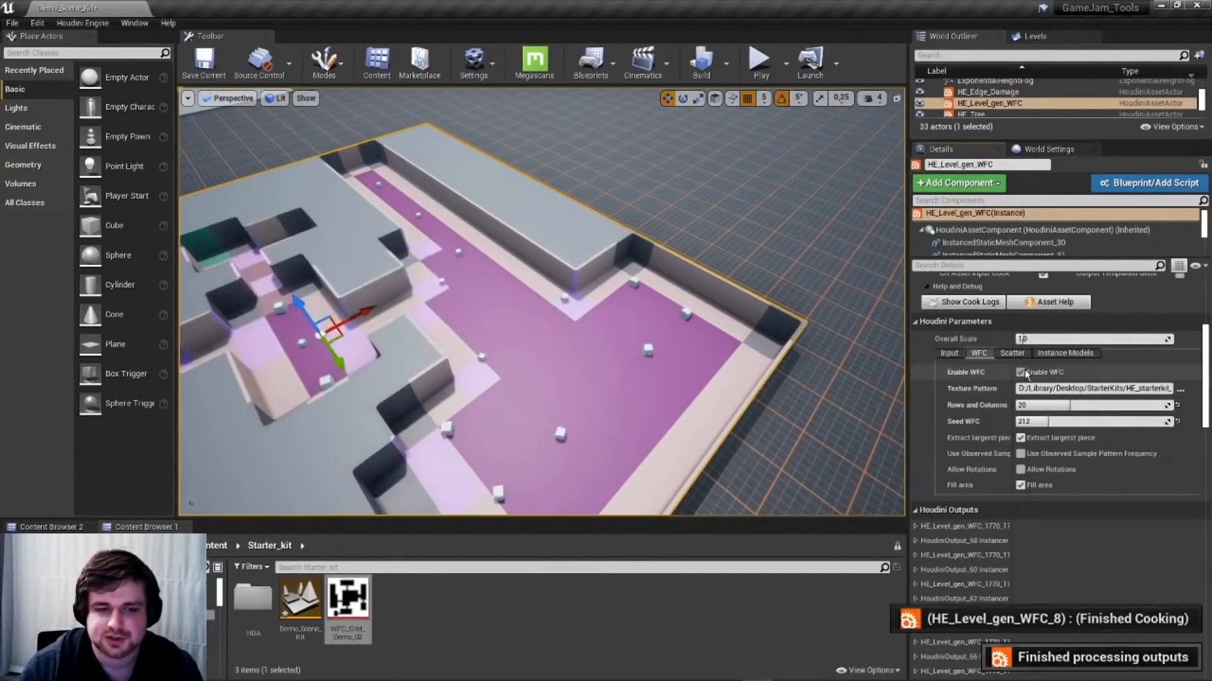
mouse_move(685, 354)
right_mouse_down()
mouse_move(590, 359)
mouse_move(676, 341)
right_mouse_up()
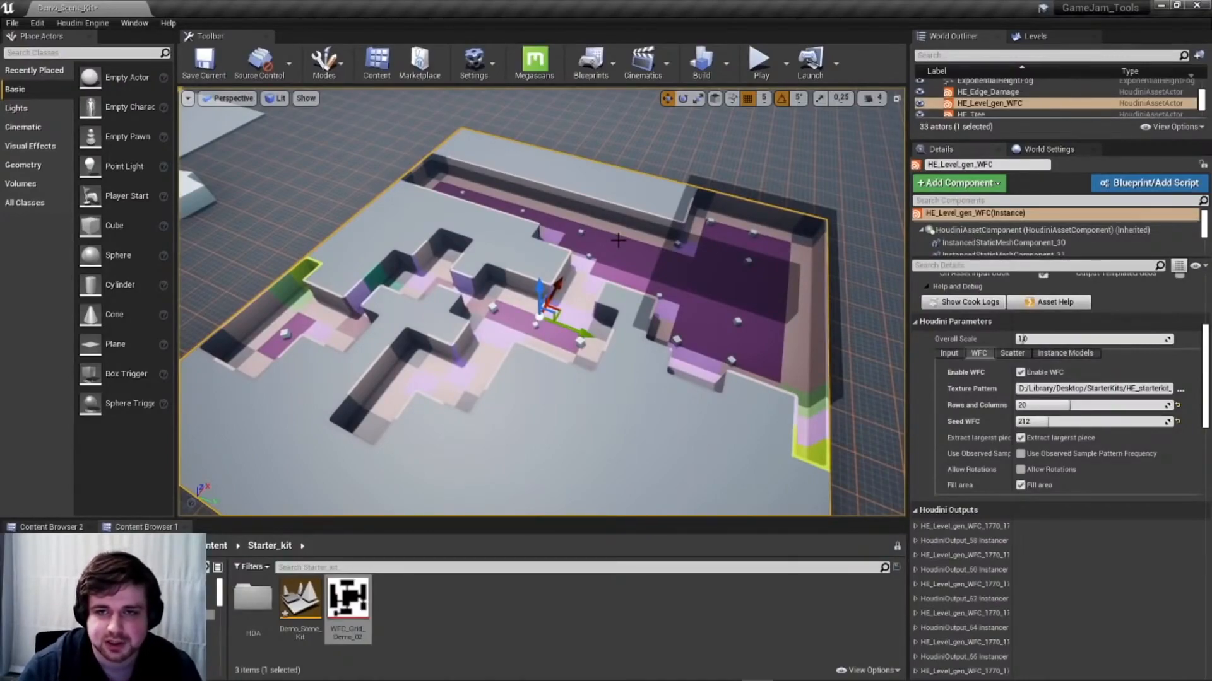
Set Rows and Columns of the HE_Level_gen_WFC asset to 50 and inspect the enlarged layout
right_click_drag(679, 303, 641, 316)
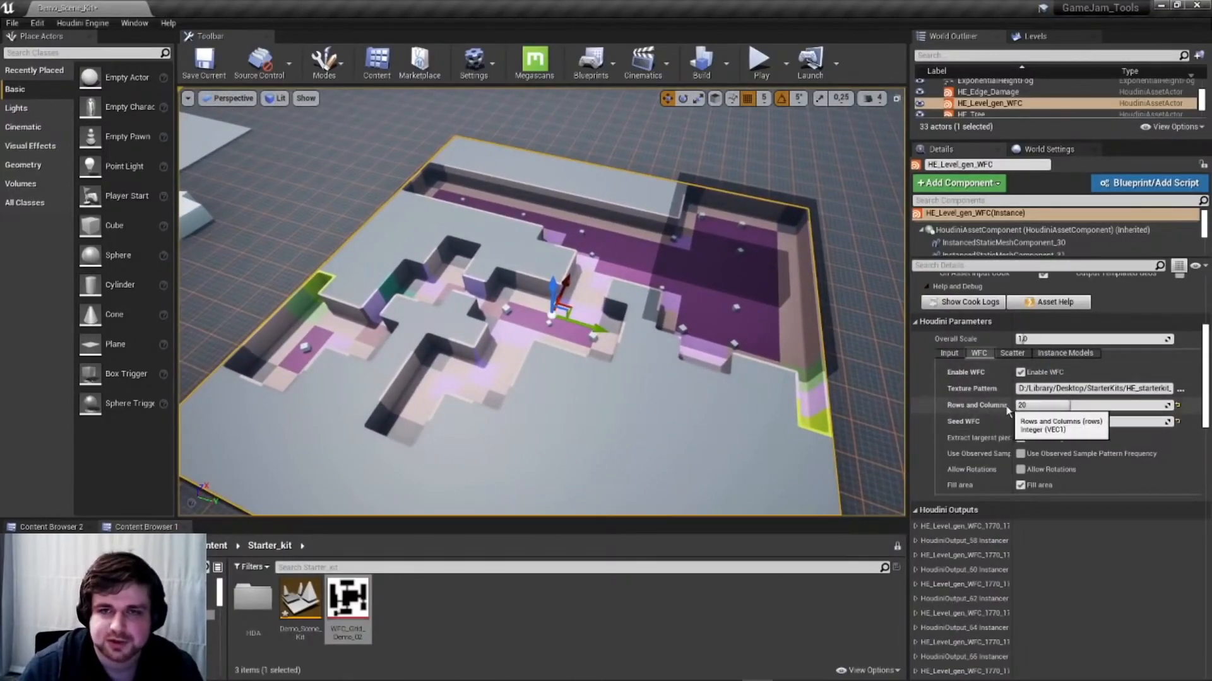
right_click_drag(726, 341, 827, 354)
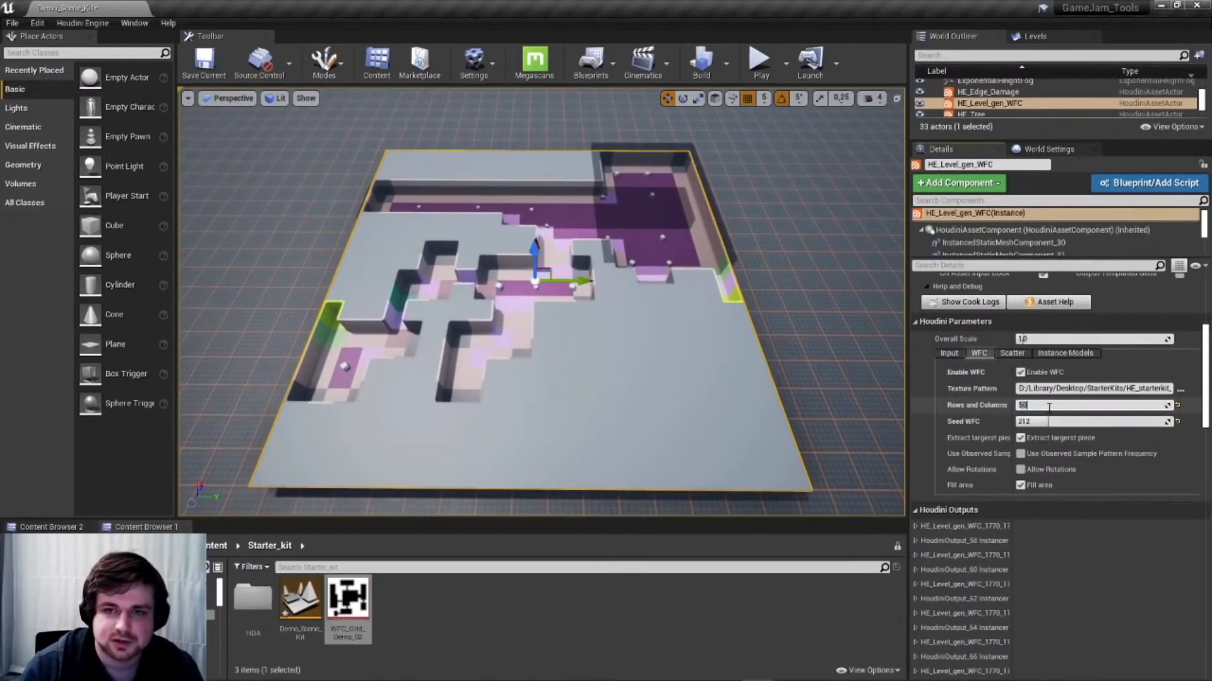
key("Return")
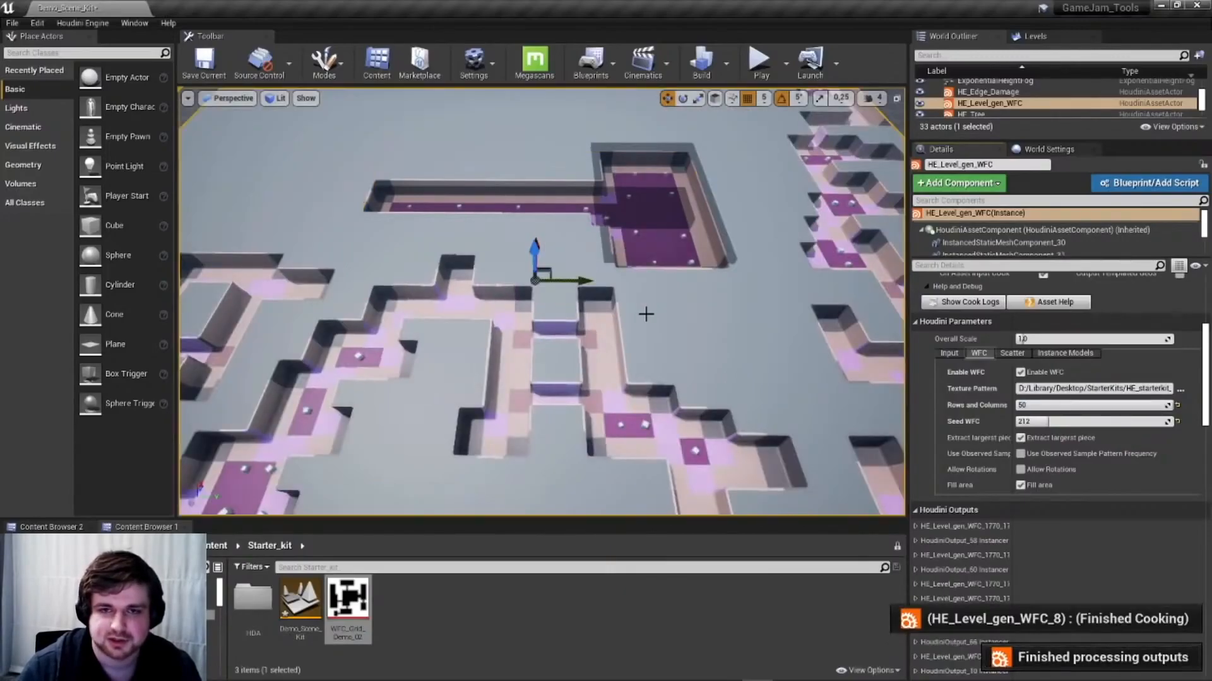
right_click_drag(646, 313, 664, 372)
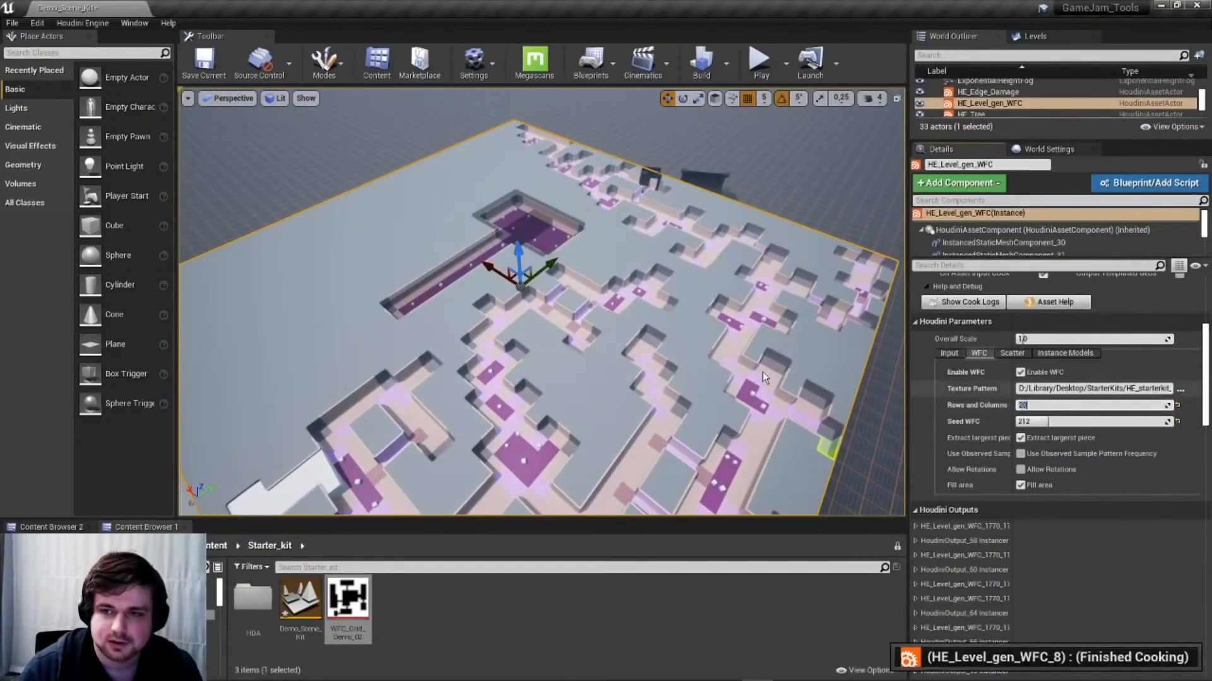
Set Rows and Columns to 20 and Seed WFC to 531 on HE_Level_gen_WFC, and save the map
key("f")
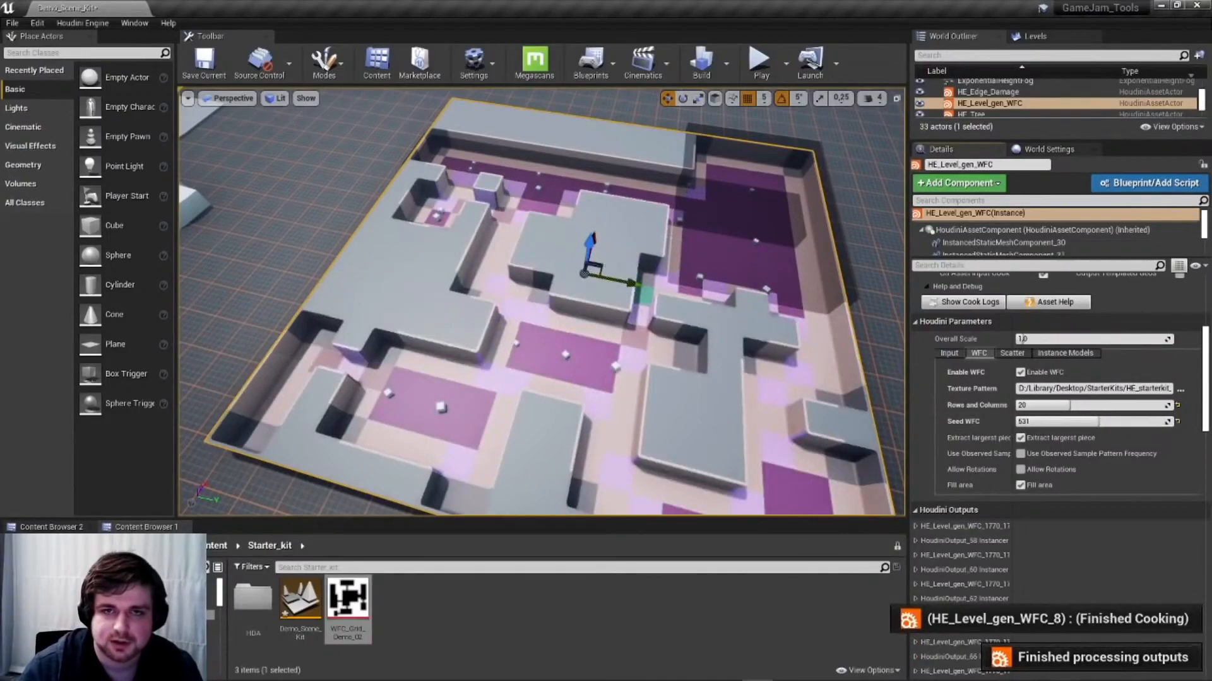
mouse_move(609, 364)
left_mouse_down("alt")
mouse_move(479, 385)
mouse_move(600, 341)
mouse_move(609, 363)
left_mouse_up("alt")
key("g")
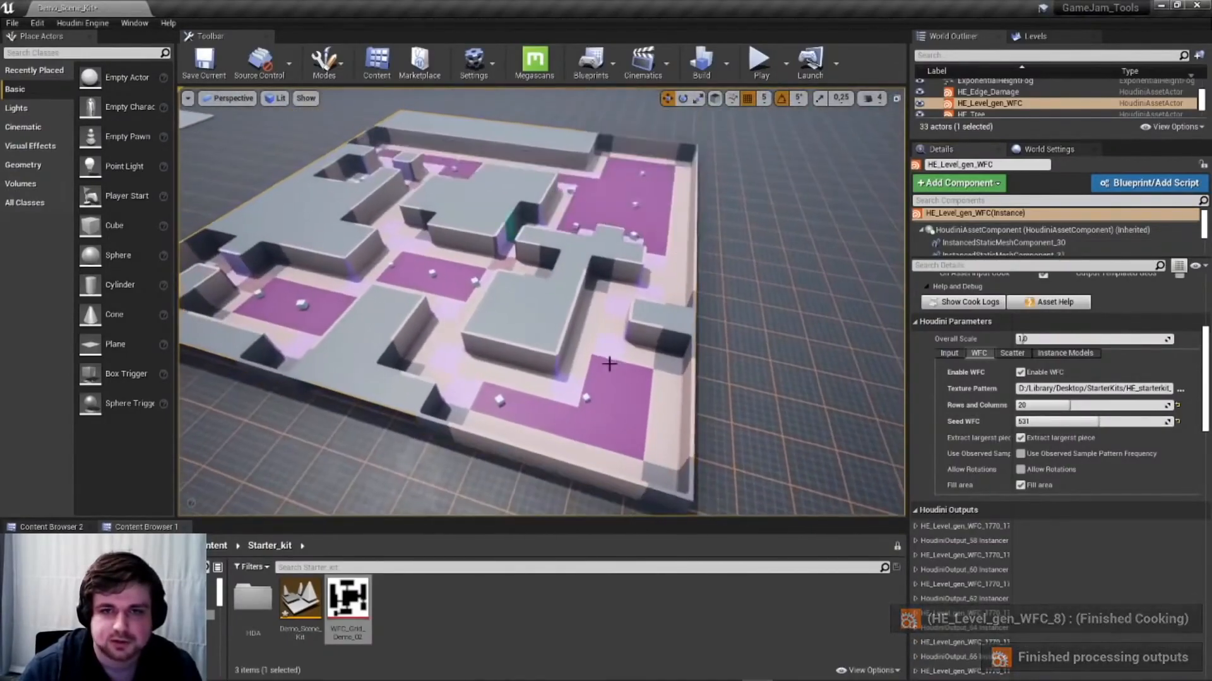
key("ctrl+s")
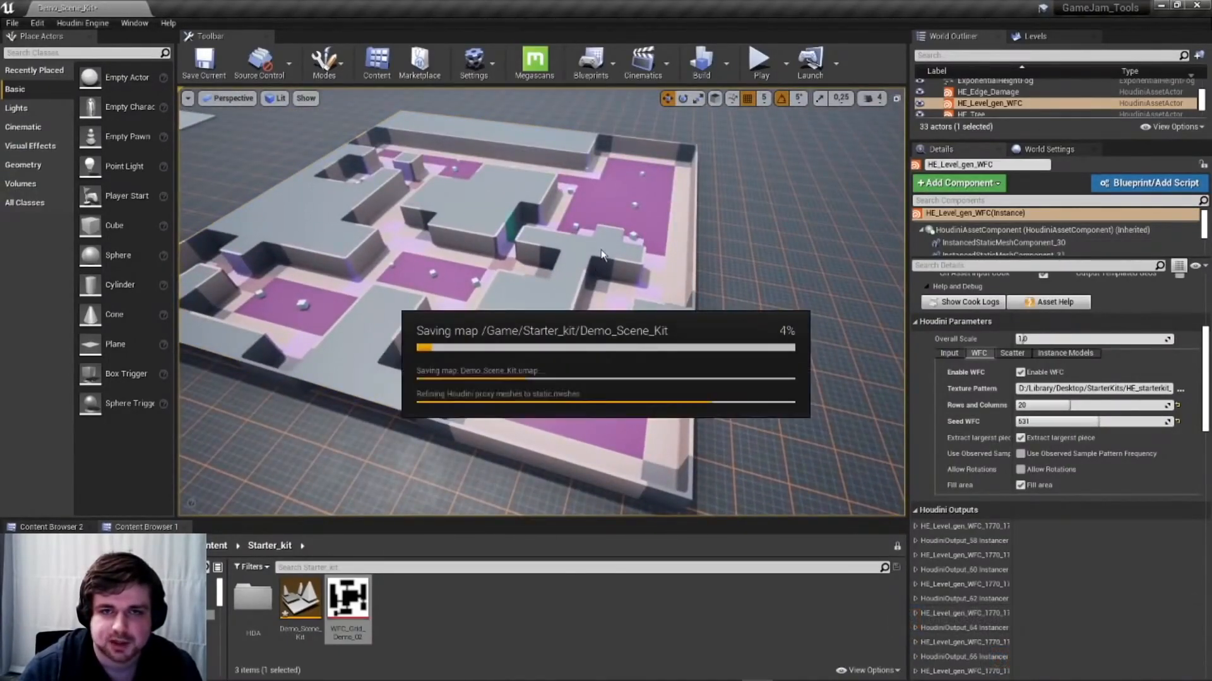
Select the ThirdPersonCharacter beside the roads and move it into the generated level
right_click_drag(681, 257, 539, 273)
key("w")
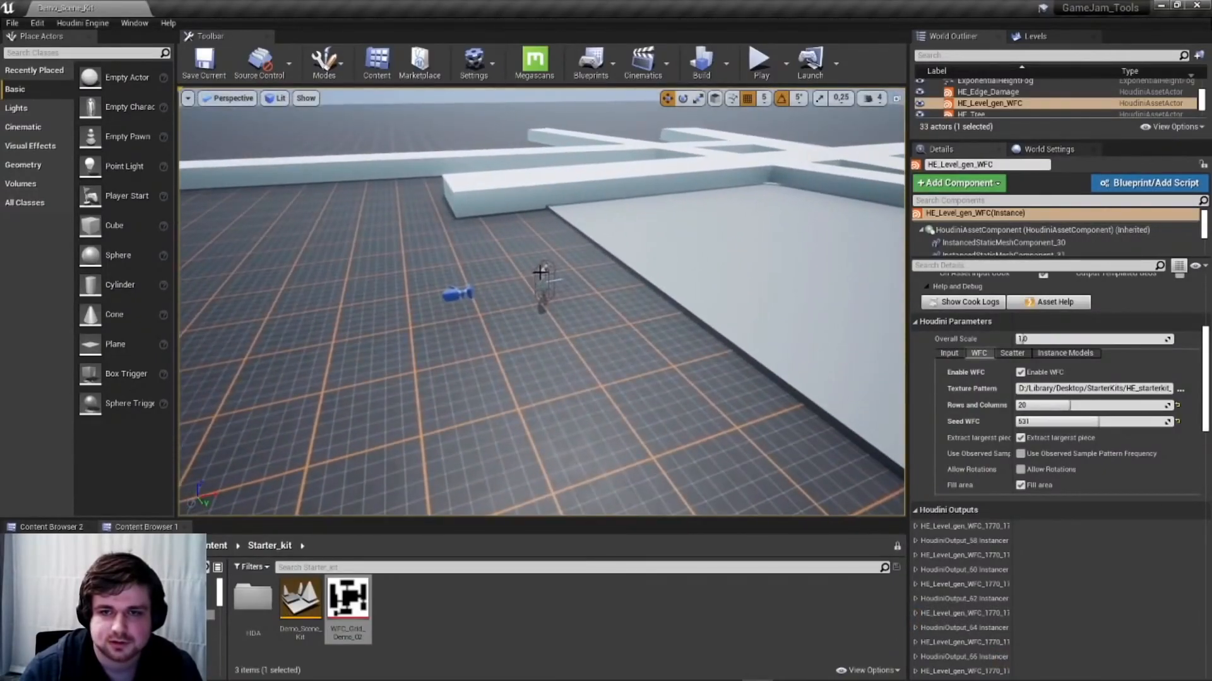
left_click(544, 281)
mouse_move(372, 271)
right_mouse_down()
mouse_move(479, 297)
mouse_move(371, 271)
right_mouse_up()
key("s")
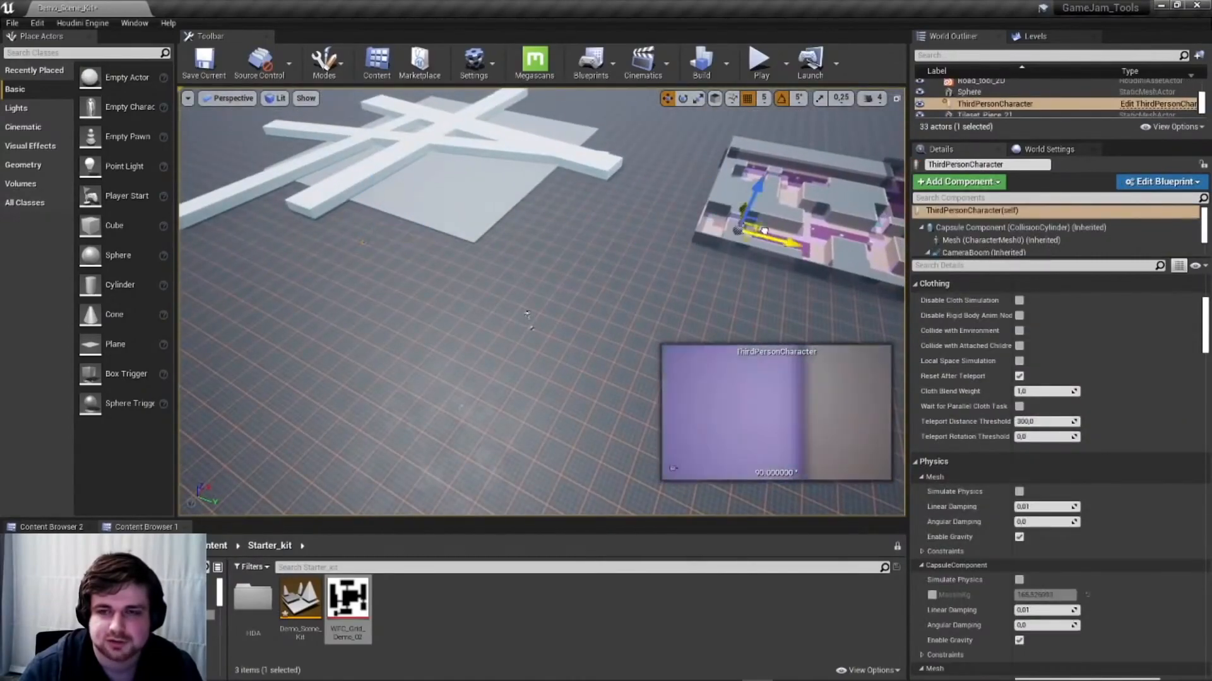
Play the level, run the character through the generated corridors and rooms, and stop the session
left_click(760, 62)
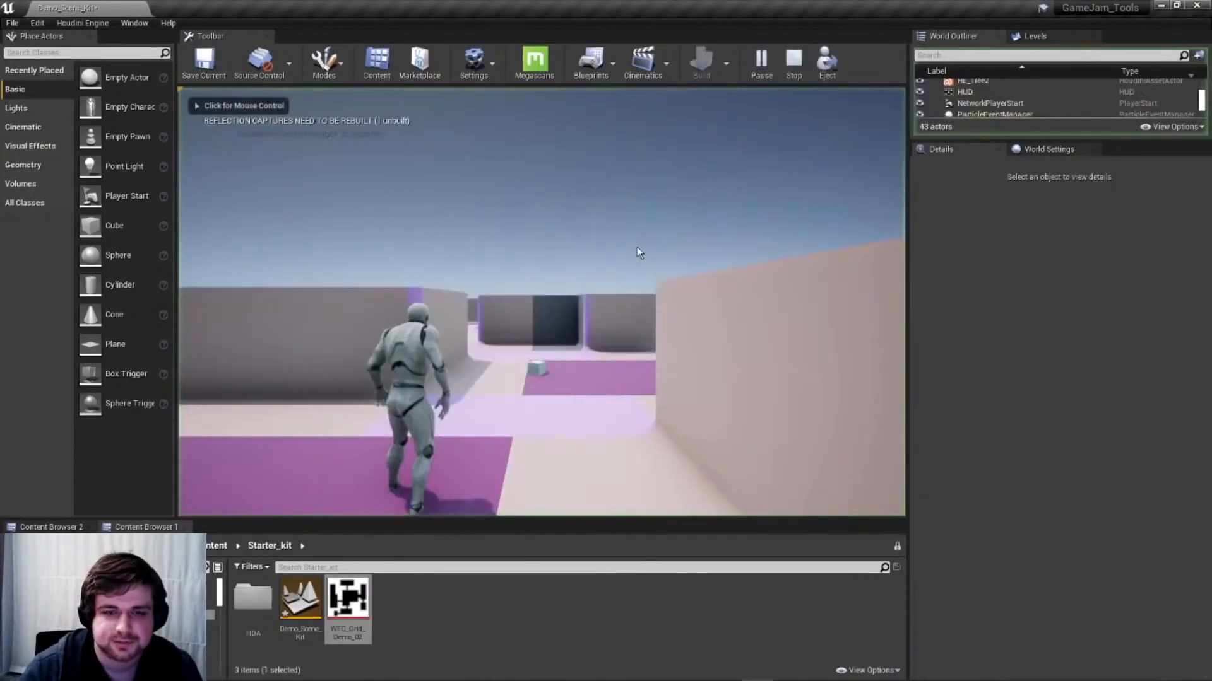
left_click(637, 247)
key("w")
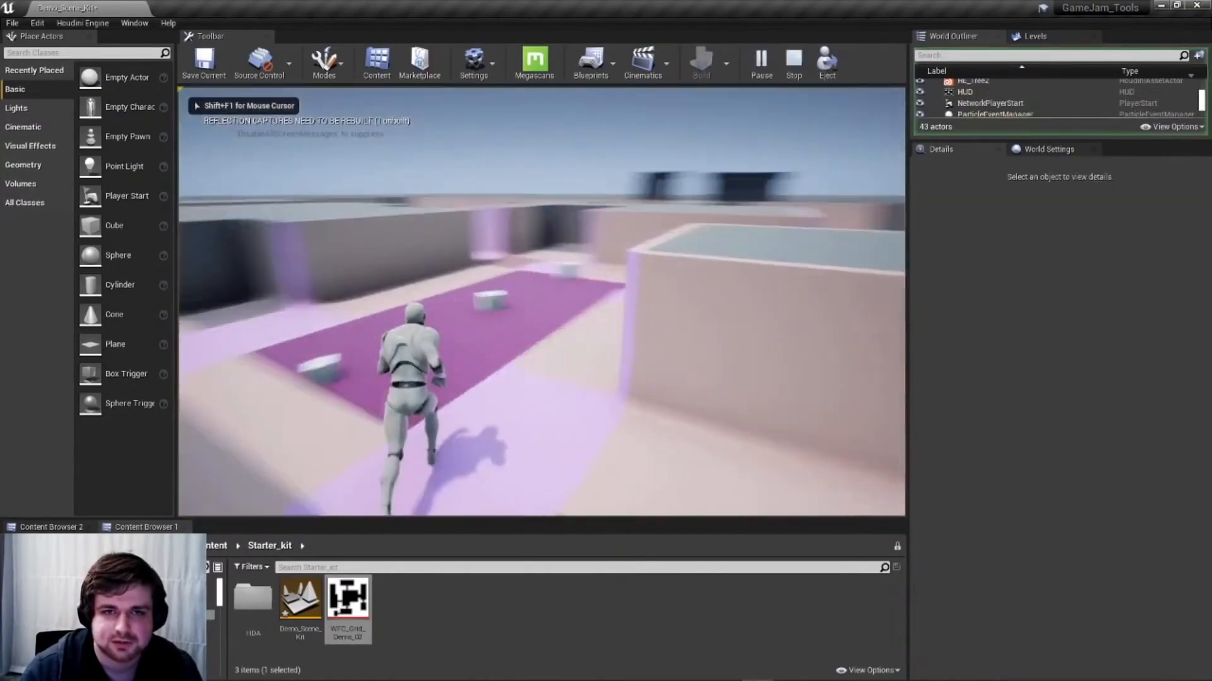
key("w")
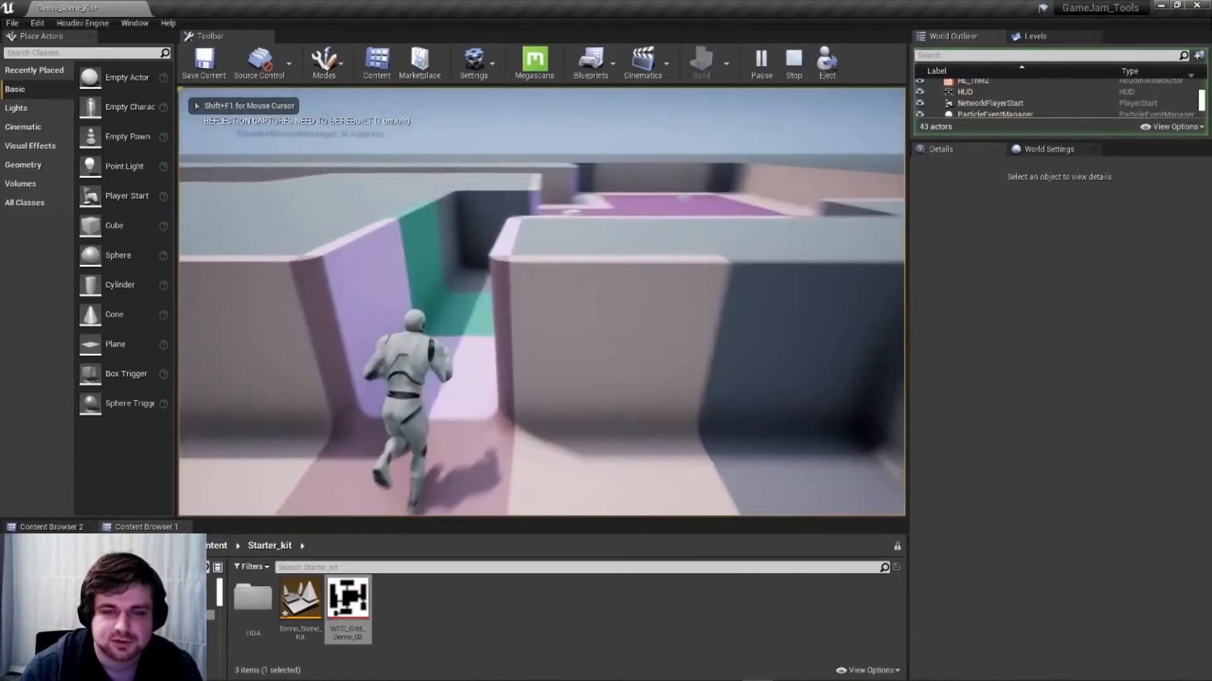
key("w")
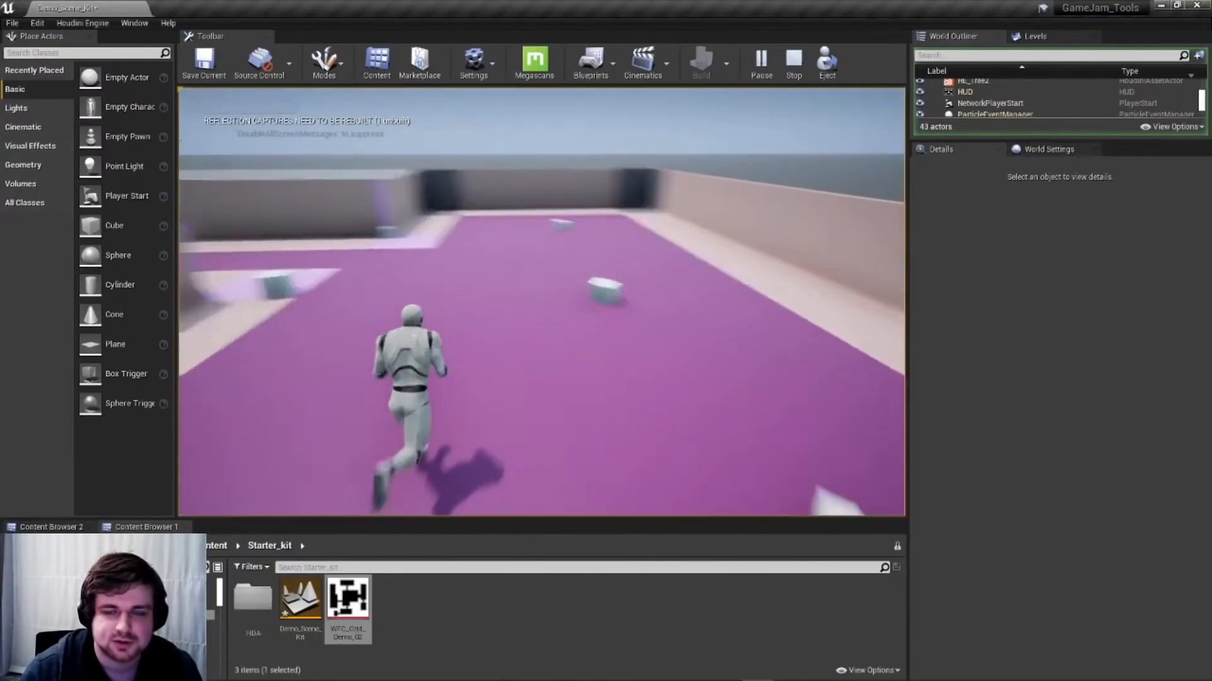
key("w")
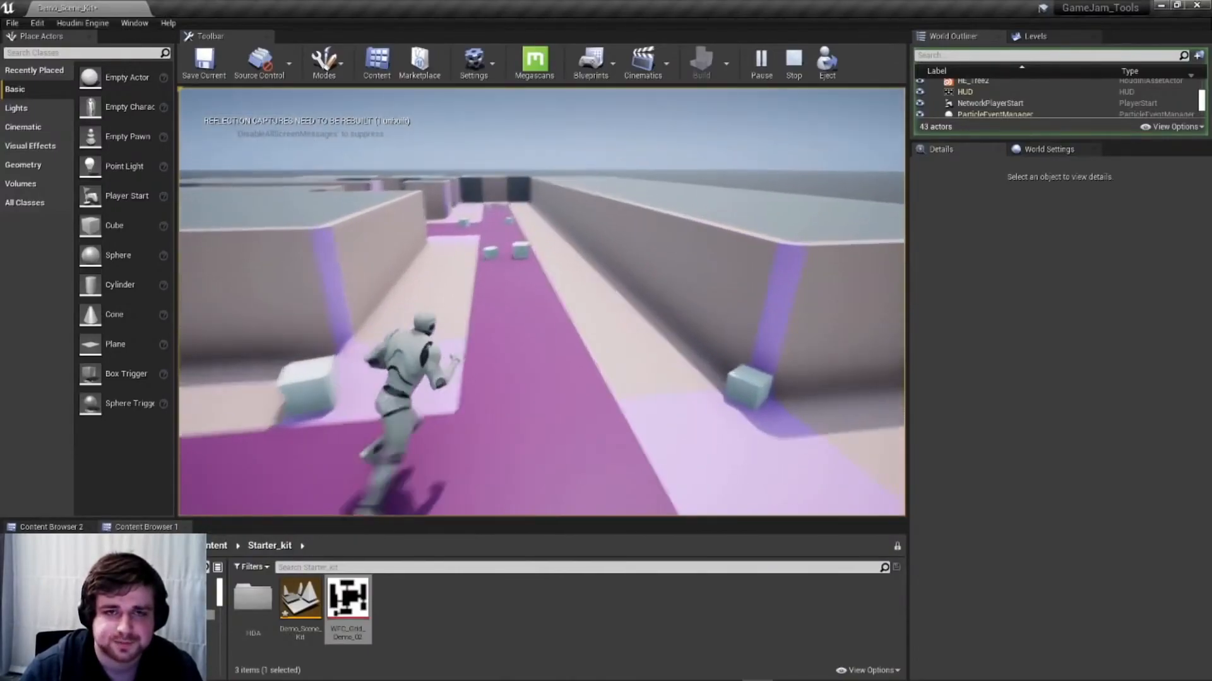
key("w")
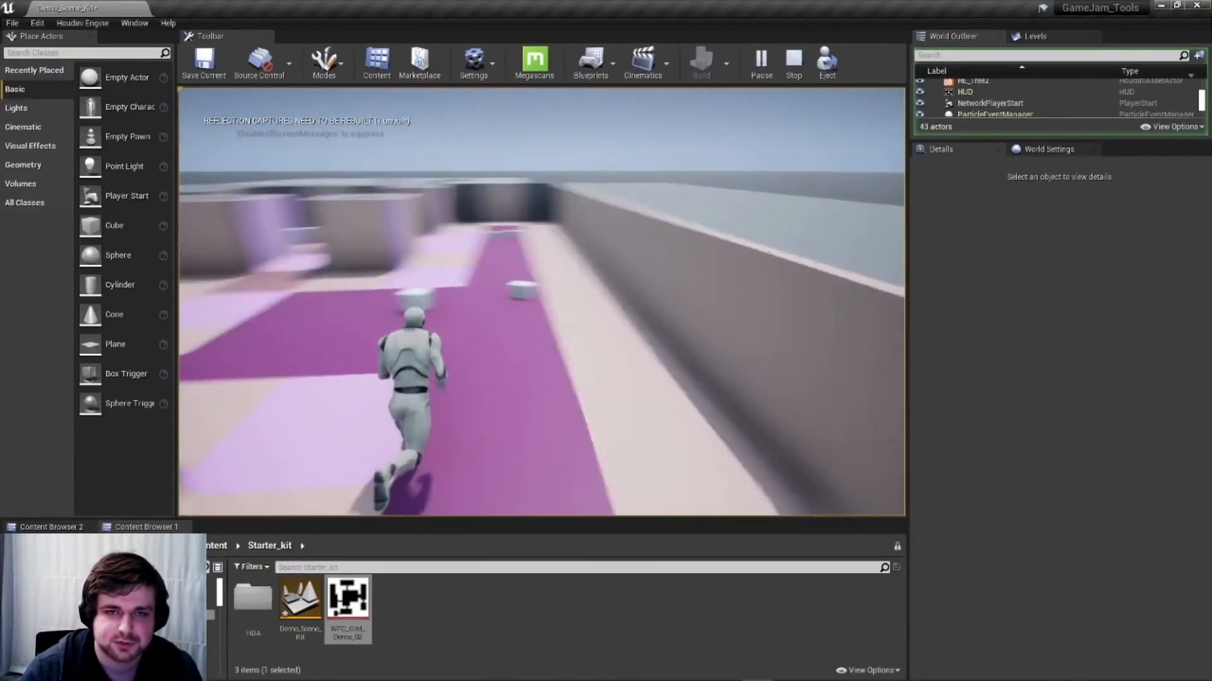
key("w")
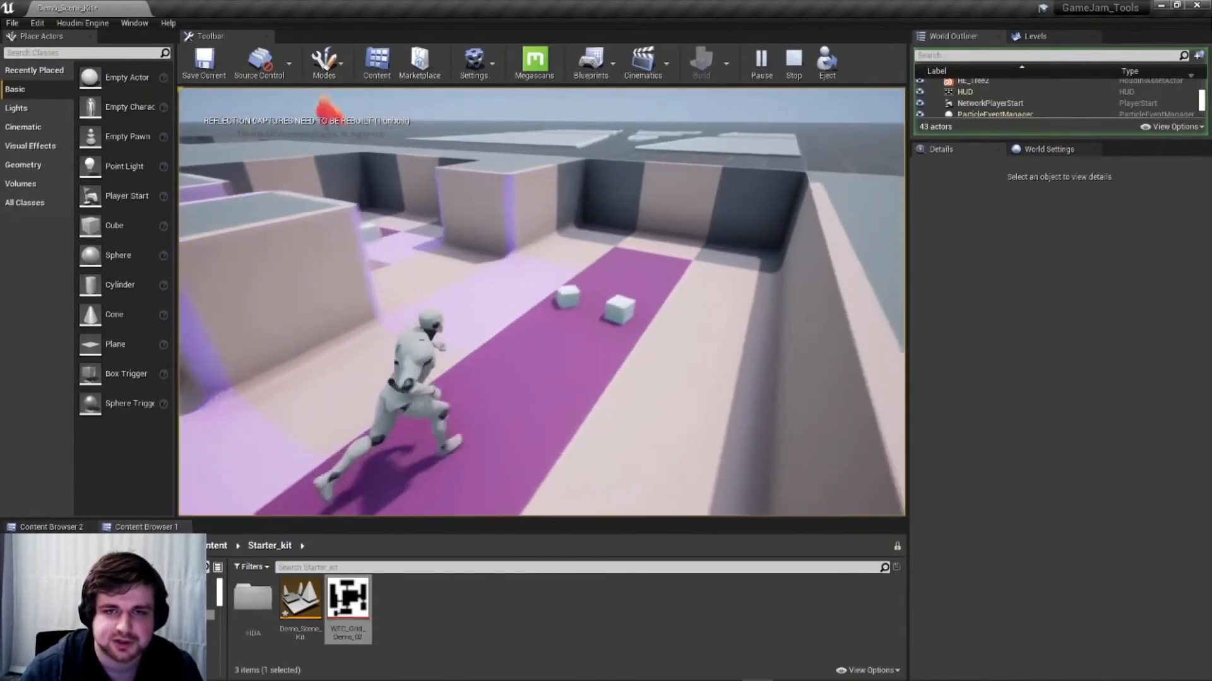
key("w")
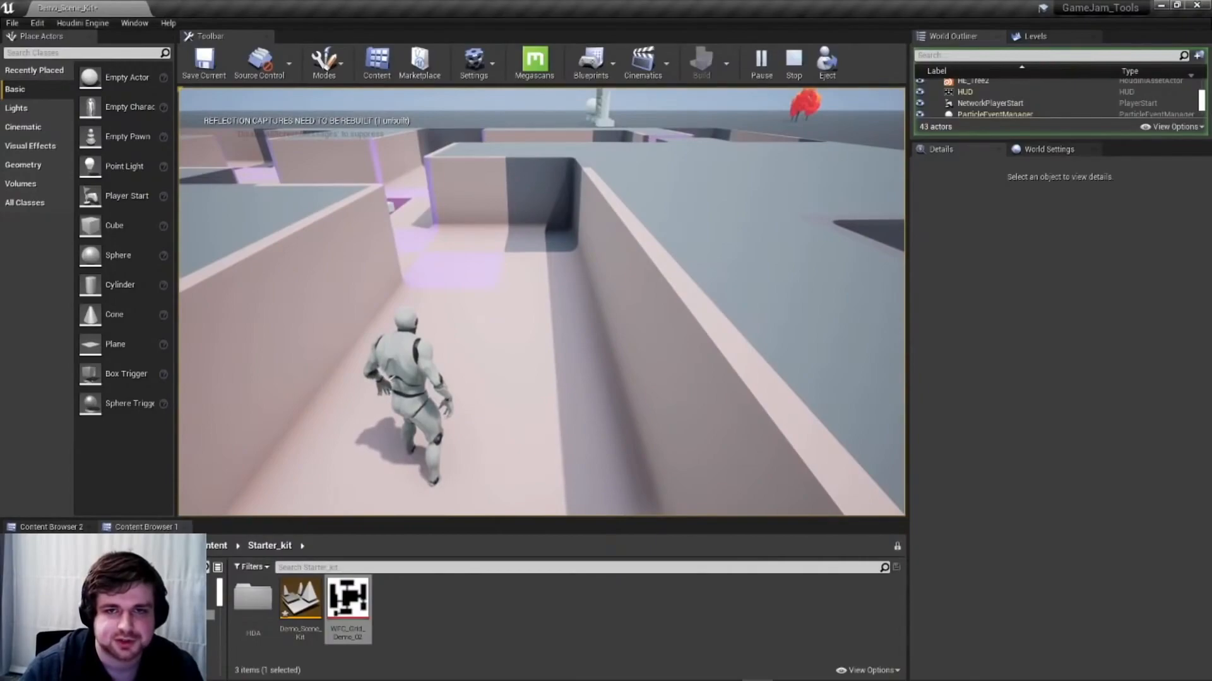
key("w")
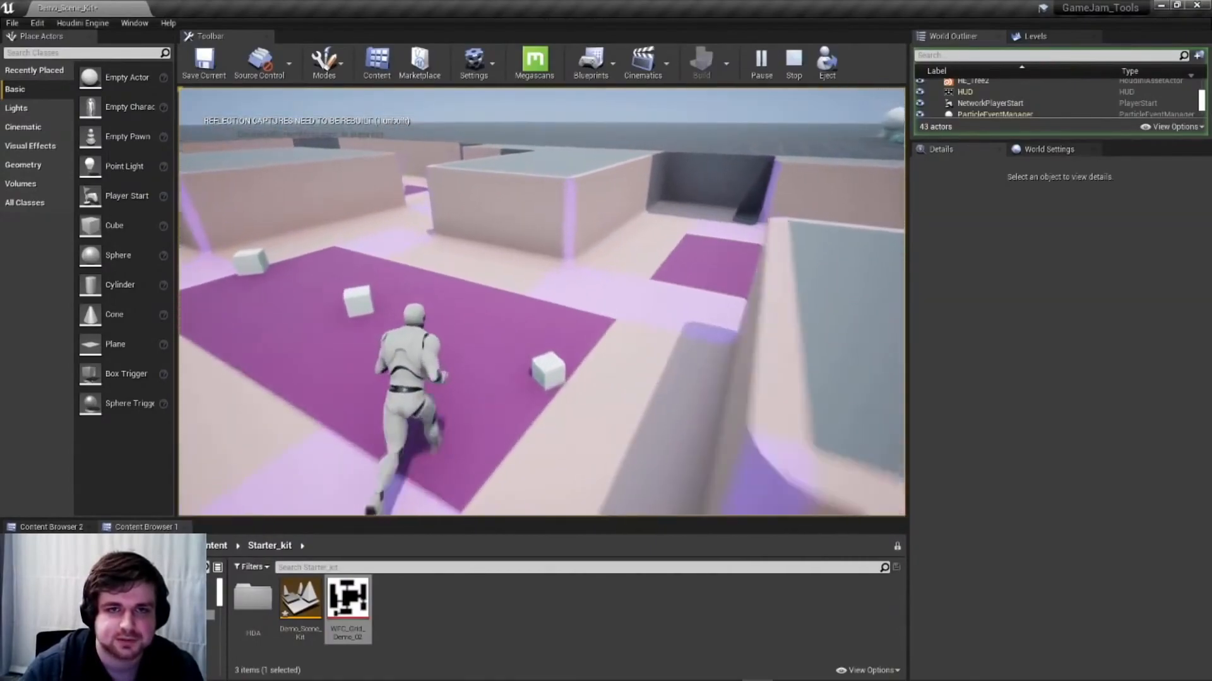
key("w")
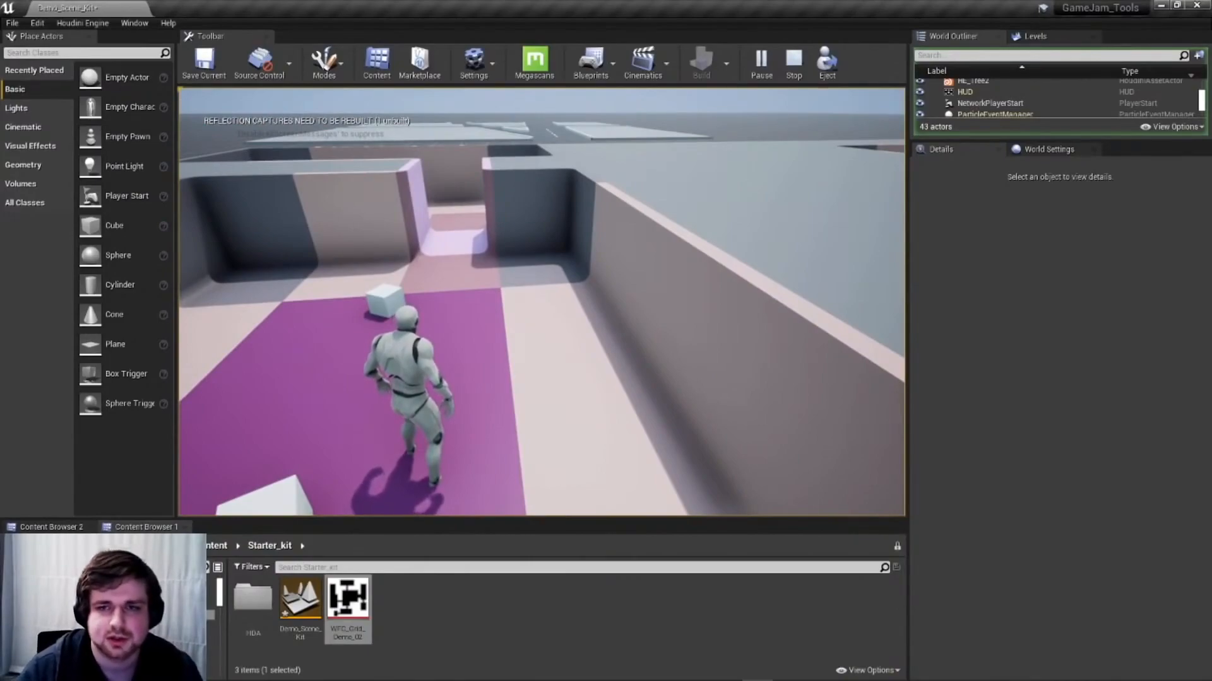
key("Escape")
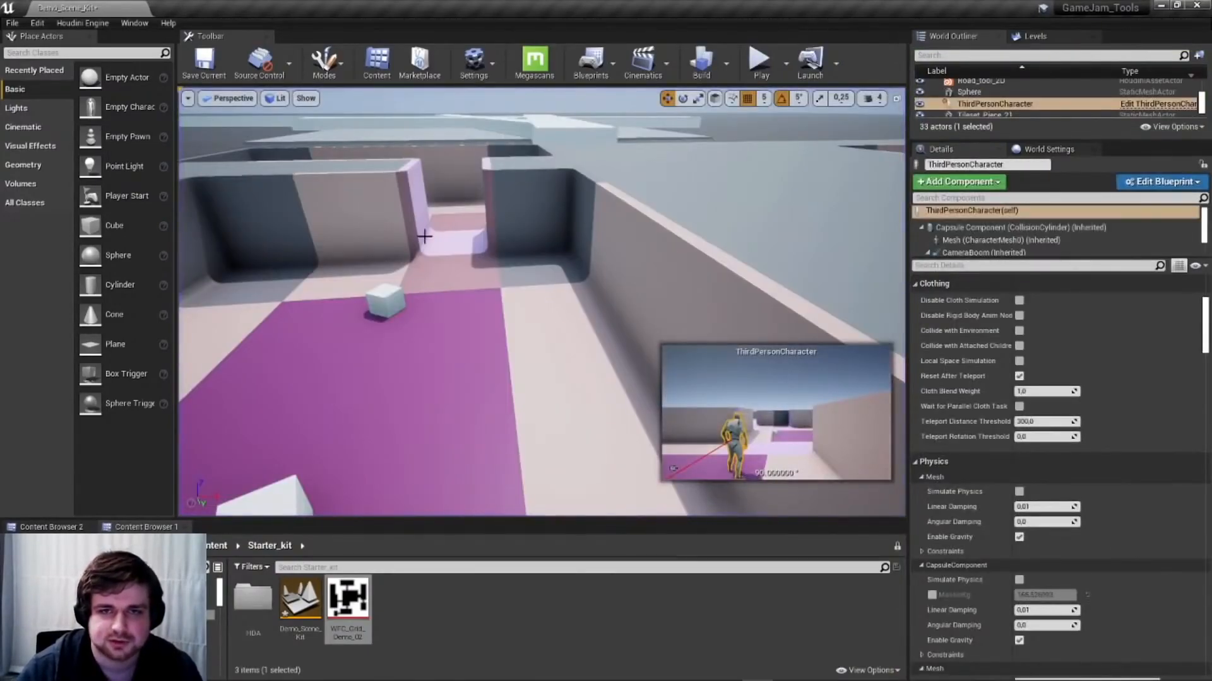
Select HE_Level_gen_WFC, disable Fill area, and inspect the walls without the filled surroundings
key("s")
right_click_drag(425, 238, 499, 270)
key("w")
key("g")
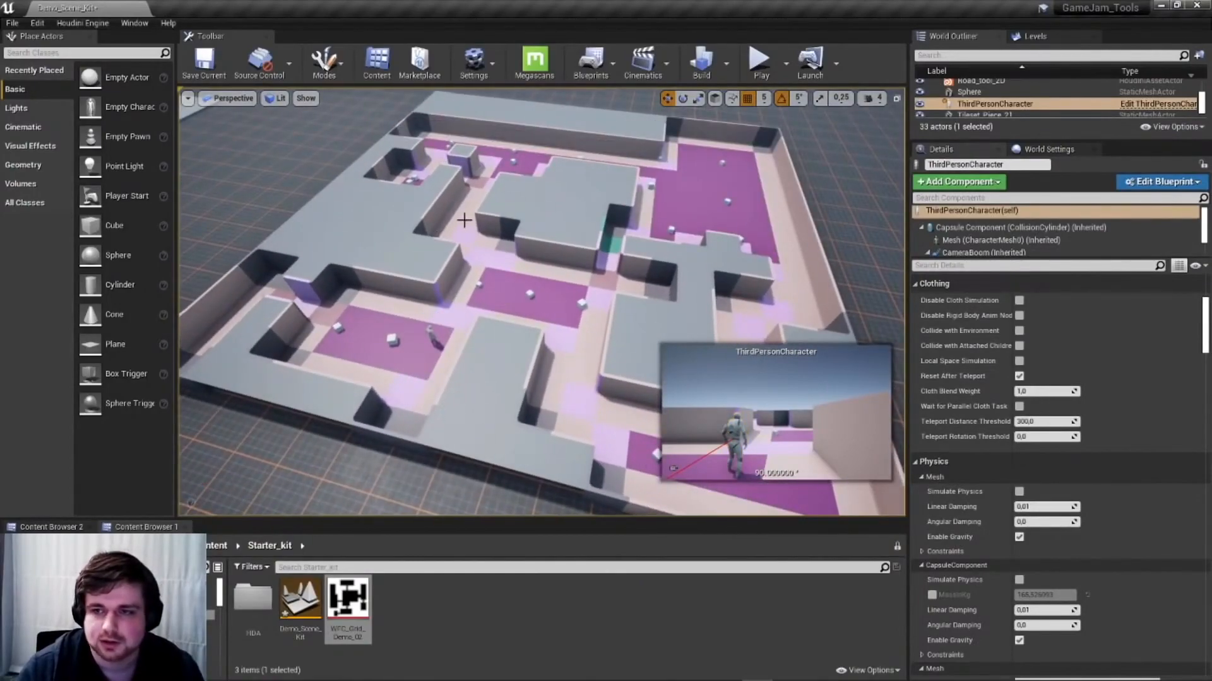
left_click(572, 270)
key("w")
mouse_move(572, 270)
right_mouse_down()
mouse_move(591, 234)
mouse_move(560, 258)
mouse_move(572, 270)
right_mouse_up()
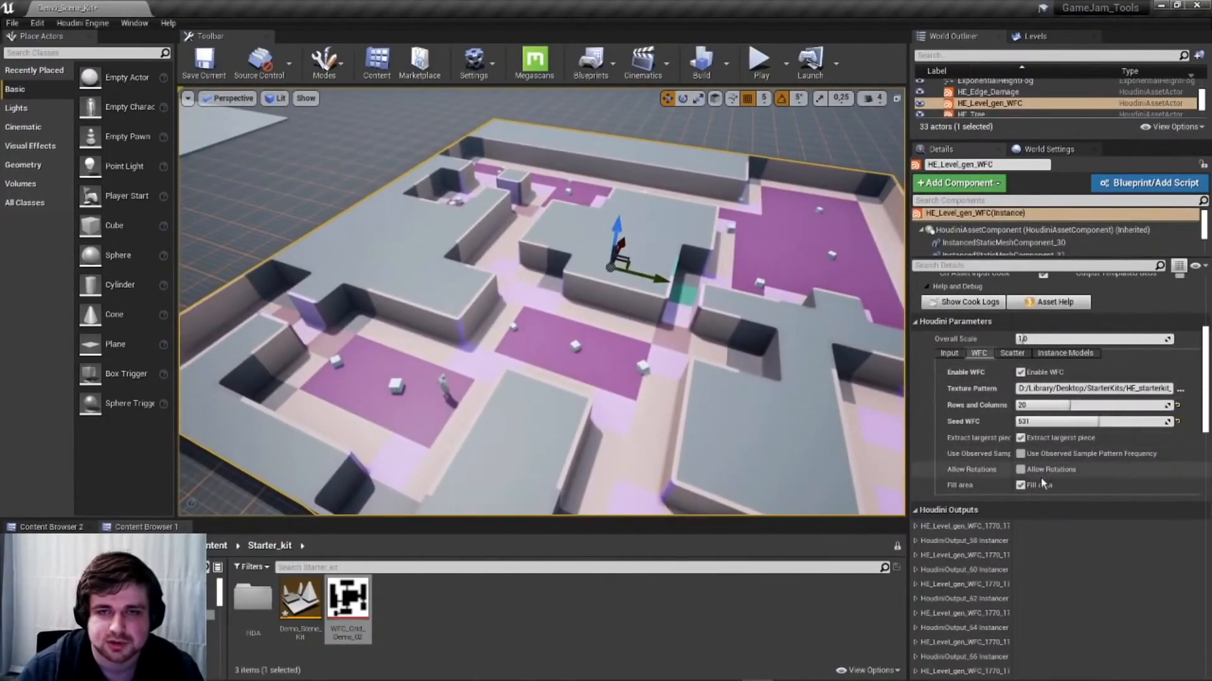
left_click(1020, 486)
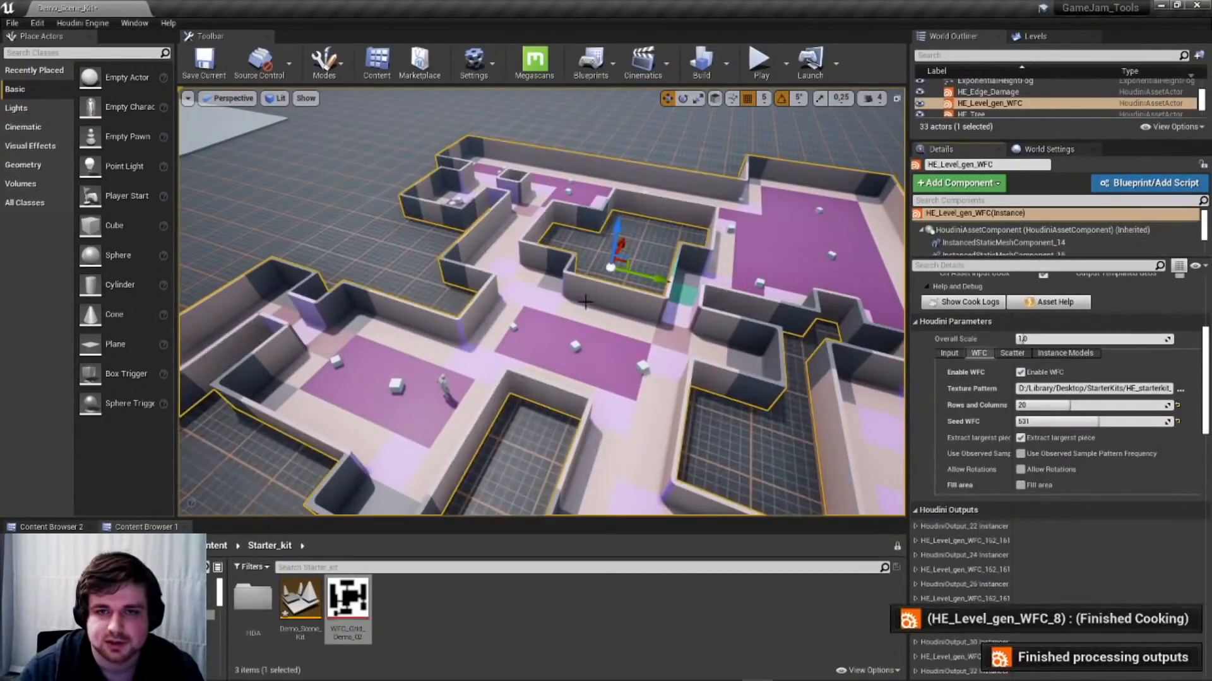
key("a")
mouse_move(571, 314)
right_mouse_down()
mouse_move(625, 321)
mouse_move(572, 314)
mouse_move(587, 296)
mouse_move(593, 310)
mouse_move(564, 330)
right_mouse_up()
key("w")
key("w")
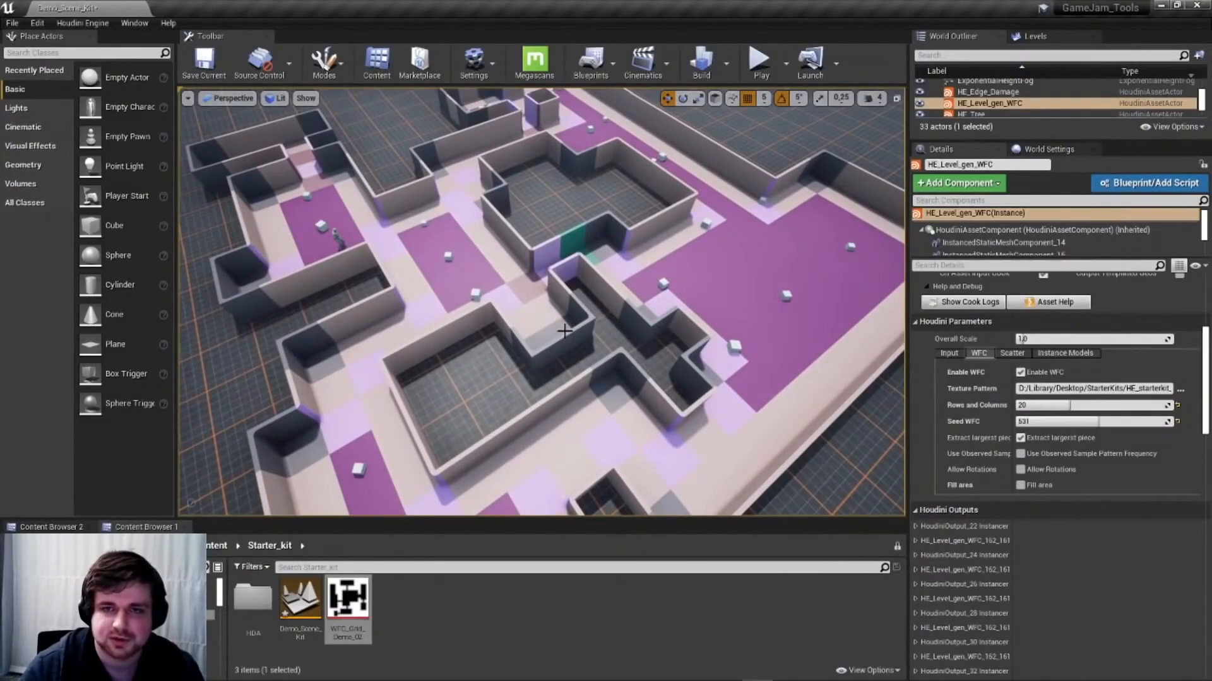
Select the Cube7 input volume over the large room and move it to the opposite side of the level
scroll(586, 259, "down", 5)
key("g")
left_click(669, 270)
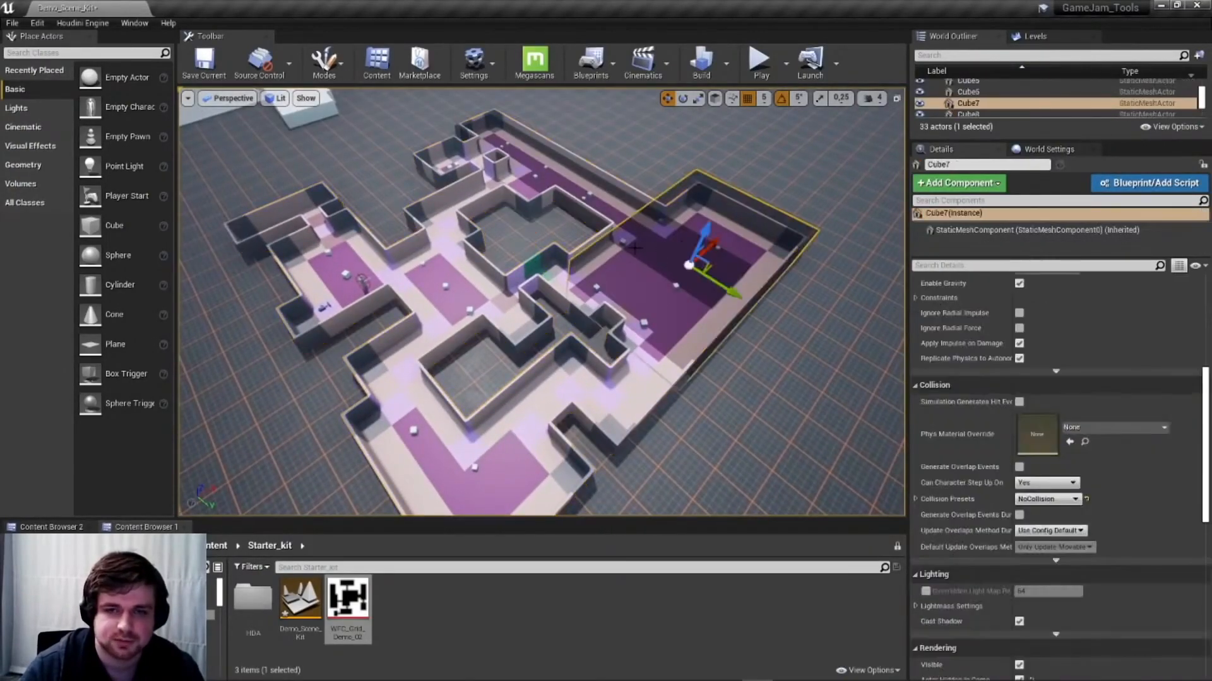
right_click_drag(669, 270, 650, 246)
right_click_drag(536, 341, 536, 352)
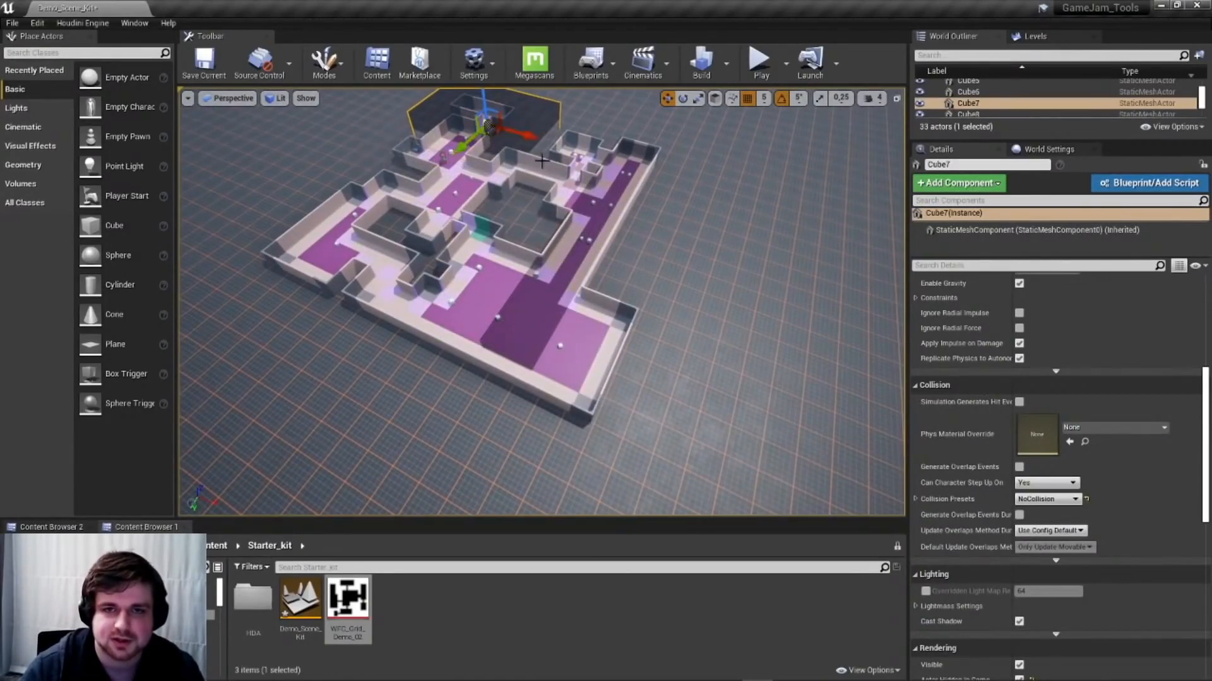
right_click_drag(541, 161, 524, 183)
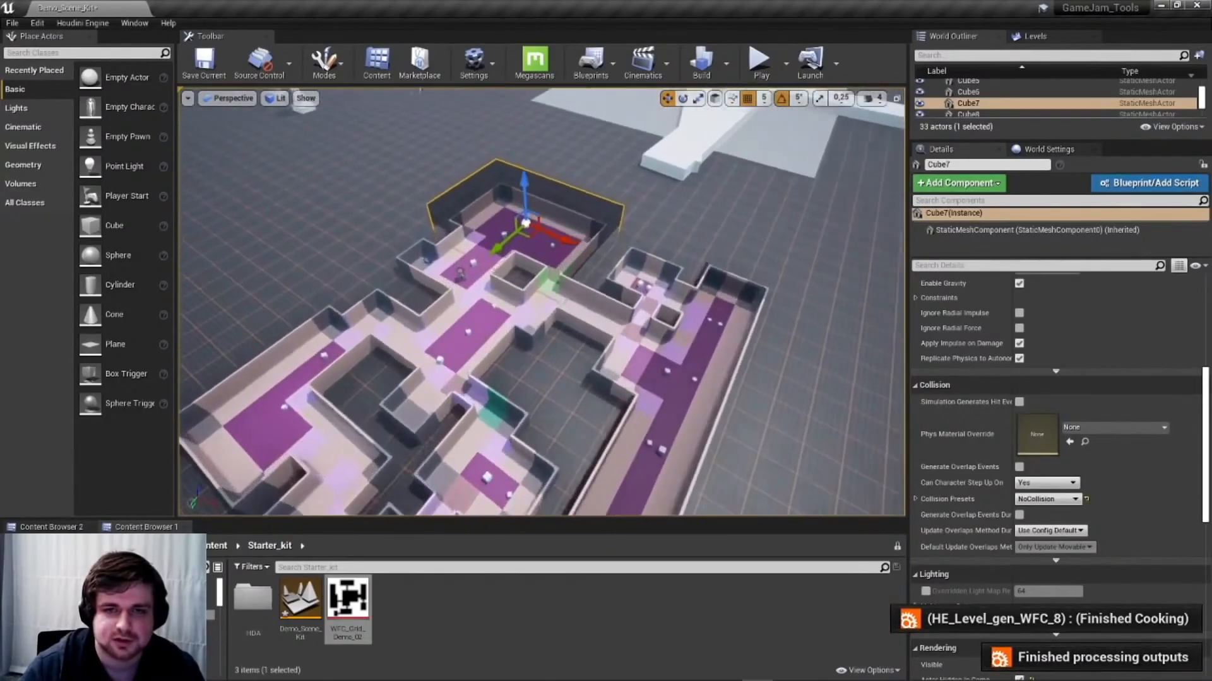
right_click_drag(621, 286, 620, 286)
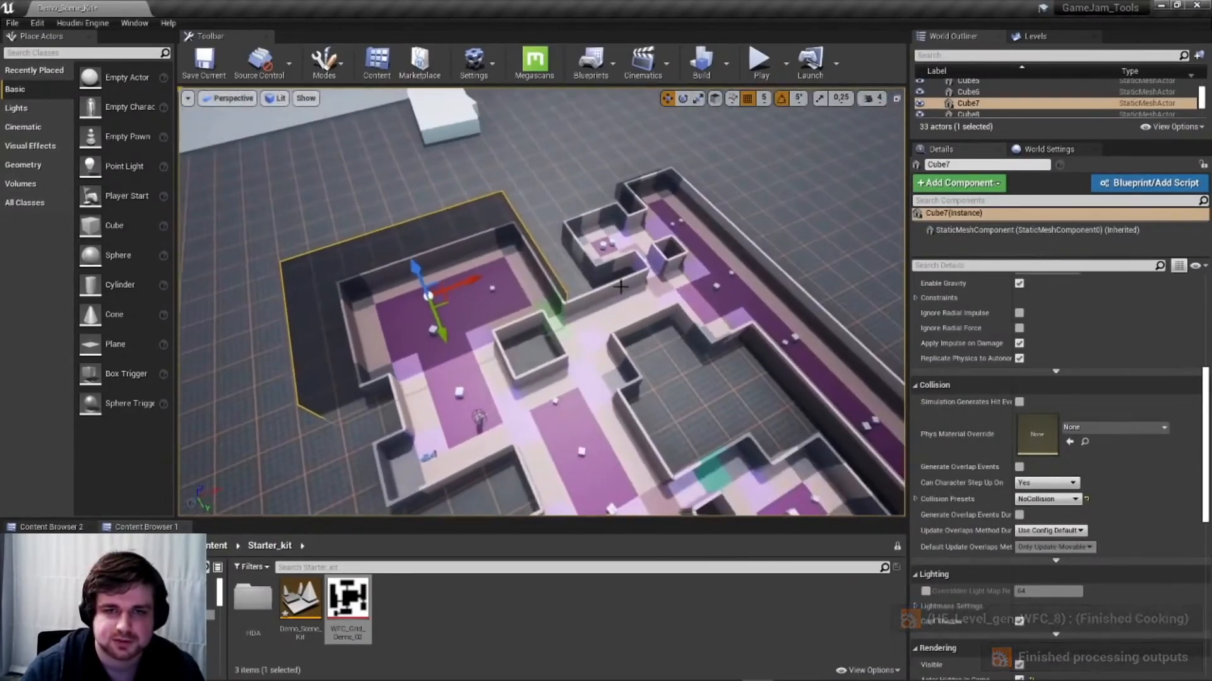
key("g")
right_click_drag(607, 328, 669, 328)
Select HE_Level_gen_WFC, show its Scatter parameters and examine the cubes scattered on the room floors
left_click(550, 347)
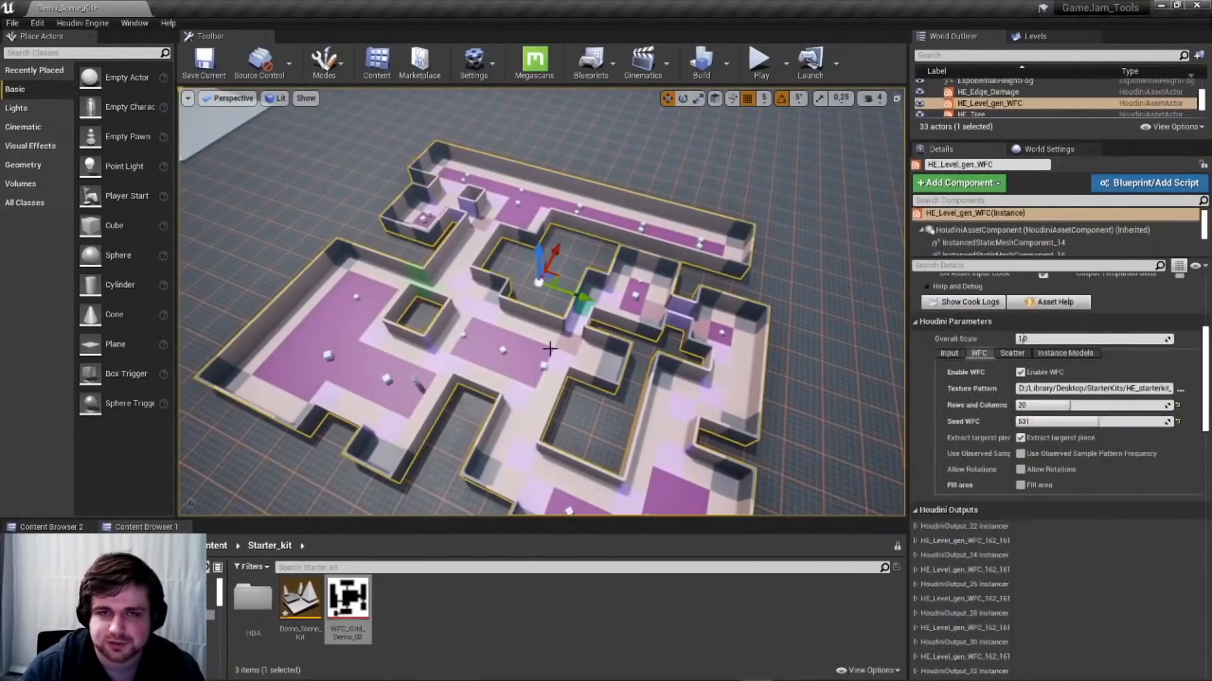
key("w")
mouse_move(694, 353)
right_mouse_down()
mouse_move(638, 350)
mouse_move(634, 369)
mouse_move(684, 350)
right_mouse_up()
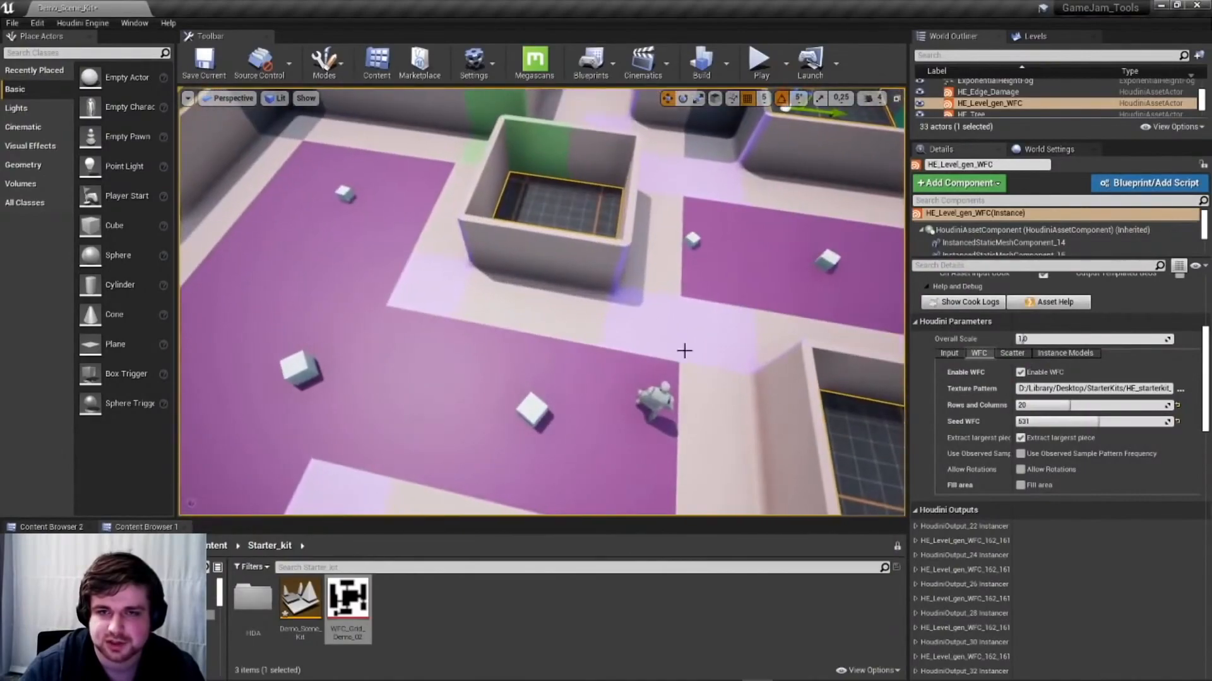
left_click(1012, 353)
right_click_drag(820, 353, 268, 508)
key("s")
key("s")
key("s")
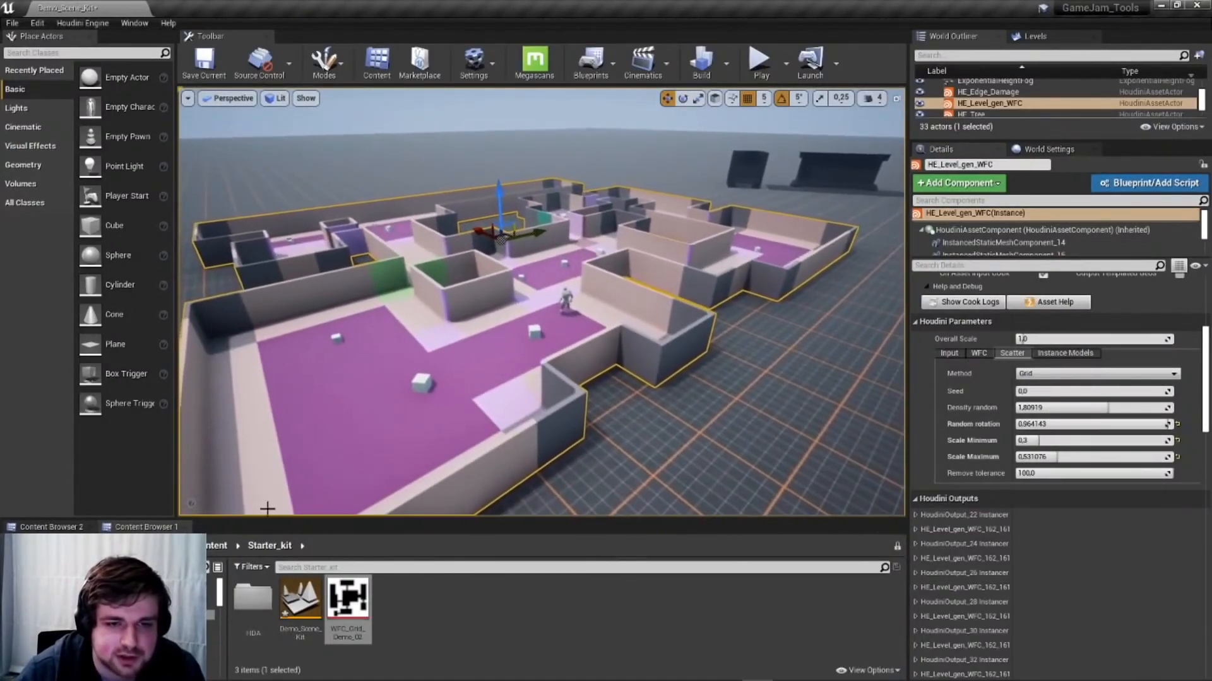
Open the HoudiniEngine Bake folder containing the baked tree meshes, keeping HE_Level_gen_WFC selected
left_click(190, 613)
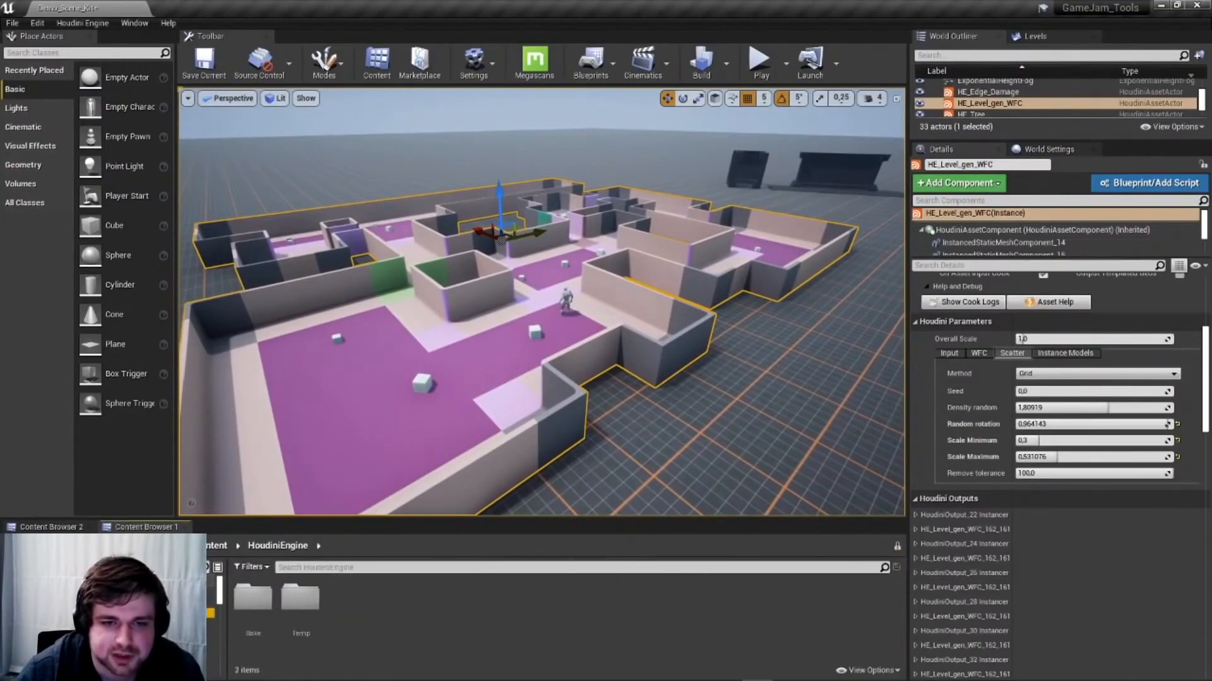
double_click(245, 597)
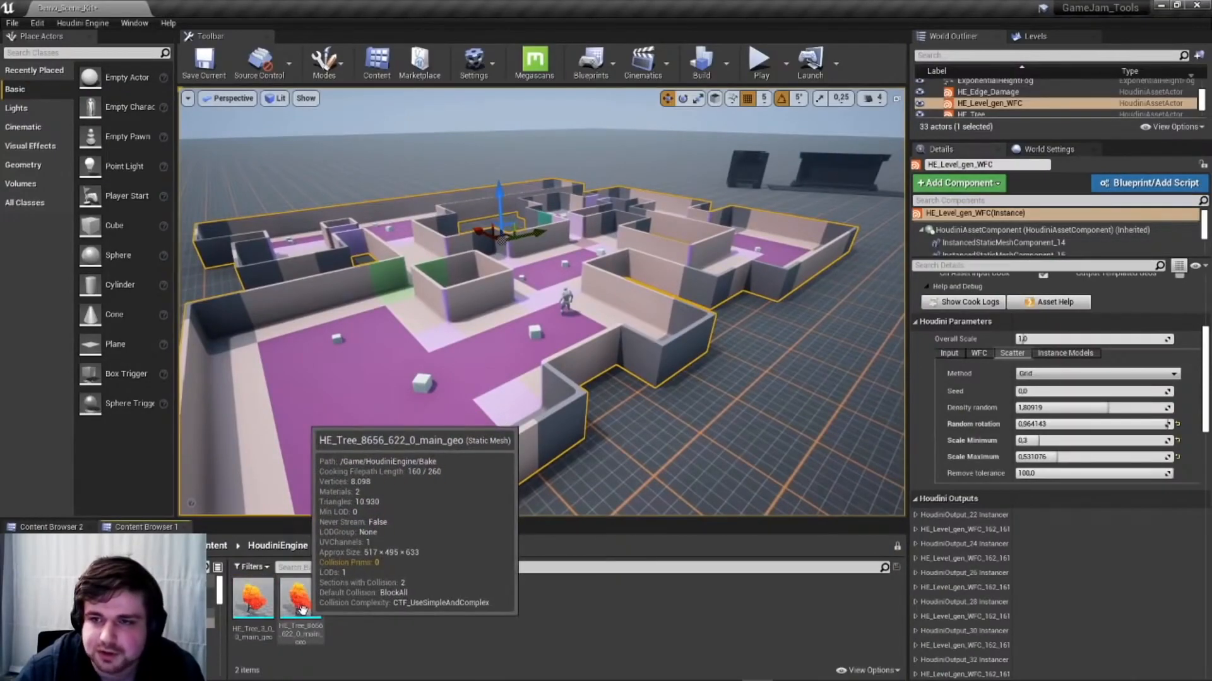
right_click_drag(339, 484, 302, 491)
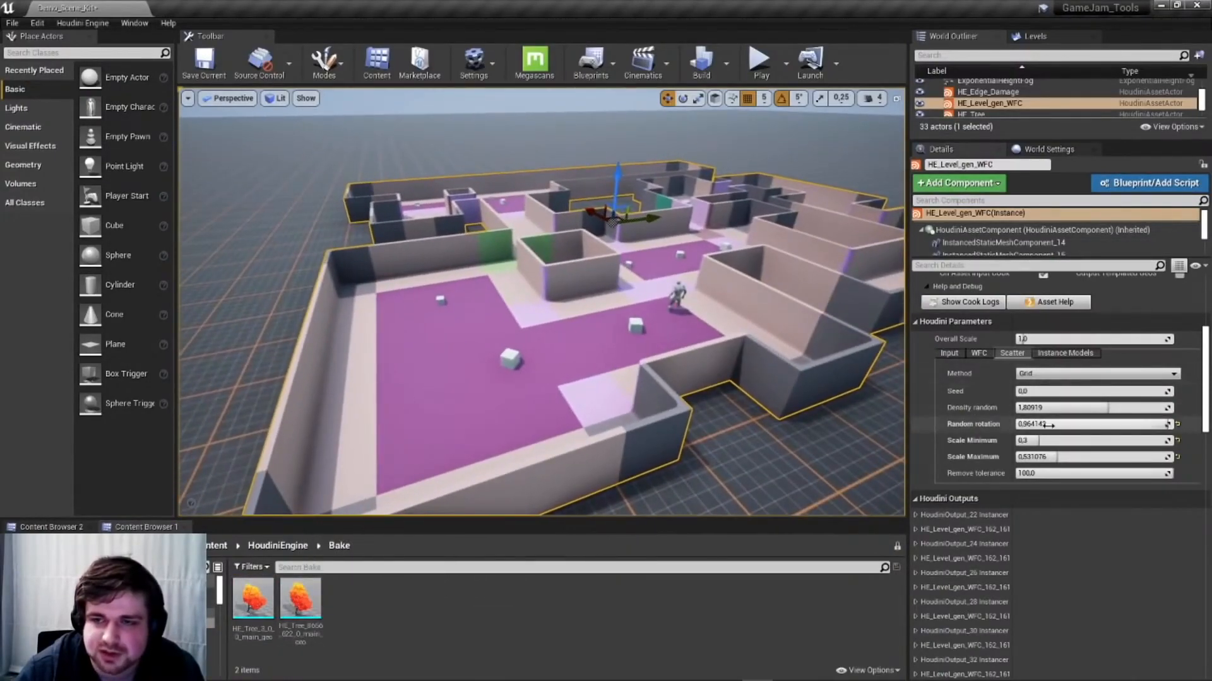
Show the Instance Models parameters of HE_Level_gen_WFC and keep Game engine set to None
left_click(1058, 353)
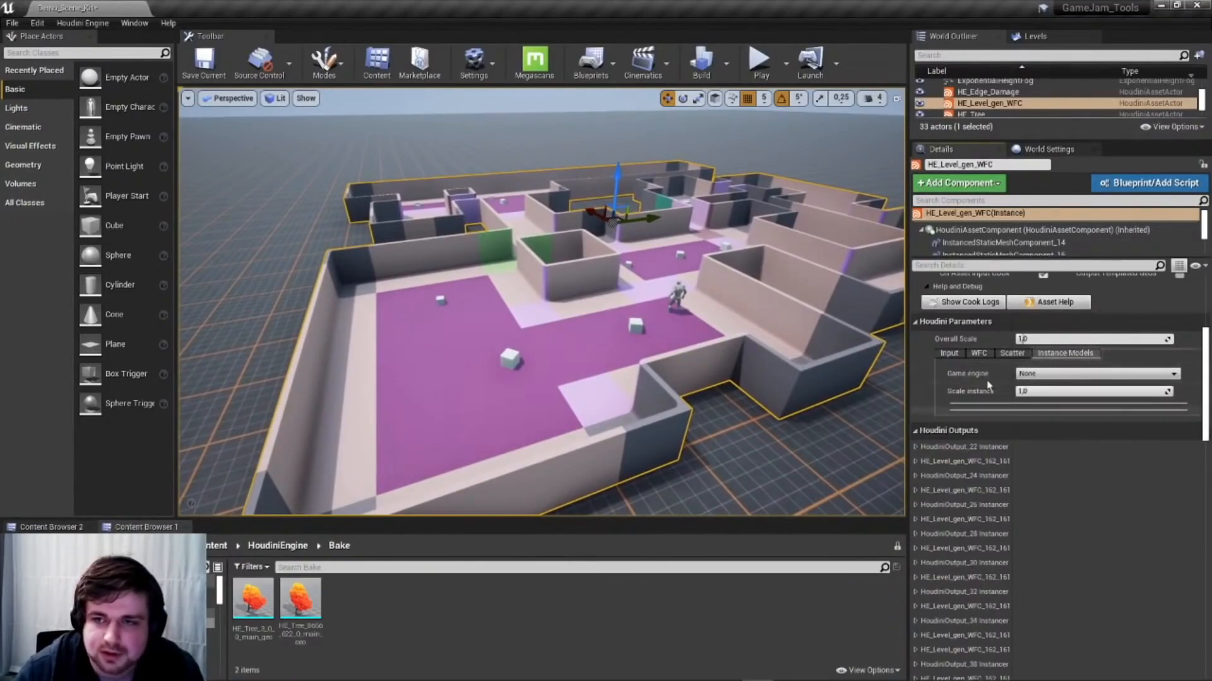
left_click(1039, 376)
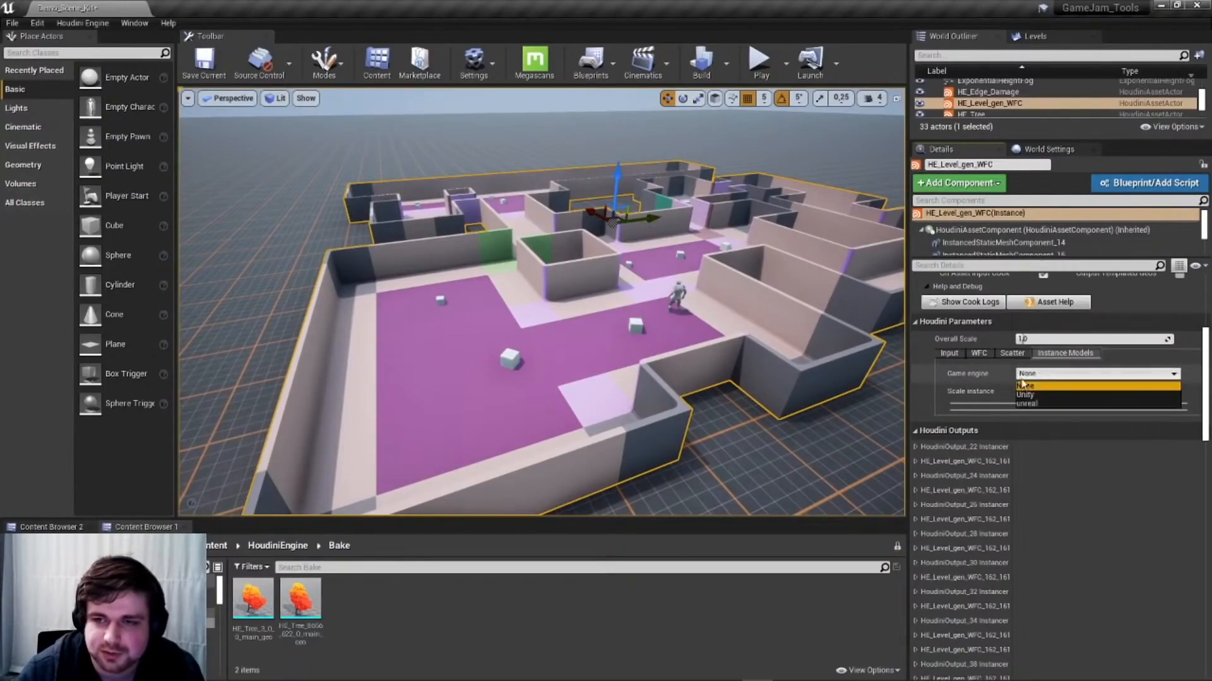
left_click(1039, 386)
Replace the scattered cube mesh in the HoudiniOutput_38 instancer with the baked HE_Tree_8656_622_0_main_geo mesh
scroll(963, 354, "down", 3)
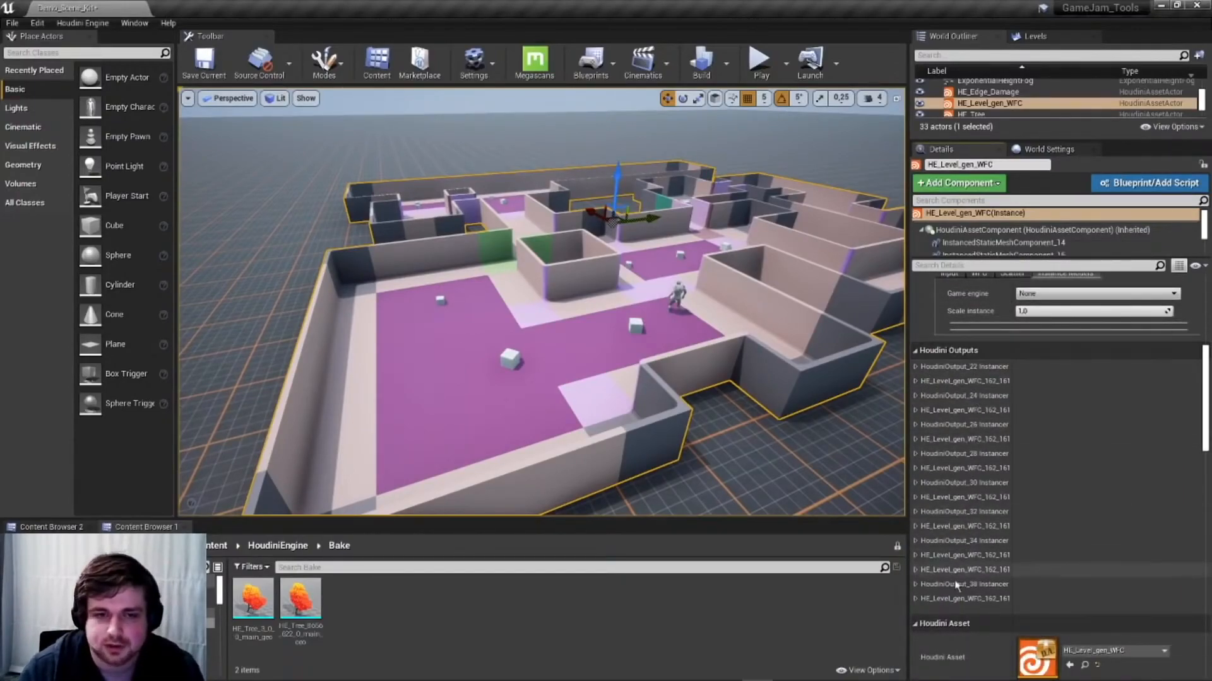
left_click(916, 586)
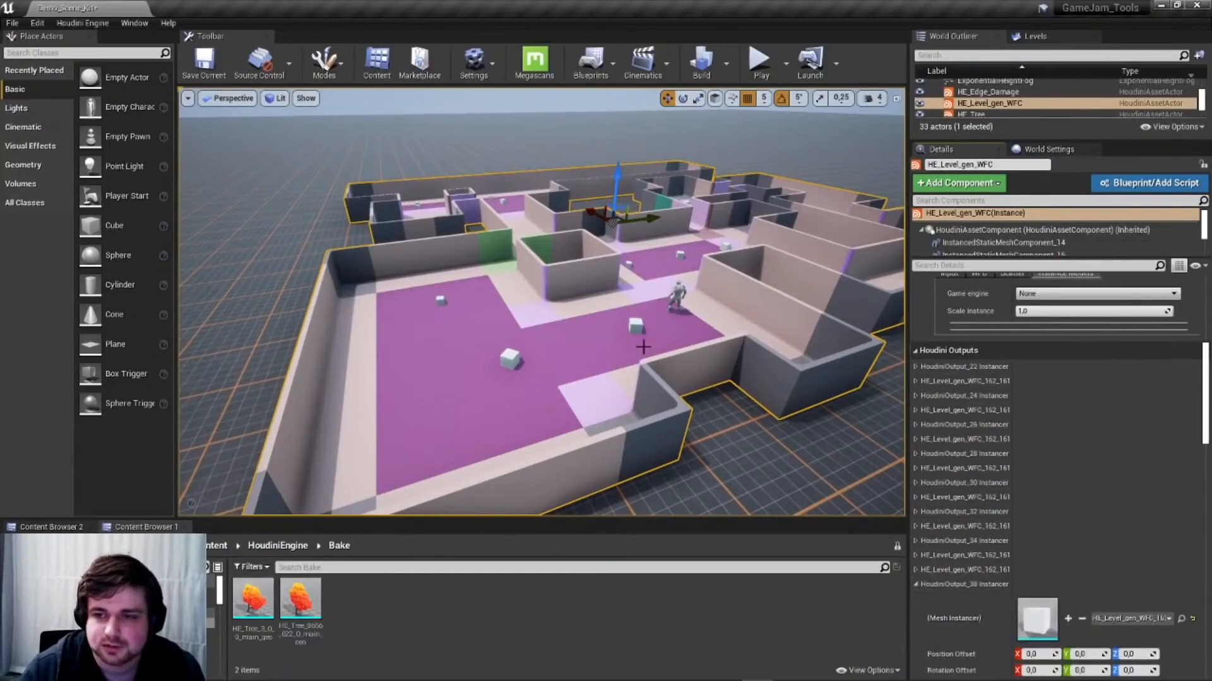
right_click_drag(655, 370, 655, 370)
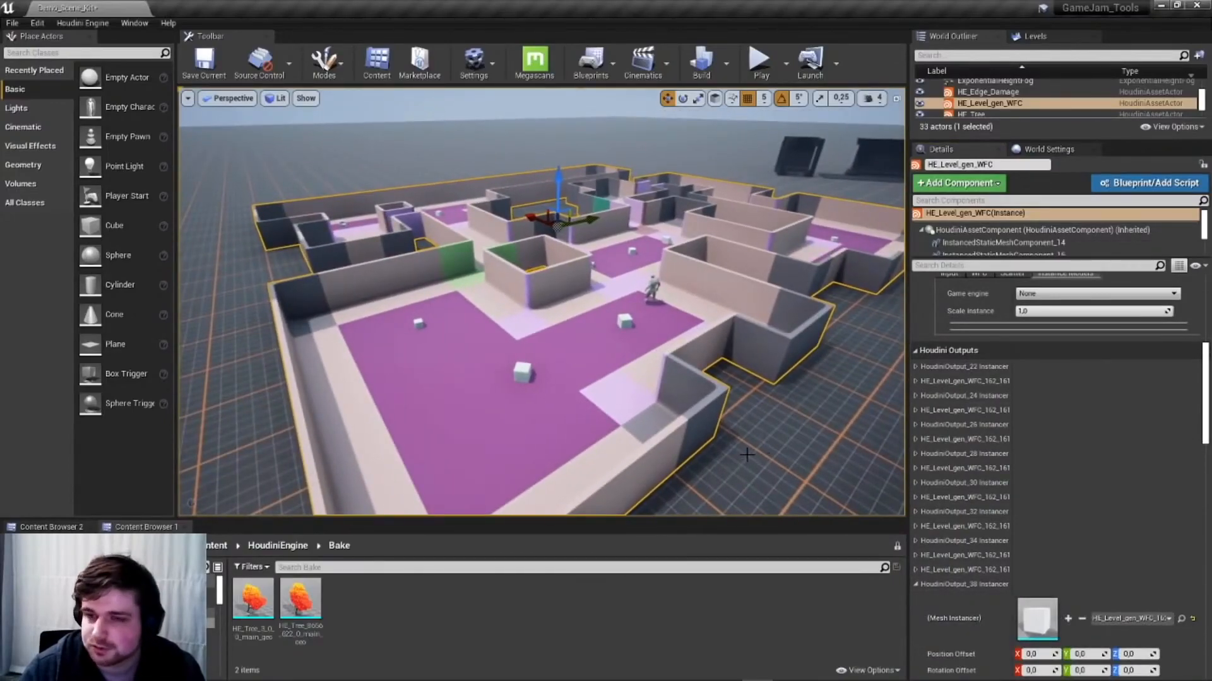
scroll(1028, 444, "down", 5)
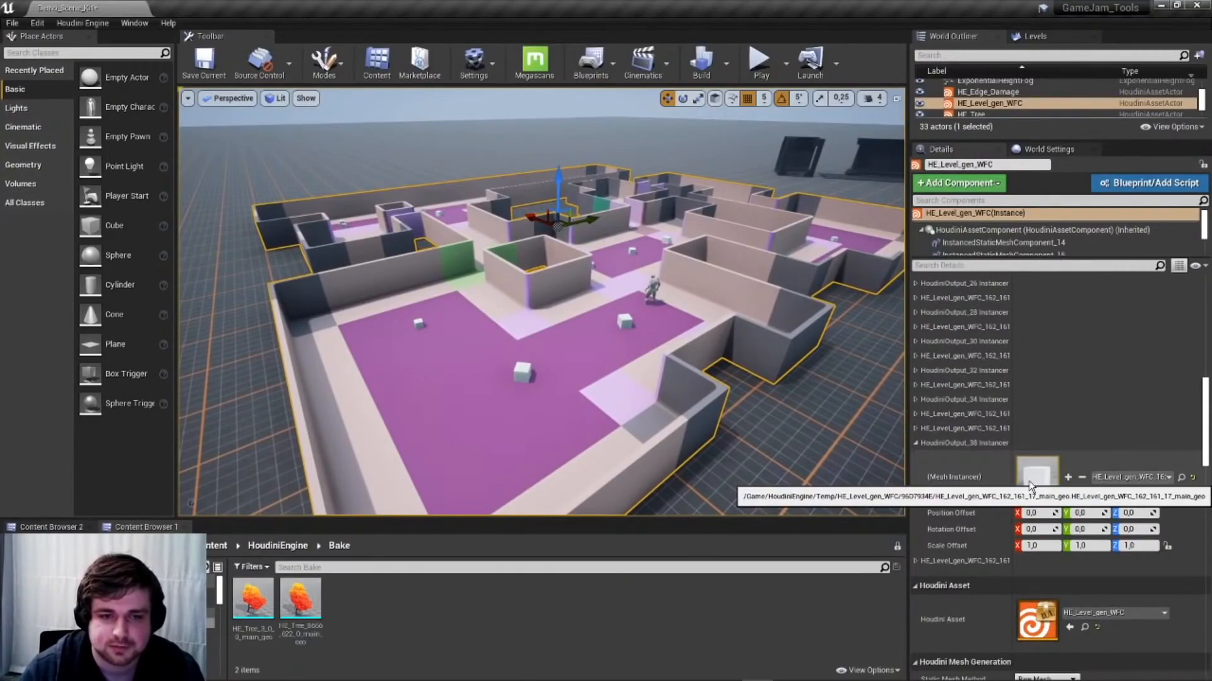
left_click(301, 600)
left_click_drag(936, 562, 1037, 478)
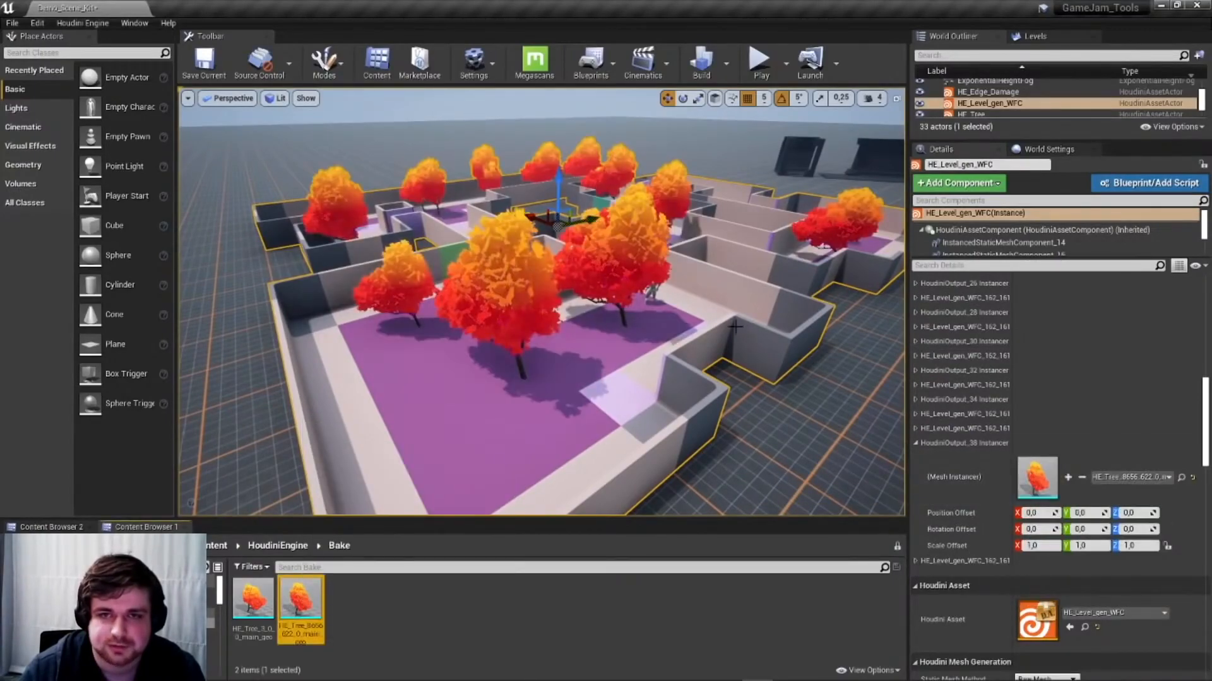
Play the level, run the character through the corridors and rooms among the scattered trees, and stop the session
right_click_drag(541, 301, 717, 168)
key("g")
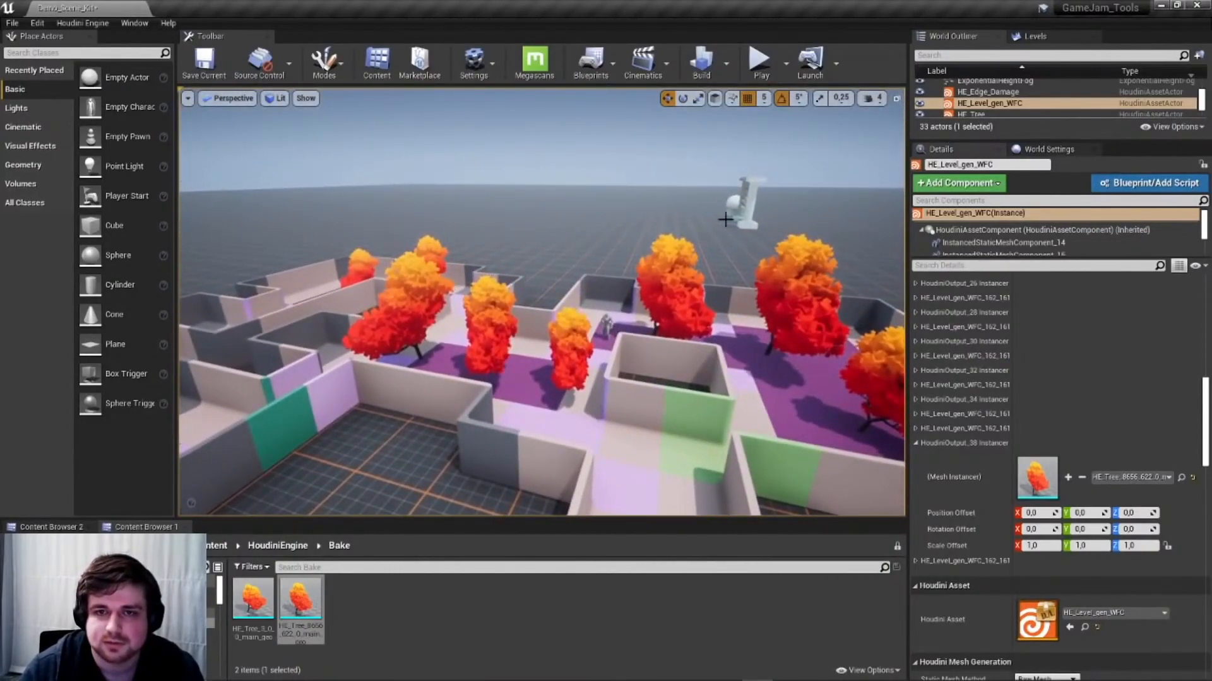
key("ctrl+s")
left_click(759, 60)
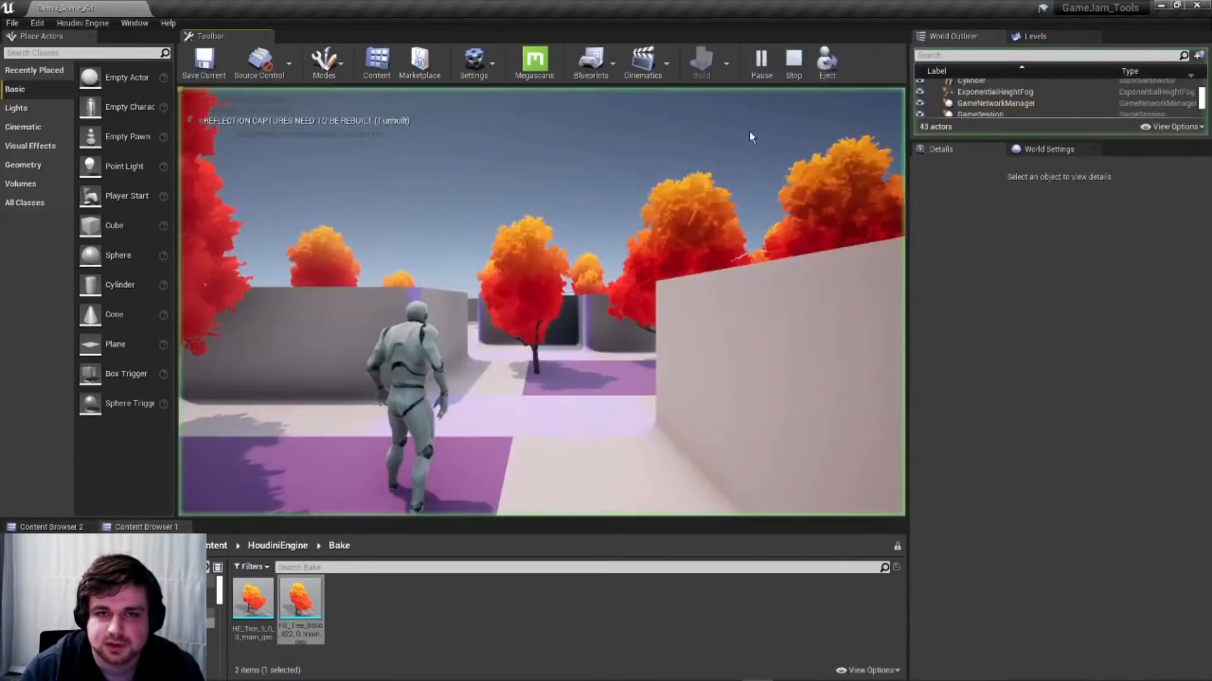
left_click(749, 133)
key("w")
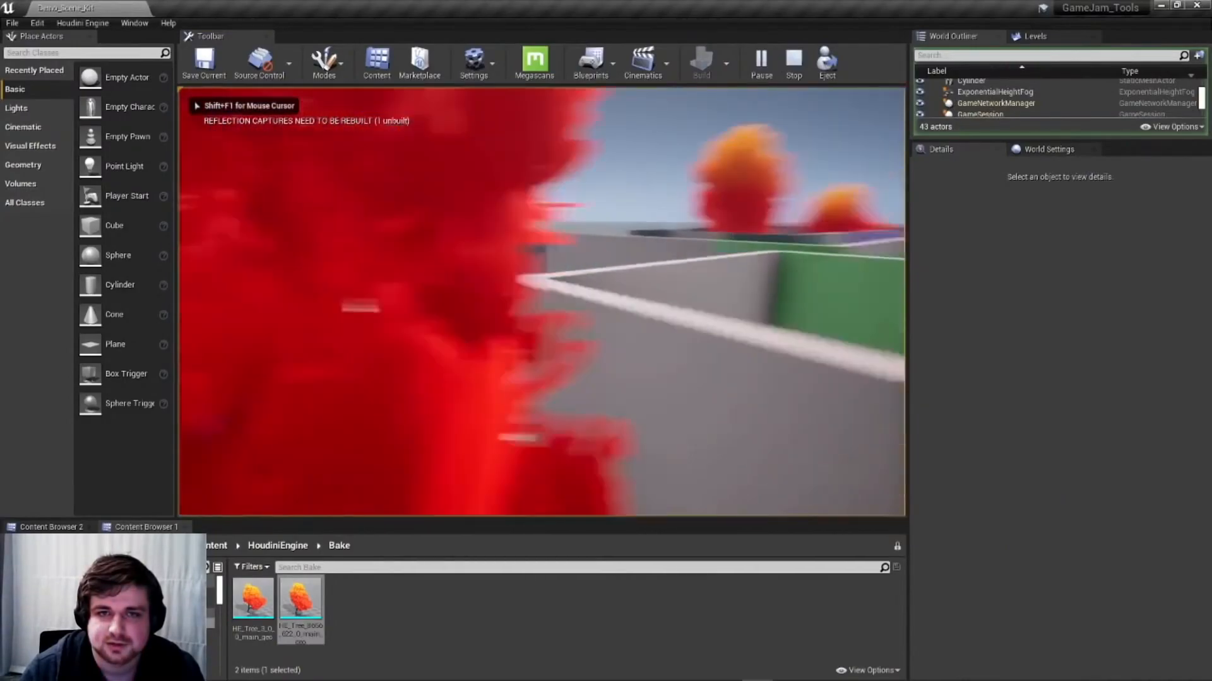
key("w")
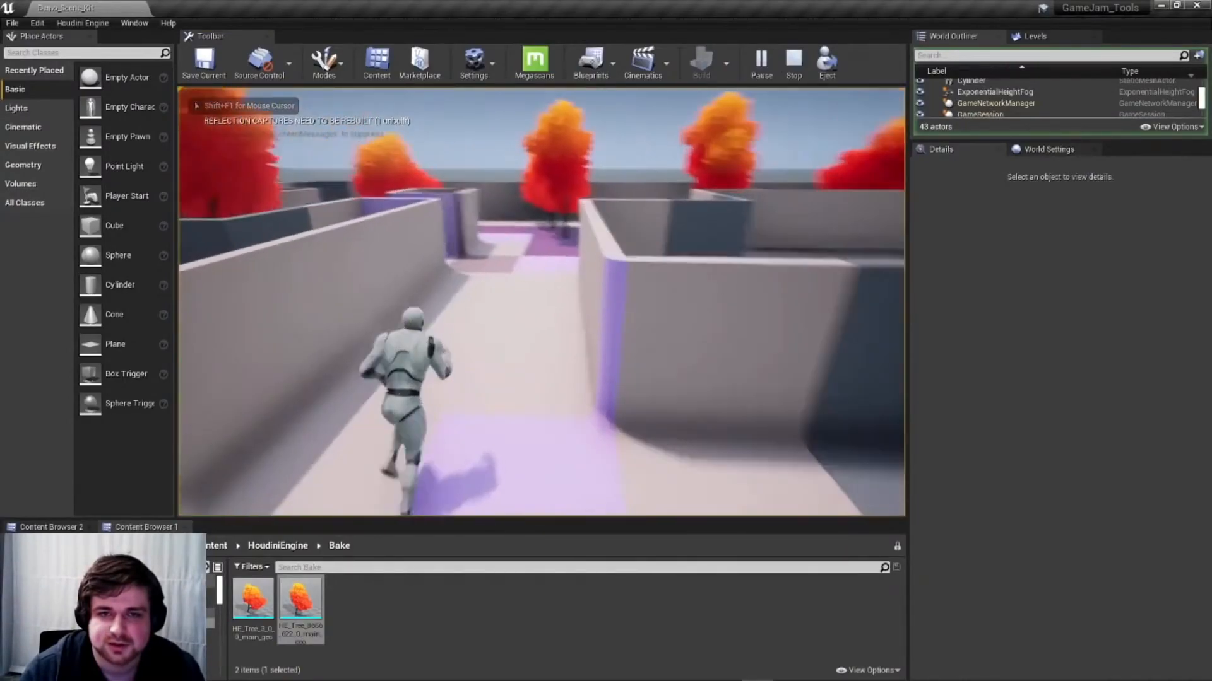
key("w")
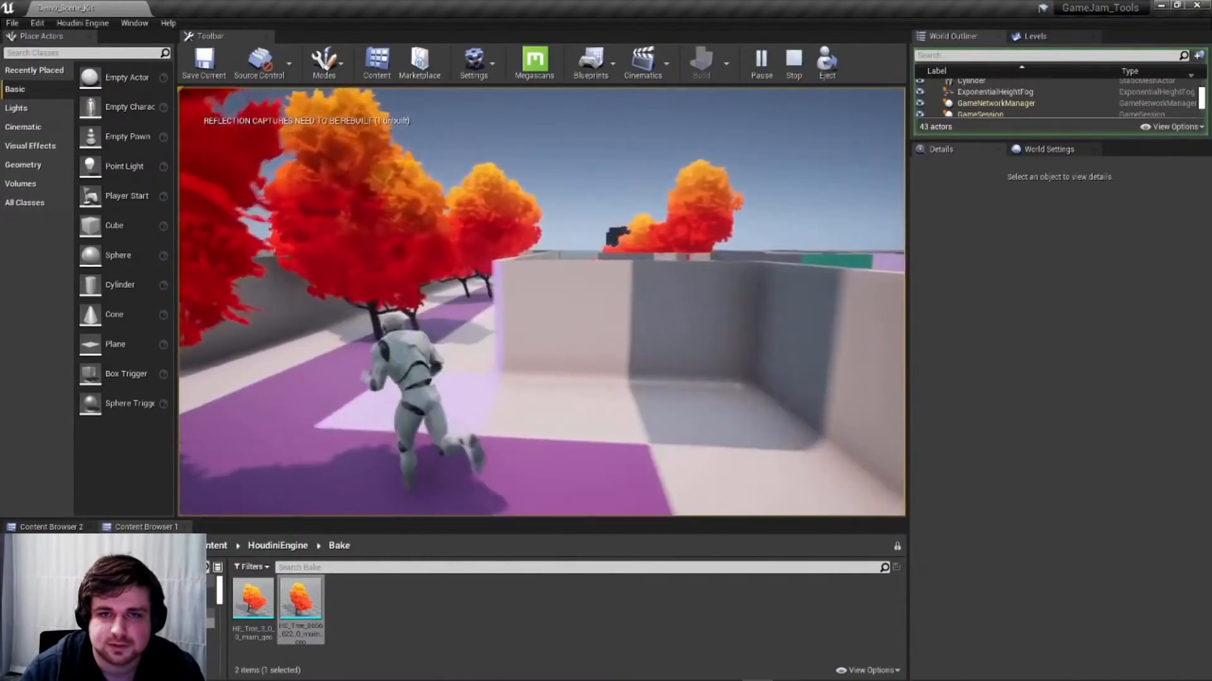
key("w")
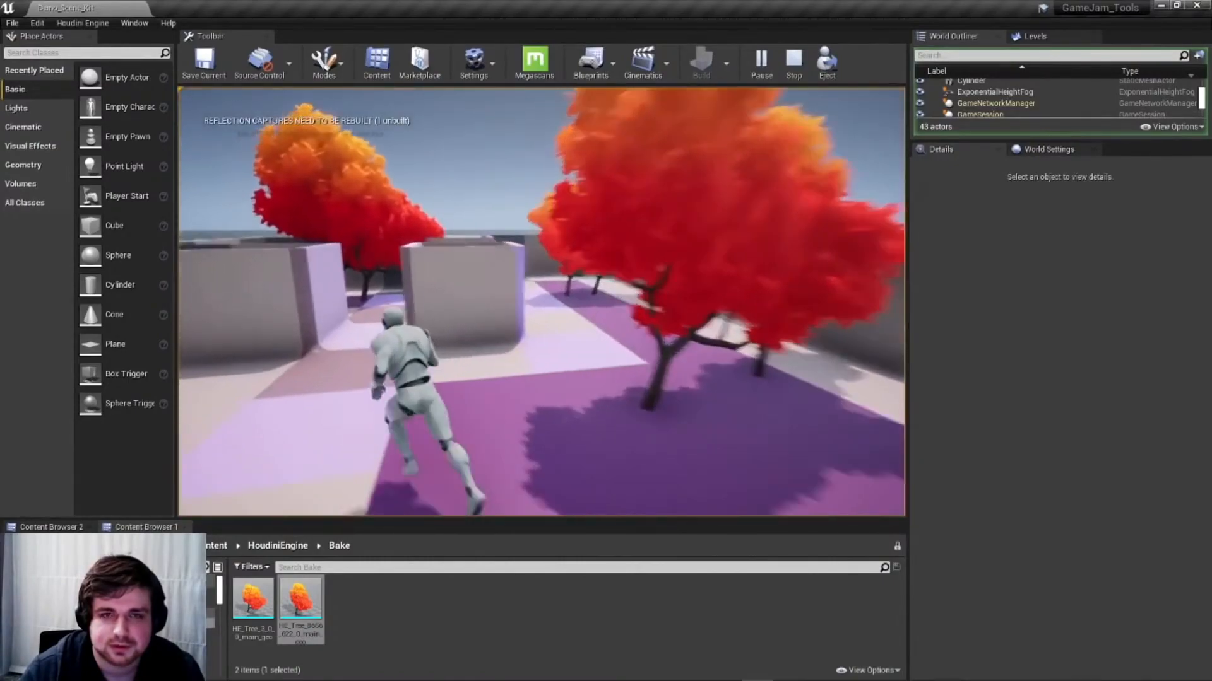
key("w")
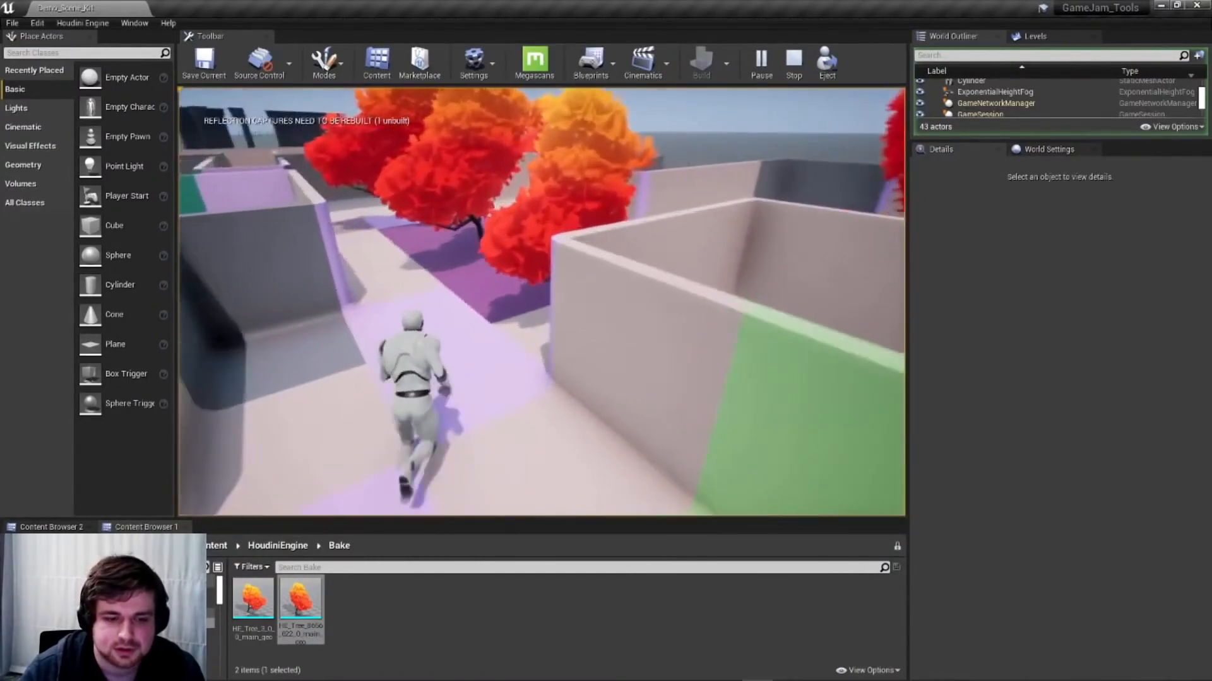
key("w")
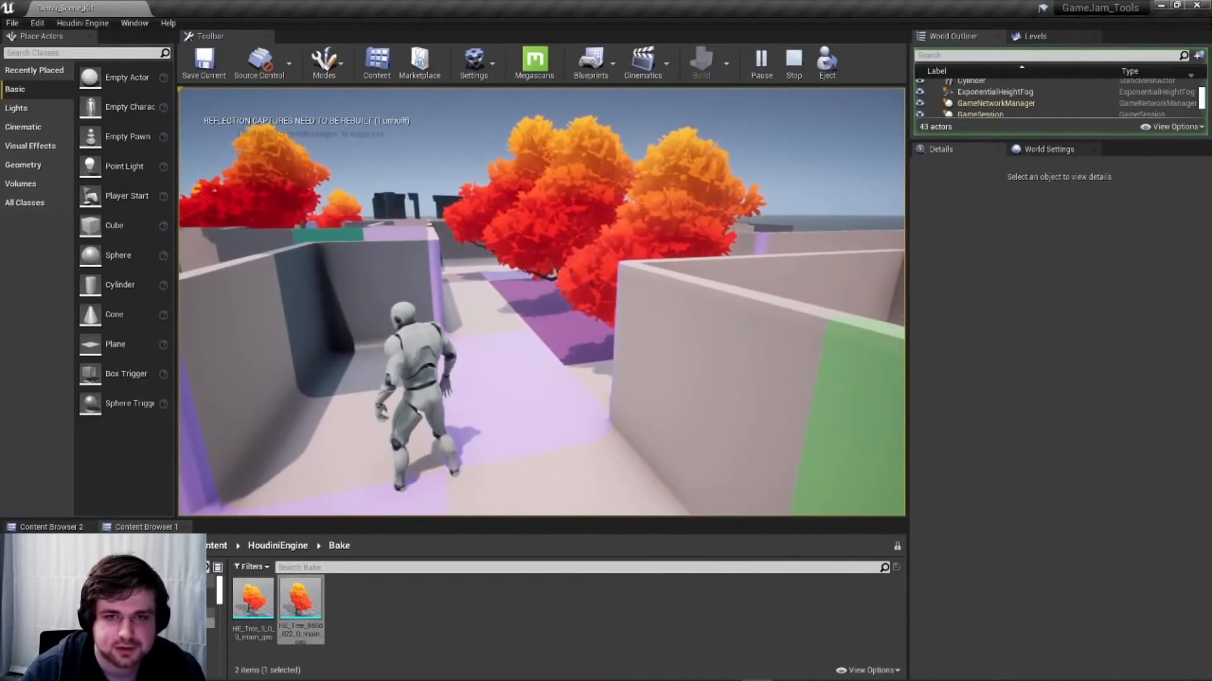
key("w")
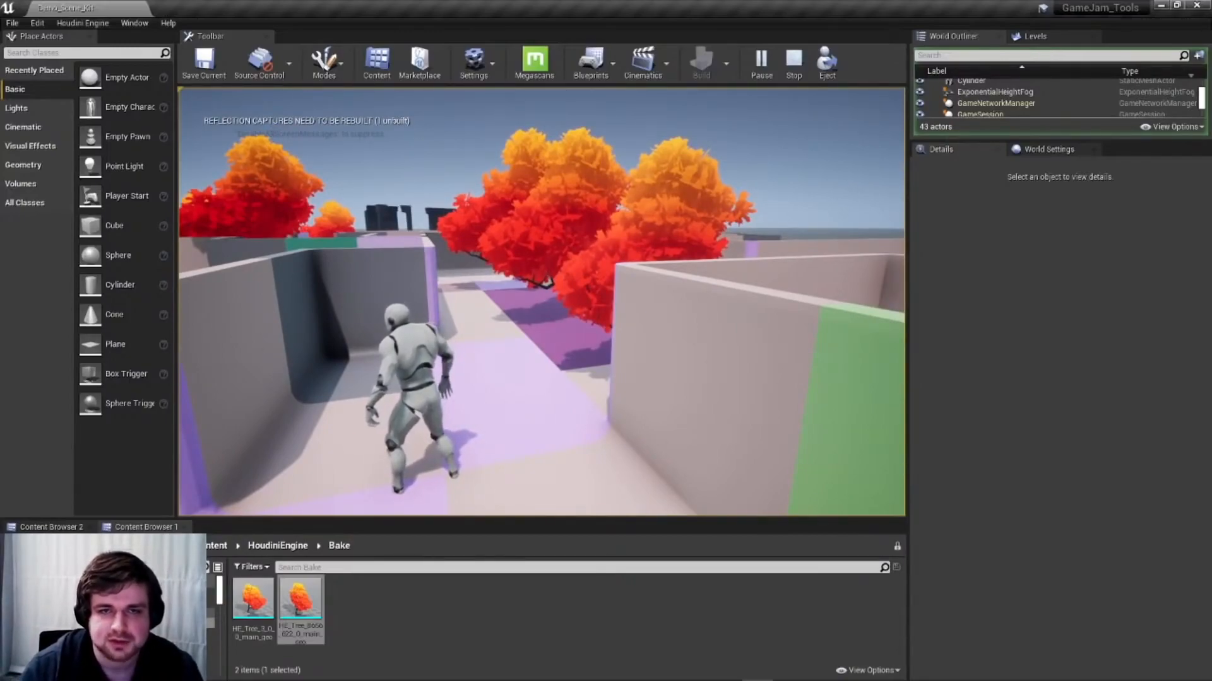
key("Escape")
Show the Input parameters of HE_Level_gen_WFC and inspect the tree-filled level from above
mouse_move(541, 301)
right_mouse_down()
mouse_move(530, 335)
mouse_move(479, 363)
mouse_move(498, 348)
mouse_move(504, 363)
mouse_move(541, 356)
mouse_move(537, 316)
right_mouse_up()
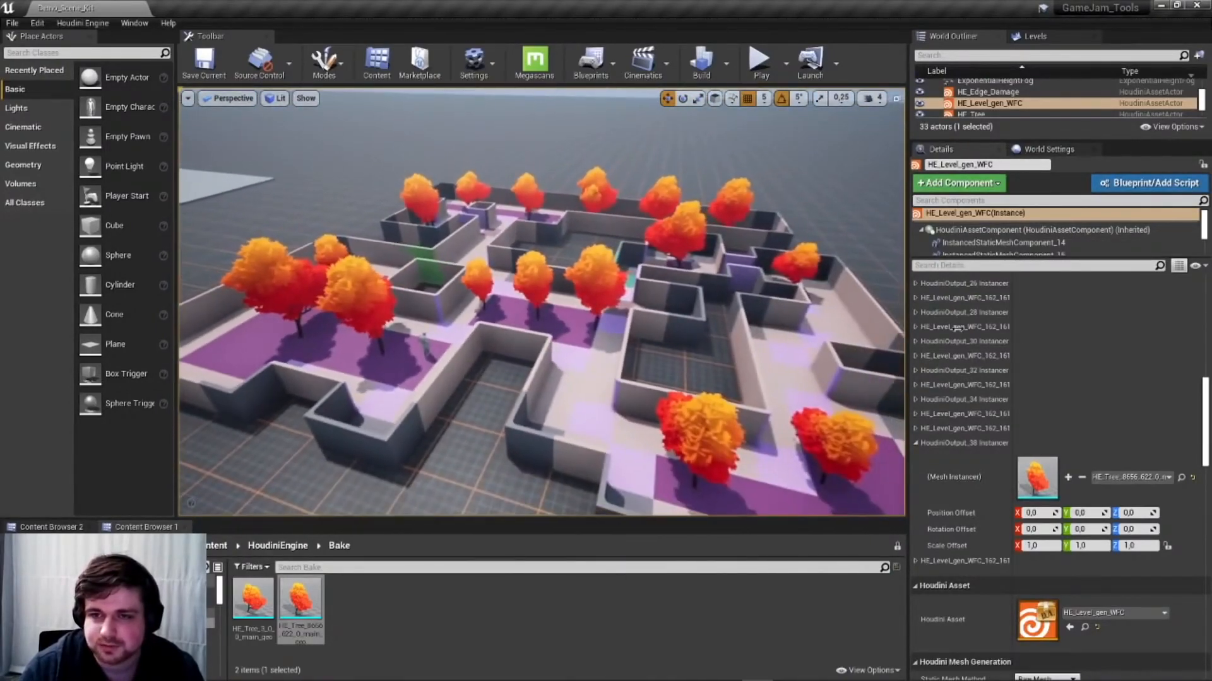
scroll(1030, 376, "up", 10)
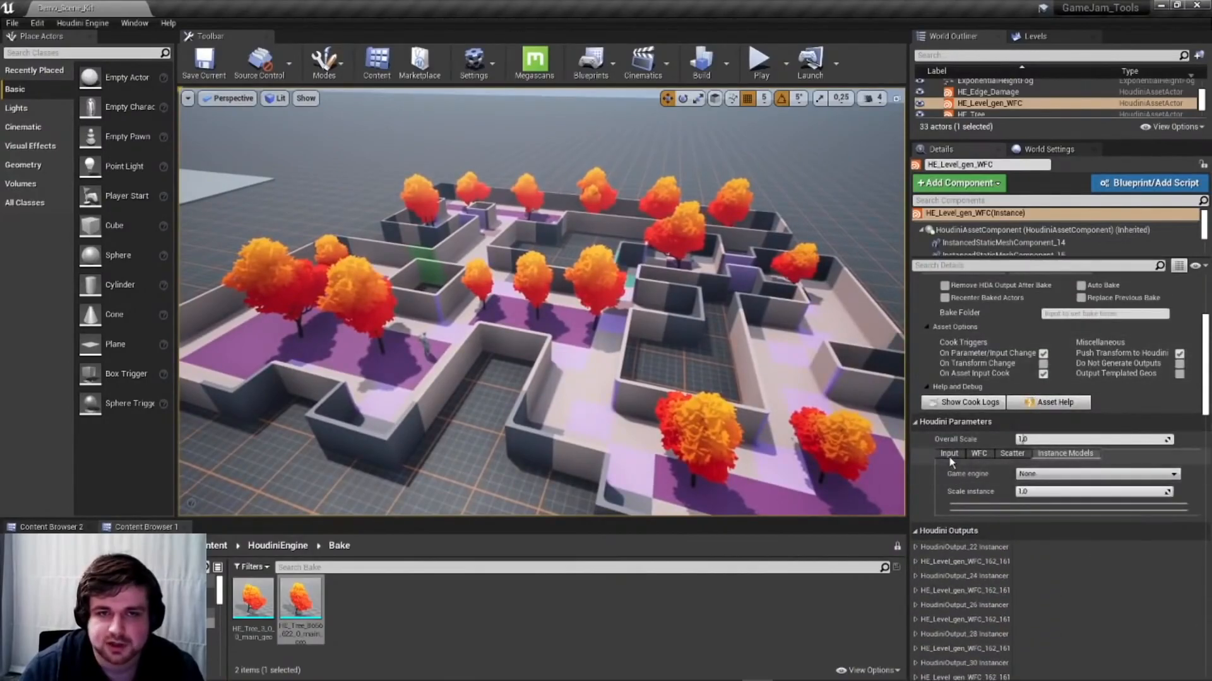
left_click(949, 454)
right_click_drag(643, 312, 530, 301)
right_click_drag(800, 378, 667, 354)
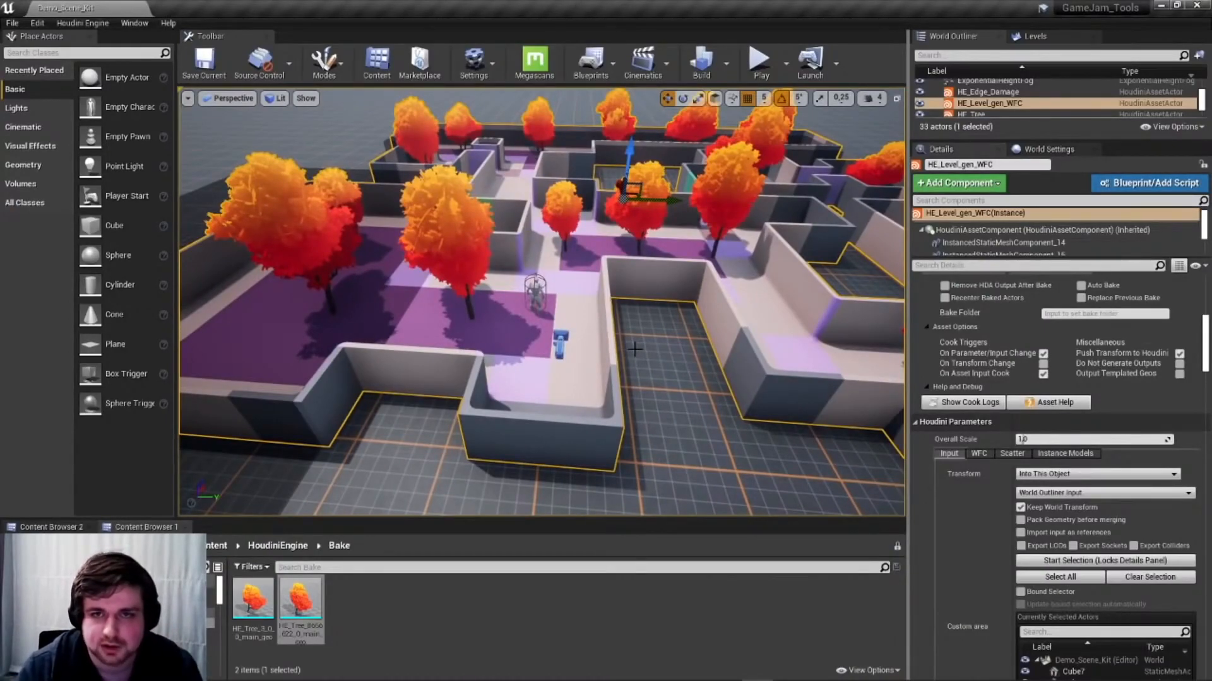
View the whole demo scene from afar and open the Starter_kit HDA folder to review its Houdini assets
right_click_drag(658, 322, 505, 302)
key("g")
key("s")
key("s")
key("s")
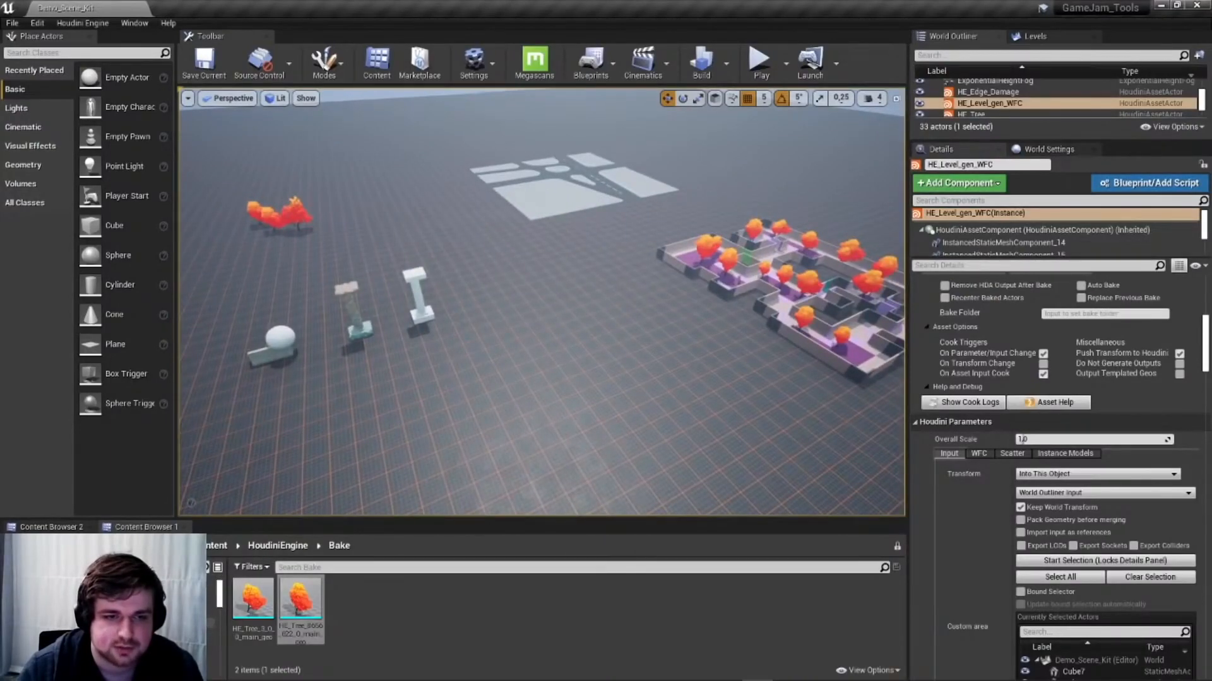
left_click(177, 611)
double_click(258, 596)
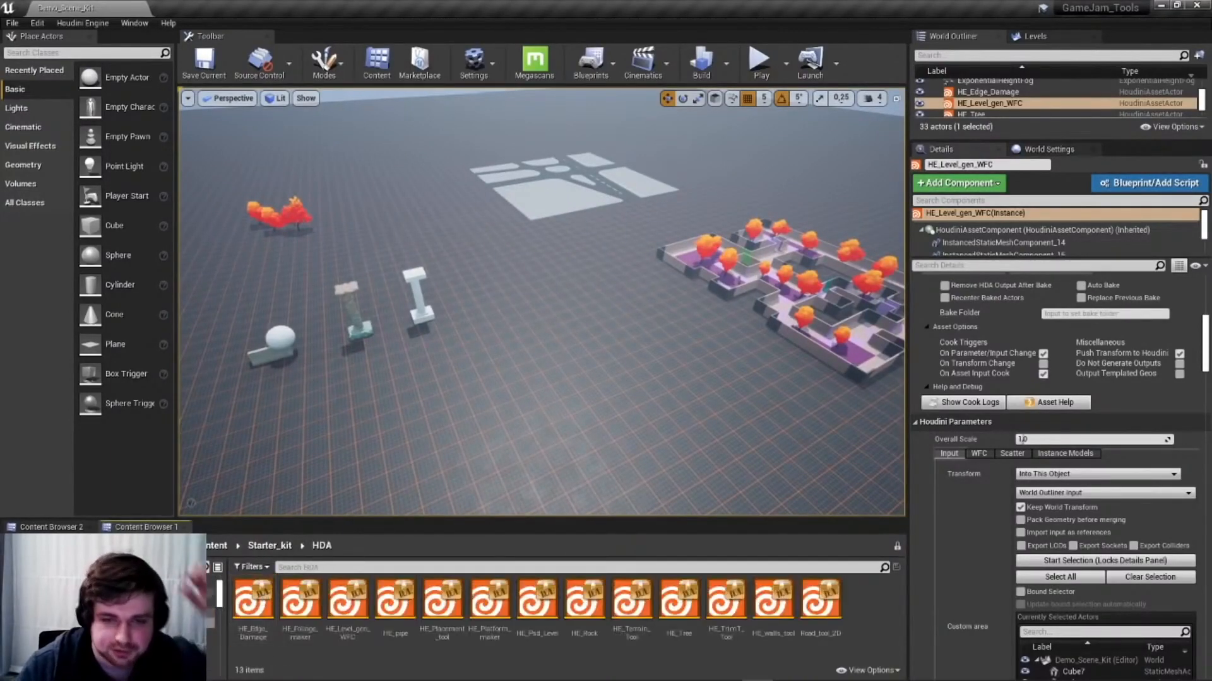
left_click(217, 566)
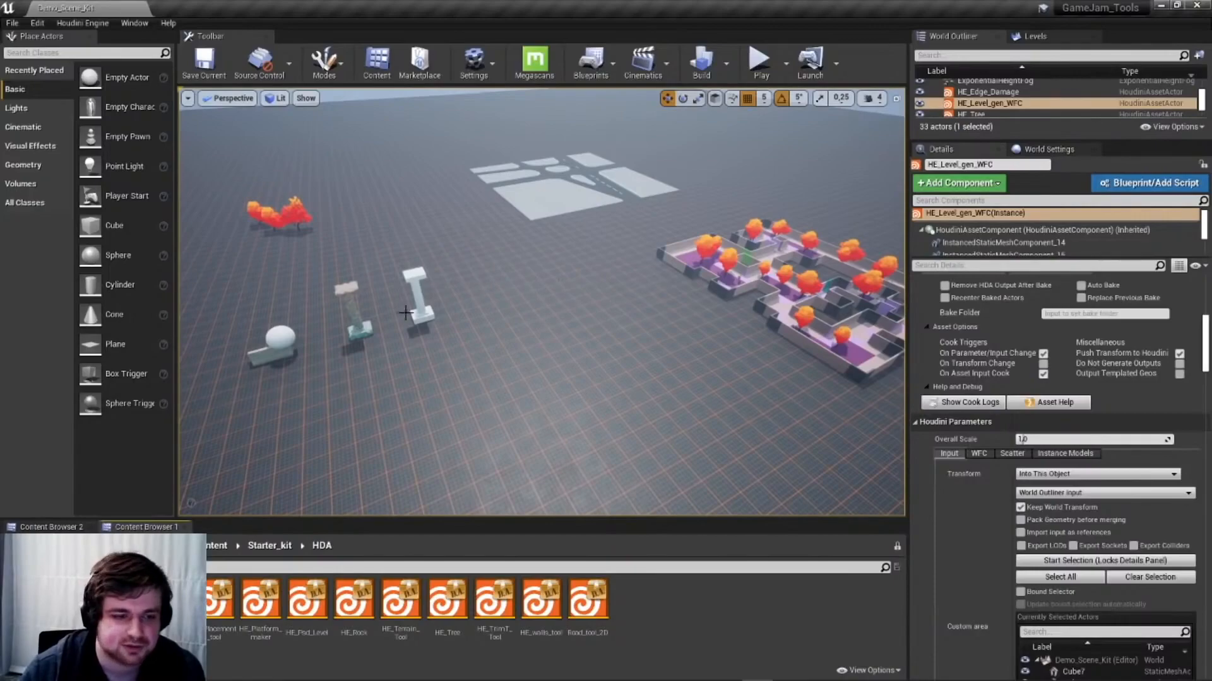
right_click_drag(405, 313, 494, 284)
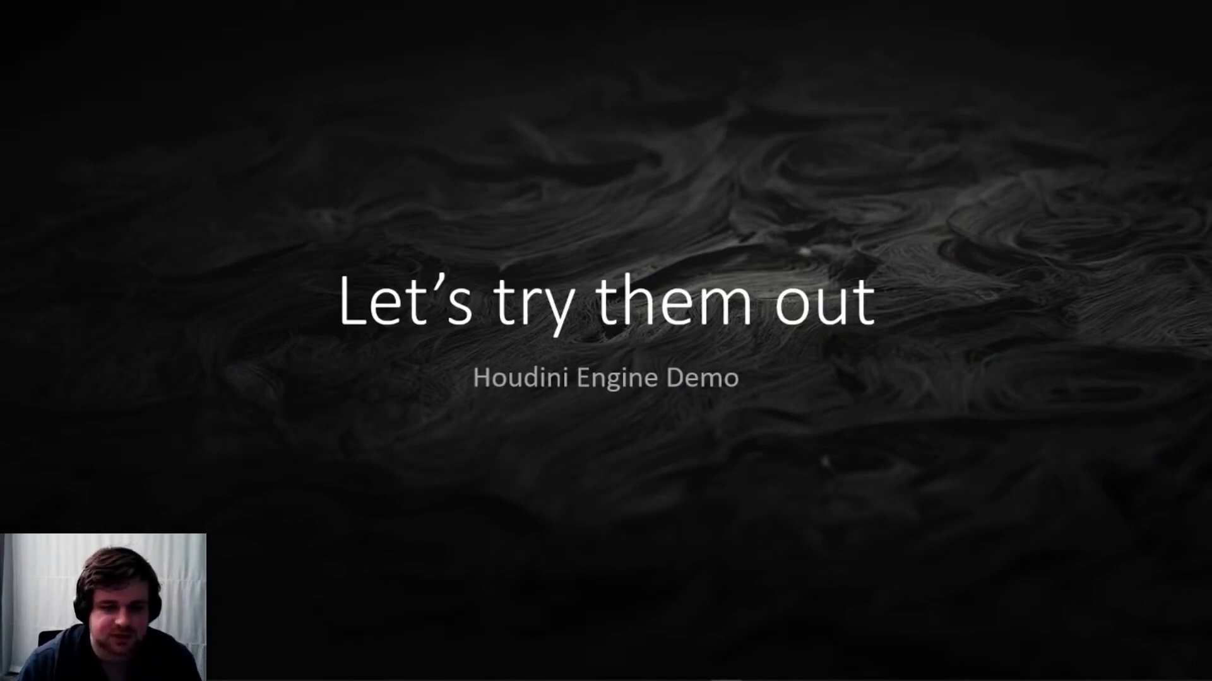
key("Right")
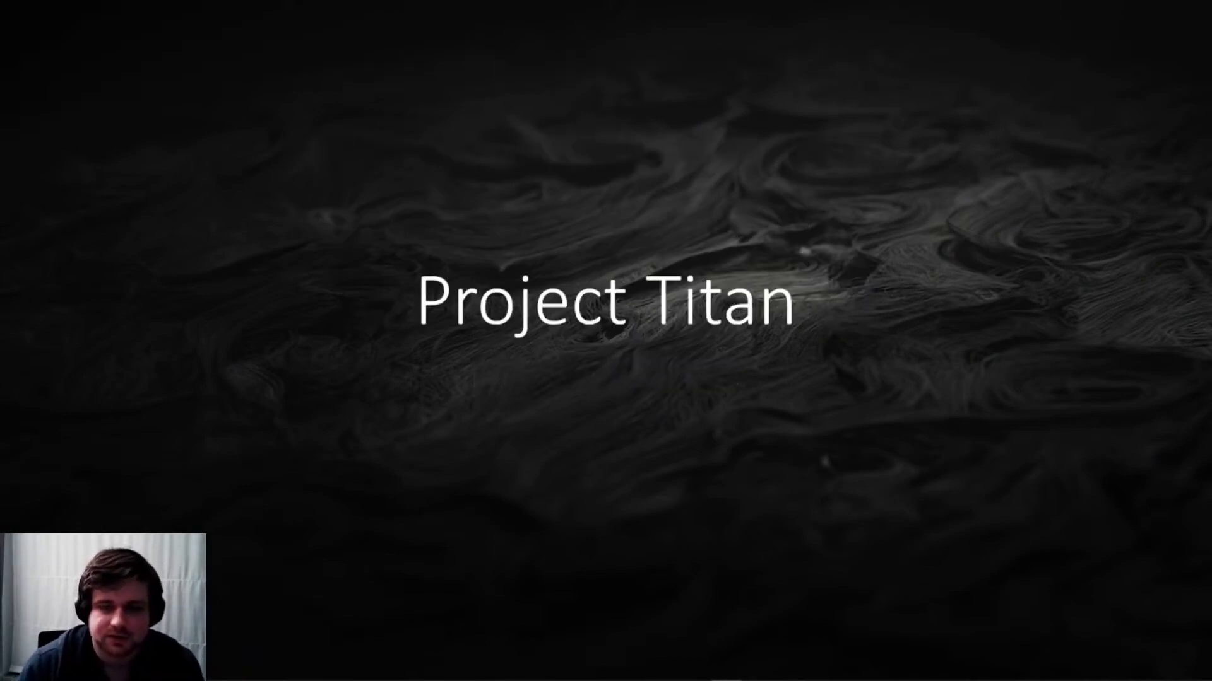